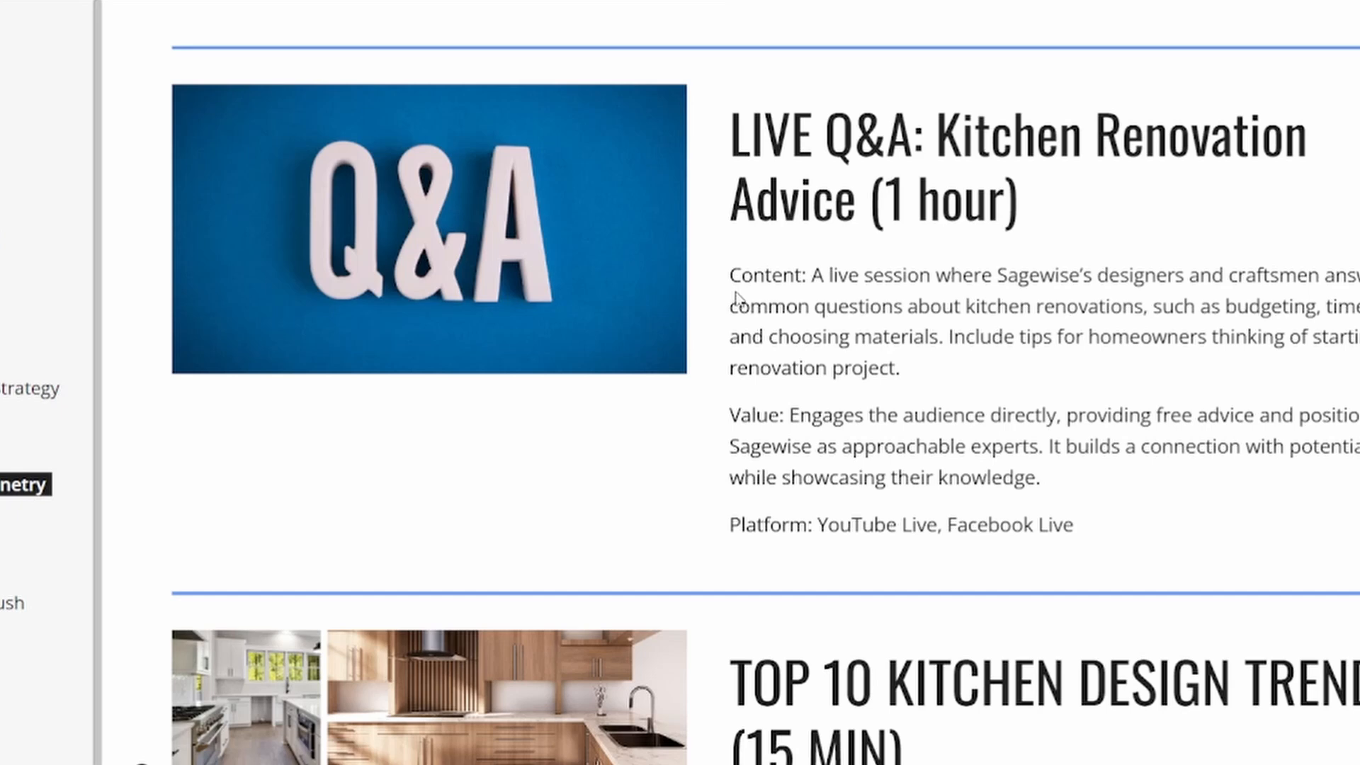
# Read through the remaining long-form video ideas and the Engagement Ecosystem list of content for each platform, from YouTube to Website Blog
pyautogui.scroll(-6, 1094, 374)
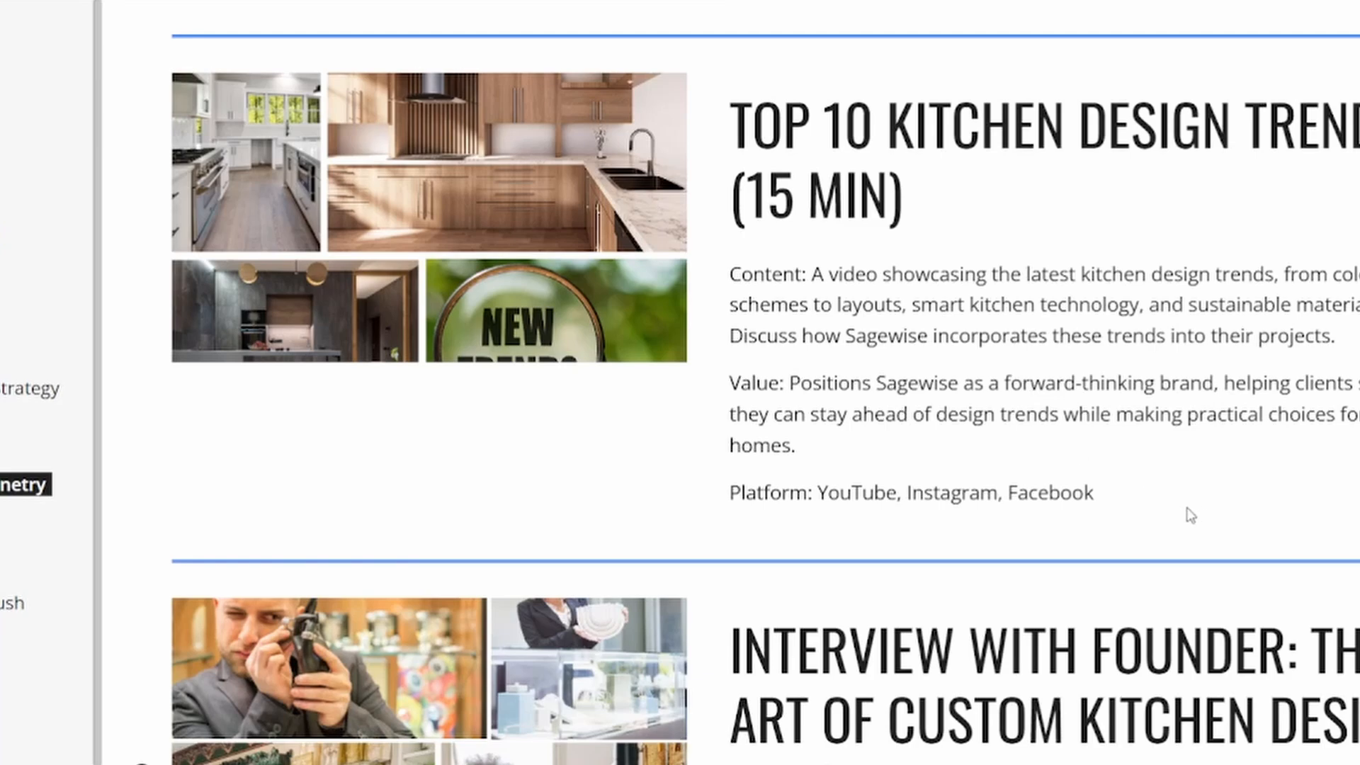
pyautogui.scroll(-6, 1190, 516)
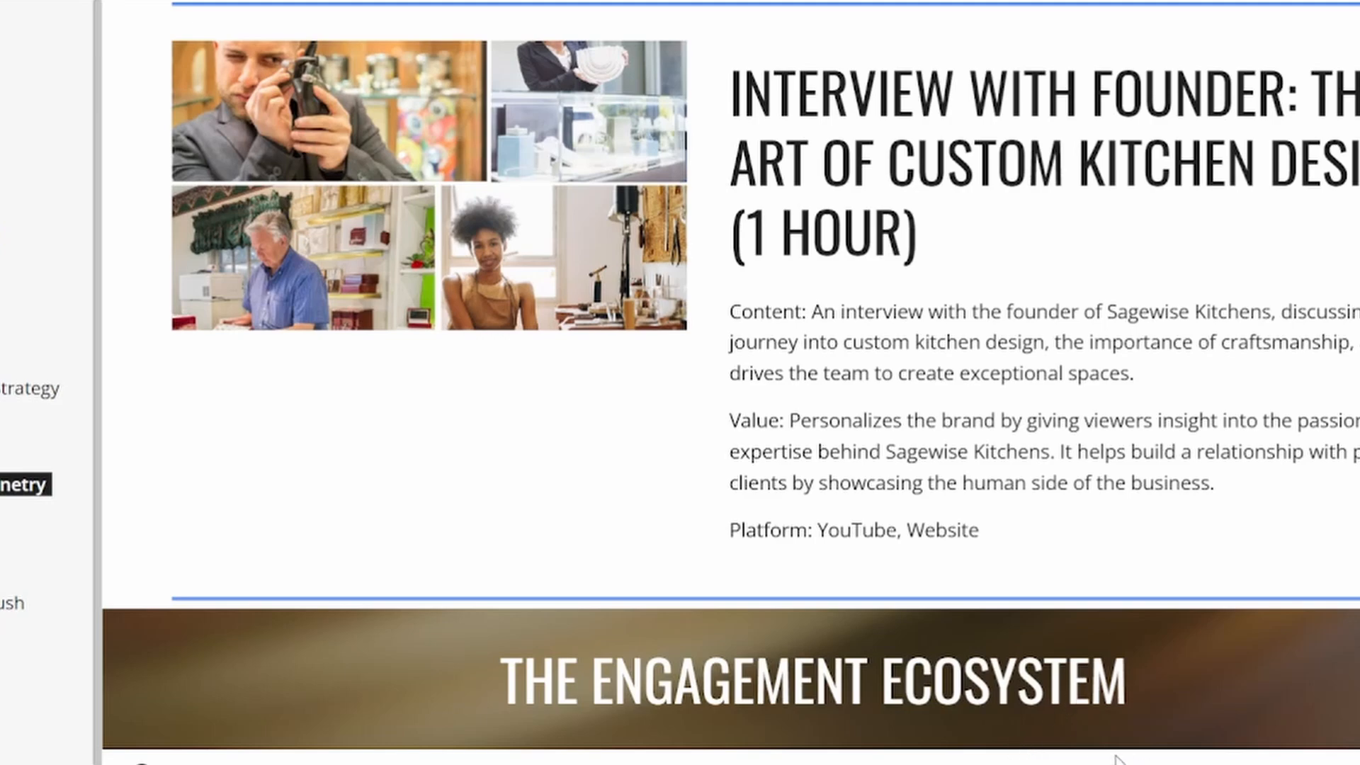
pyautogui.scroll(-6, 1197, 755)
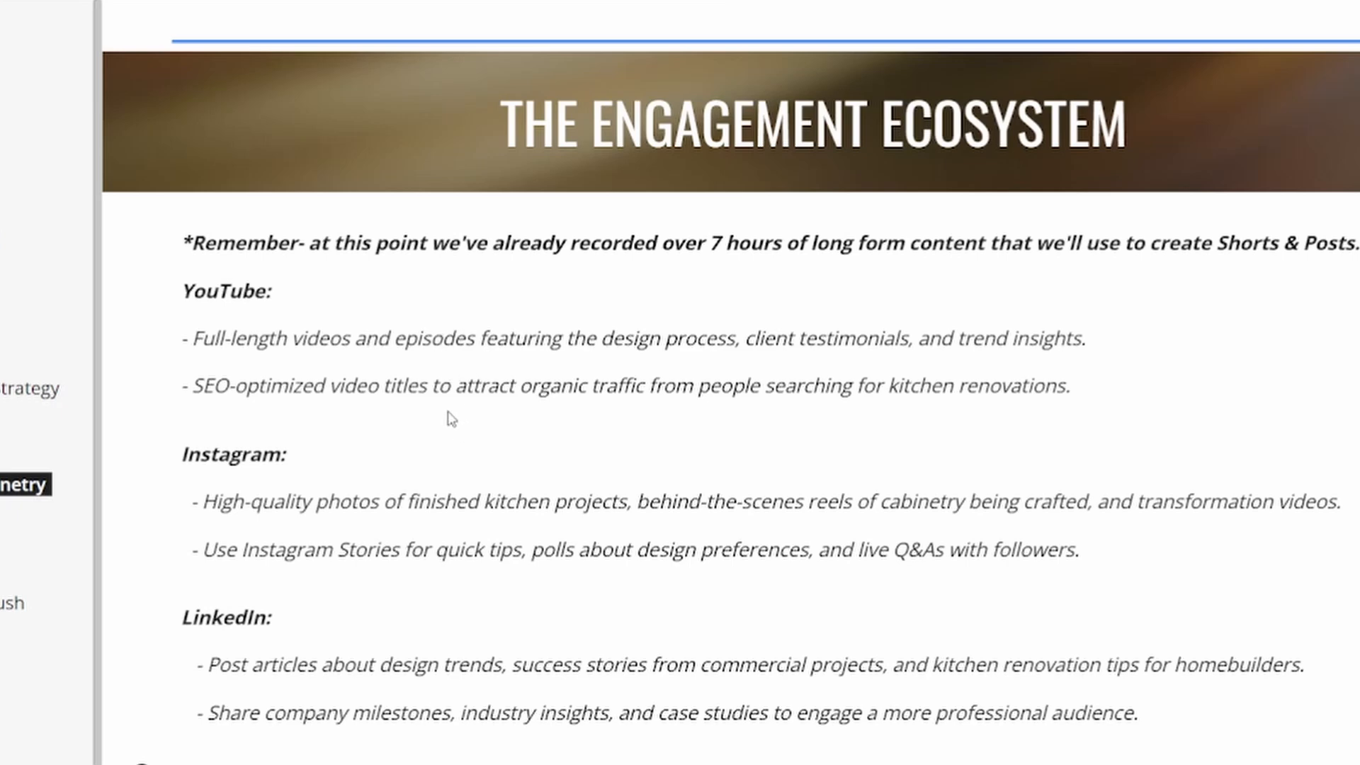
pyautogui.scroll(-2, 480, 460)
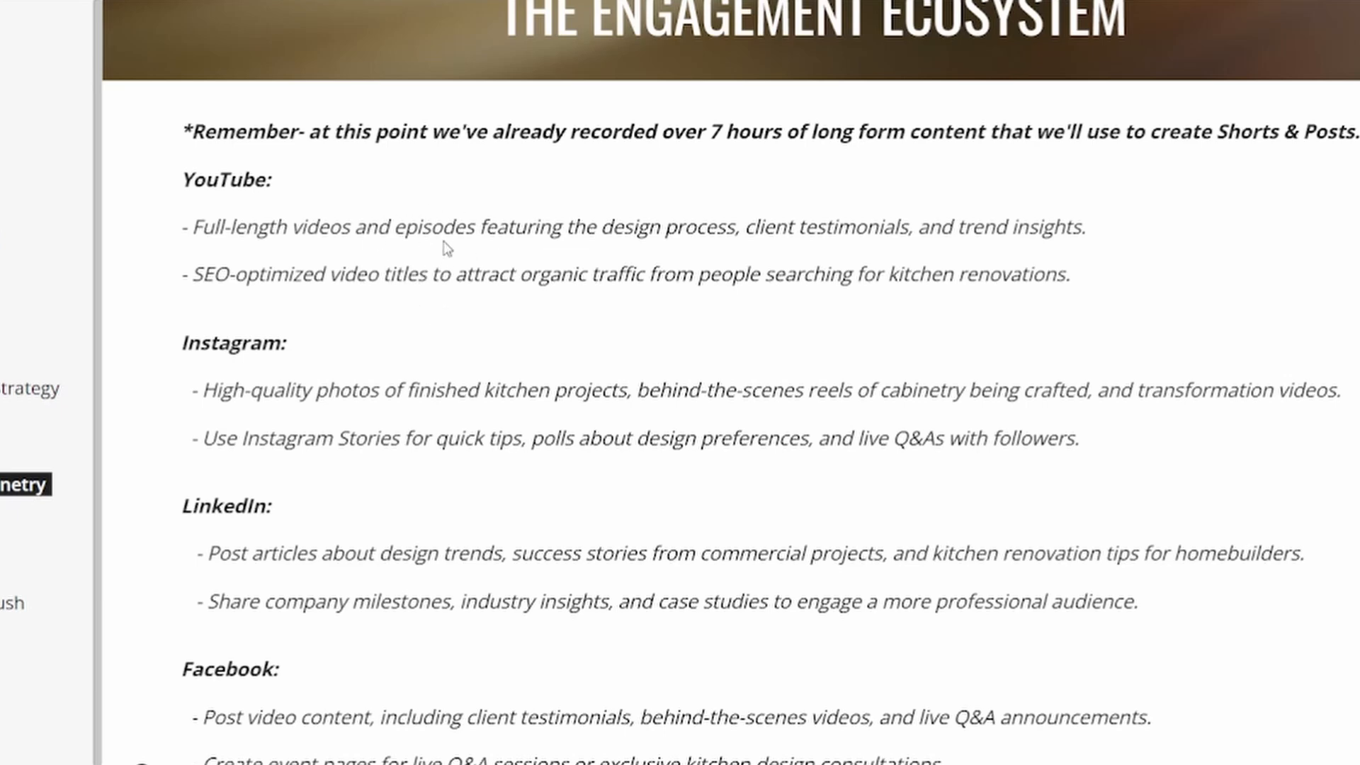
pyautogui.scroll(-2, 398, 269)
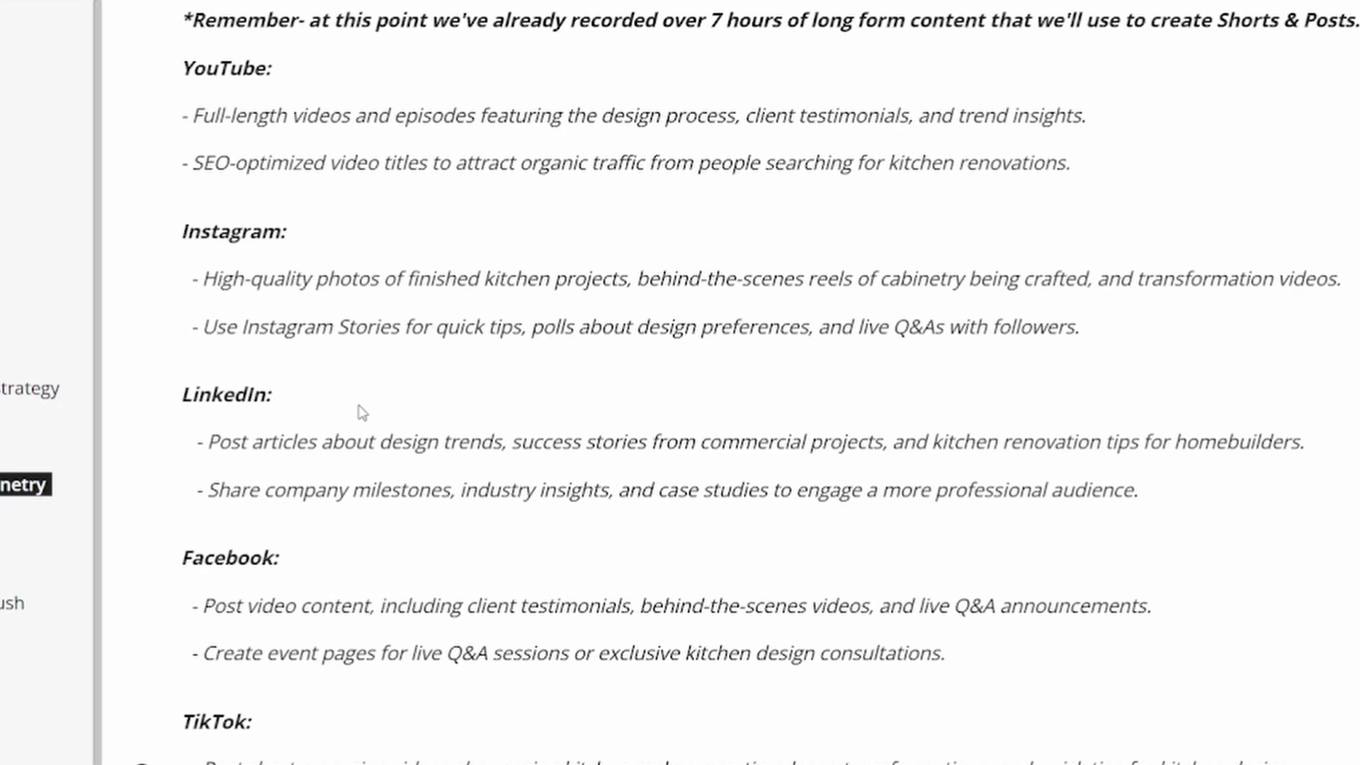
pyautogui.scroll(-2, 362, 413)
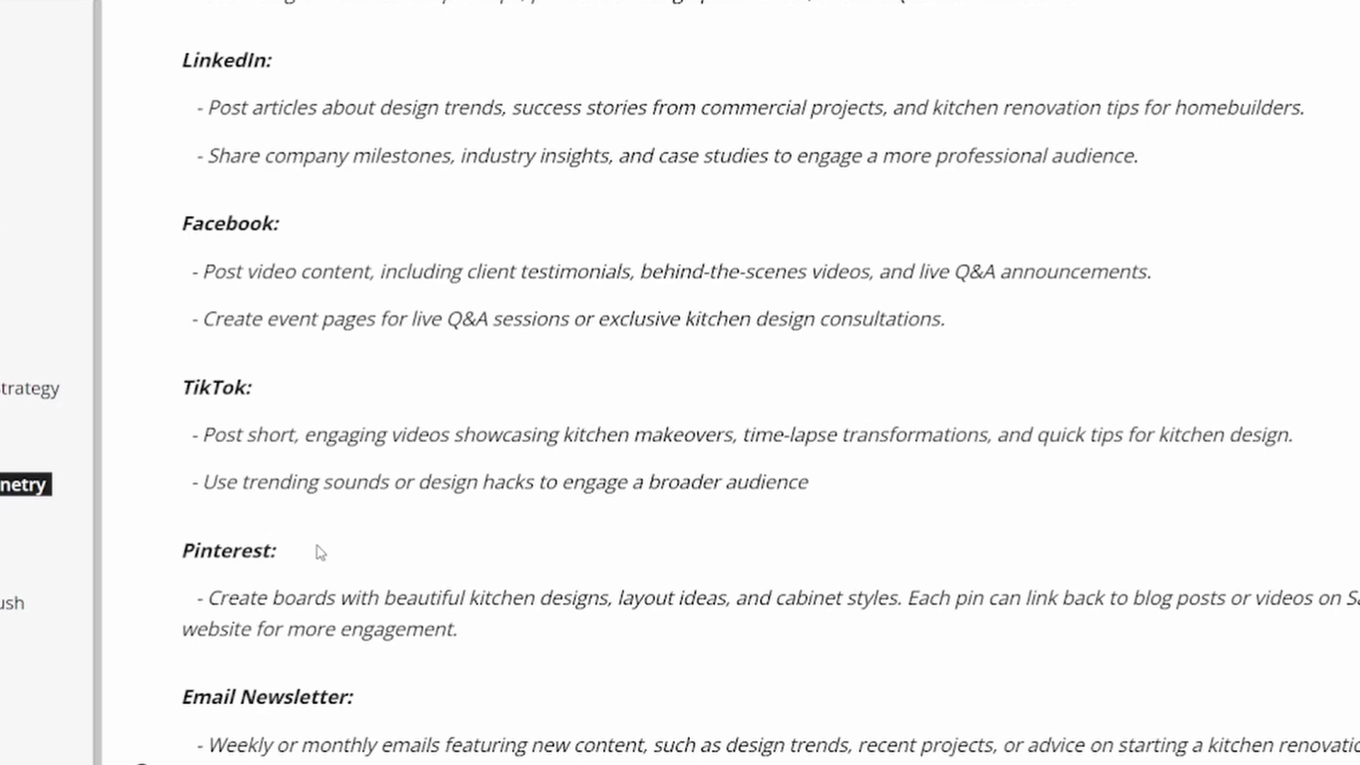
pyautogui.scroll(-3, 319, 549)
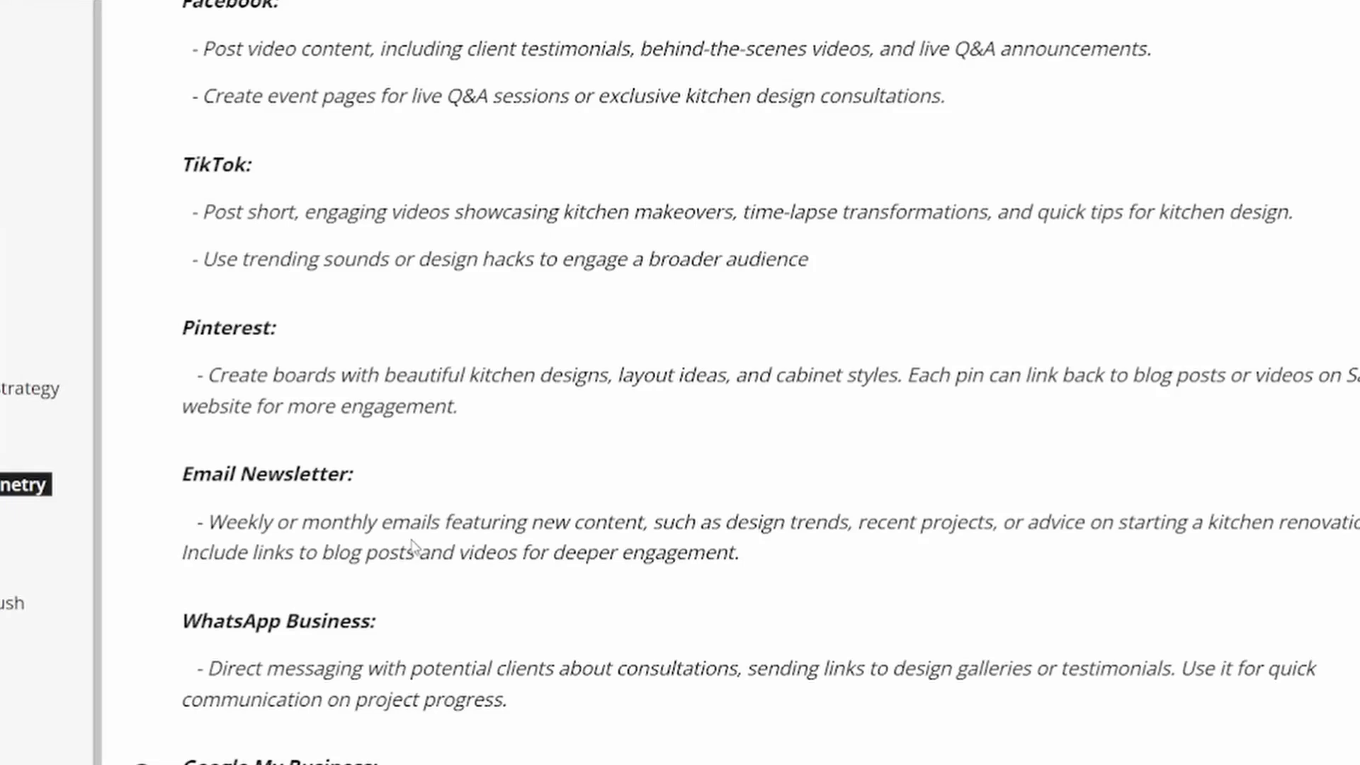
pyautogui.scroll(-2, 439, 531)
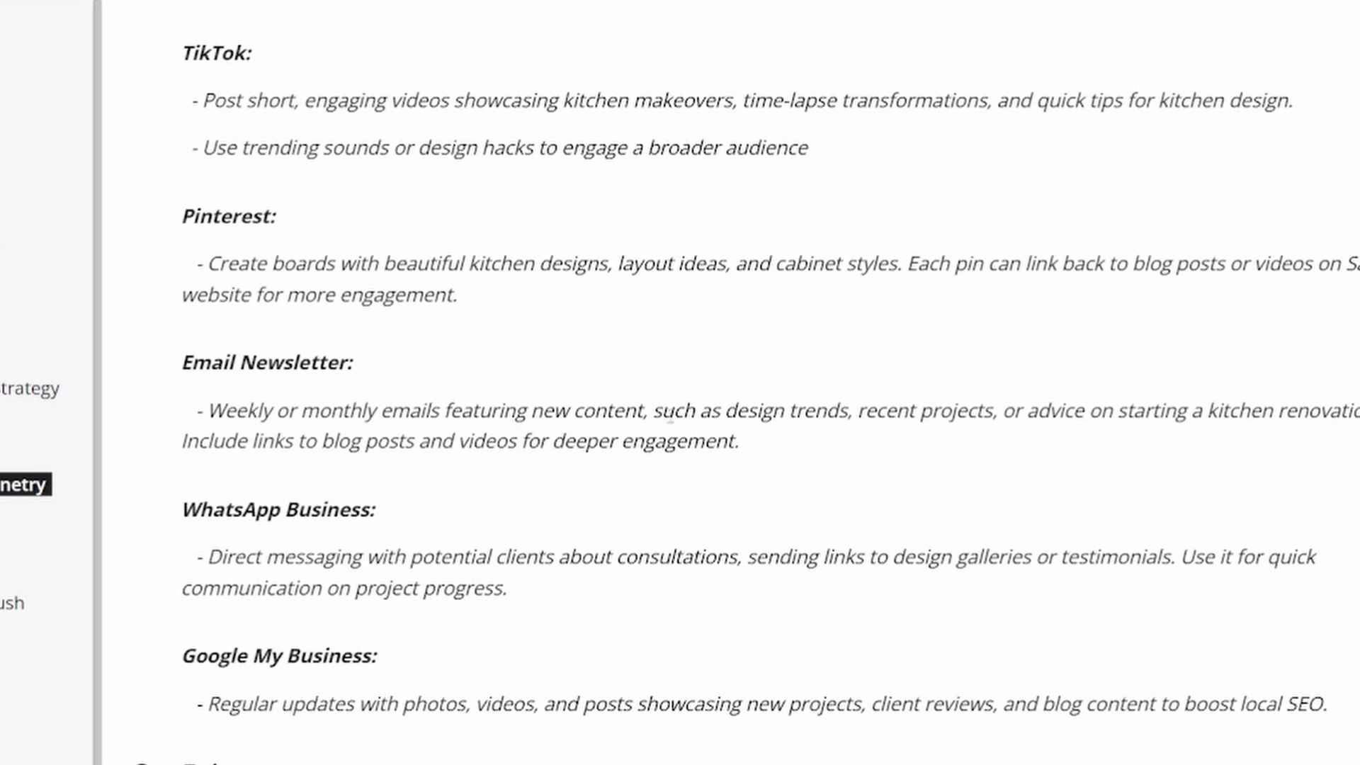
pyautogui.scroll(-3, 665, 423)
pyautogui.scroll(-3, 355, 392)
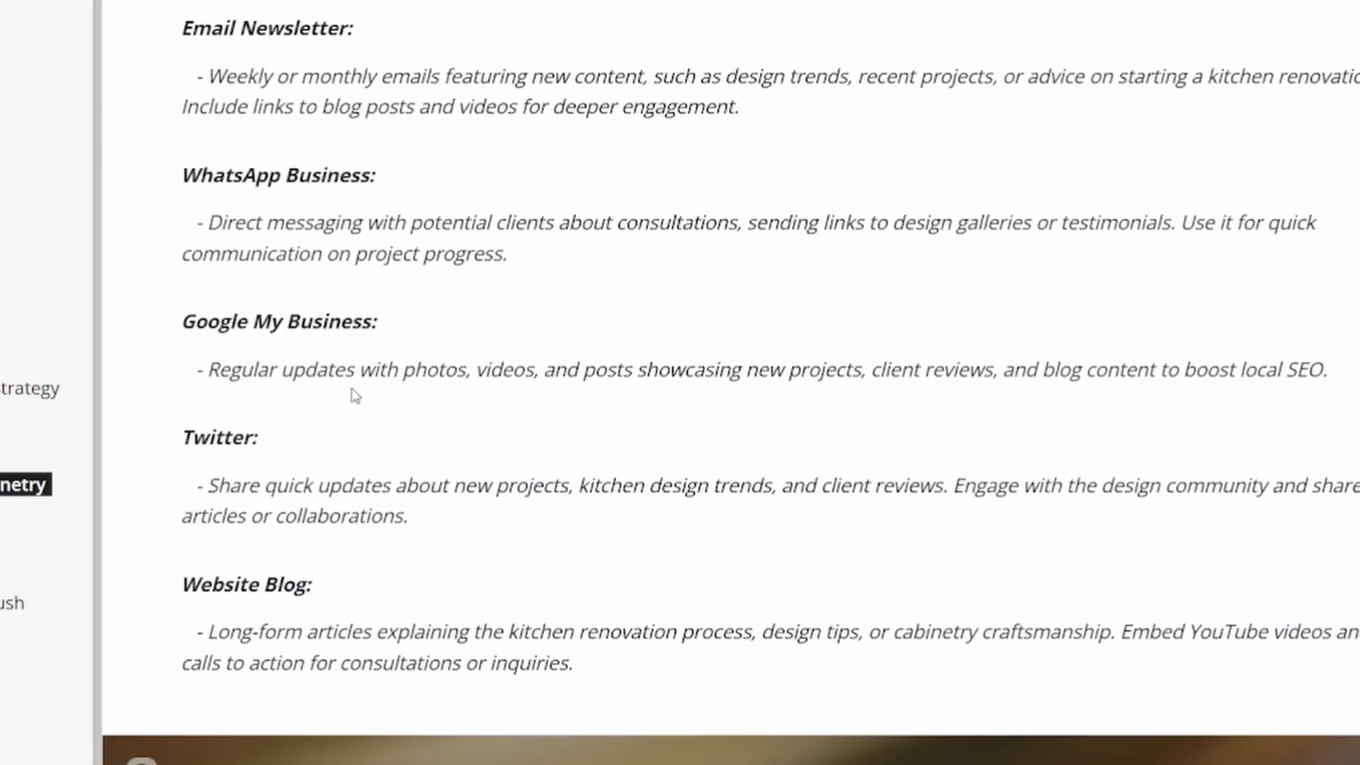
pyautogui.scroll(-2, 486, 446)
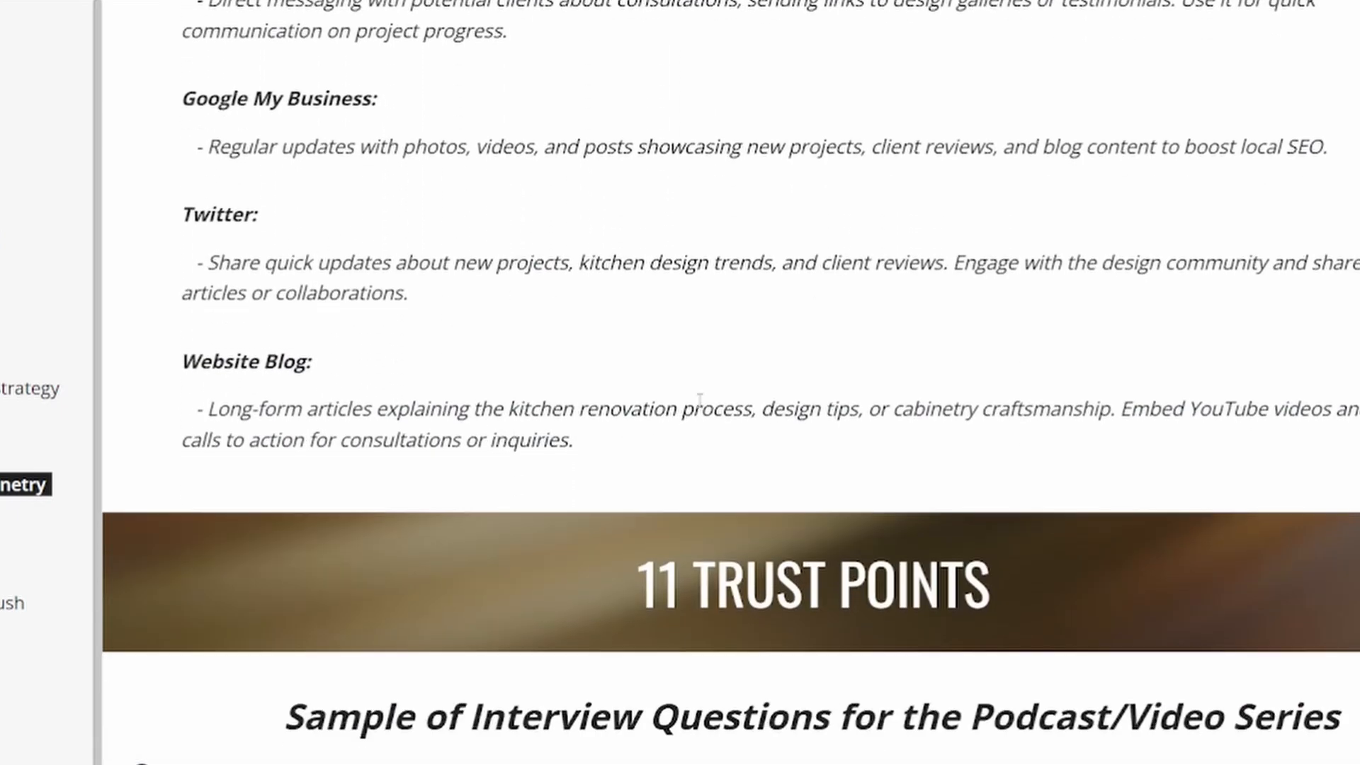
# Read the sample interview questions for the podcast/video series in the 11 Trust Points section
pyautogui.scroll(-6, 764, 372)
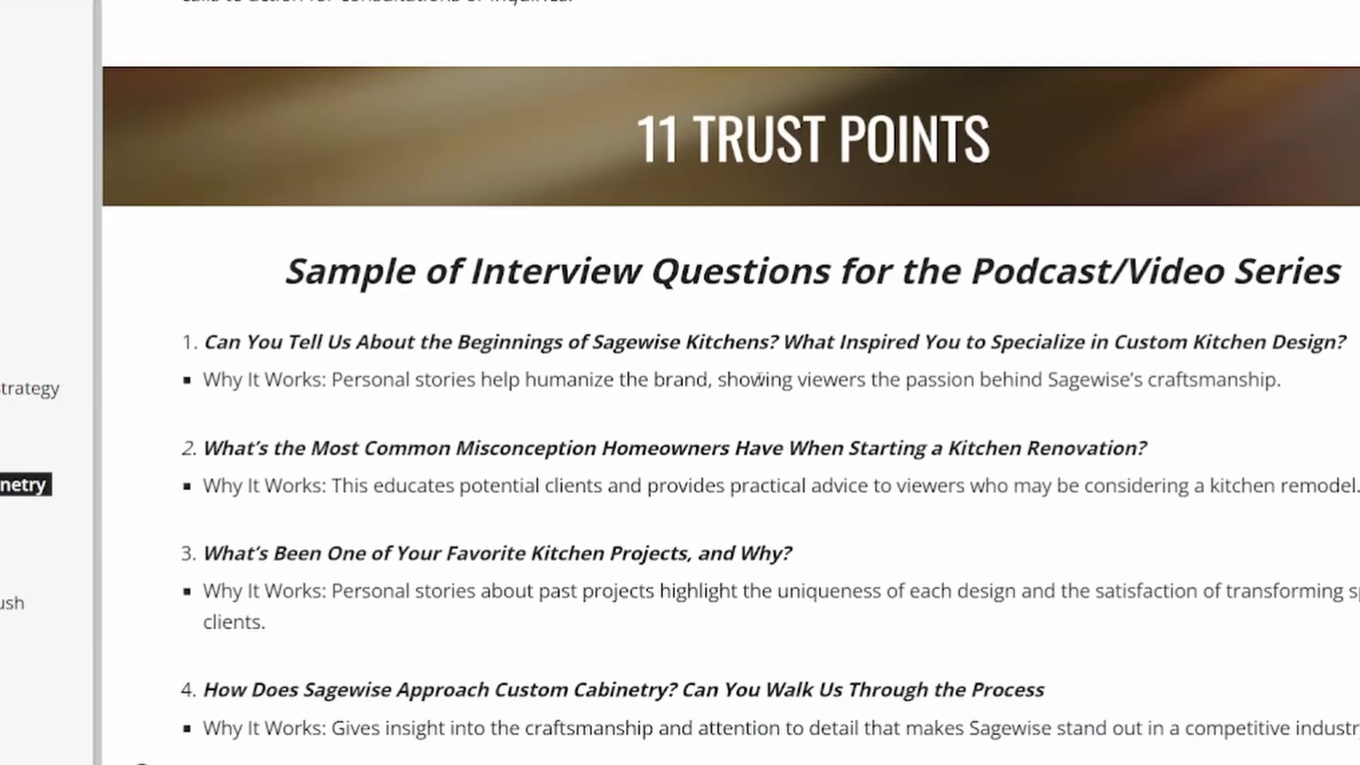
pyautogui.scroll(-2, 753, 383)
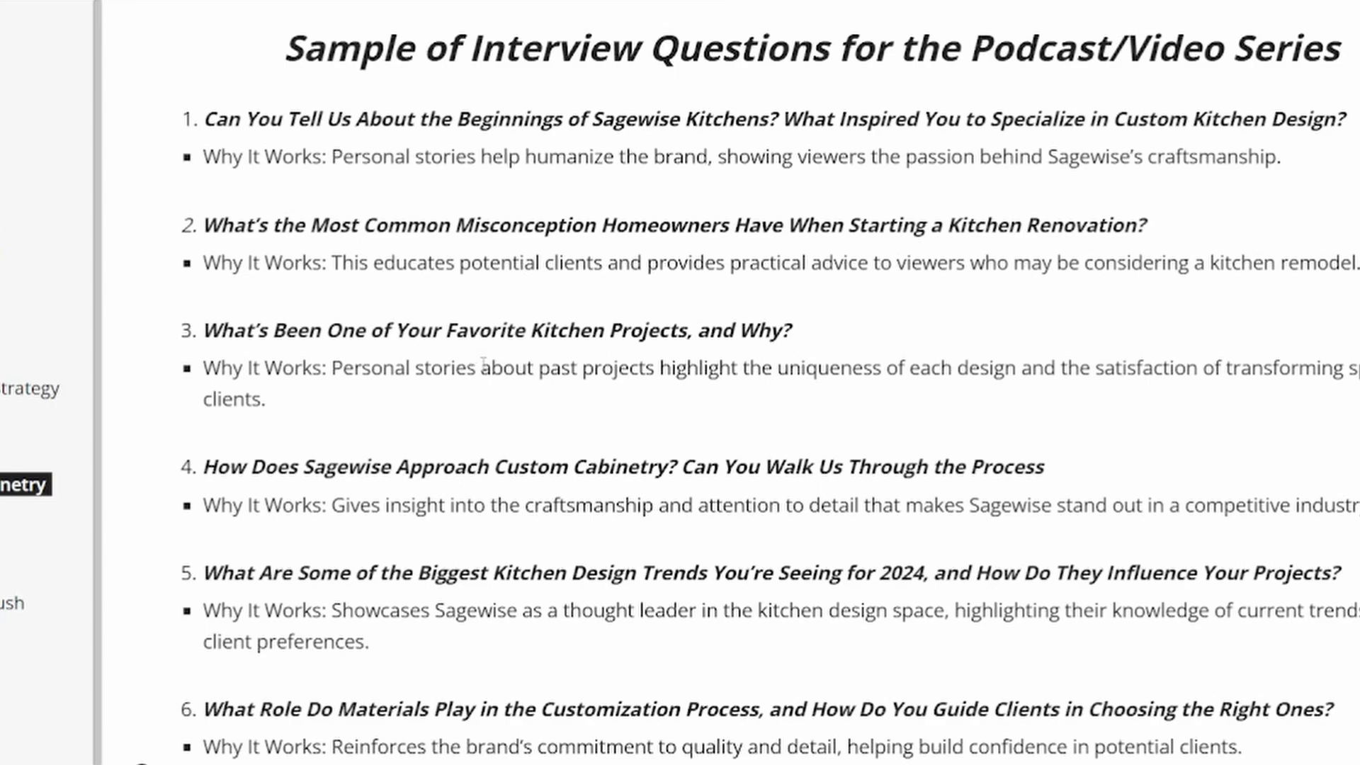
pyautogui.scroll(-3, 322, 376)
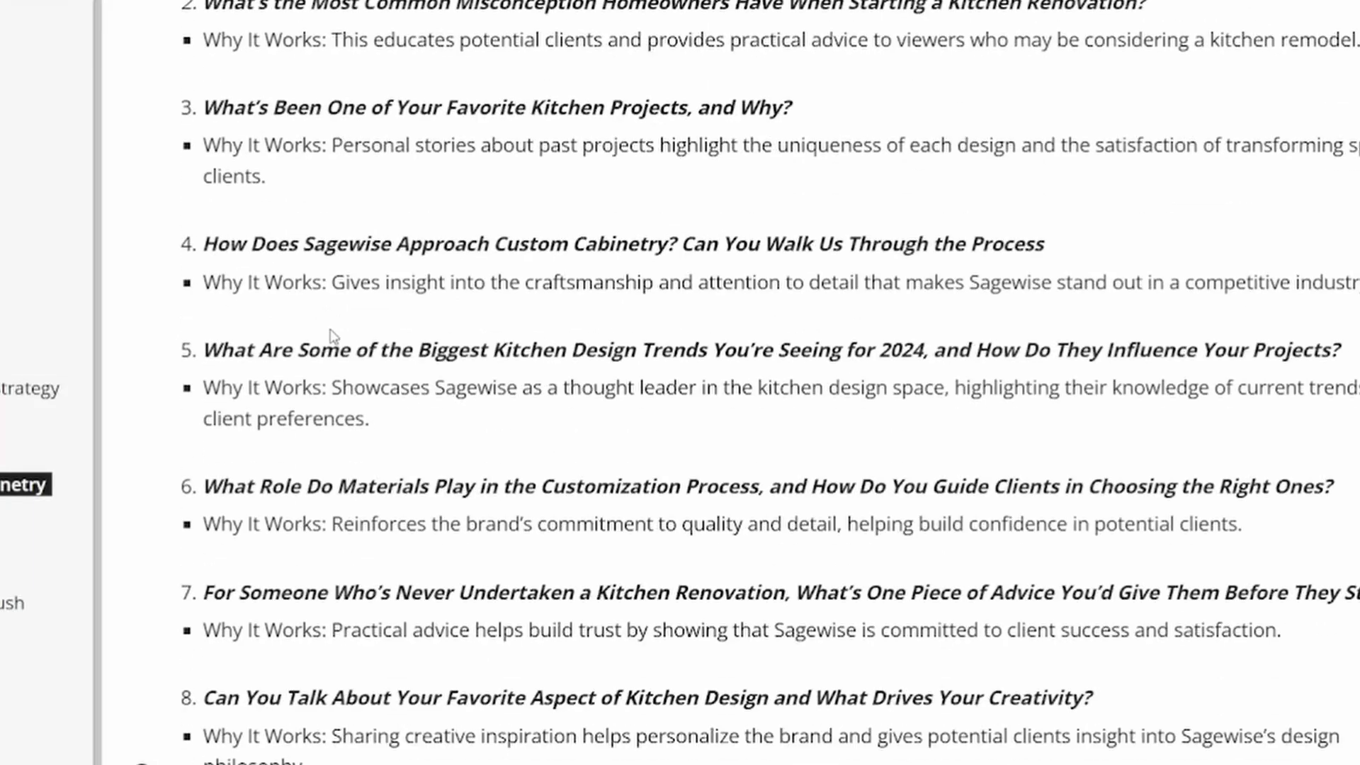
pyautogui.scroll(-1, 347, 206)
pyautogui.scroll(-2, 339, 212)
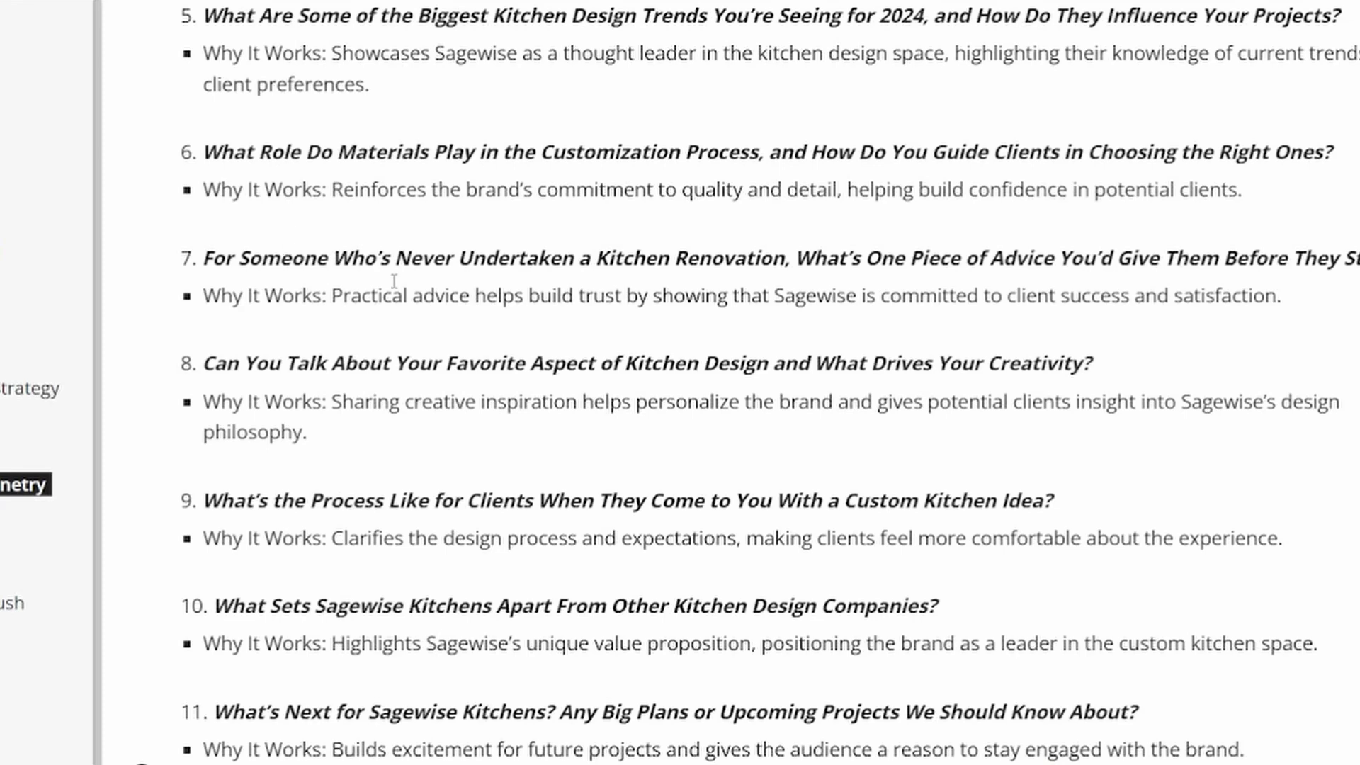
pyautogui.scroll(-4, 368, 337)
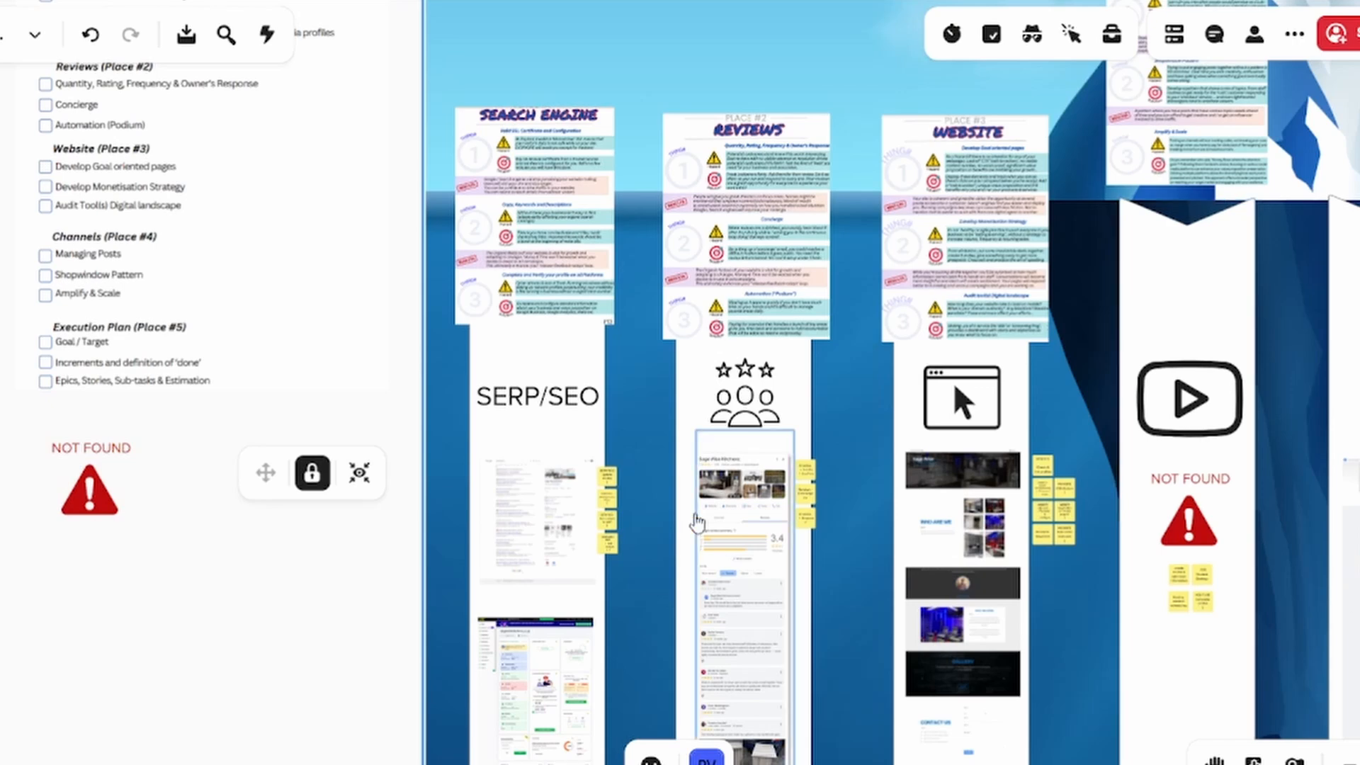
# On the Mural board, examine the SERP/SEO sticky notes beside the Google results capture, starting with Update Profile
pyautogui.click(607, 481)
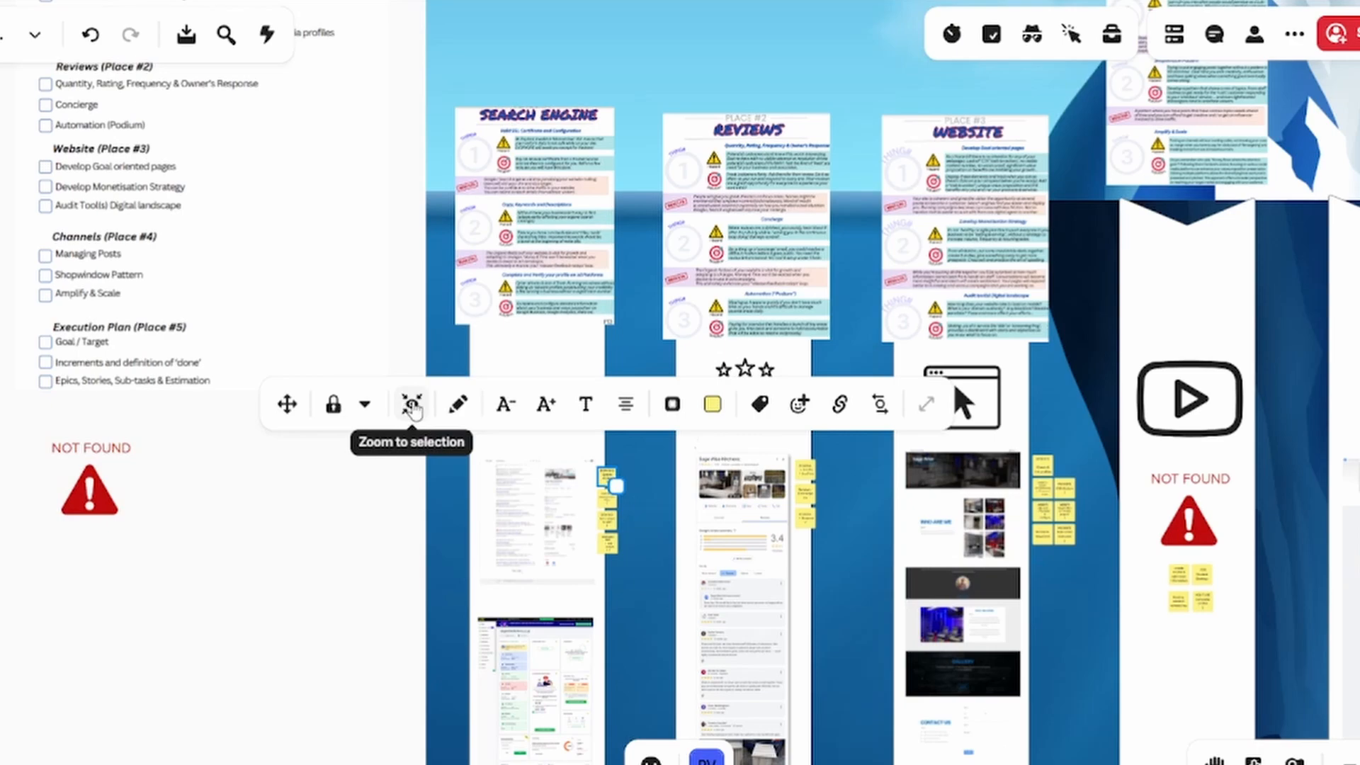
pyautogui.click(412, 404)
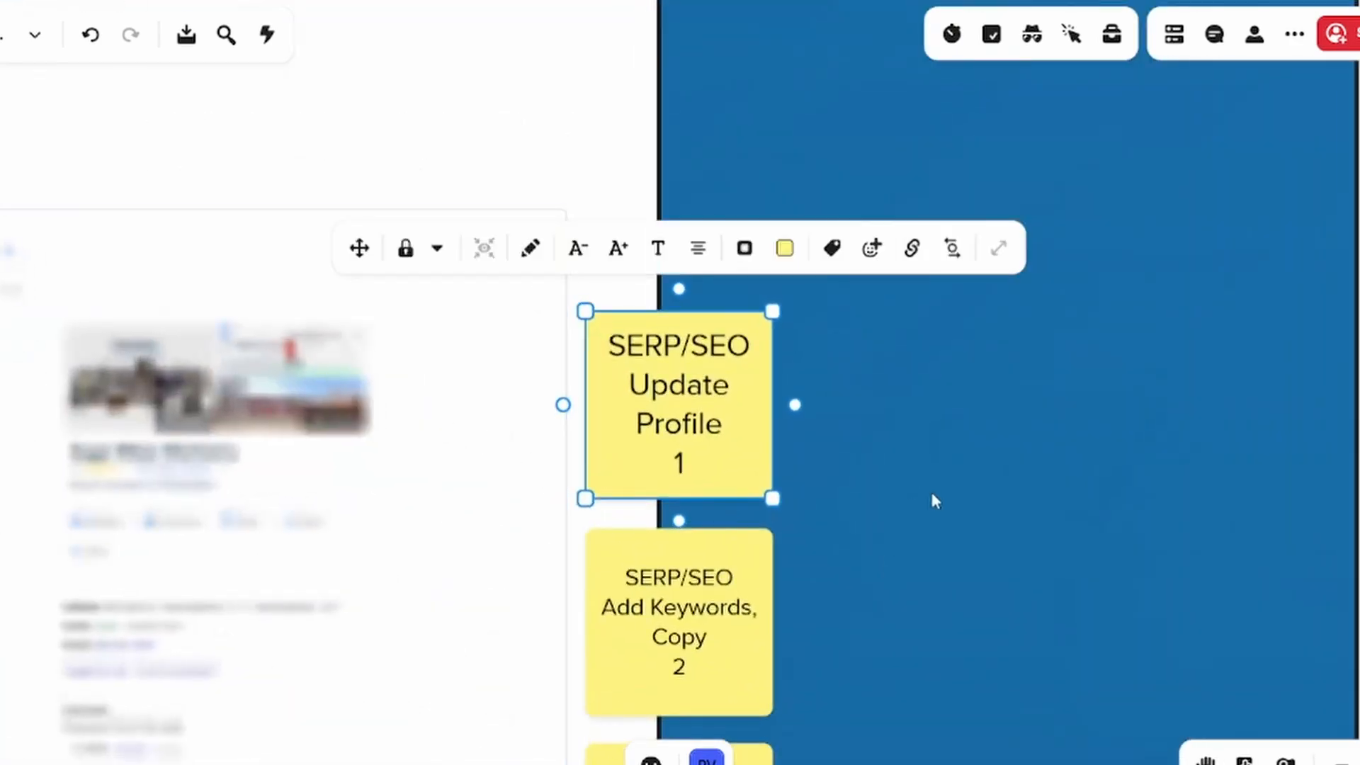
pyautogui.click(899, 495)
pyautogui.scroll(-3, 900, 494)
pyautogui.scroll(-1, 900, 493)
pyautogui.moveTo(904, 476); pyautogui.dragTo(938, 516)
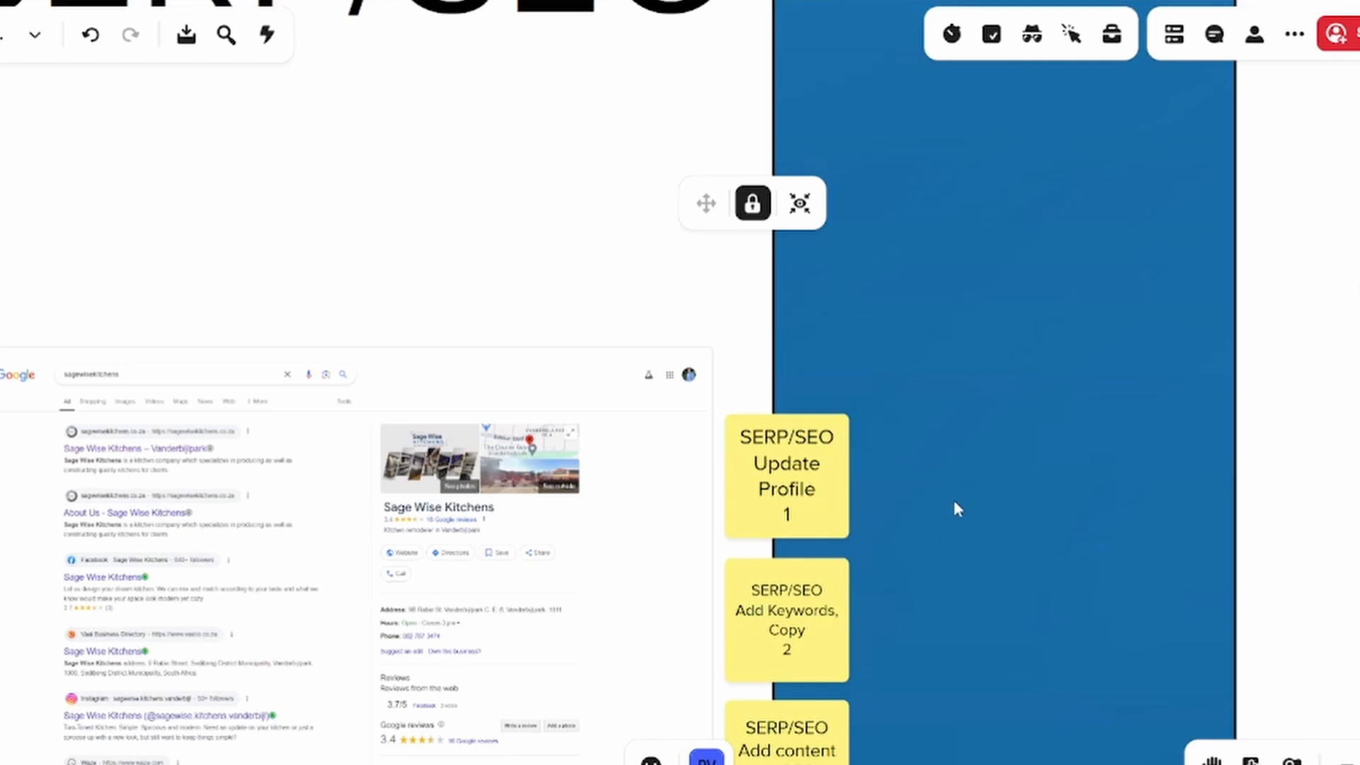
pyautogui.moveTo(954, 501); pyautogui.dragTo(981, 391)
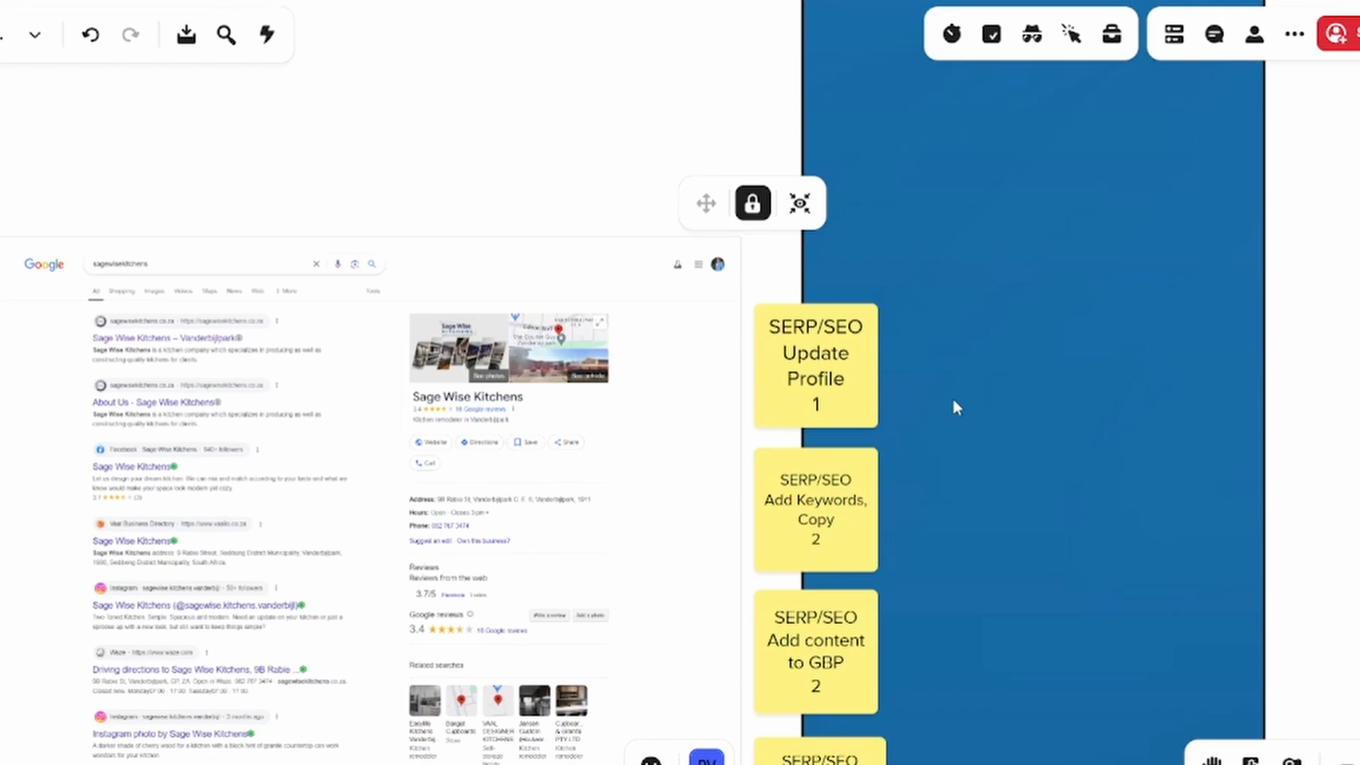
pyautogui.scroll(-4, 964, 450)
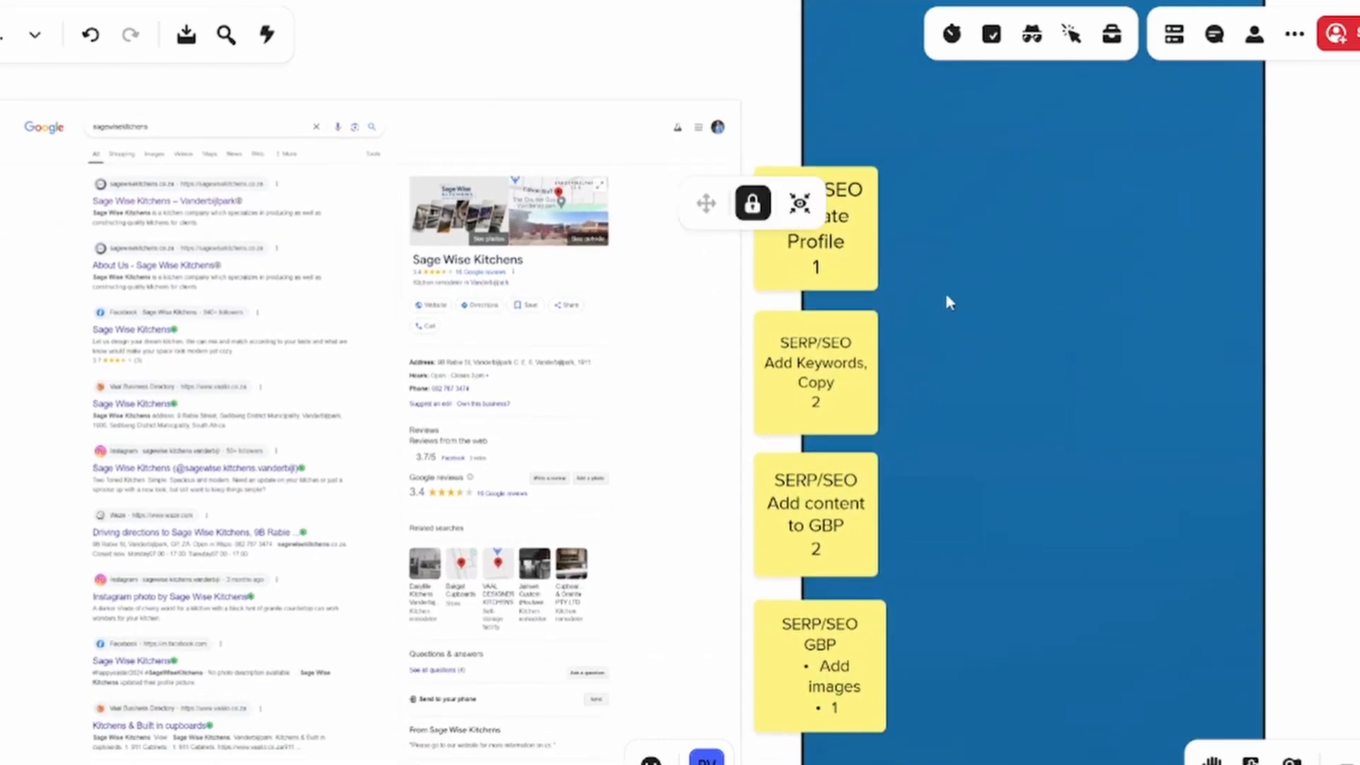
pyautogui.click(851, 268)
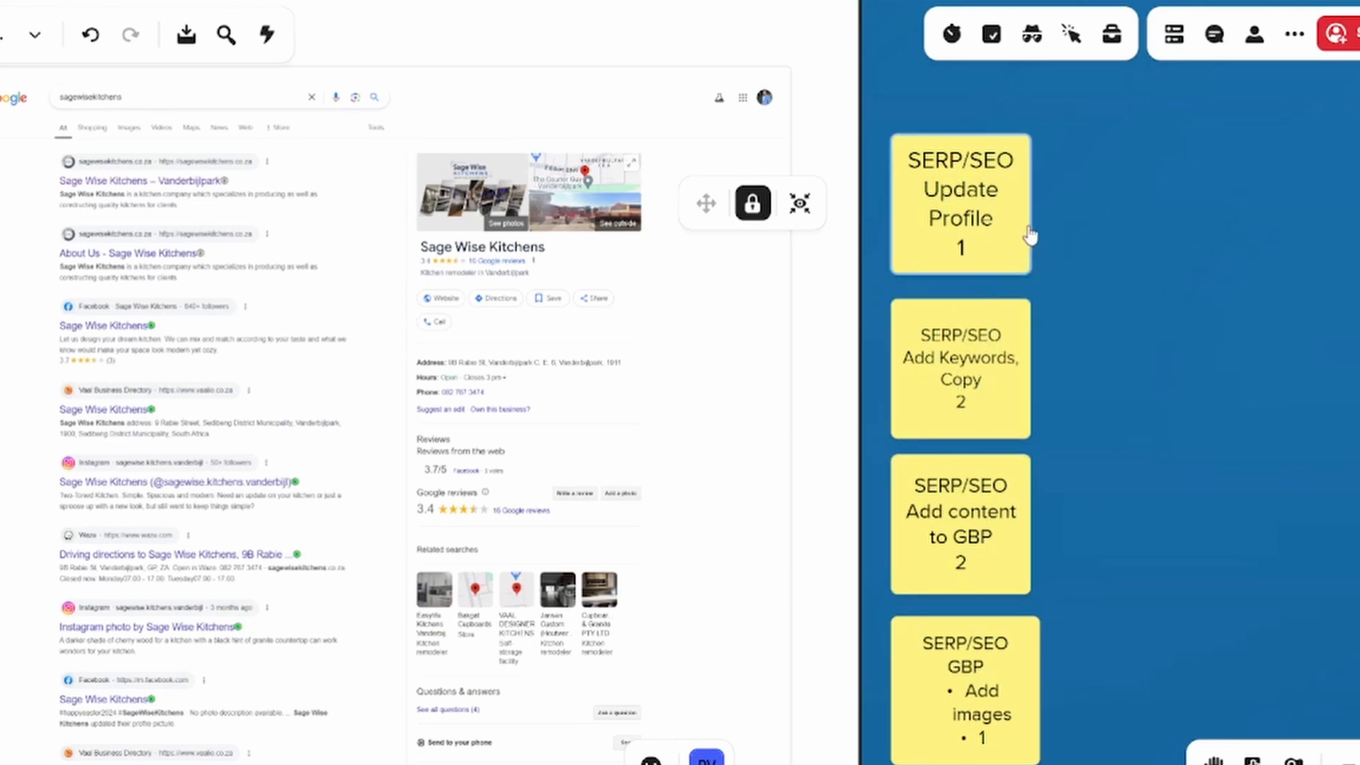
pyautogui.scroll(2, 1063, 227)
pyautogui.scroll(-2, 1070, 228)
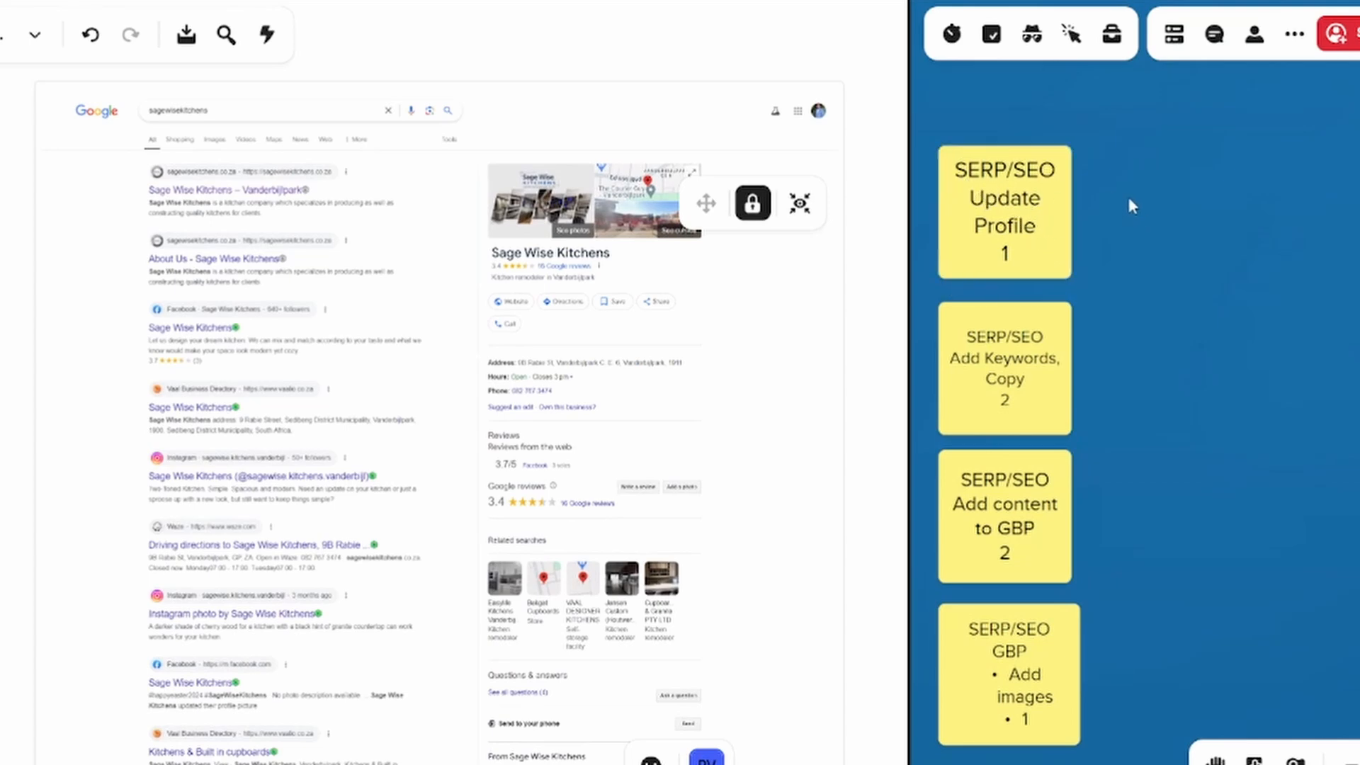
# Move the SERP/SEO Update Profile sticky note slightly upward, away from the Add Keywords, Copy note
pyautogui.moveTo(1032, 222)
pyautogui.mouseDown()
pyautogui.moveTo(1042, 233)
pyautogui.moveTo(1110, 223)
pyautogui.moveTo(1048, 222)
pyautogui.mouseUp()
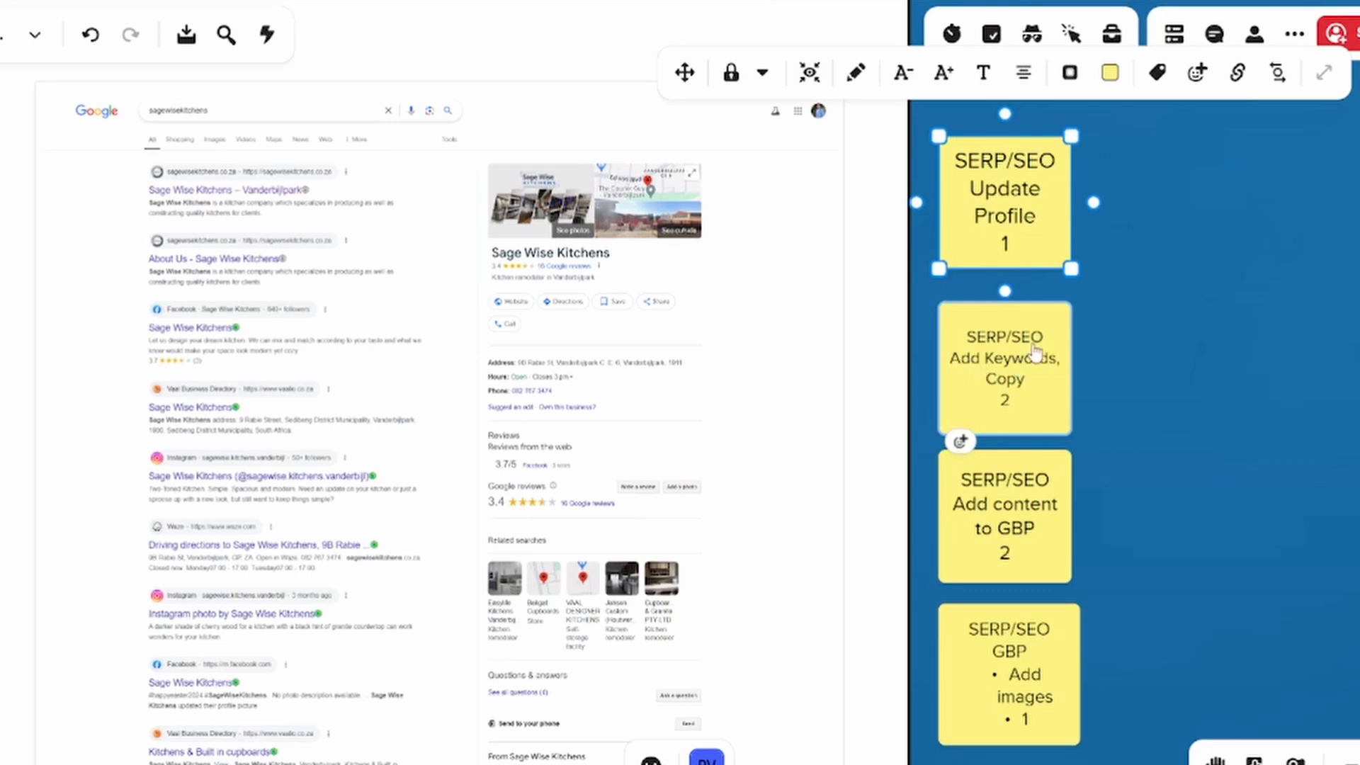
pyautogui.moveTo(1140, 457); pyautogui.dragTo(1124, 373)
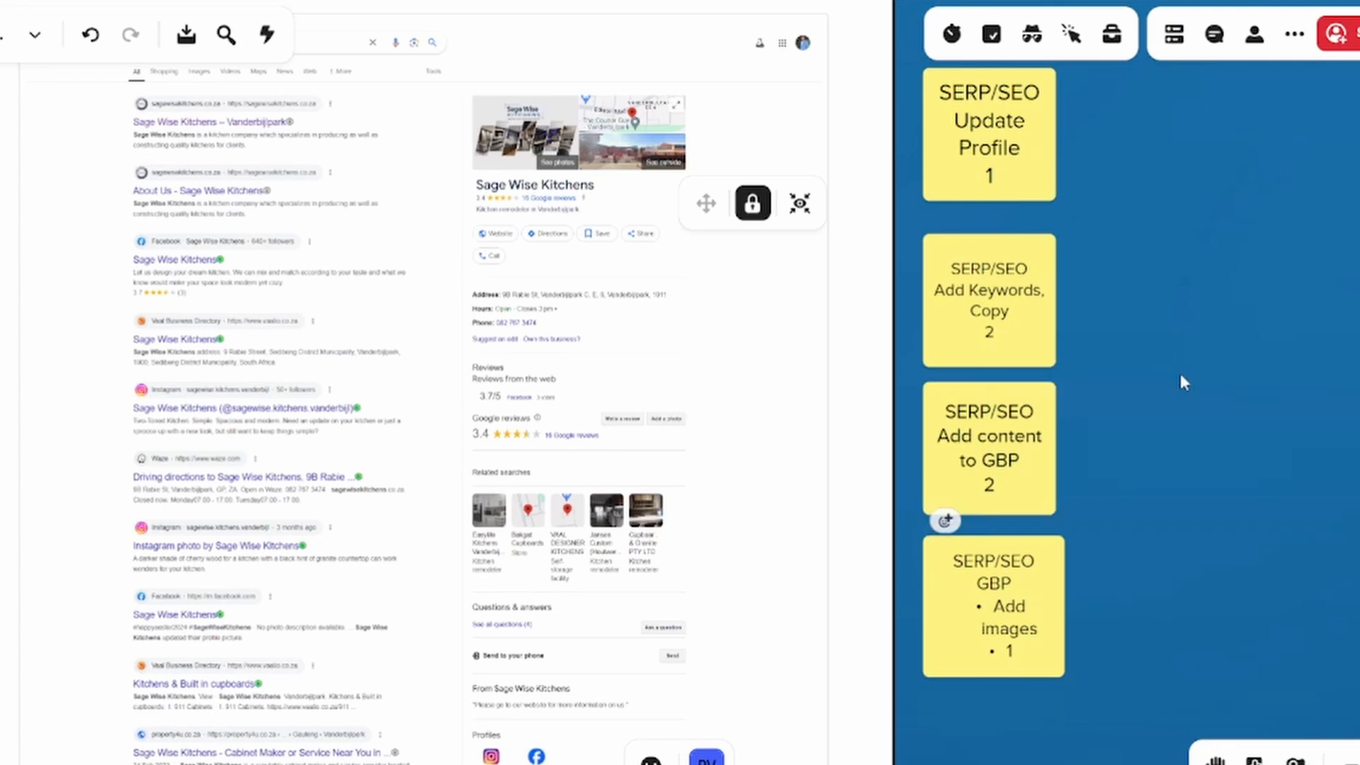
pyautogui.scroll(-3, 1174, 370)
pyautogui.scroll(-2, 1174, 368)
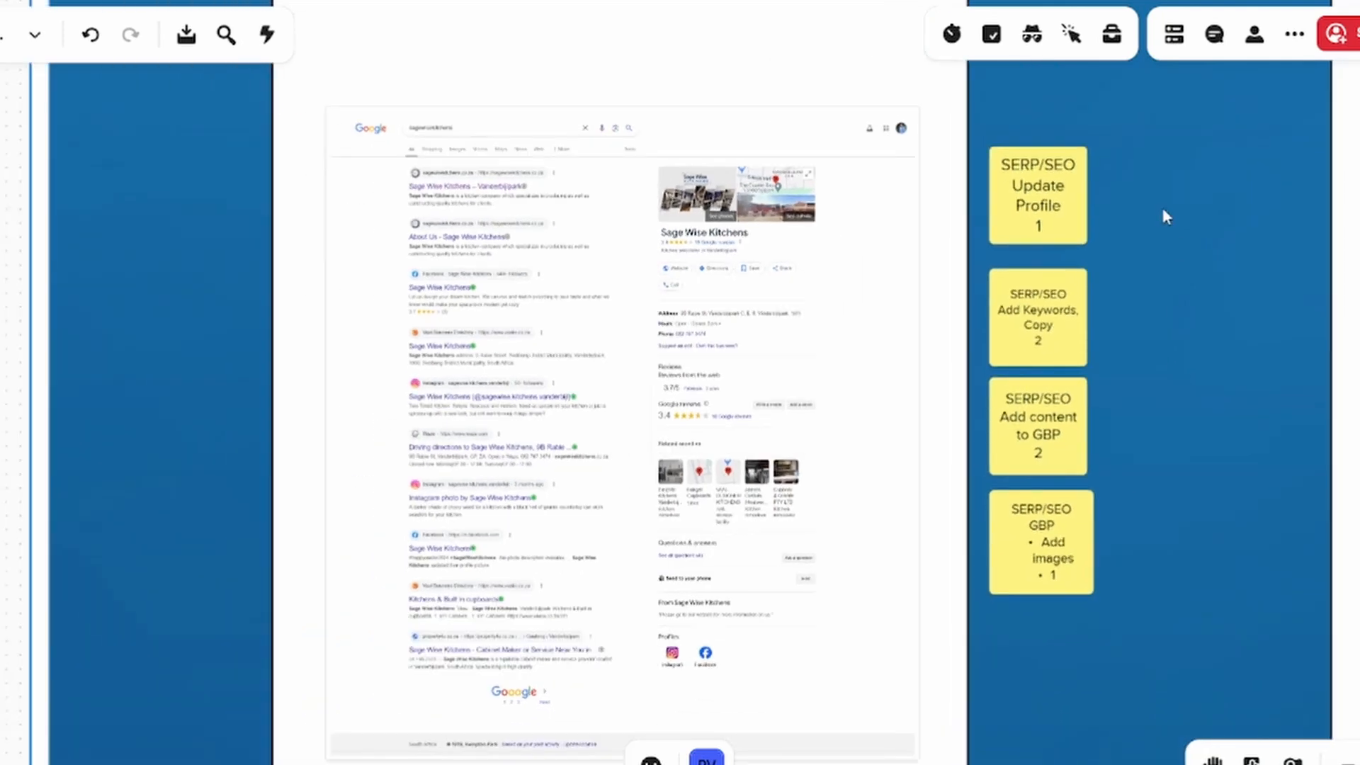
# Select the four SERP/SEO sticky notes and move them into the empty frame beside the Planning + Execution sheet
pyautogui.moveTo(1119, 178); pyautogui.dragTo(1016, 593)
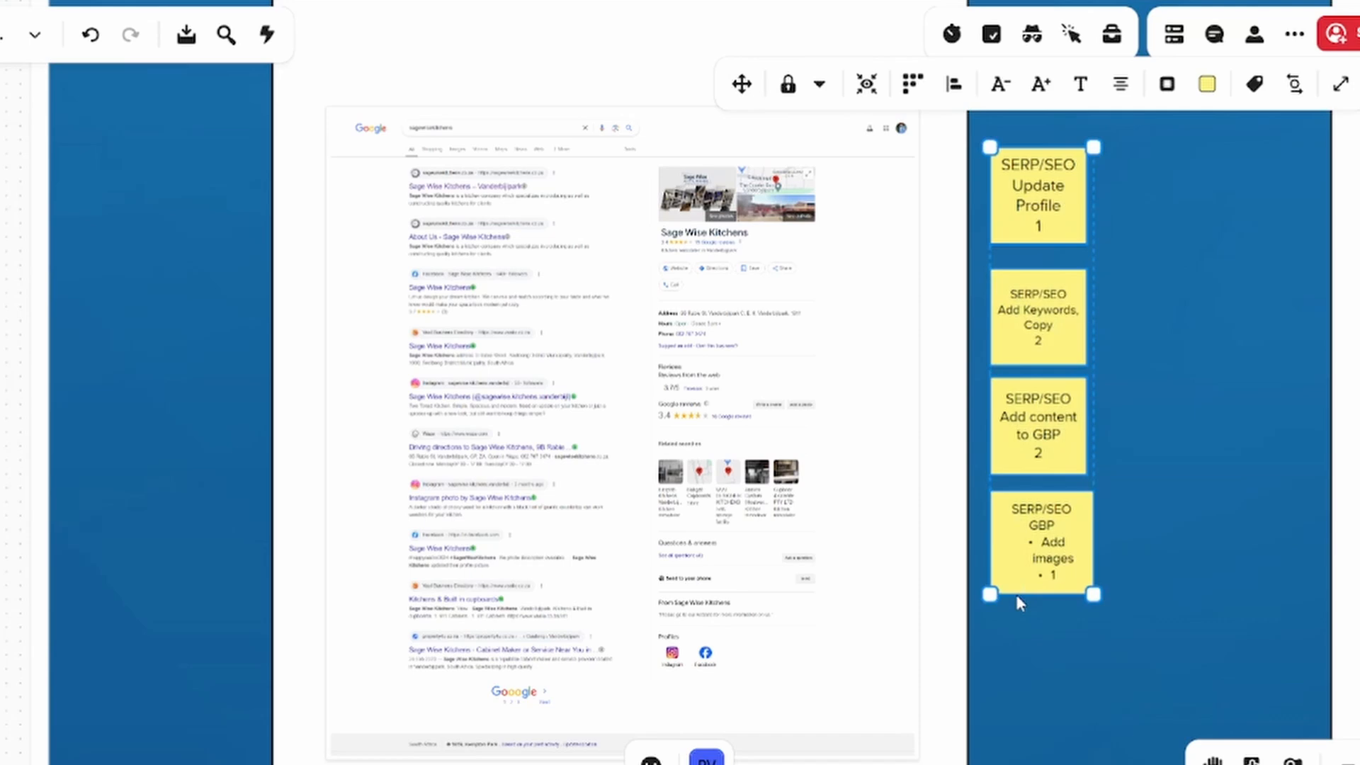
pyautogui.scroll(-2, 1168, 576)
pyautogui.scroll(-4, 1167, 577)
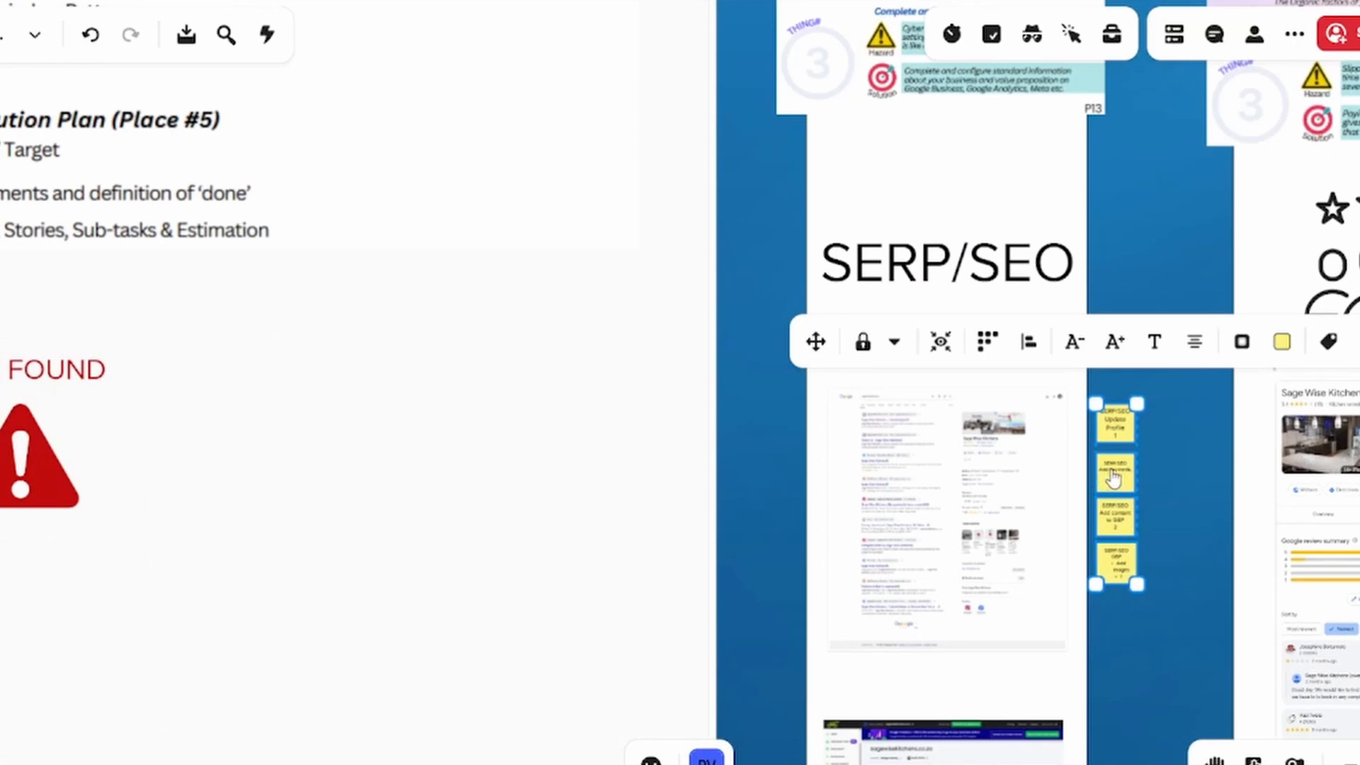
pyautogui.moveTo(1116, 504); pyautogui.dragTo(981, 410)
pyautogui.scroll(1, 1127, 411)
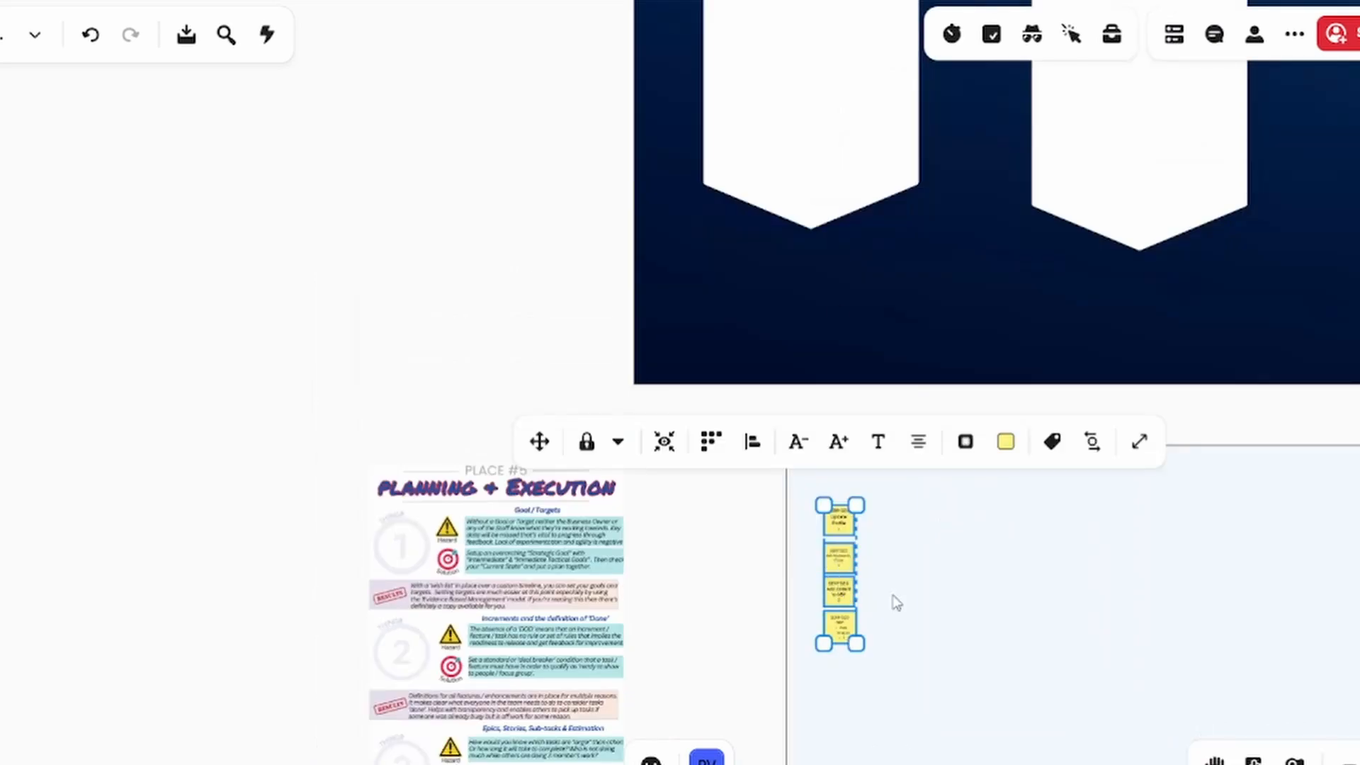
pyautogui.scroll(-2, 896, 603)
pyautogui.click(941, 605)
# Return the four SERP/SEO sticky notes to the blue strip beside the Google results capture, and deselect them
pyautogui.scroll(-2, 941, 605)
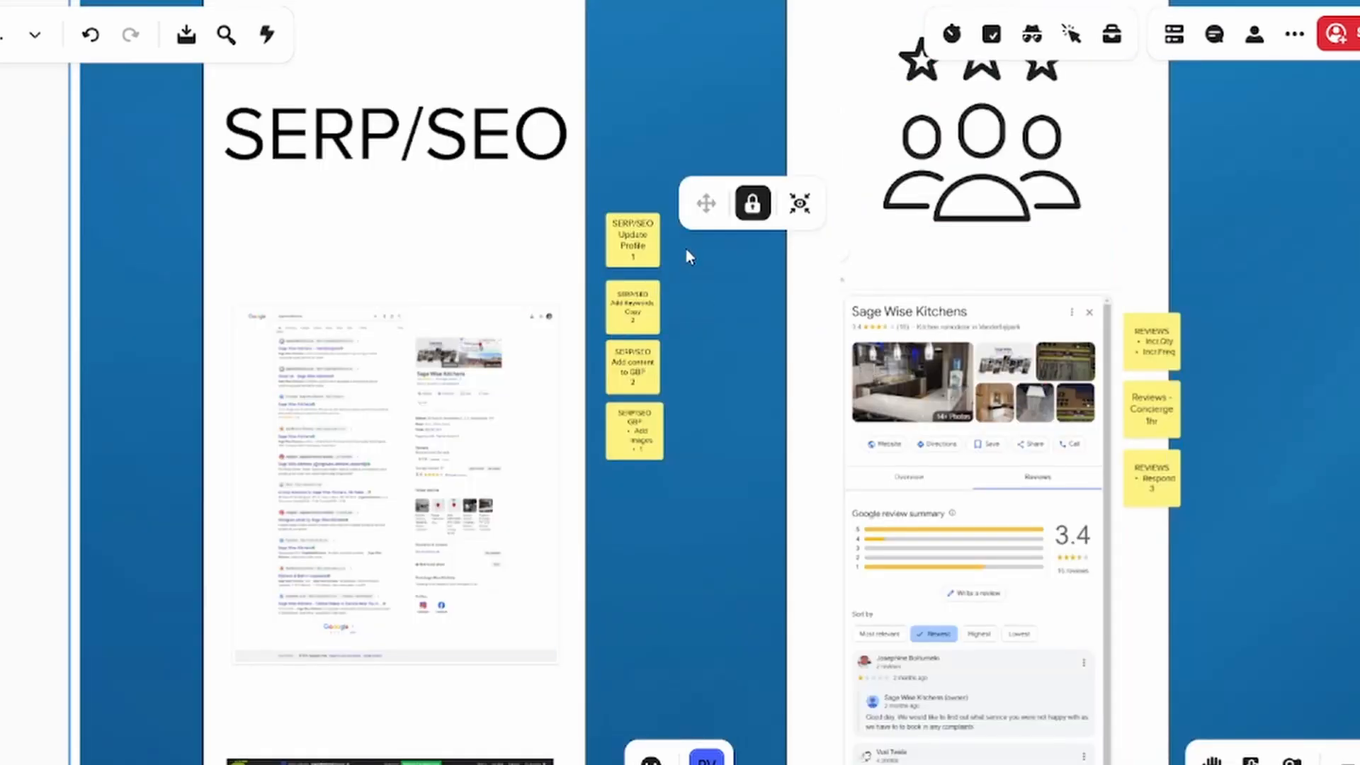
pyautogui.moveTo(686, 248); pyautogui.dragTo(620, 471)
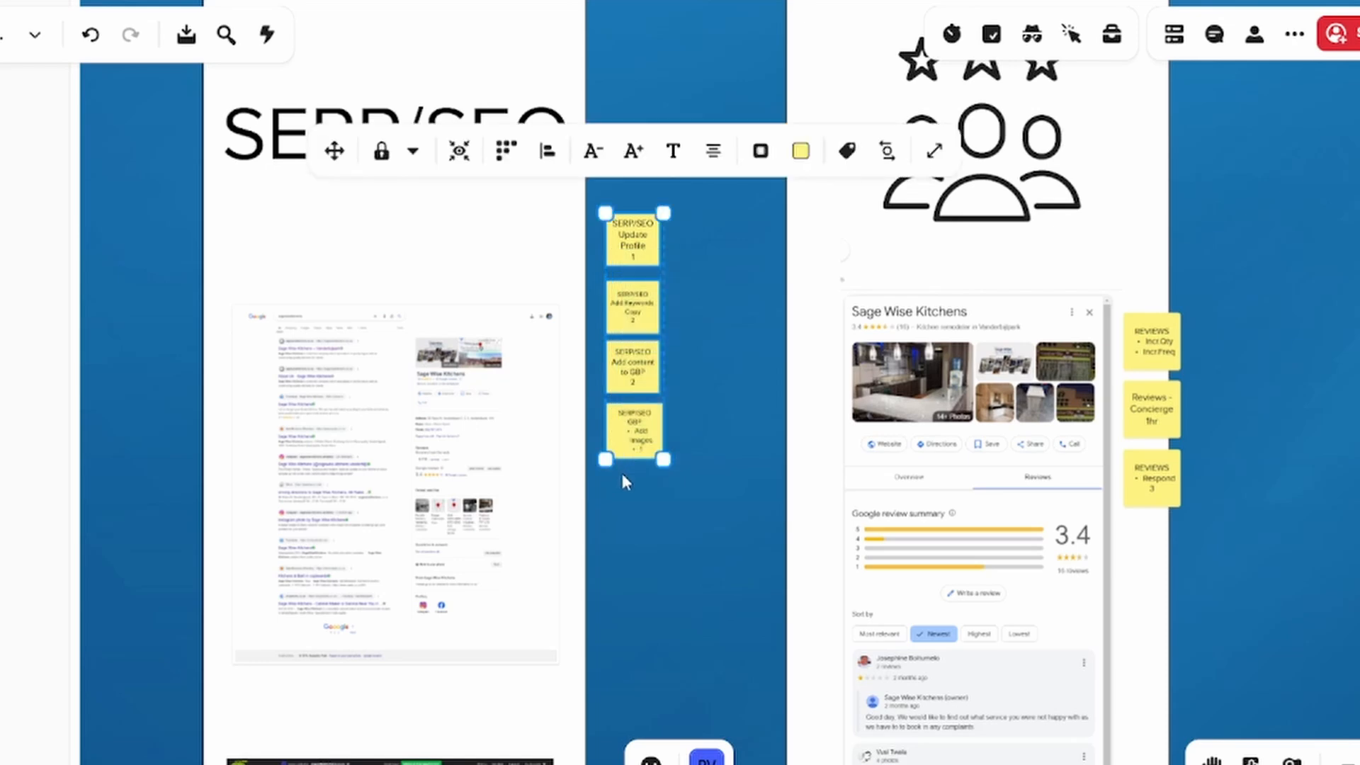
pyautogui.click(725, 546)
# Examine the three Reviews sticky notes beside the Google review summary capture, selecting them as a group
pyautogui.moveTo(724, 545); pyautogui.dragTo(713, 1)
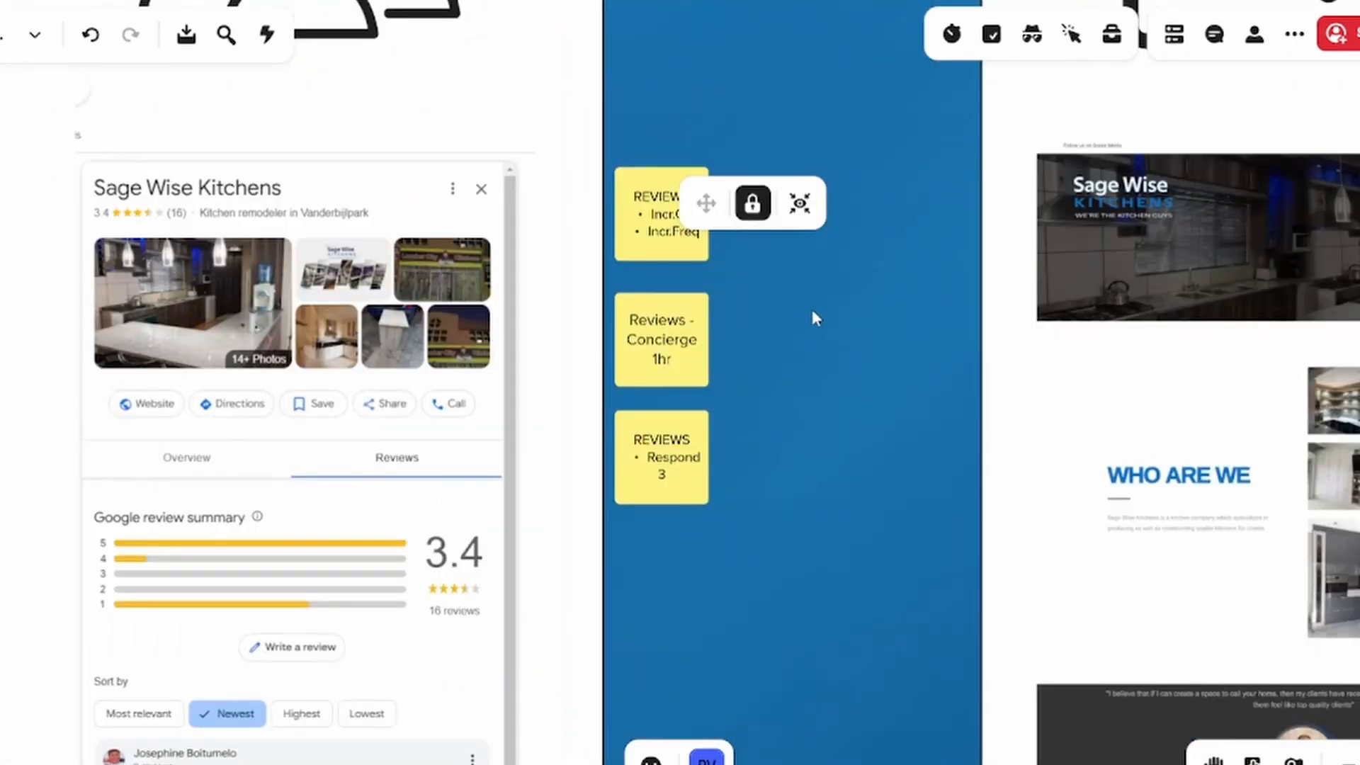
pyautogui.moveTo(749, 284); pyautogui.dragTo(710, 313)
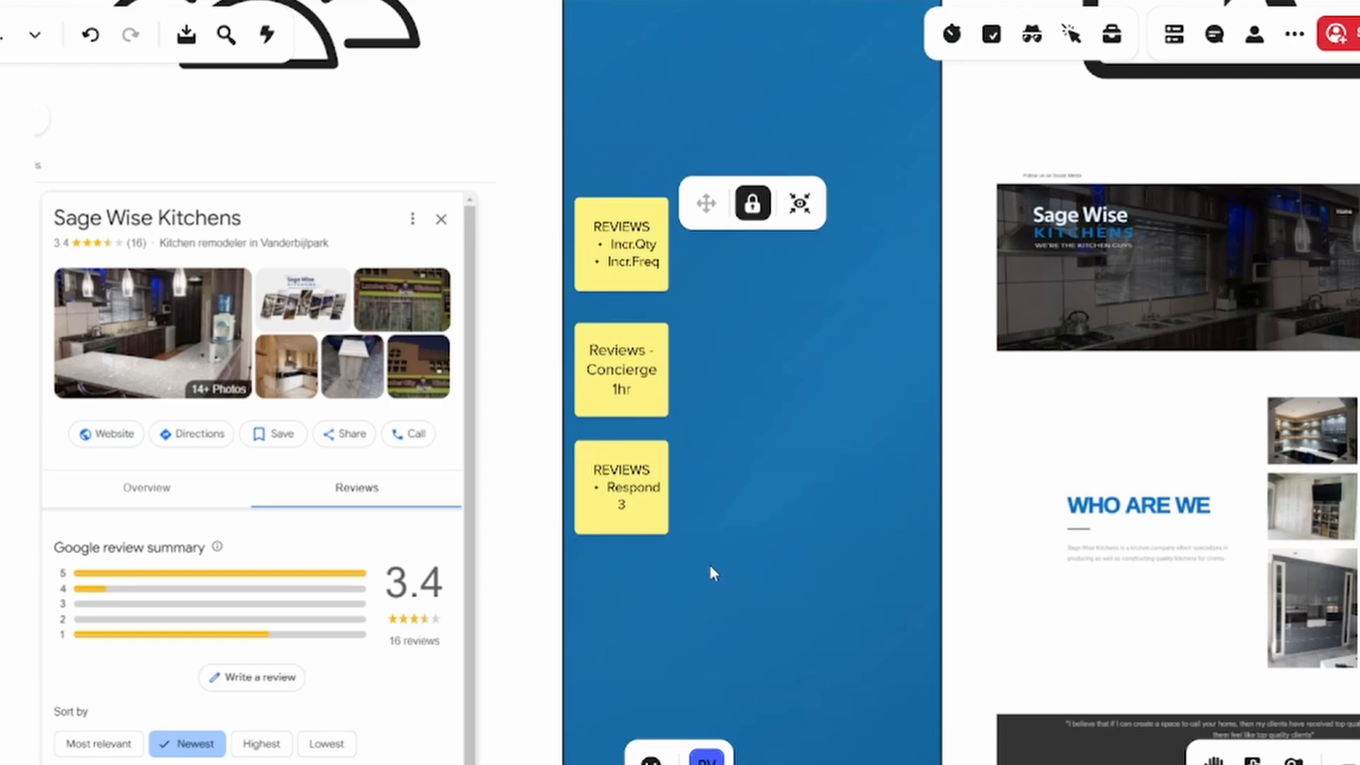
pyautogui.moveTo(691, 541); pyautogui.dragTo(614, 243)
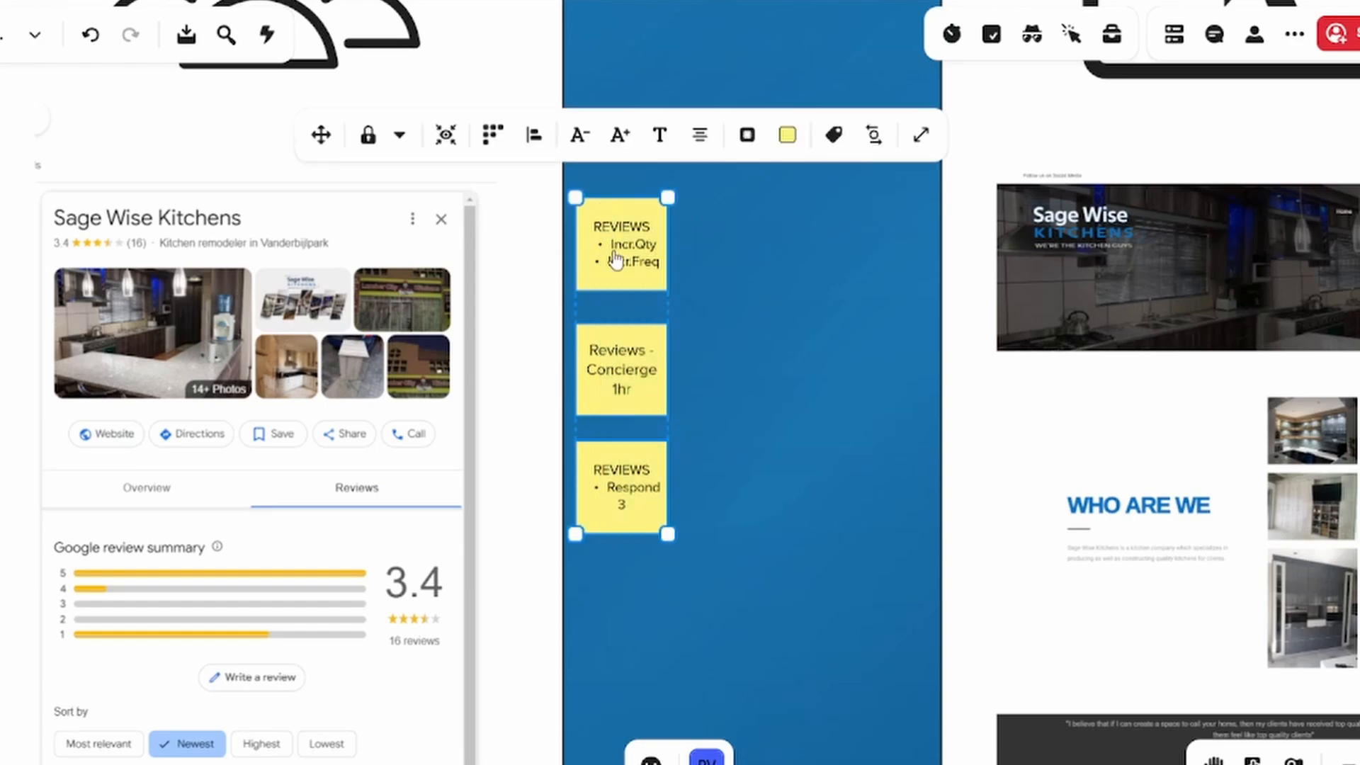
pyautogui.scroll(-6, 805, 459)
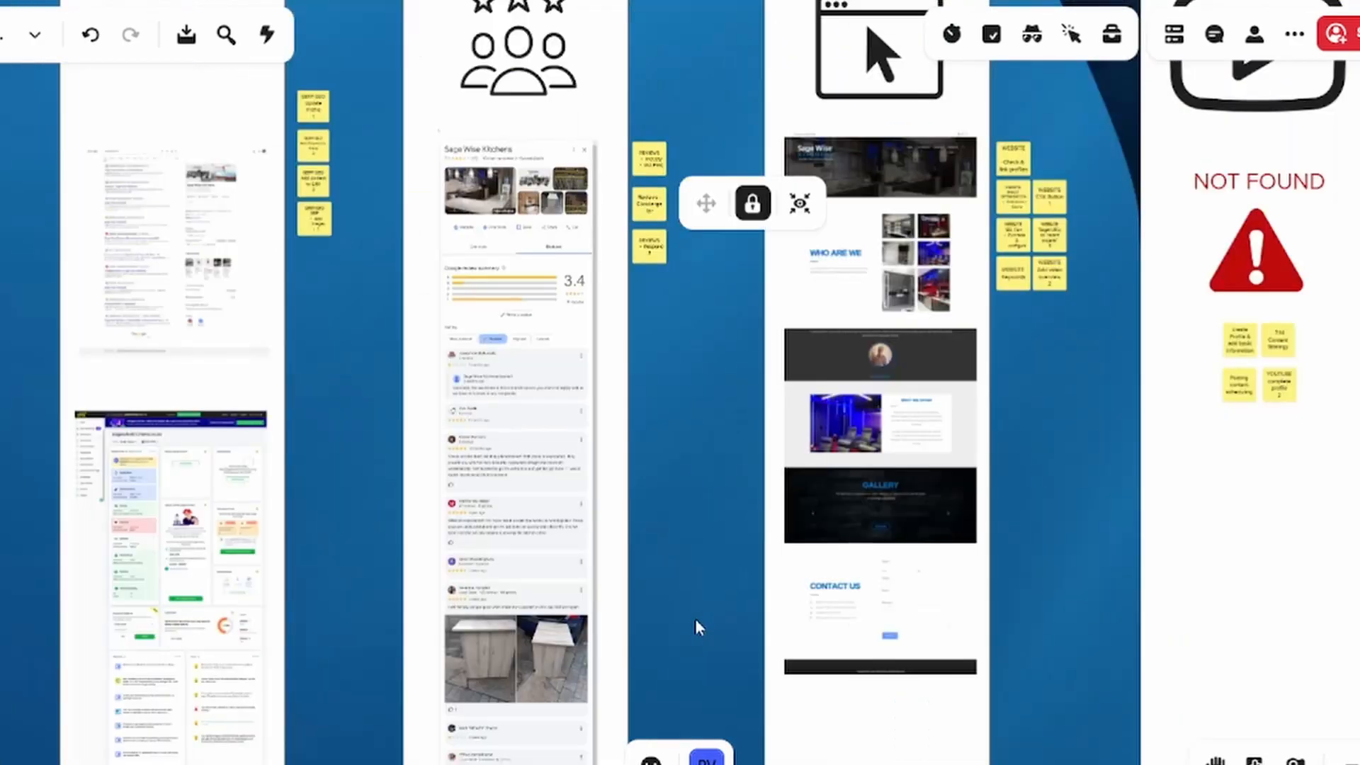
# Look over the board around the Reviews column, ending at the Website sticky notes beside the homepage capture
pyautogui.moveTo(697, 627); pyautogui.dragTo(678, 56)
pyautogui.moveTo(684, 241); pyautogui.dragTo(679, 50)
pyautogui.moveTo(694, 666); pyautogui.dragTo(738, 337)
pyautogui.moveTo(715, 396); pyautogui.dragTo(545, 764)
pyautogui.moveTo(864, 277); pyautogui.dragTo(728, 665)
pyautogui.click(773, 317)
pyautogui.moveTo(777, 261); pyautogui.dragTo(775, 680)
pyautogui.moveTo(774, 283); pyautogui.dragTo(771, 653)
pyautogui.moveTo(770, 326); pyautogui.dragTo(755, 615)
pyautogui.click(752, 643)
pyautogui.scroll(5, 771, 546)
pyautogui.click(776, 255)
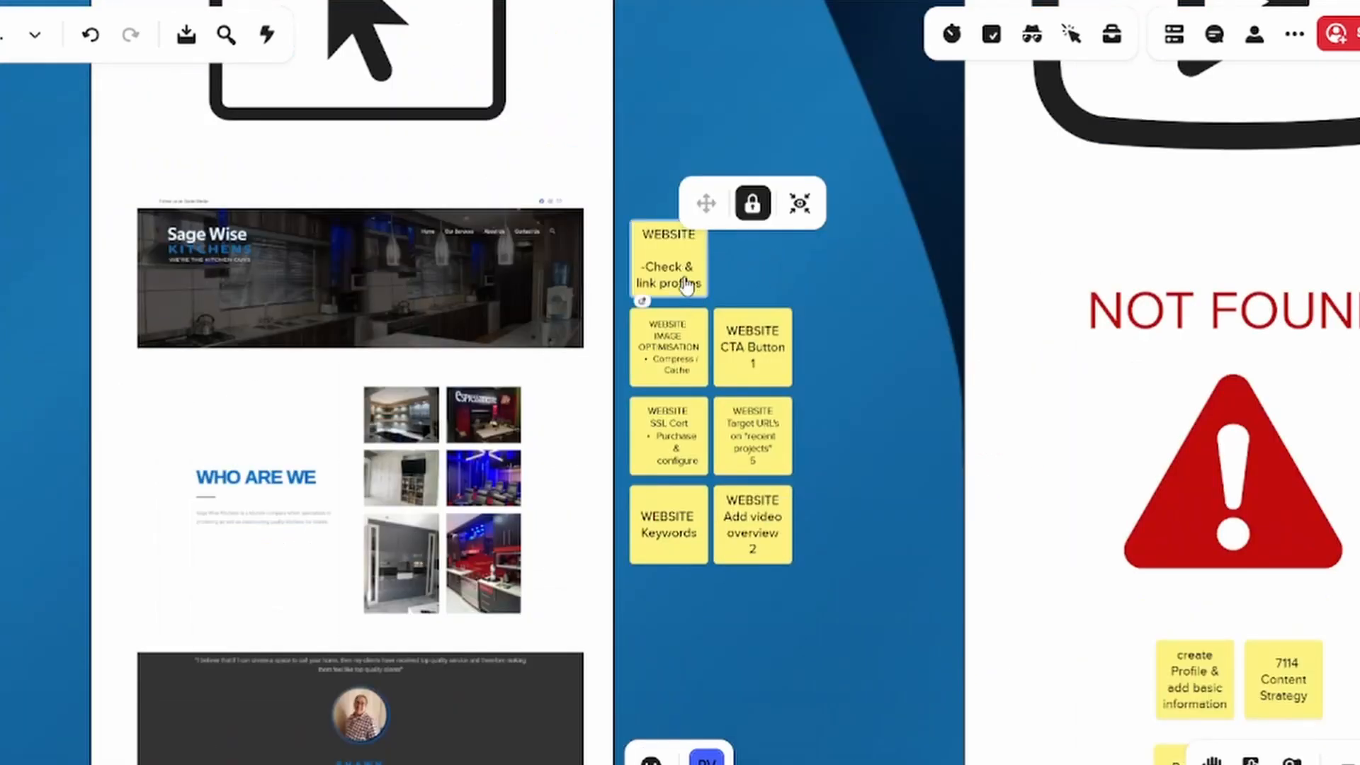
# Examine the Website homepage capture from its header down to the contact form and footer, returning to the Website sticky notes
pyautogui.moveTo(668, 652); pyautogui.dragTo(660, 145)
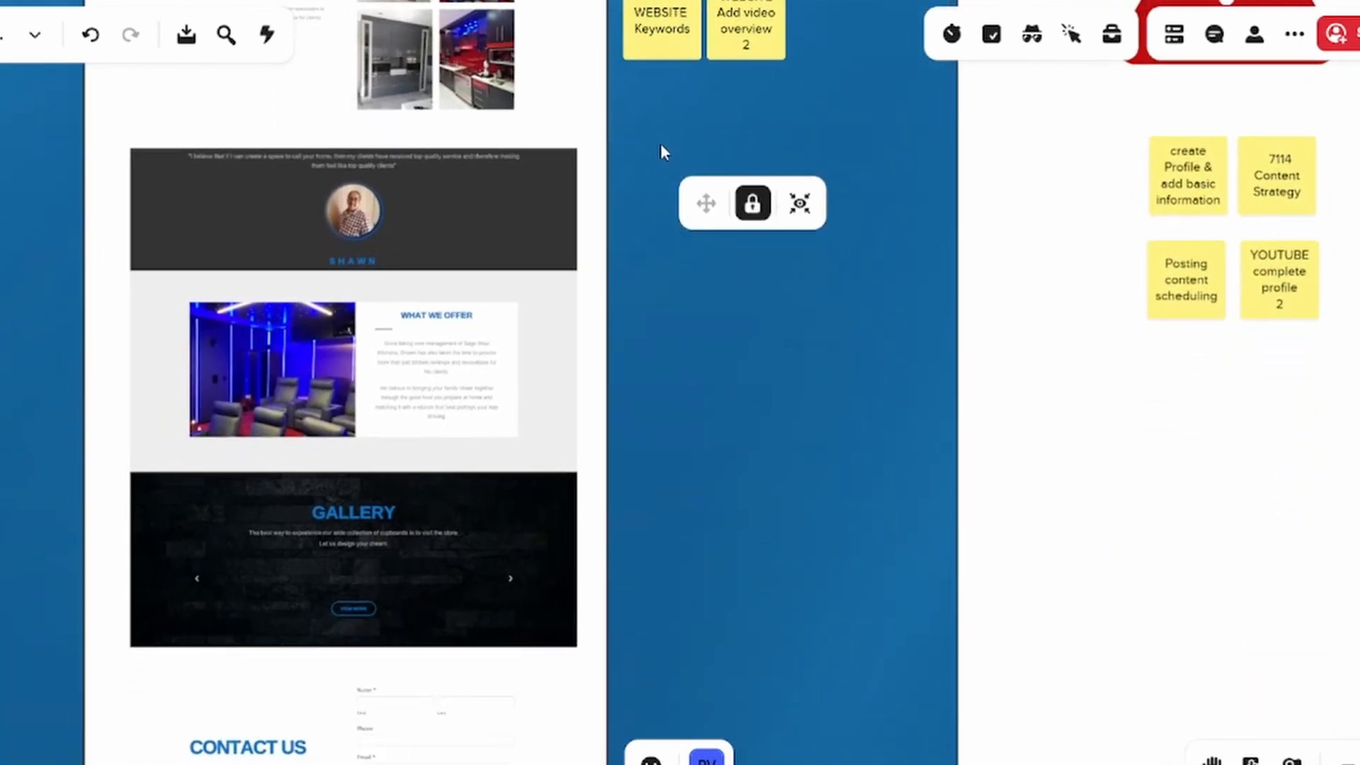
pyautogui.moveTo(665, 454); pyautogui.dragTo(707, 142)
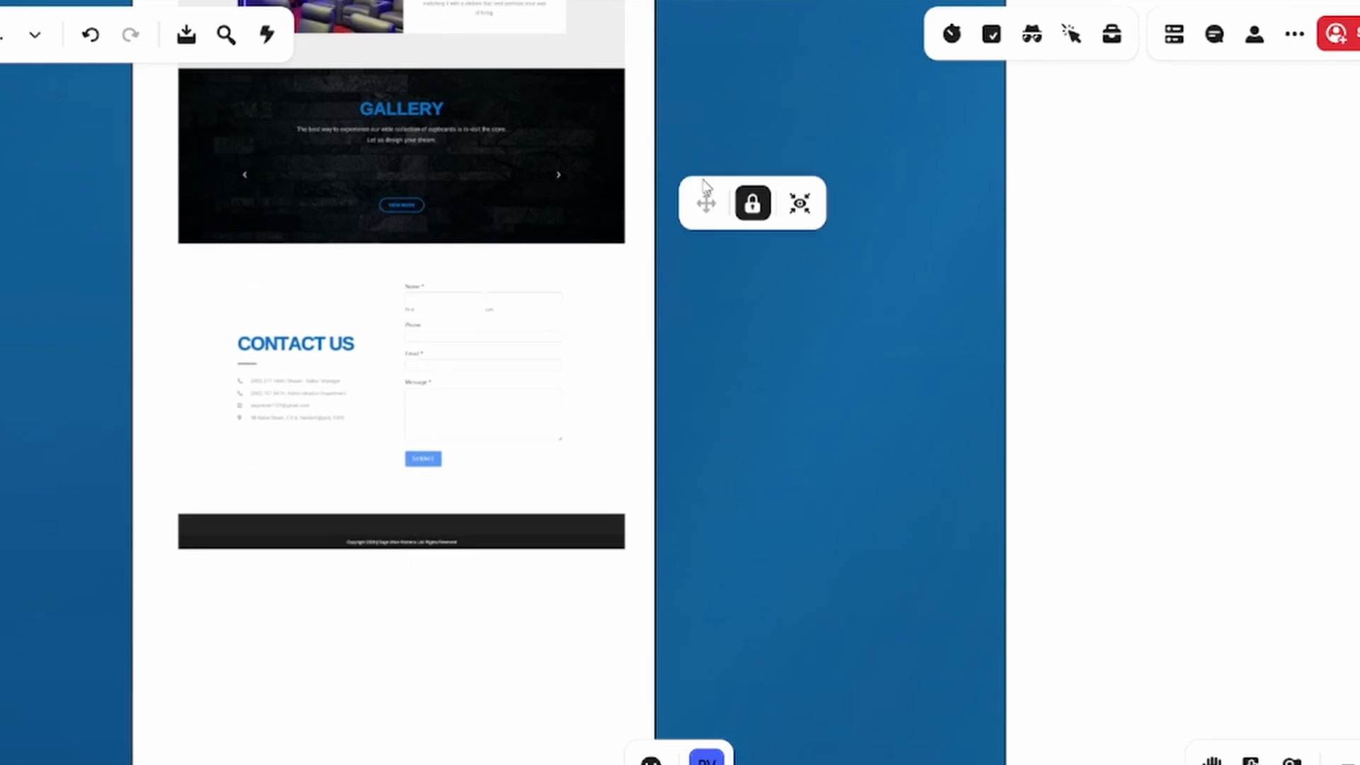
pyautogui.scroll(-5, 692, 312)
pyautogui.scroll(10, 673, 227)
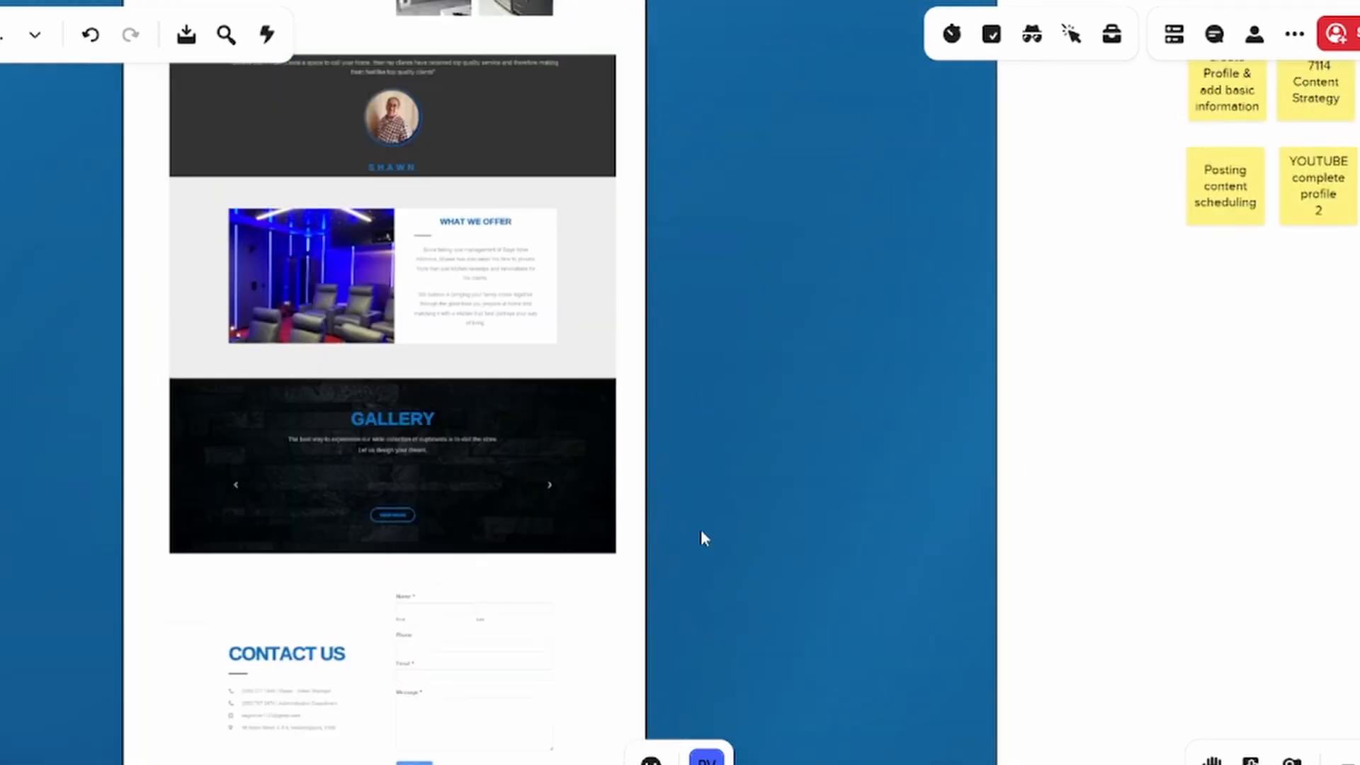
pyautogui.scroll(4, 701, 538)
pyautogui.scroll(2, 690, 355)
pyautogui.moveTo(684, 651); pyautogui.dragTo(680, 735)
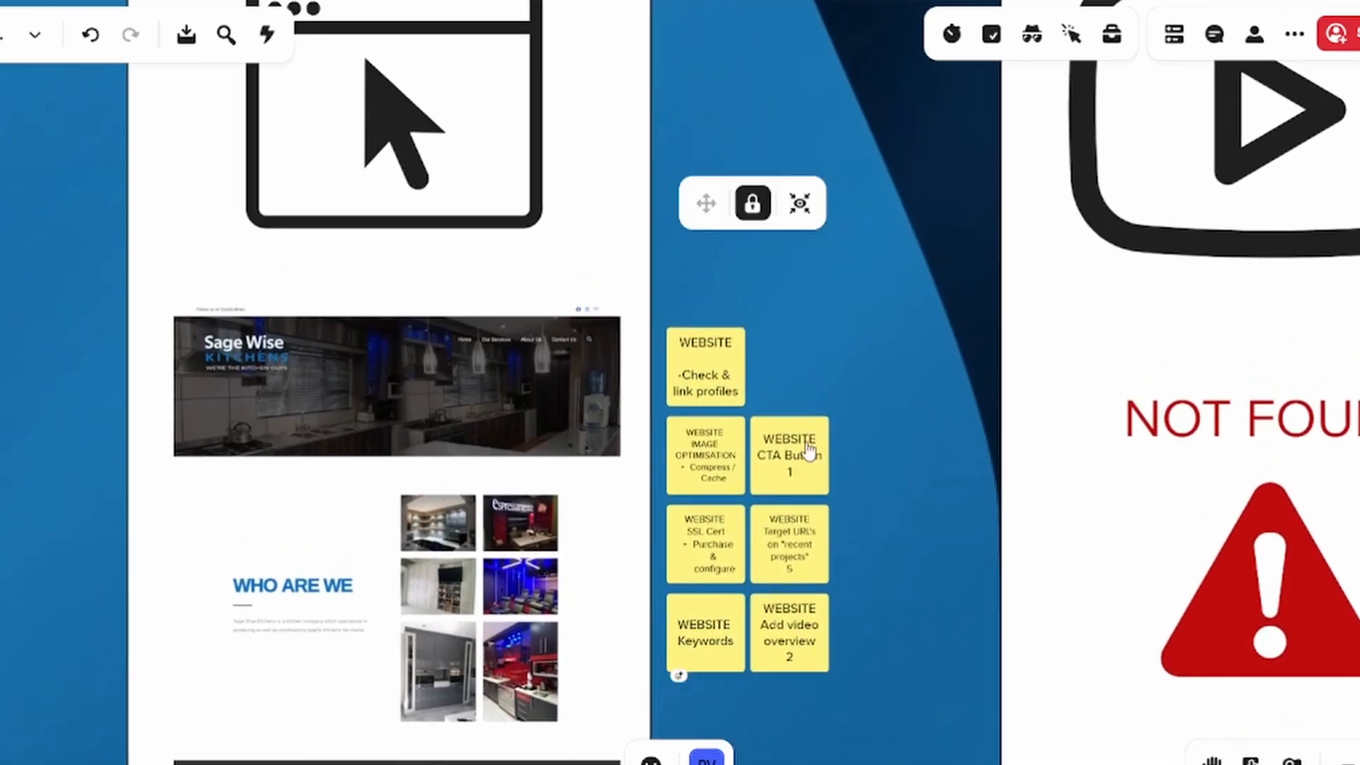
# Examine the seven Website sticky notes beside the homepage capture, covering image optimisation, SSL, keywords, CTA button, target URLs and video overview
pyautogui.scroll(-1, 798, 470)
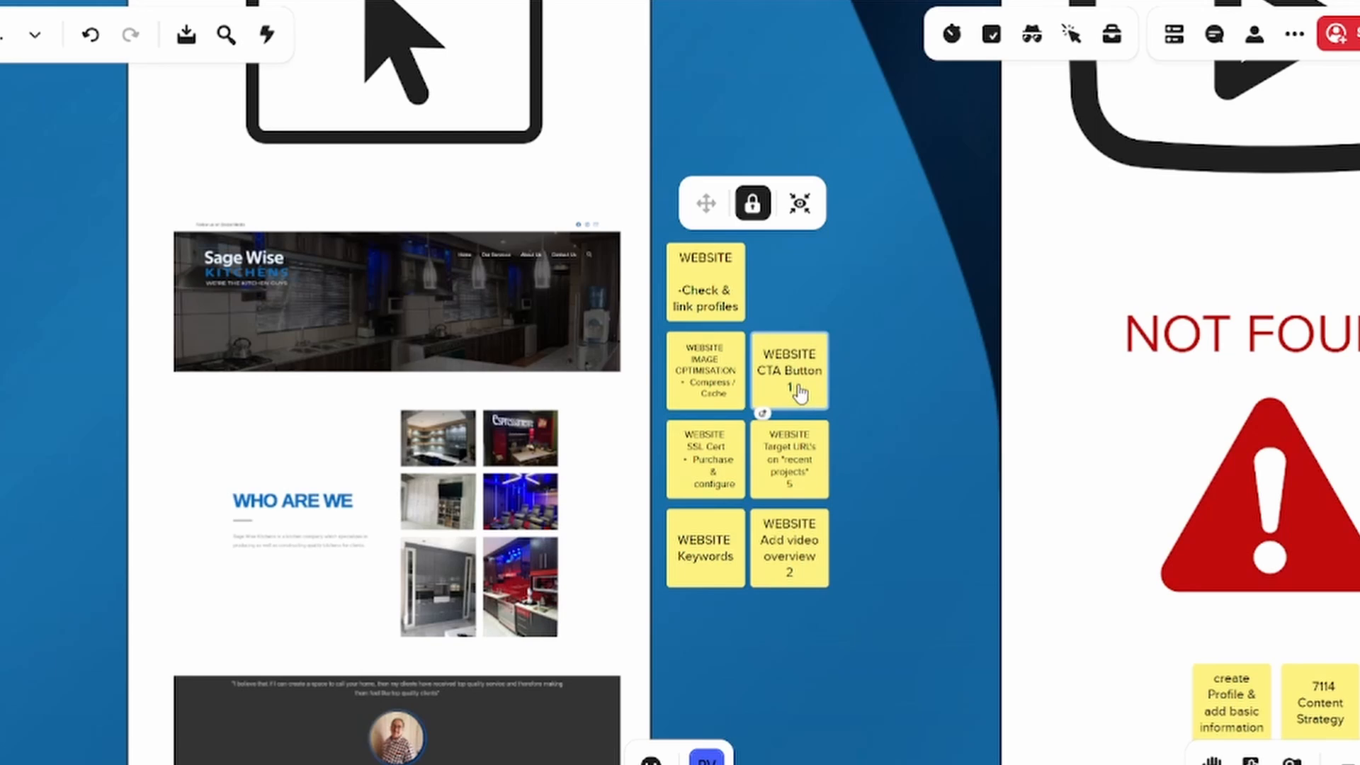
pyautogui.scroll(2, 808, 482)
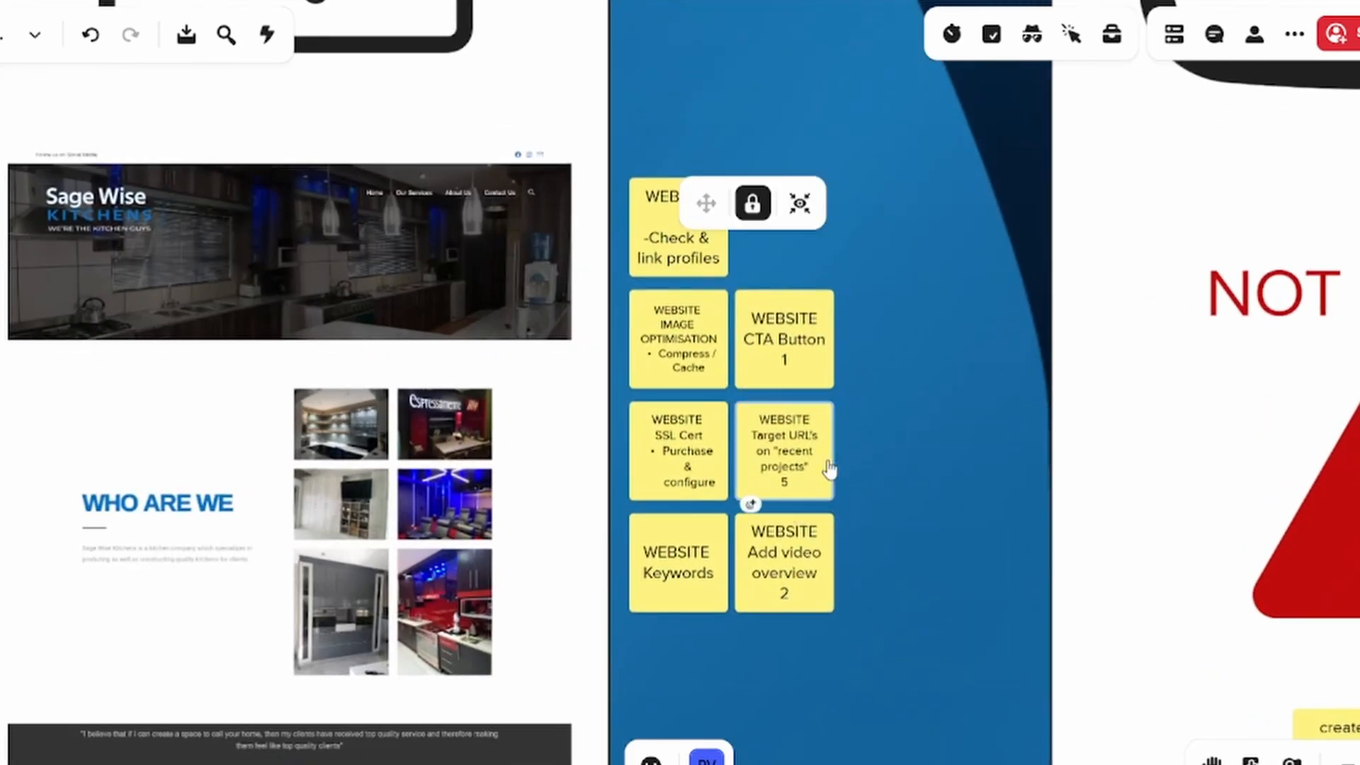
pyautogui.moveTo(844, 646); pyautogui.dragTo(876, 431)
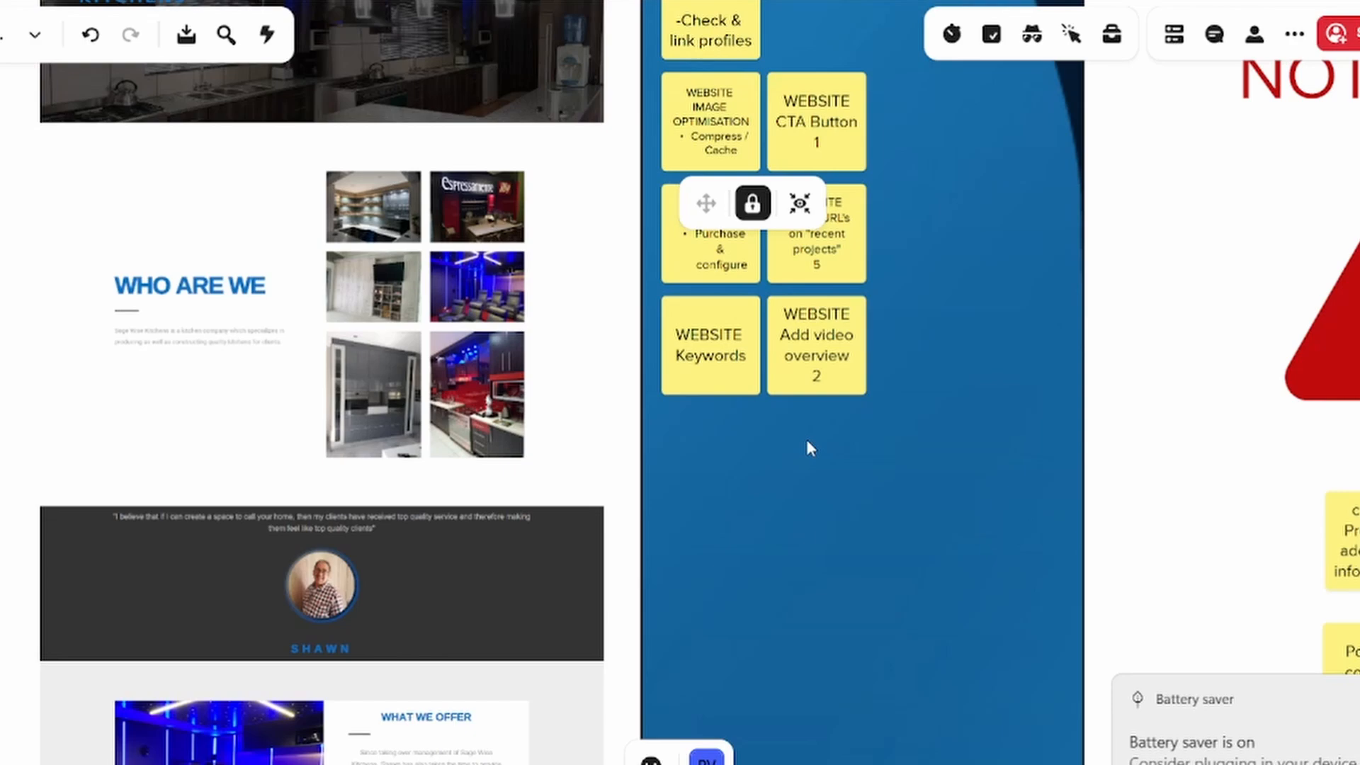
pyautogui.moveTo(768, 477); pyautogui.dragTo(853, 719)
pyautogui.moveTo(970, 169); pyautogui.dragTo(993, 38)
pyautogui.click(486, 255)
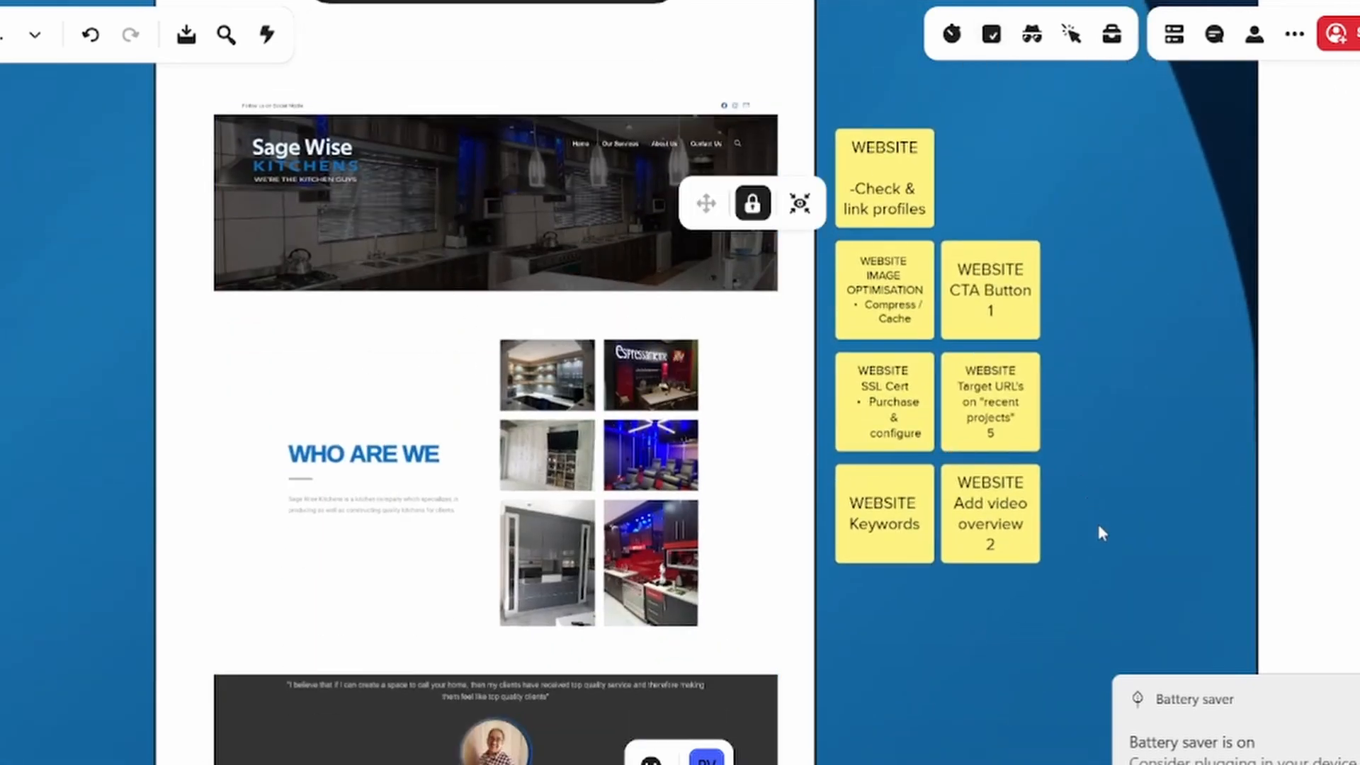
pyautogui.moveTo(1097, 537); pyautogui.dragTo(852, 588)
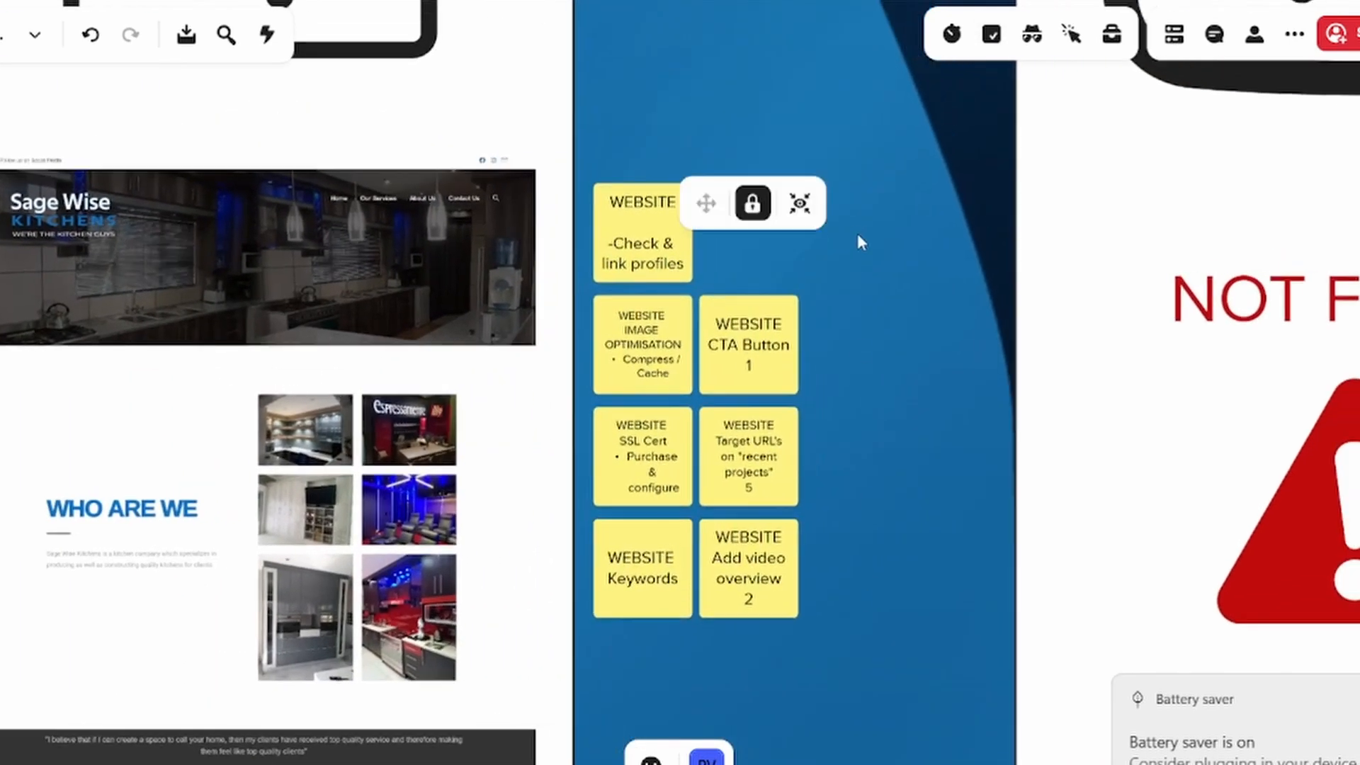
# Select the seven Website sticky notes, shift them slightly away from the homepage capture within the blue strip, and deselect them
pyautogui.moveTo(857, 236); pyautogui.dragTo(598, 626)
pyautogui.moveTo(659, 461); pyautogui.dragTo(687, 517)
pyautogui.click(850, 494)
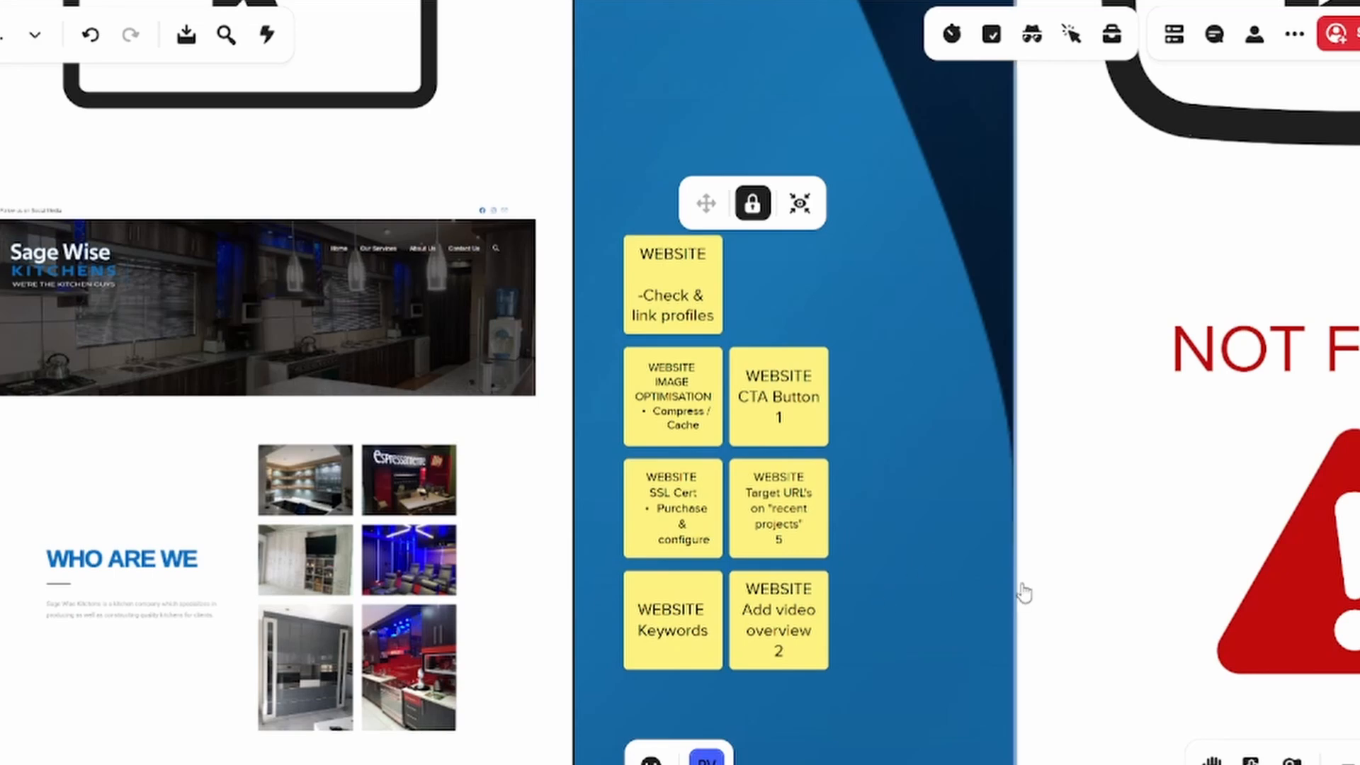
# Copy the seven Website sticky notes into the light-blue row beneath the Website column
pyautogui.scroll(-3, 875, 531)
pyautogui.moveTo(866, 471); pyautogui.dragTo(815, 46)
pyautogui.moveTo(854, 603); pyautogui.dragTo(849, 21)
pyautogui.moveTo(779, 568); pyautogui.dragTo(827, 151)
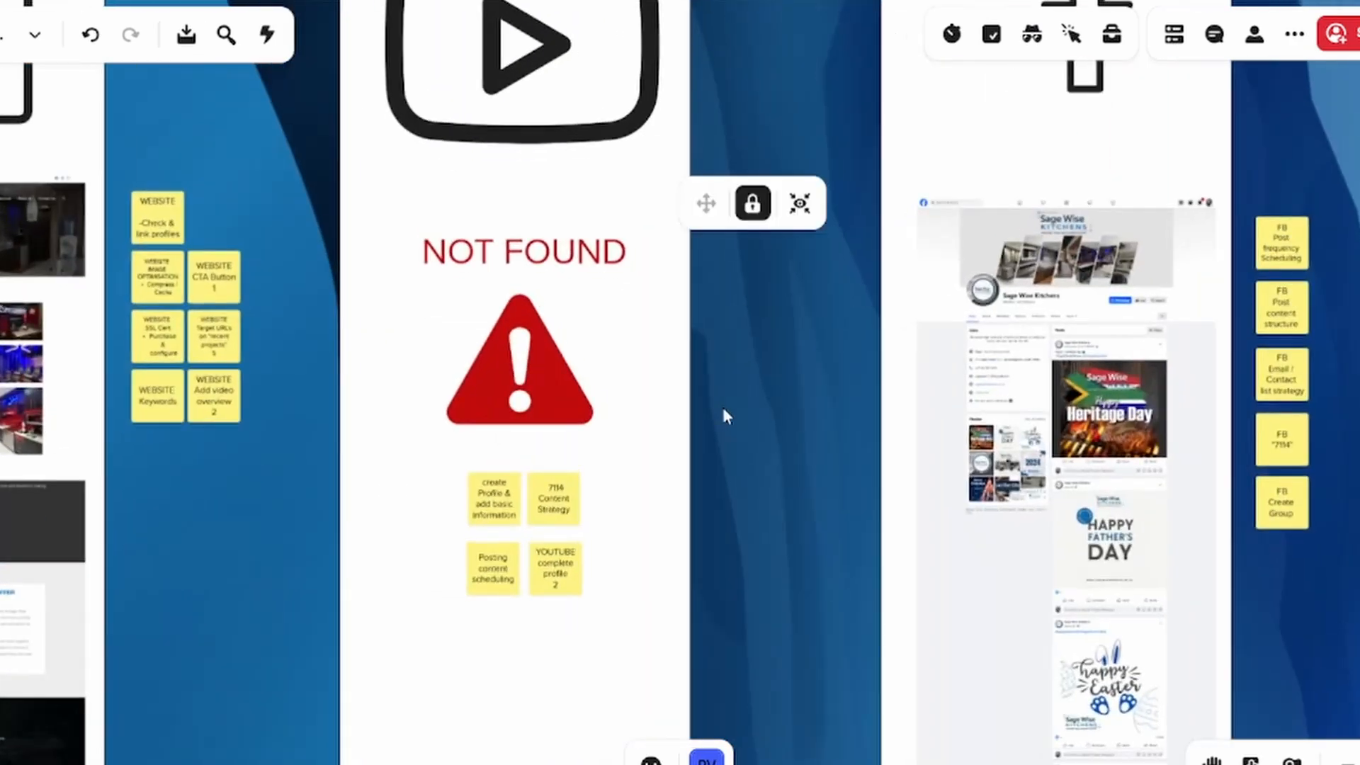
pyautogui.scroll(4, 723, 408)
pyautogui.moveTo(763, 493); pyautogui.dragTo(838, 349)
pyautogui.scroll(2, 848, 402)
pyautogui.moveTo(852, 485); pyautogui.dragTo(932, 389)
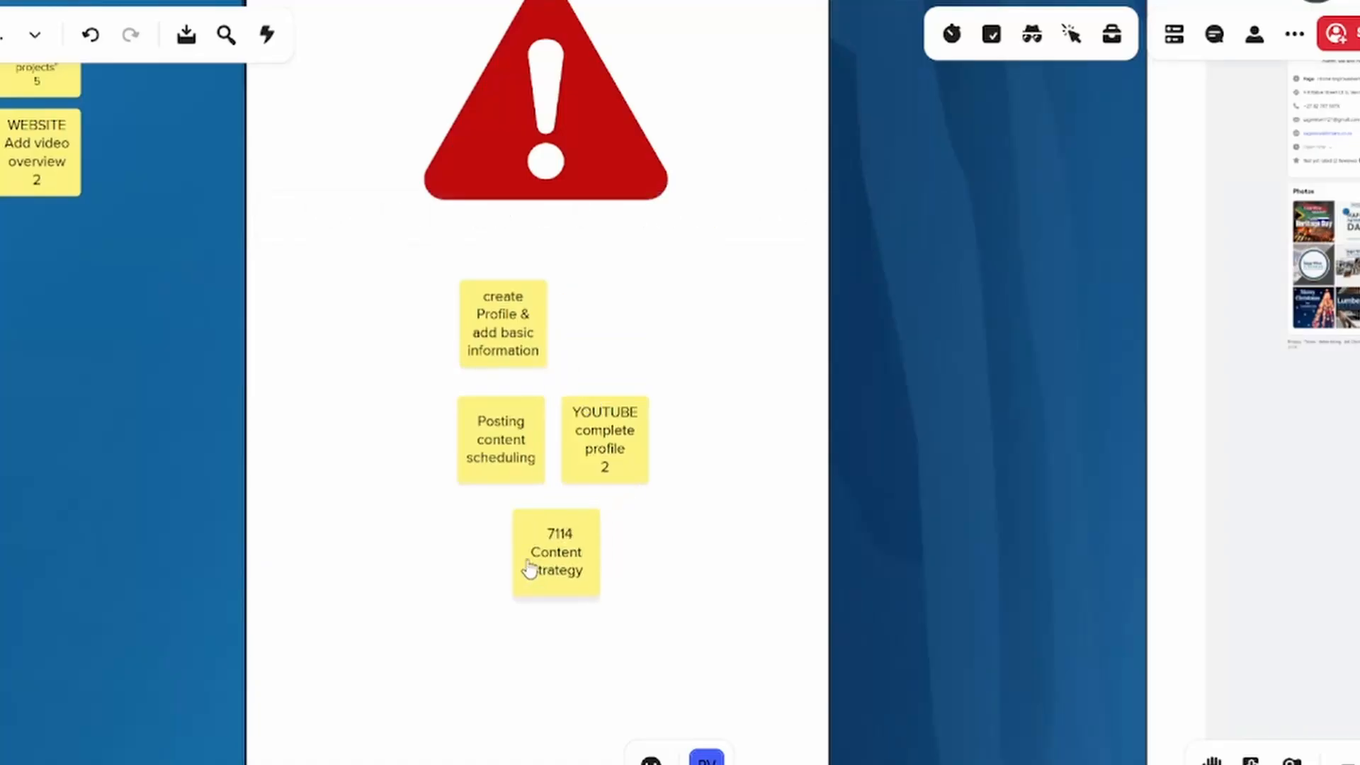
# Move the 7114 Content Strategy note to the bottom of the YouTube notes and place YouTube complete profile beside create Profile
pyautogui.moveTo(528, 568); pyautogui.dragTo(488, 567)
pyautogui.click(640, 588)
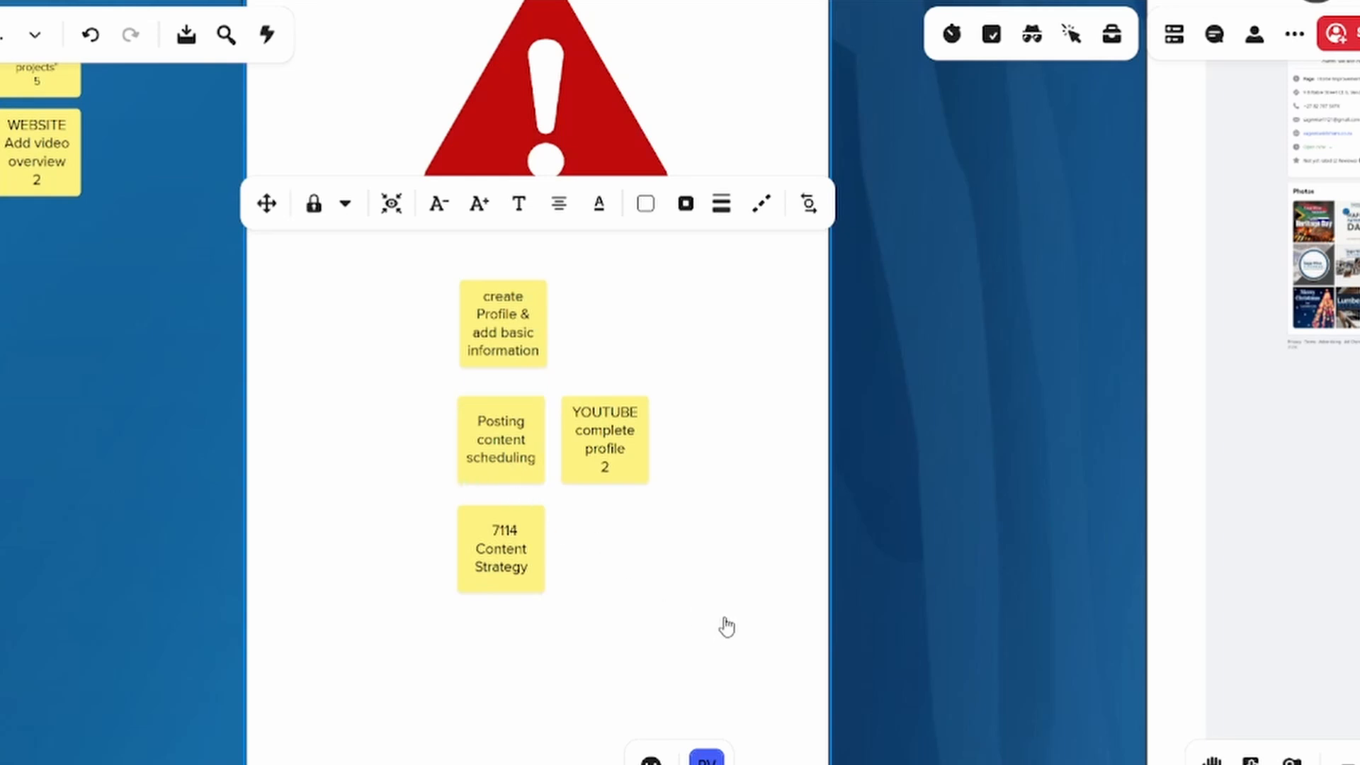
pyautogui.click(539, 461)
pyautogui.moveTo(507, 453); pyautogui.dragTo(623, 562)
pyautogui.click(595, 482)
pyautogui.moveTo(595, 482); pyautogui.dragTo(607, 349)
# Place the Posting content scheduling note directly under create Profile & add basic information, and line up the 7114 note beneath it
pyautogui.click(619, 561)
pyautogui.moveTo(619, 561); pyautogui.dragTo(497, 441)
pyautogui.click(625, 346)
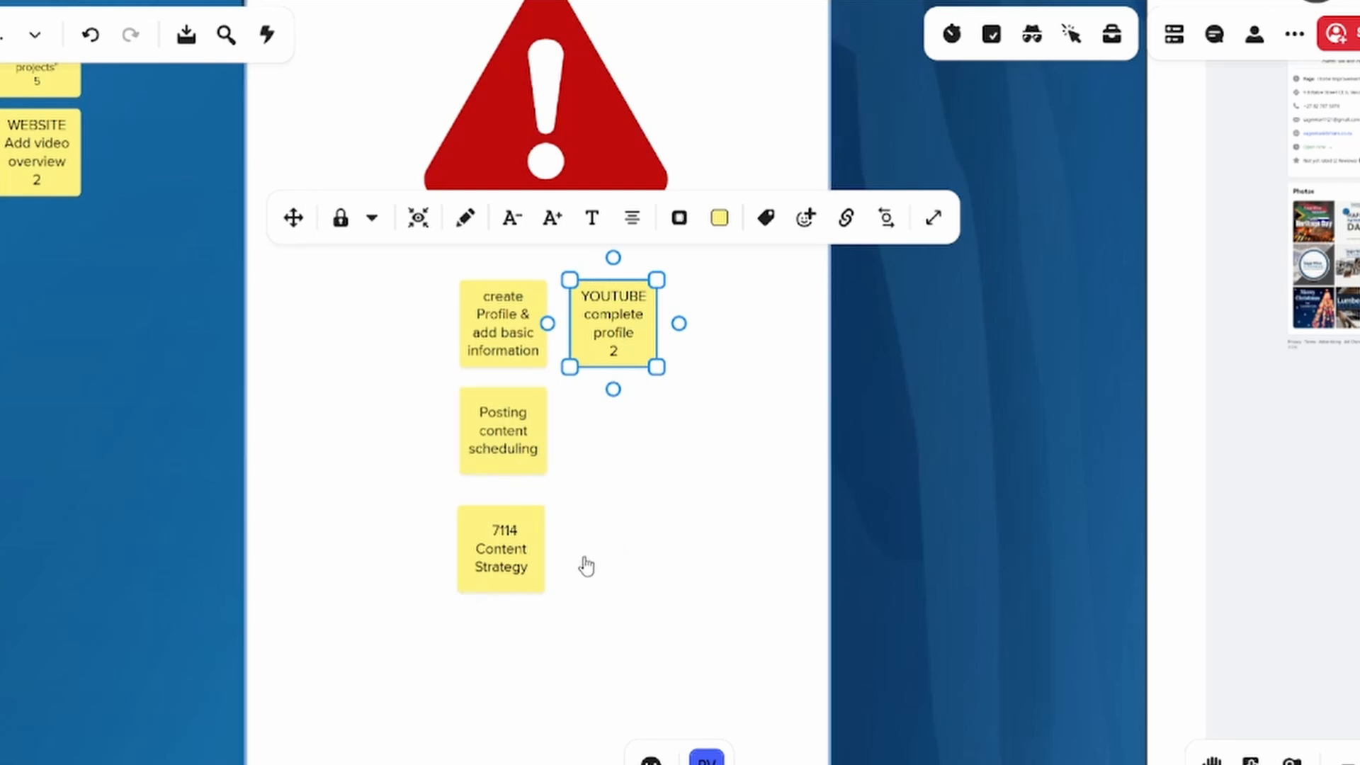
pyautogui.click(516, 564)
pyautogui.moveTo(517, 565); pyautogui.dragTo(506, 558)
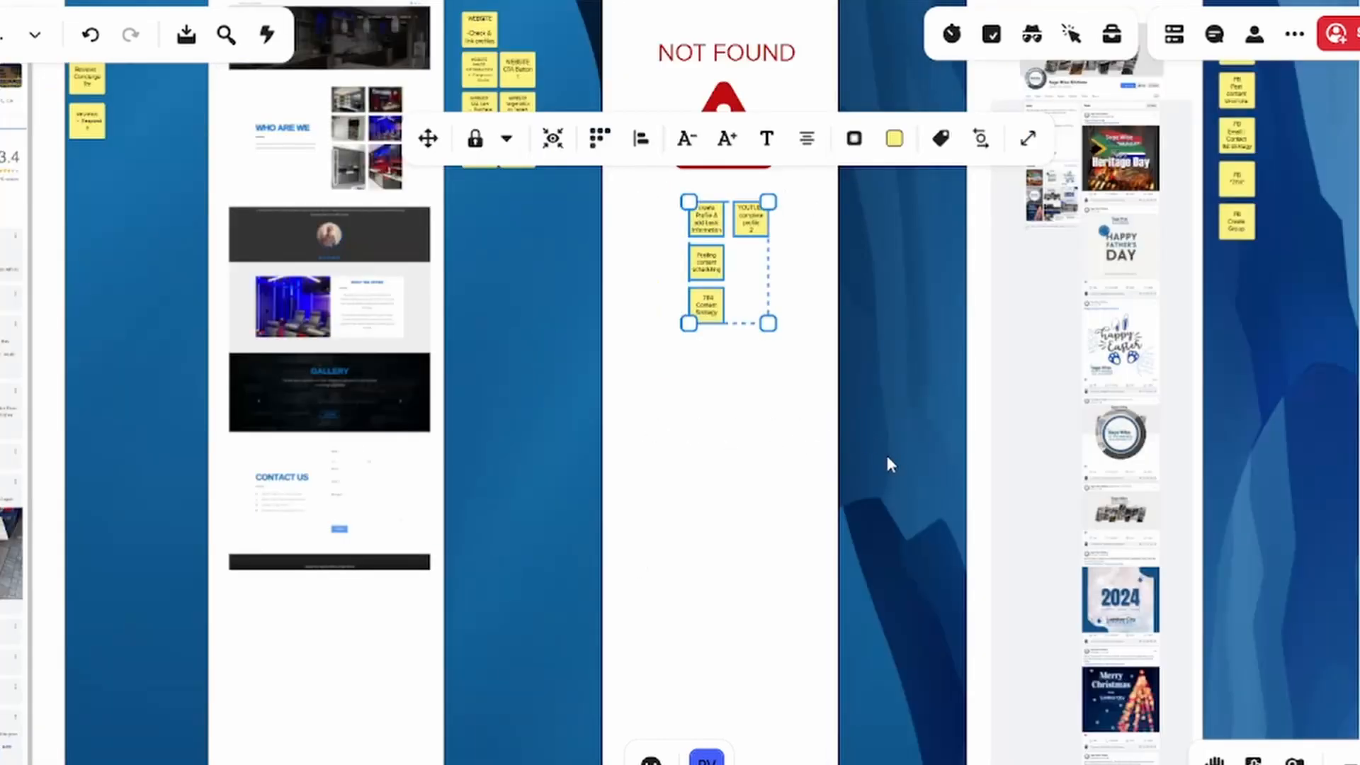
# Paste a copy of the four YouTube sticky notes into the light-blue row beneath the YouTube column
pyautogui.scroll(-4, 887, 462)
pyautogui.moveTo(886, 666); pyautogui.dragTo(842, 389)
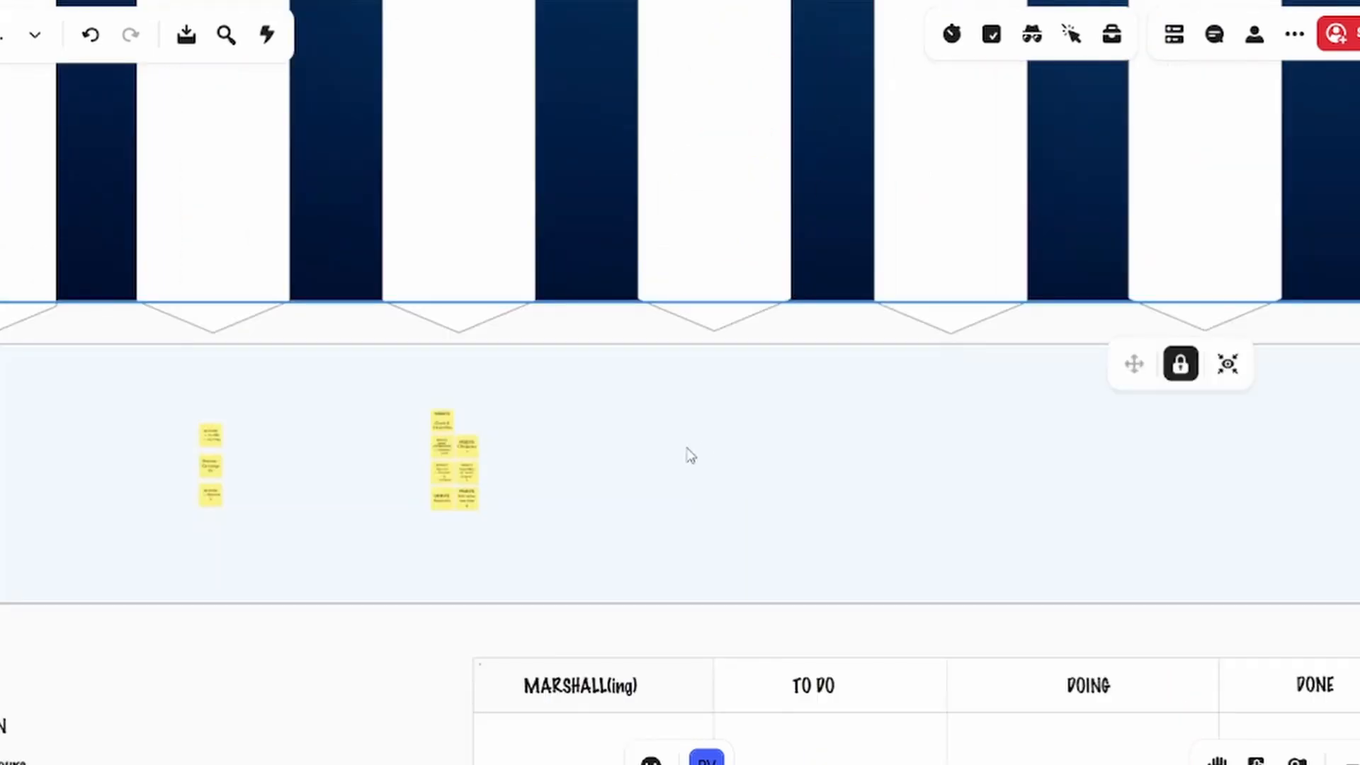
pyautogui.click(688, 444)
pyautogui.hotkey('ctrl', 'v')
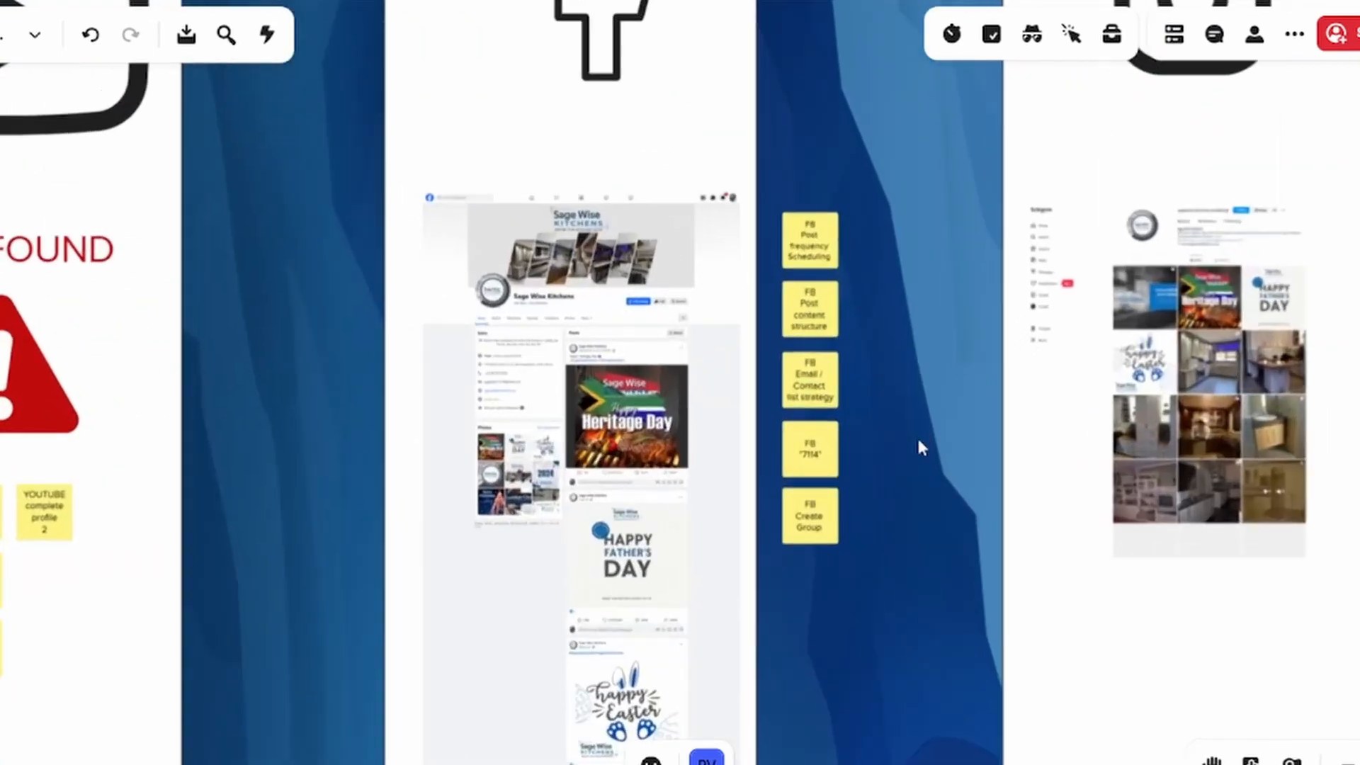
# Examine the five FB sticky notes beside the Facebook page capture, from post frequency scheduling to creating a group
pyautogui.scroll(-3, 916, 435)
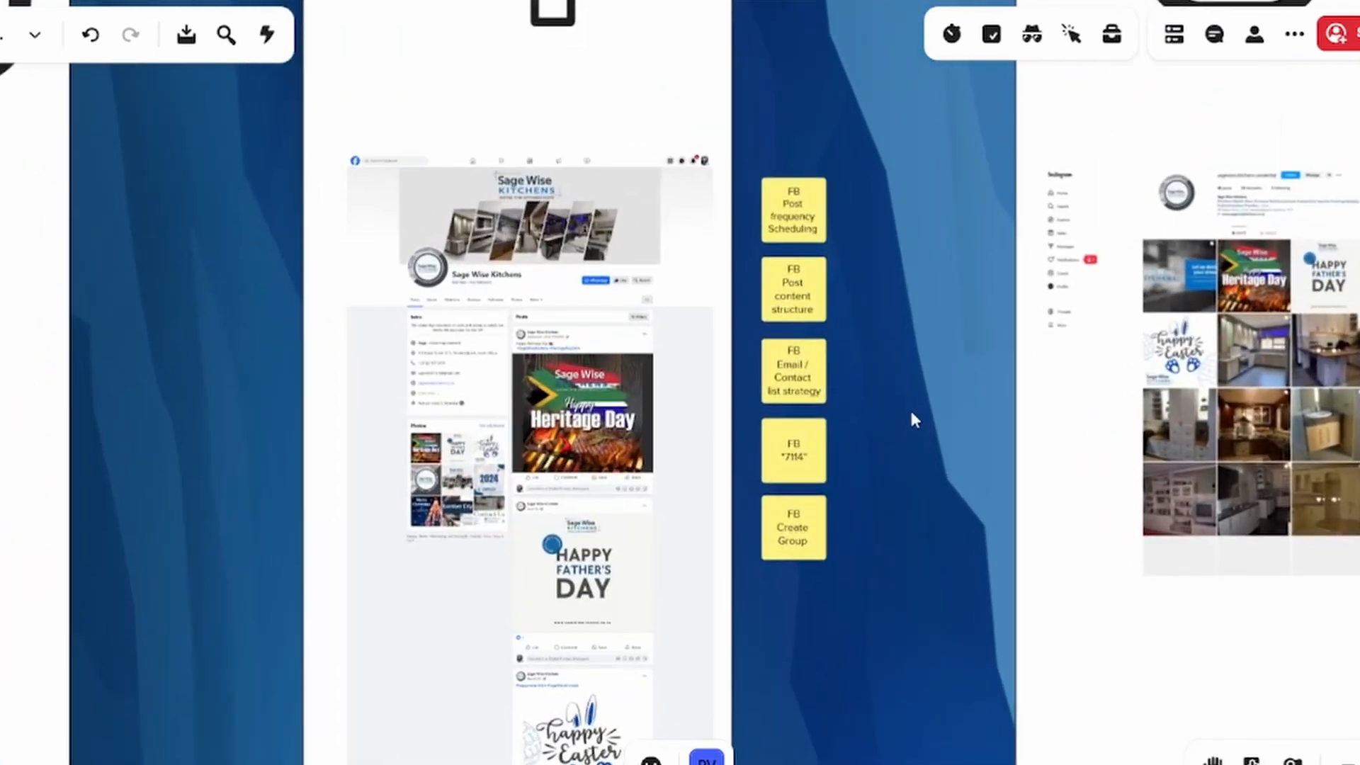
pyautogui.scroll(5, 956, 595)
pyautogui.click(857, 381)
pyautogui.scroll(2, 857, 381)
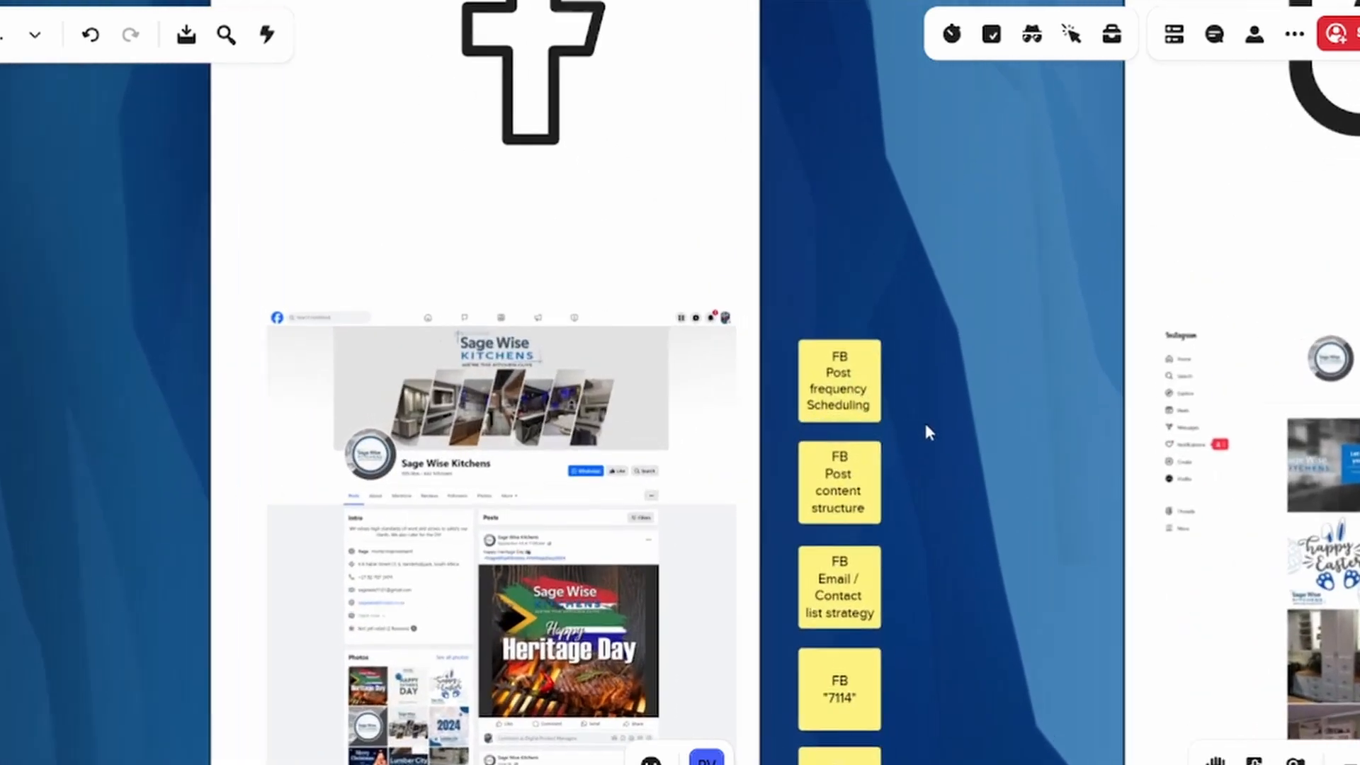
pyautogui.scroll(-4, 980, 509)
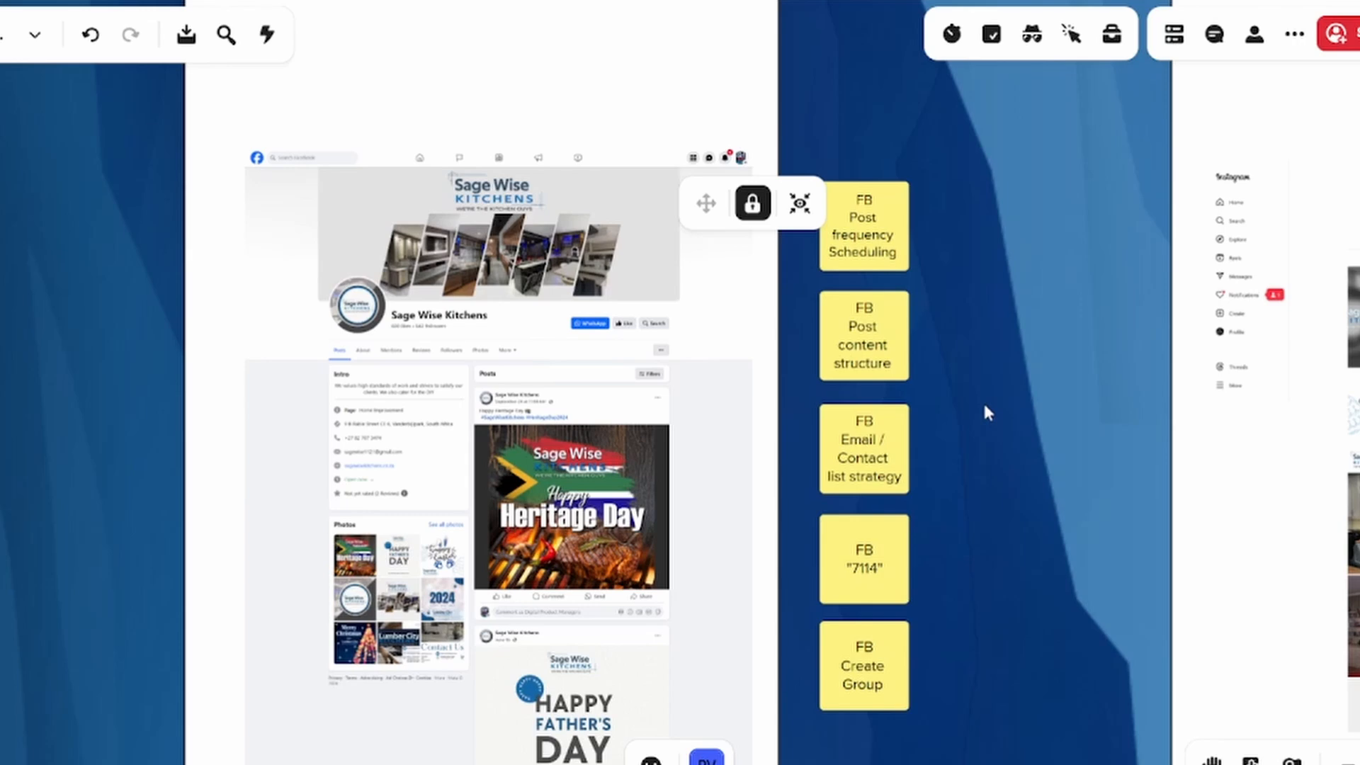
pyautogui.scroll(-2, 981, 394)
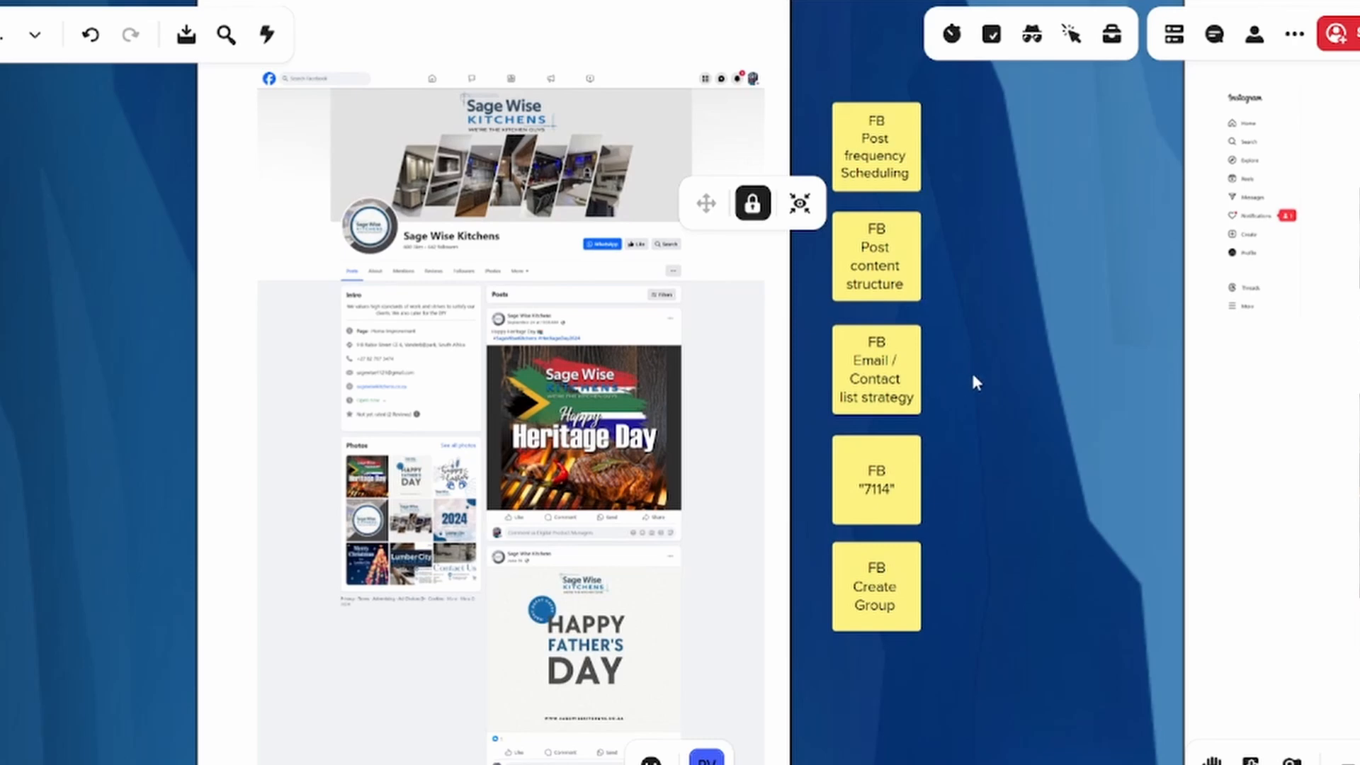
pyautogui.scroll(-2, 975, 383)
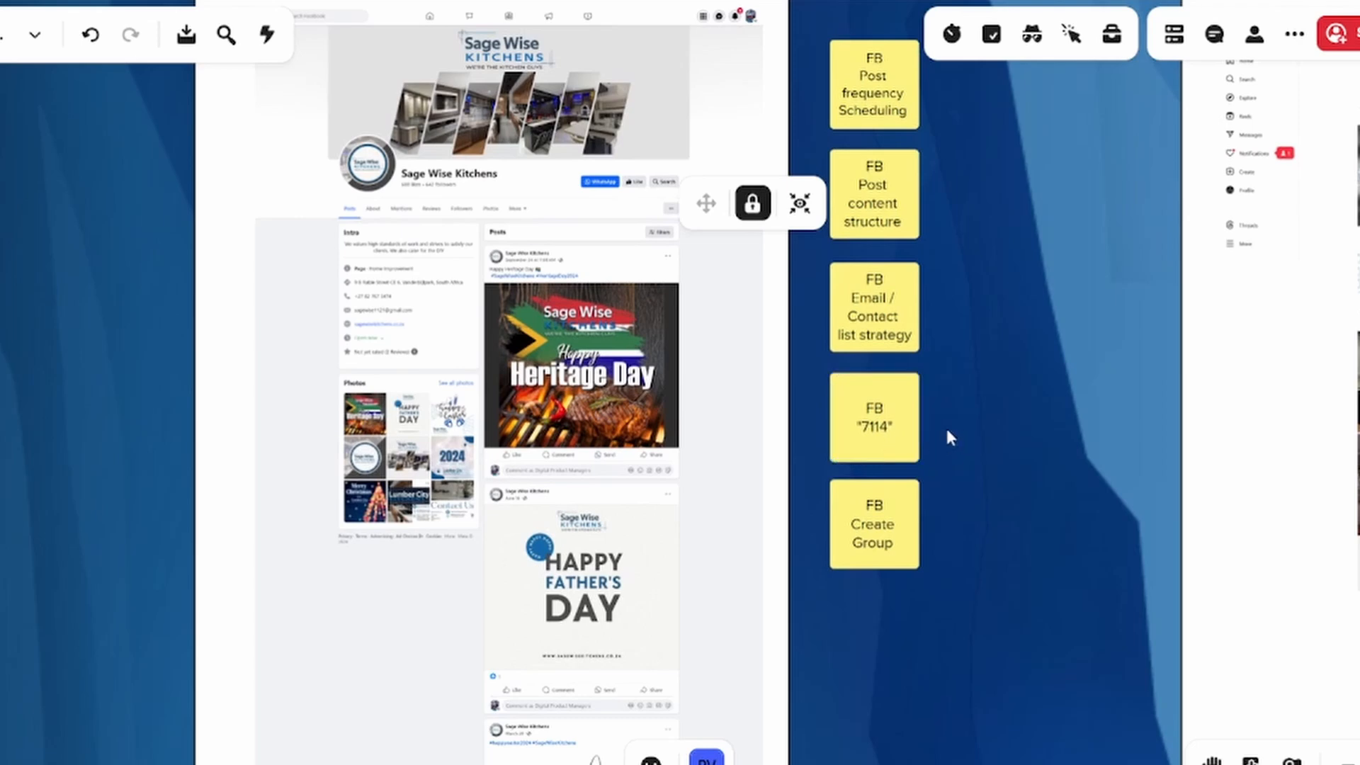
pyautogui.moveTo(951, 422); pyautogui.dragTo(959, 316)
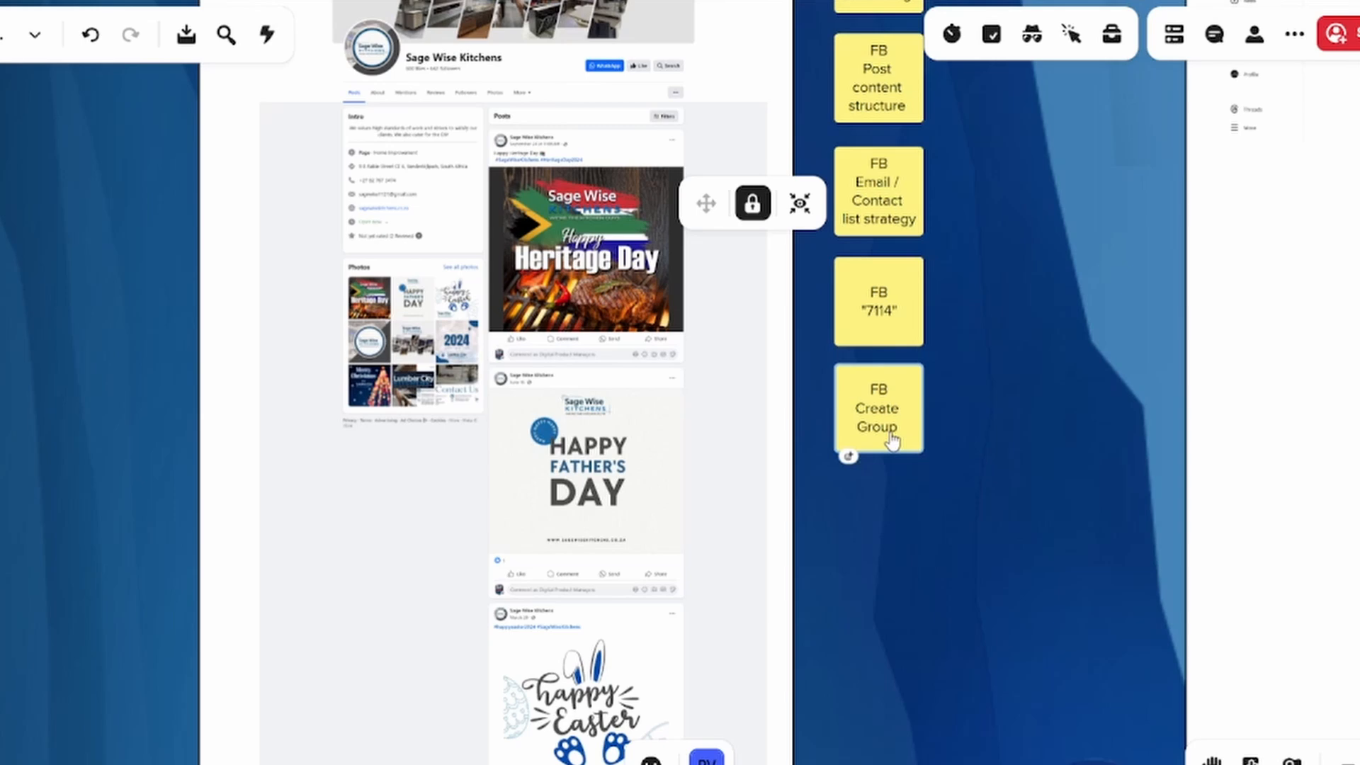
# Copy the five FB sticky notes into the light-blue row beneath the Facebook column
pyautogui.scroll(4, 1024, 329)
pyautogui.moveTo(891, 251); pyautogui.dragTo(873, 8)
pyautogui.scroll(-4, 872, 634)
pyautogui.scroll(-9, 903, 549)
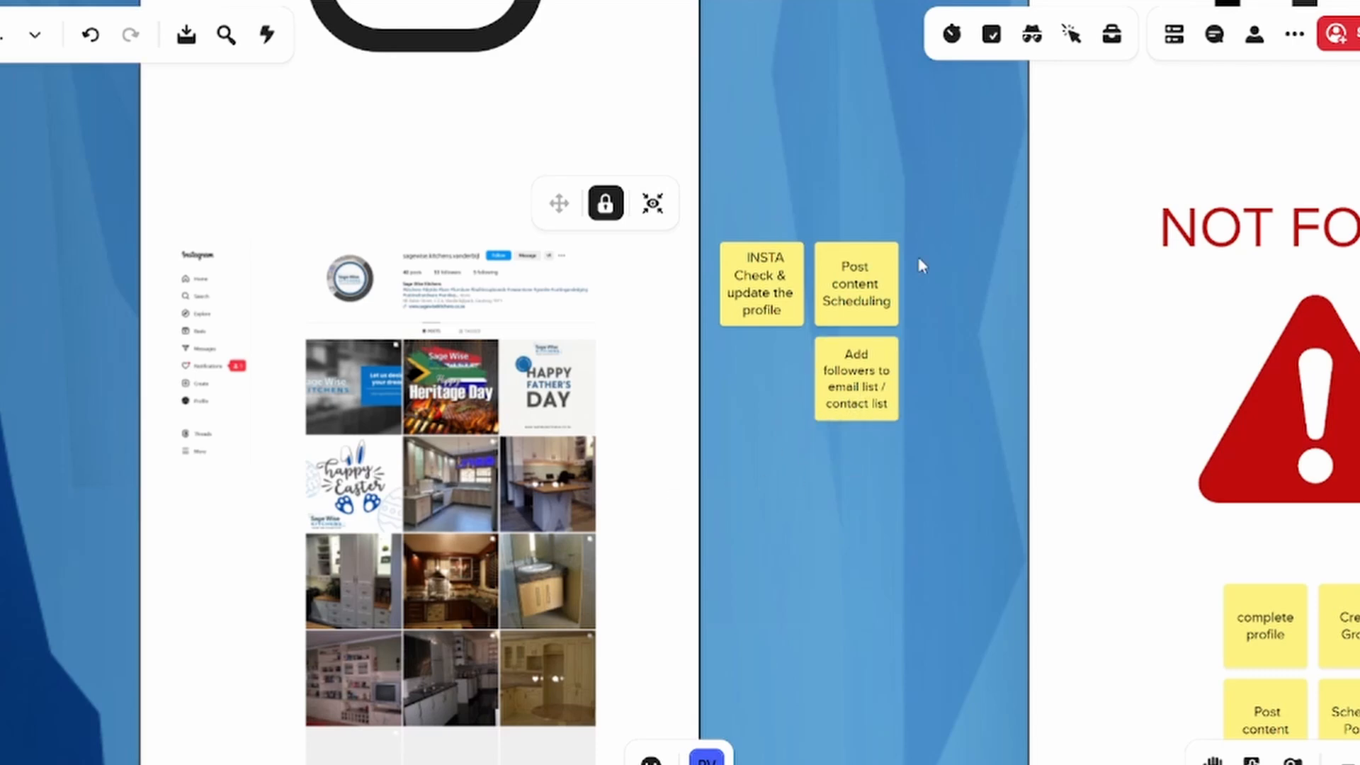
# Select the three Instagram sticky notes and copy them into the light-blue row beneath the Instagram column
pyautogui.moveTo(917, 257); pyautogui.dragTo(719, 421)
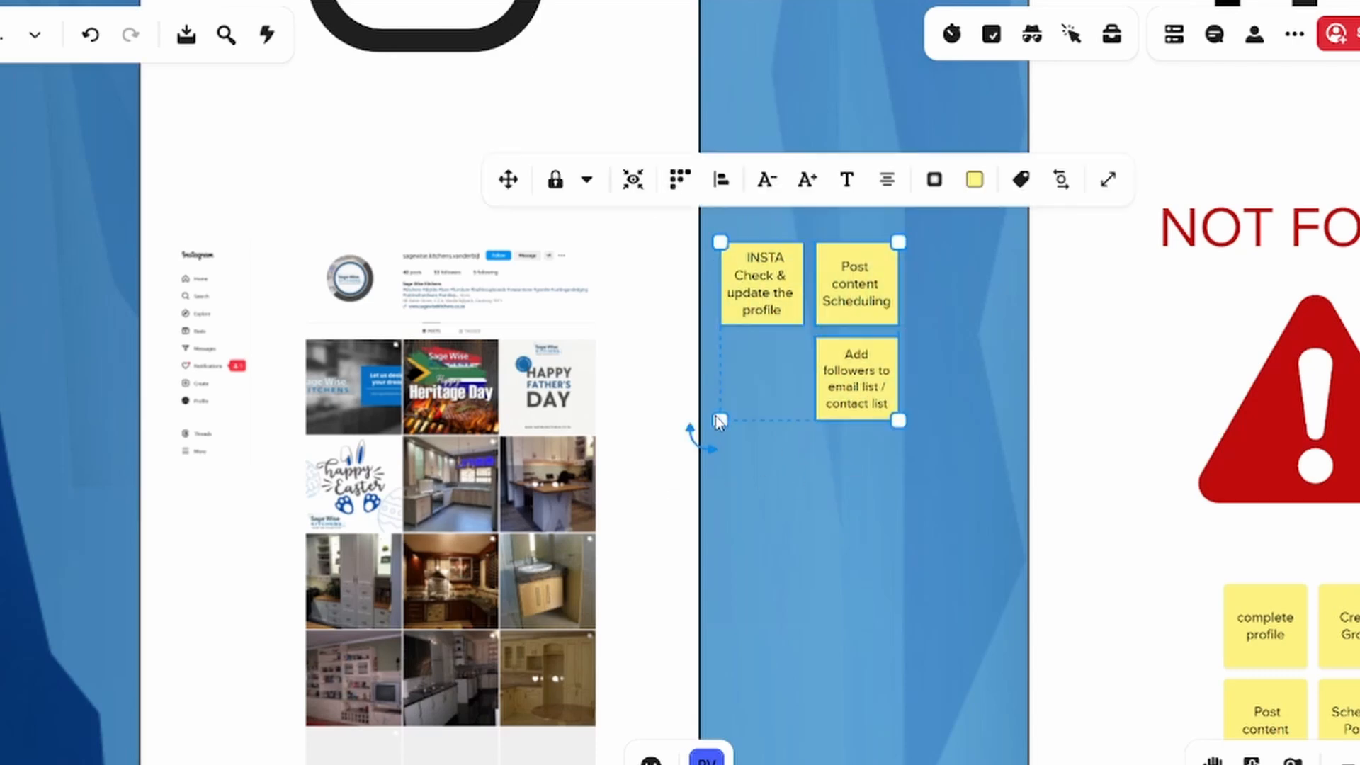
pyautogui.scroll(-5, 796, 478)
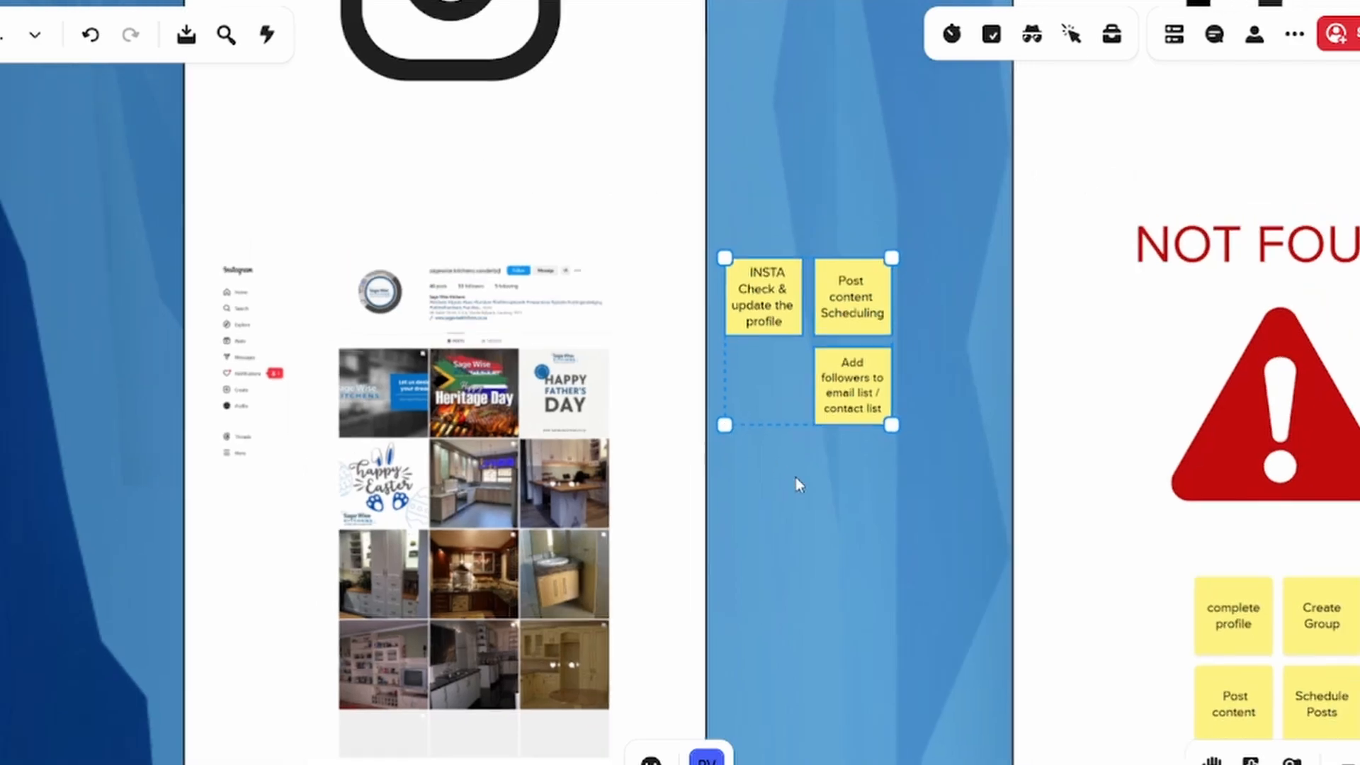
pyautogui.moveTo(850, 624); pyautogui.dragTo(801, 182)
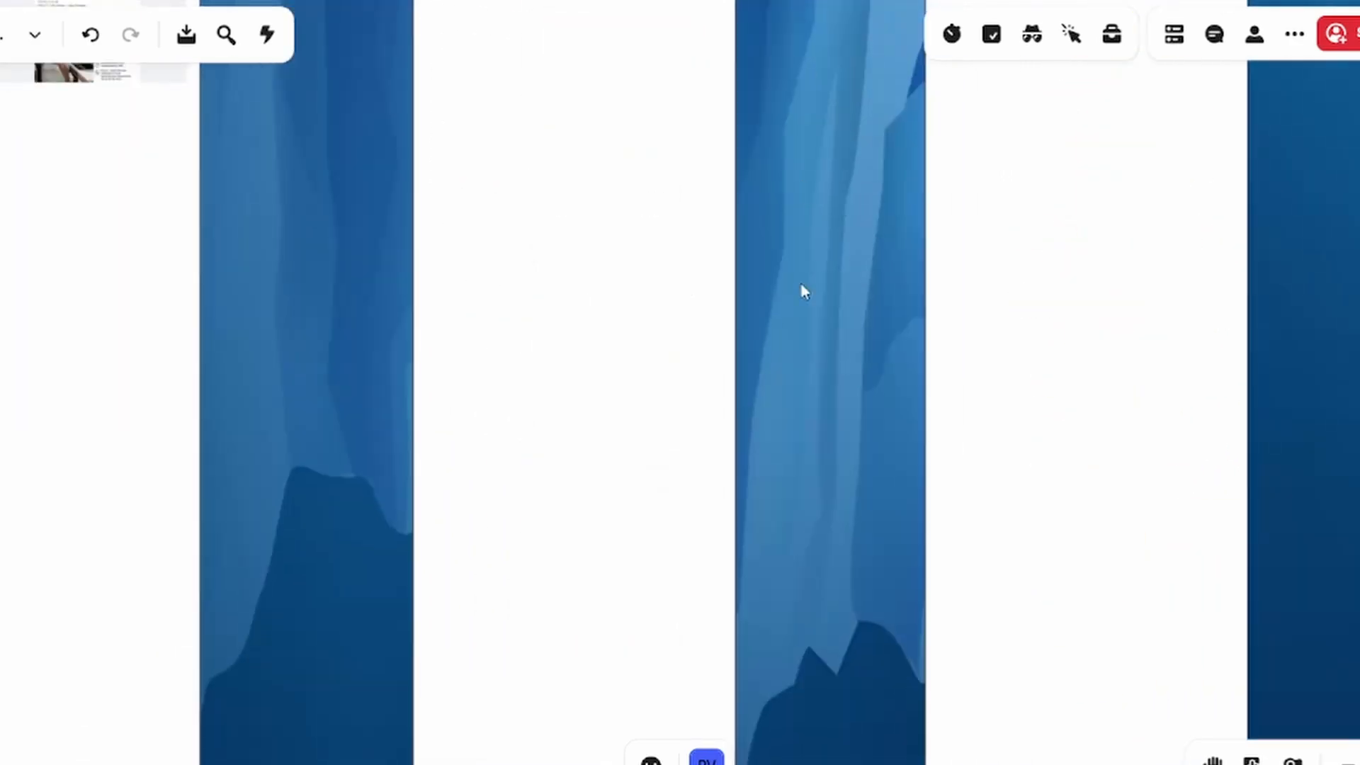
pyautogui.moveTo(780, 527); pyautogui.dragTo(749, 3)
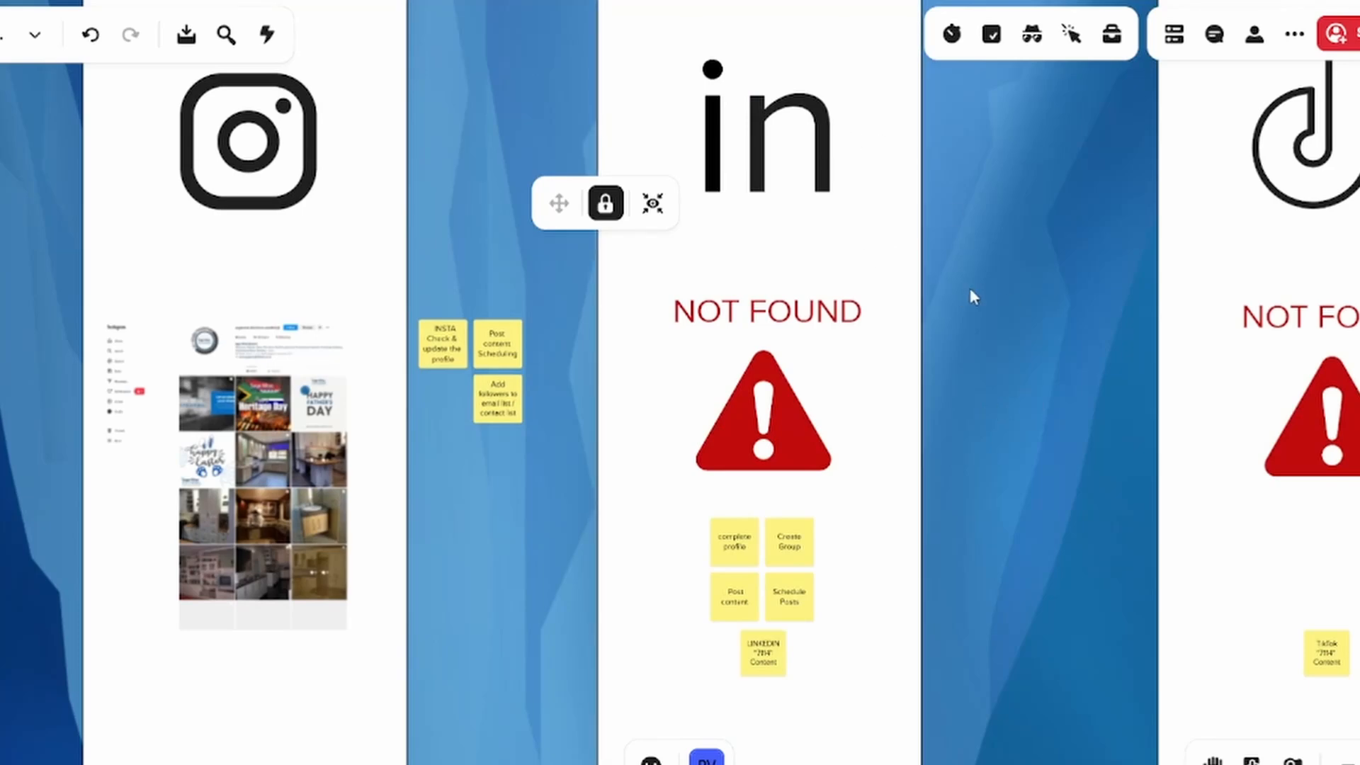
# Examine the LinkedIn sticky notes, selecting complete profile, Post content, Schedule Posts and LINKEDIN "7114" Content one by one
pyautogui.scroll(2, 998, 489)
pyautogui.moveTo(1014, 595); pyautogui.dragTo(1104, 449)
pyautogui.scroll(3, 1056, 536)
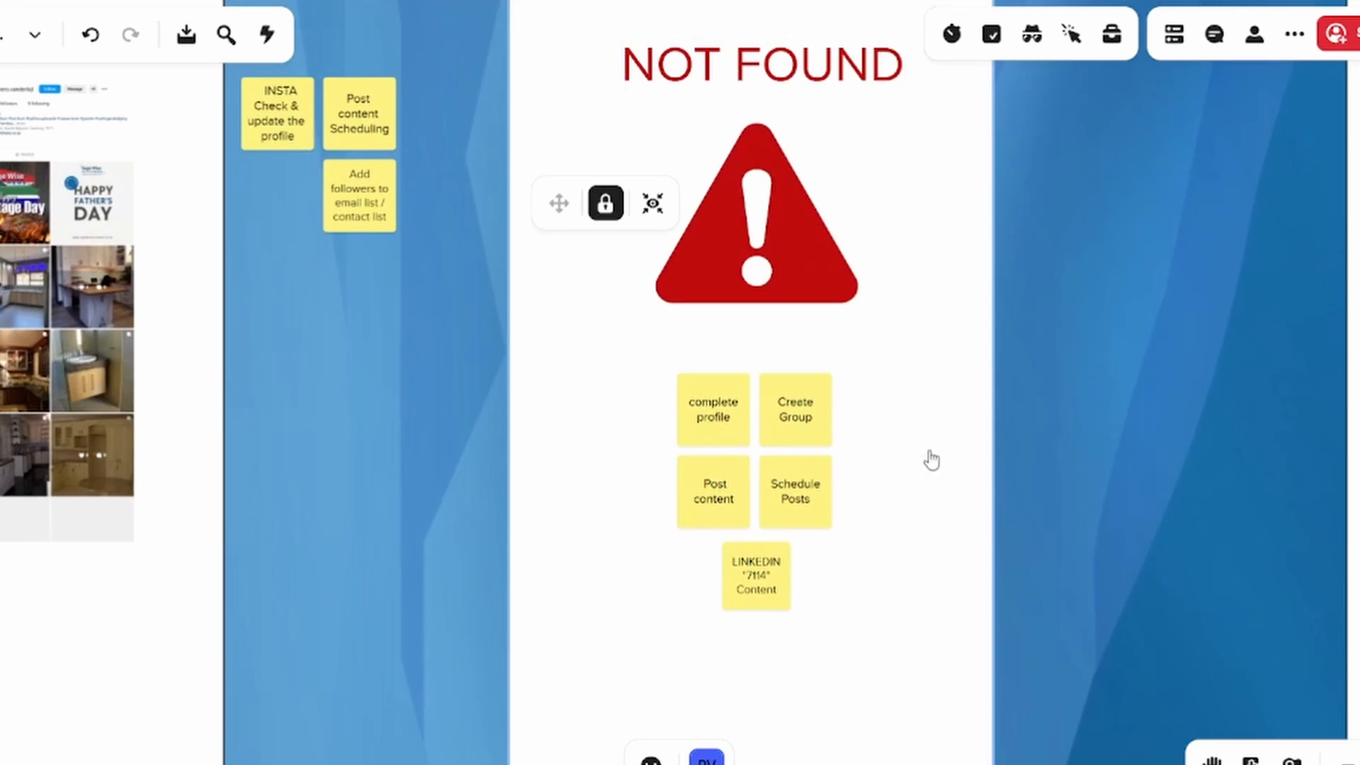
pyautogui.click(706, 434)
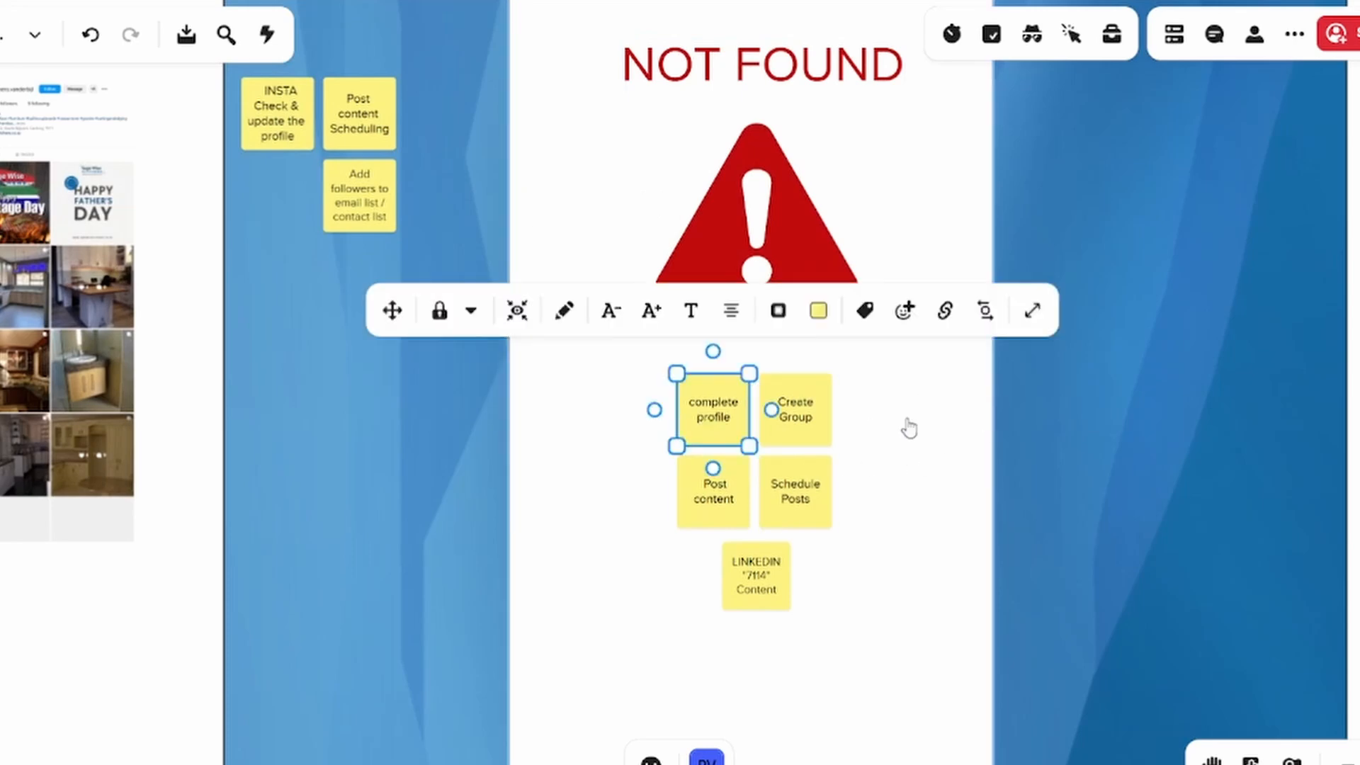
pyautogui.click(715, 522)
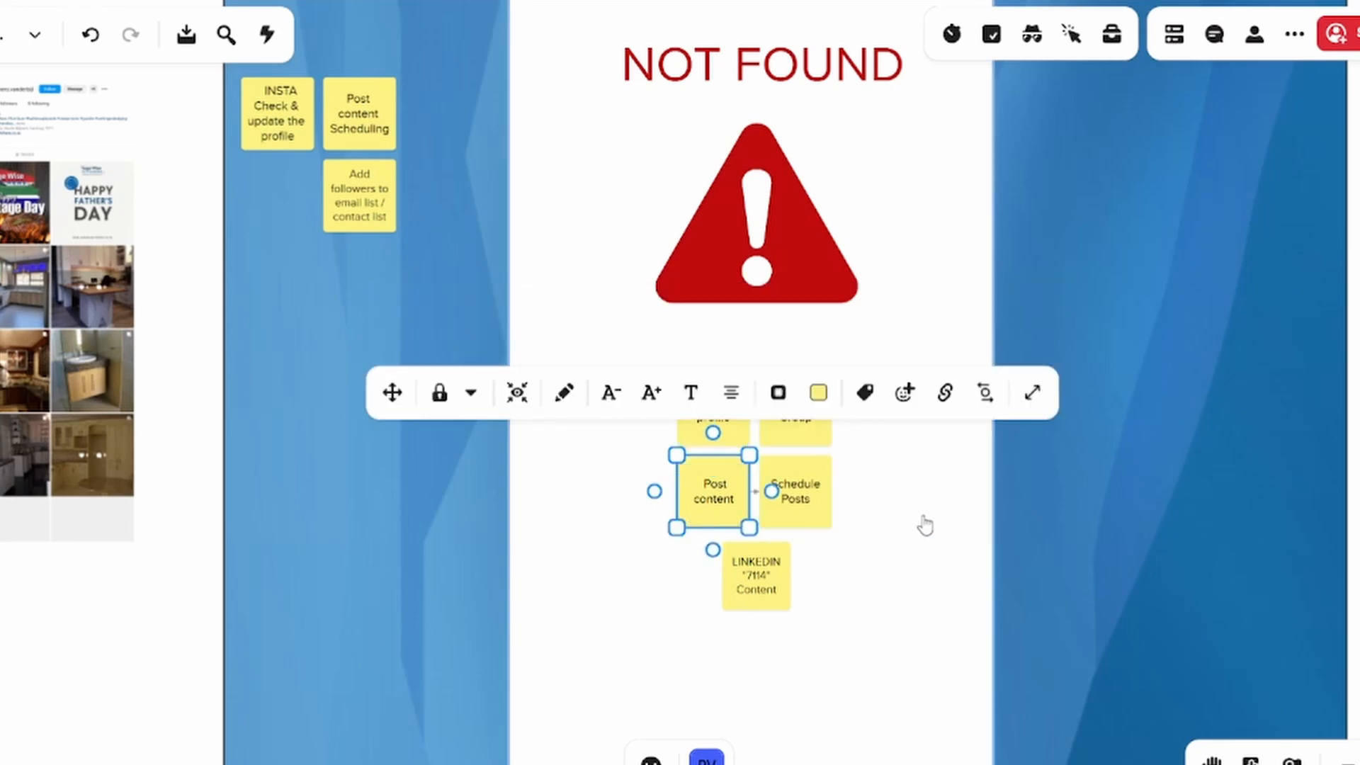
pyautogui.click(797, 516)
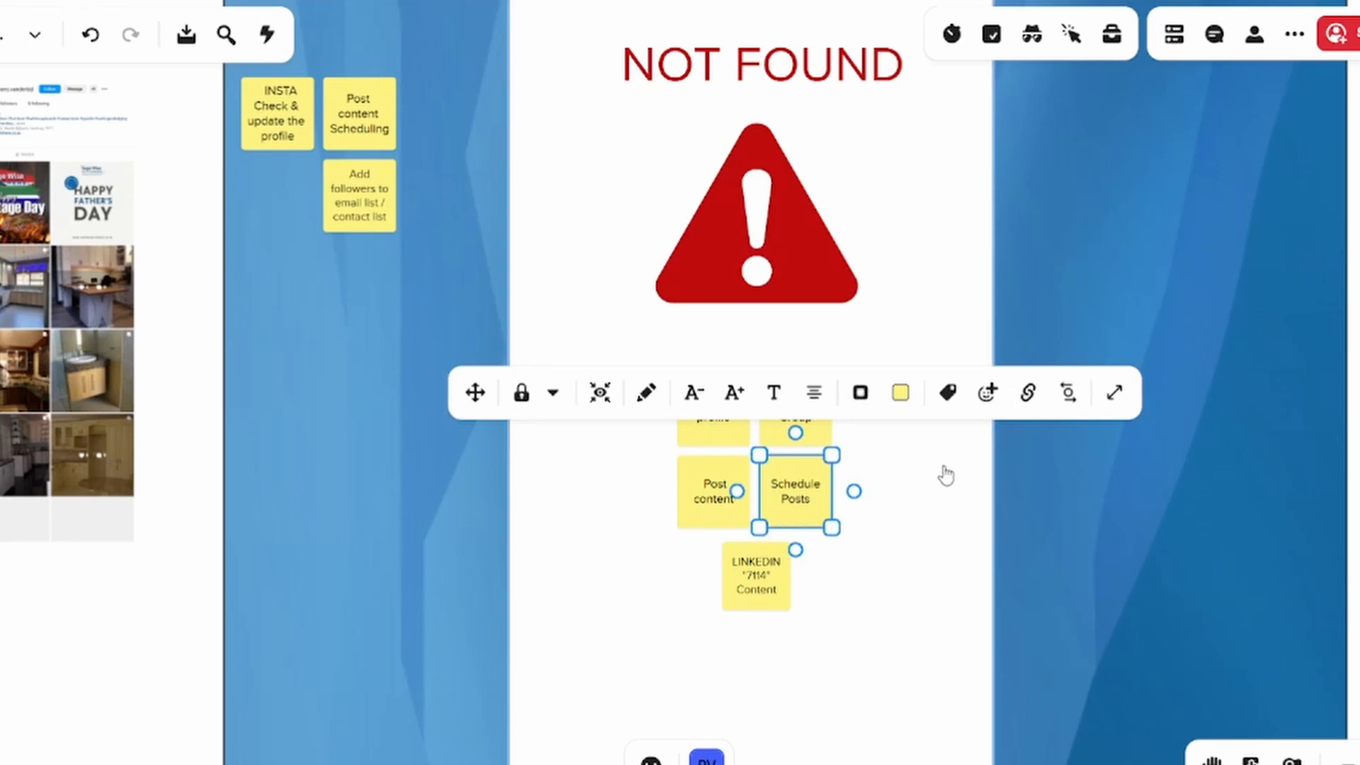
pyautogui.click(762, 599)
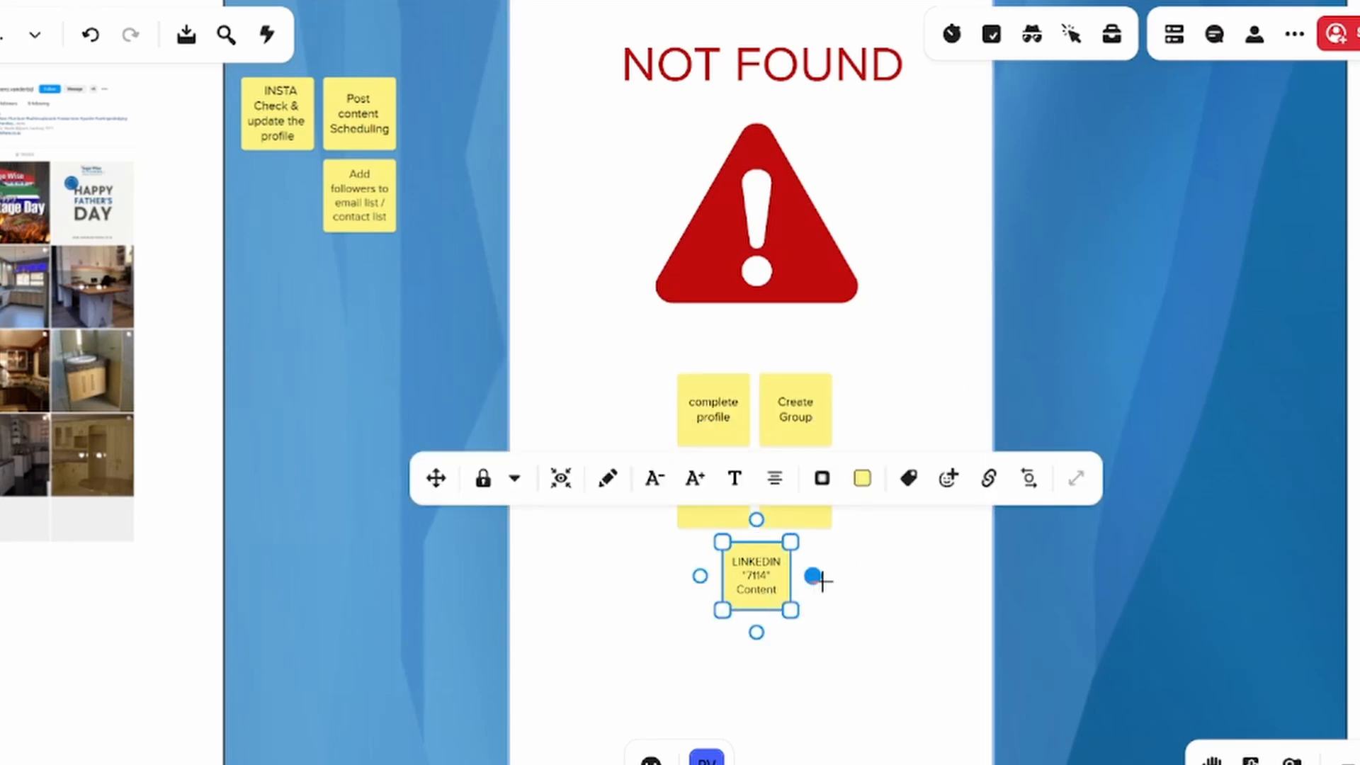
pyautogui.click(854, 616)
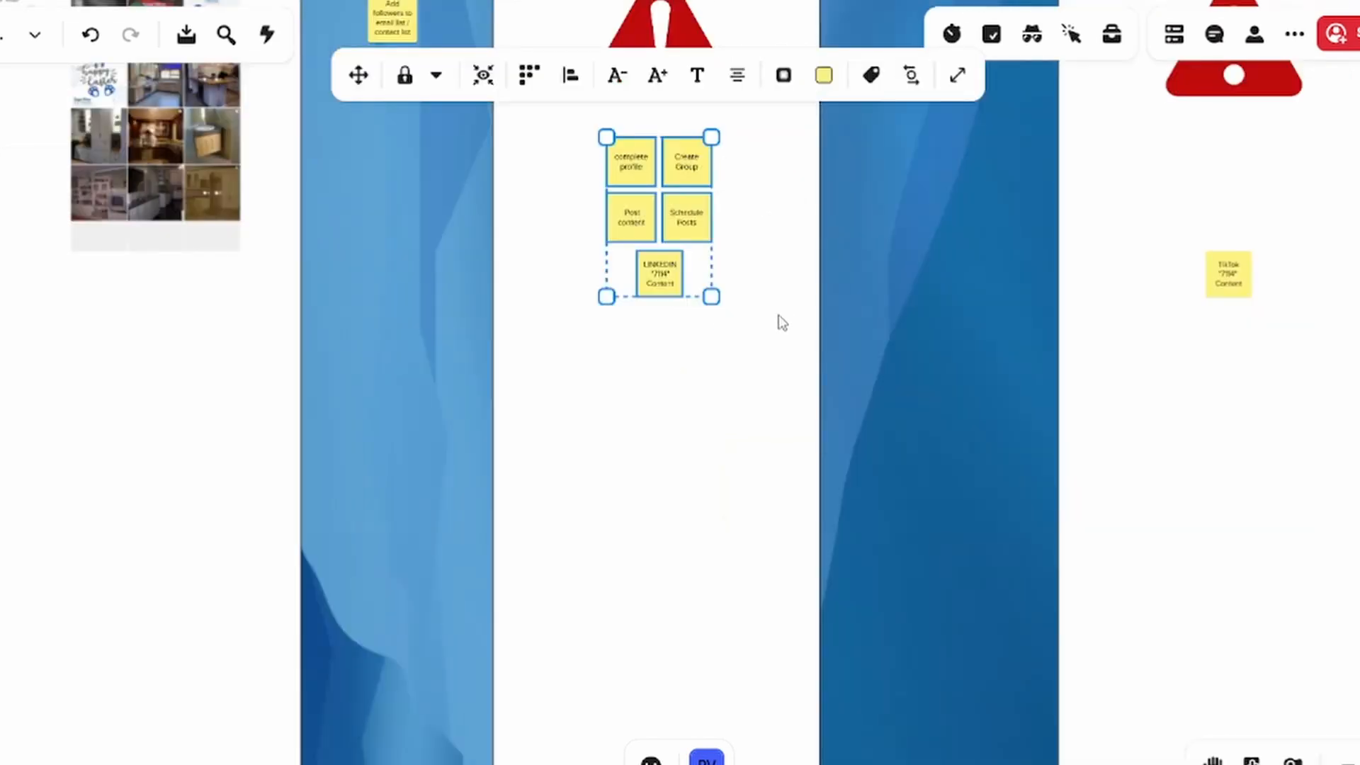
# Copy the five LinkedIn sticky notes into the light-blue row beneath the LinkedIn column
pyautogui.scroll(-3, 776, 316)
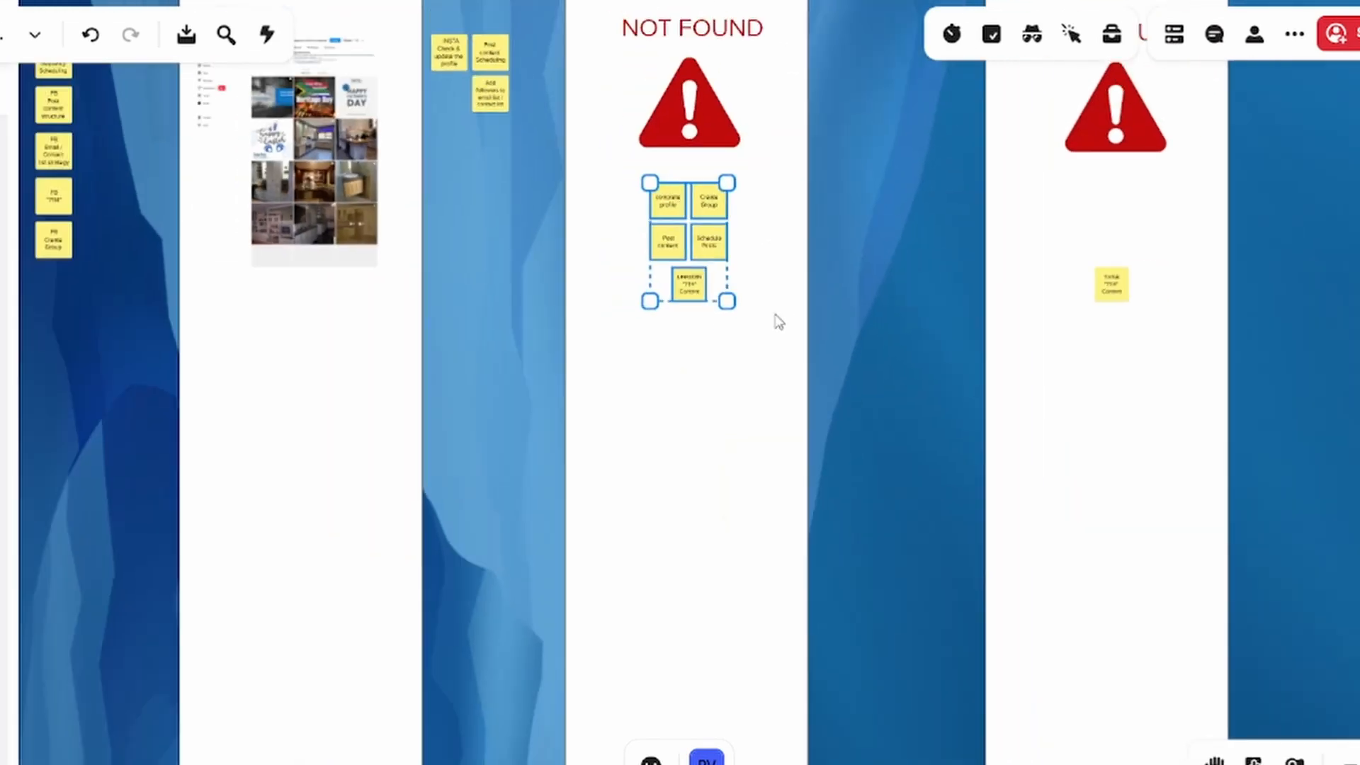
pyautogui.scroll(-4, 776, 316)
pyautogui.moveTo(828, 406); pyautogui.dragTo(812, 51)
pyautogui.moveTo(822, 637); pyautogui.dragTo(789, 204)
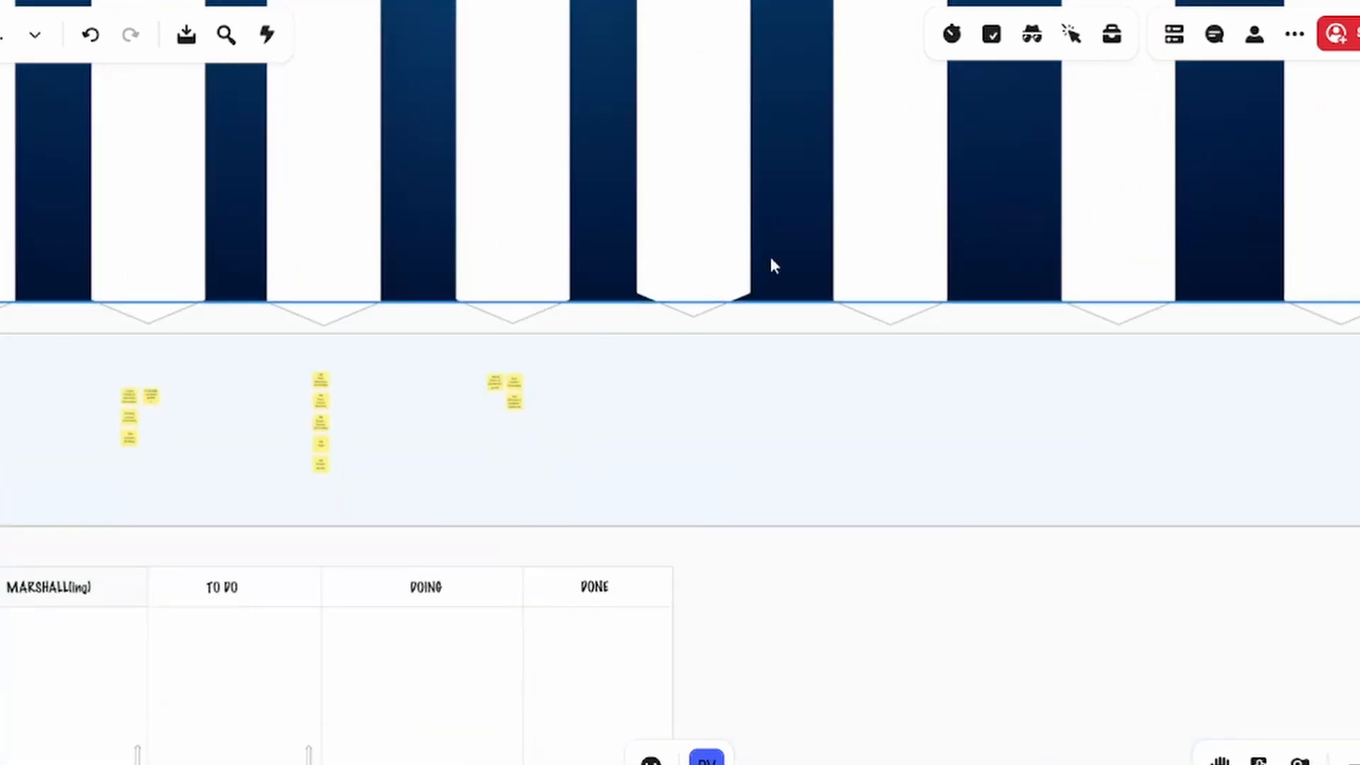
pyautogui.click(684, 372)
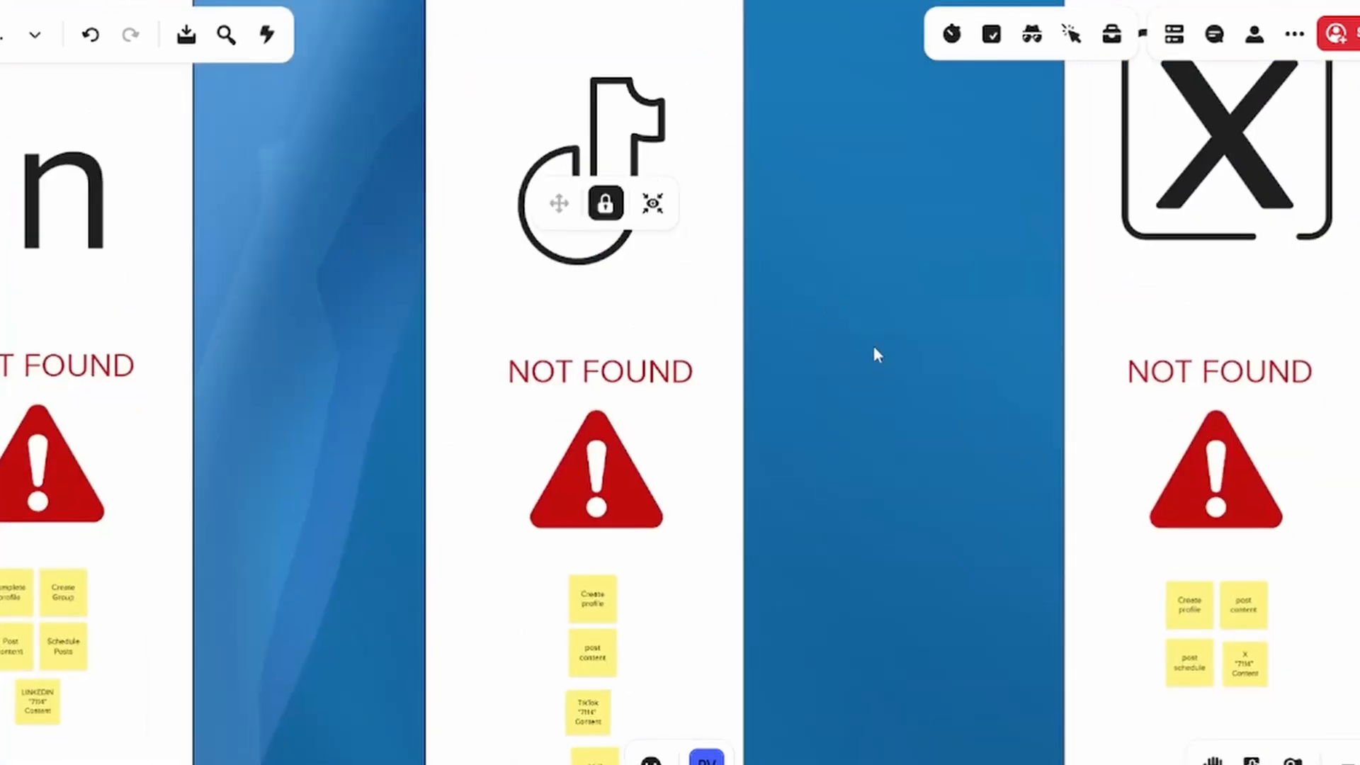
# Examine the TikTok sticky notes, selecting Create profile and post content one by one
pyautogui.moveTo(874, 347); pyautogui.dragTo(930, 203)
pyautogui.scroll(5, 800, 552)
pyautogui.moveTo(912, 436); pyautogui.dragTo(986, 381)
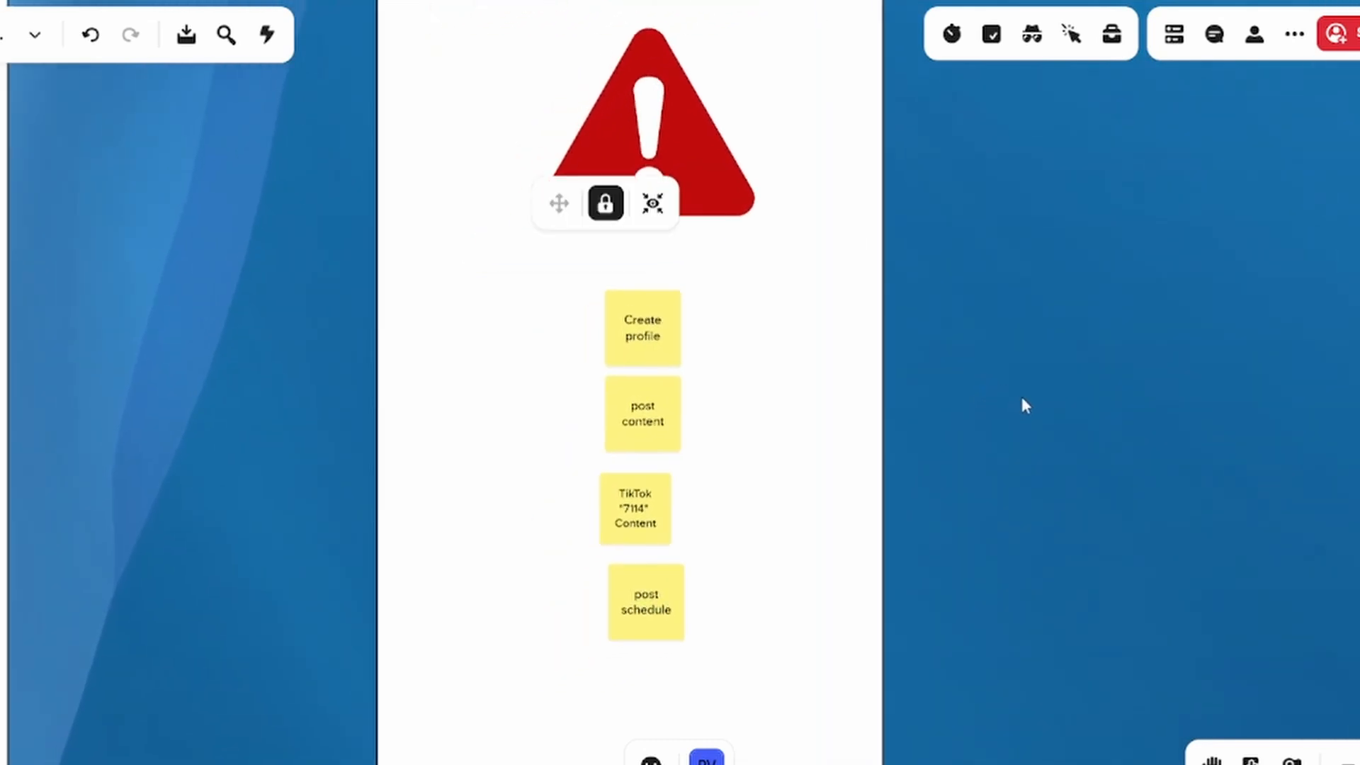
pyautogui.scroll(3, 1022, 401)
pyautogui.scroll(-4, 1022, 443)
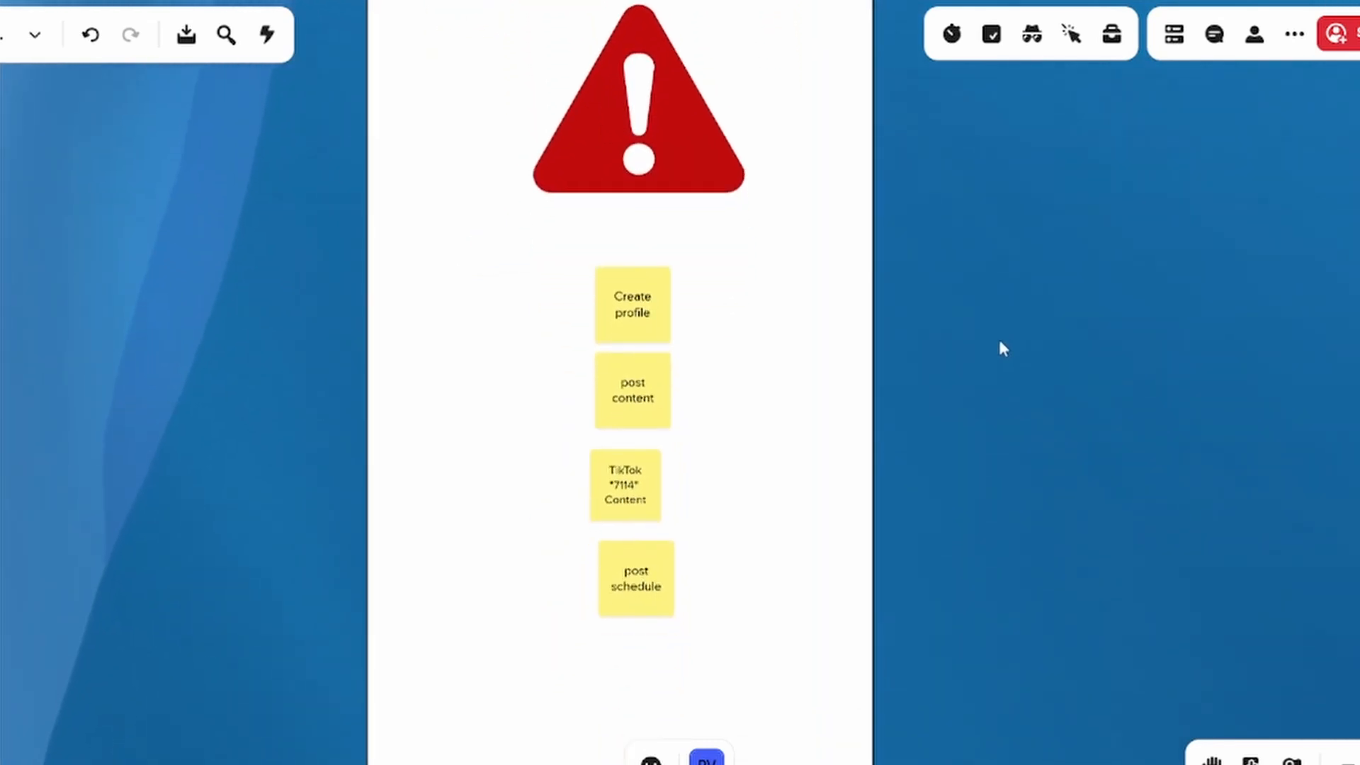
pyautogui.click(648, 319)
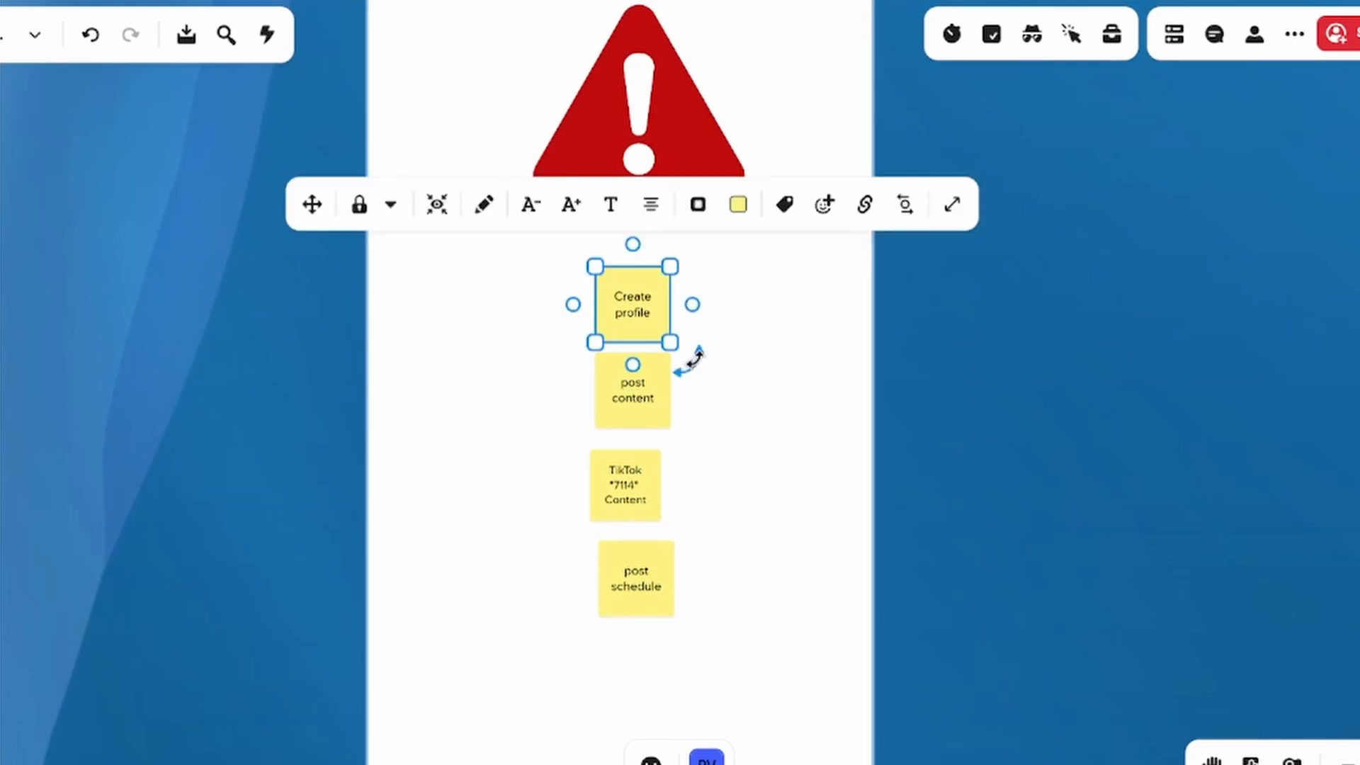
pyautogui.click(647, 394)
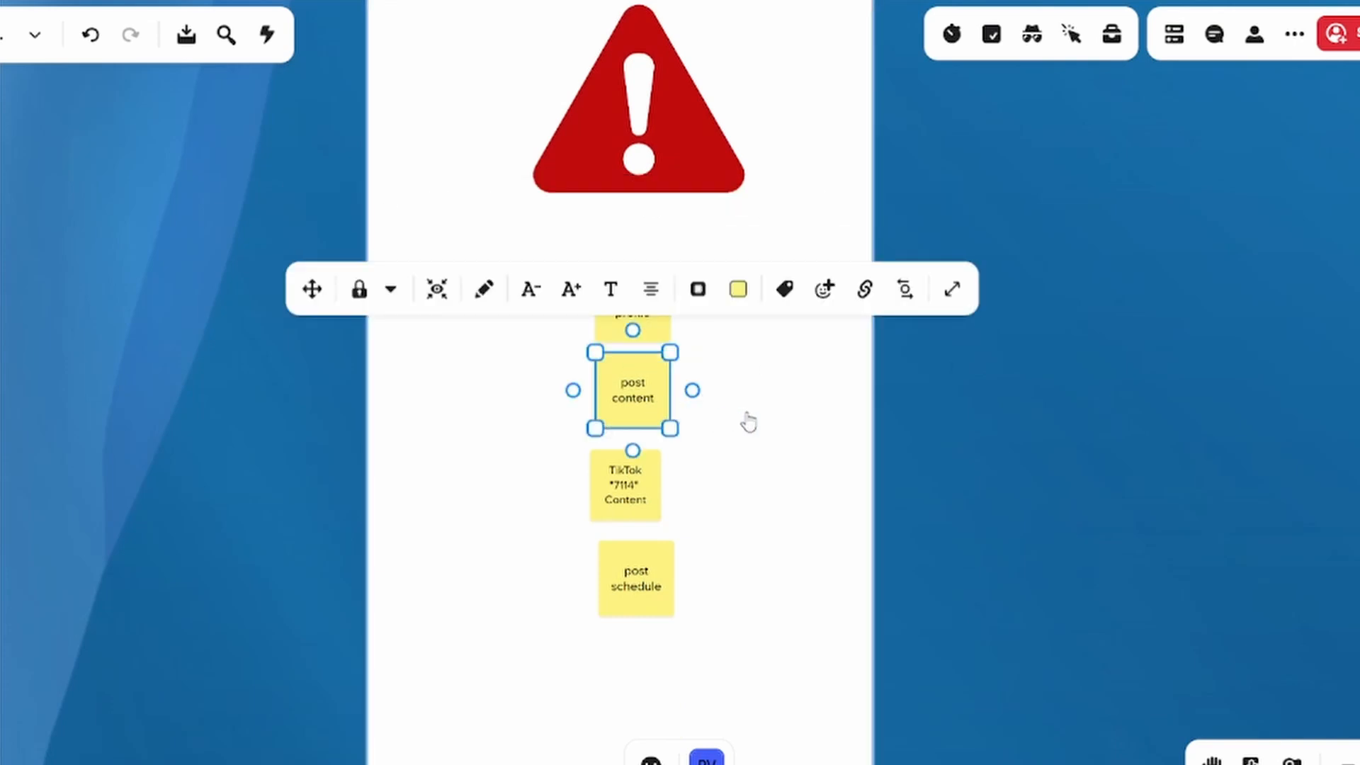
# Reorder the TikTok sticky notes so that post schedule sits above TikTok "7114" Content in the column
pyautogui.moveTo(638, 585); pyautogui.dragTo(717, 488)
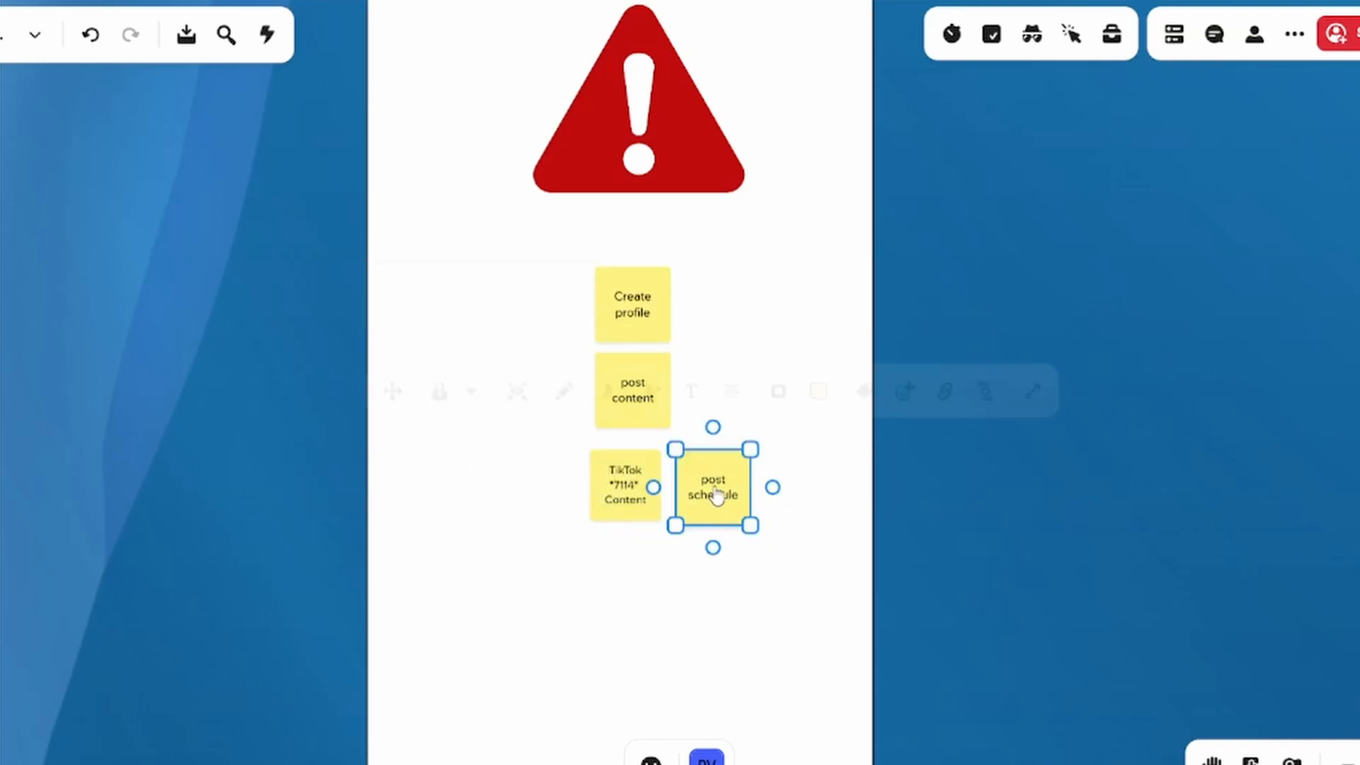
pyautogui.click(617, 505)
pyautogui.moveTo(618, 505); pyautogui.dragTo(619, 586)
pyautogui.moveTo(711, 516); pyautogui.dragTo(622, 510)
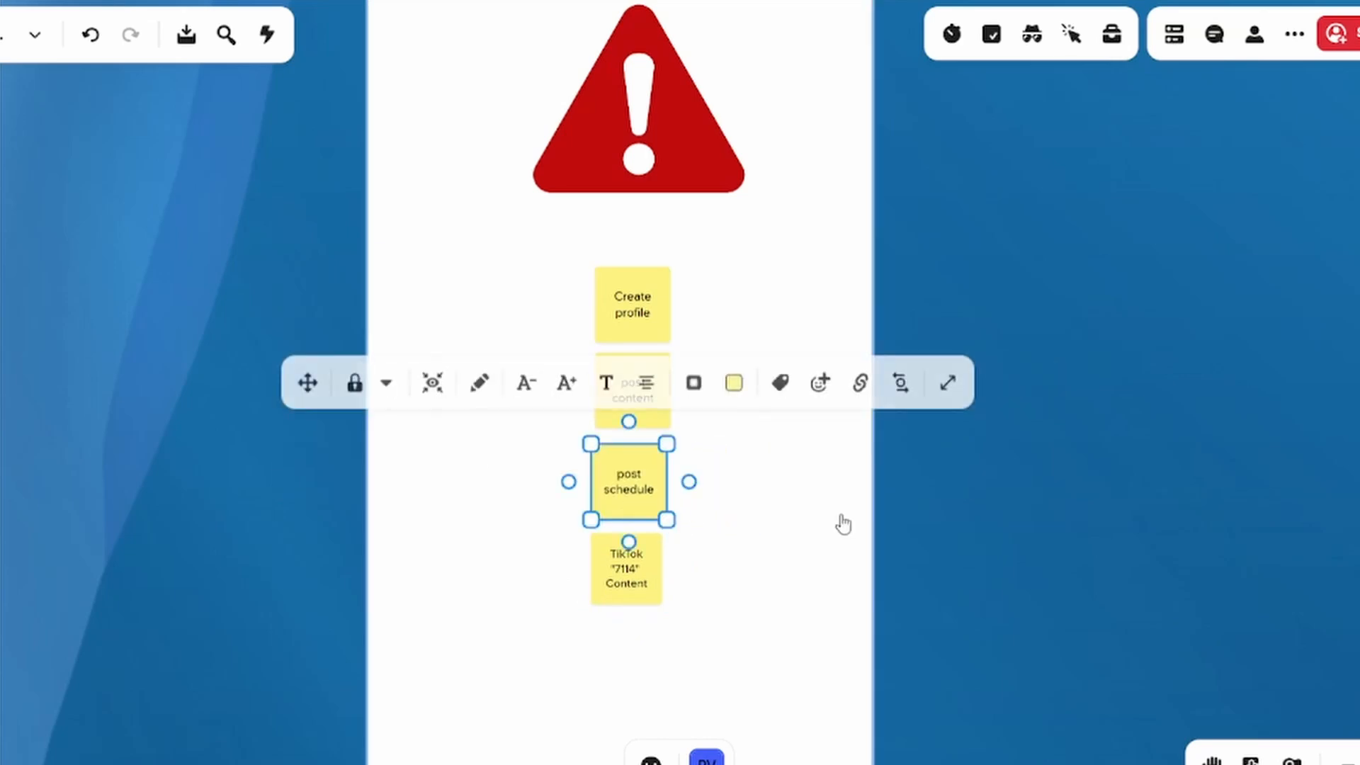
pyautogui.click(995, 530)
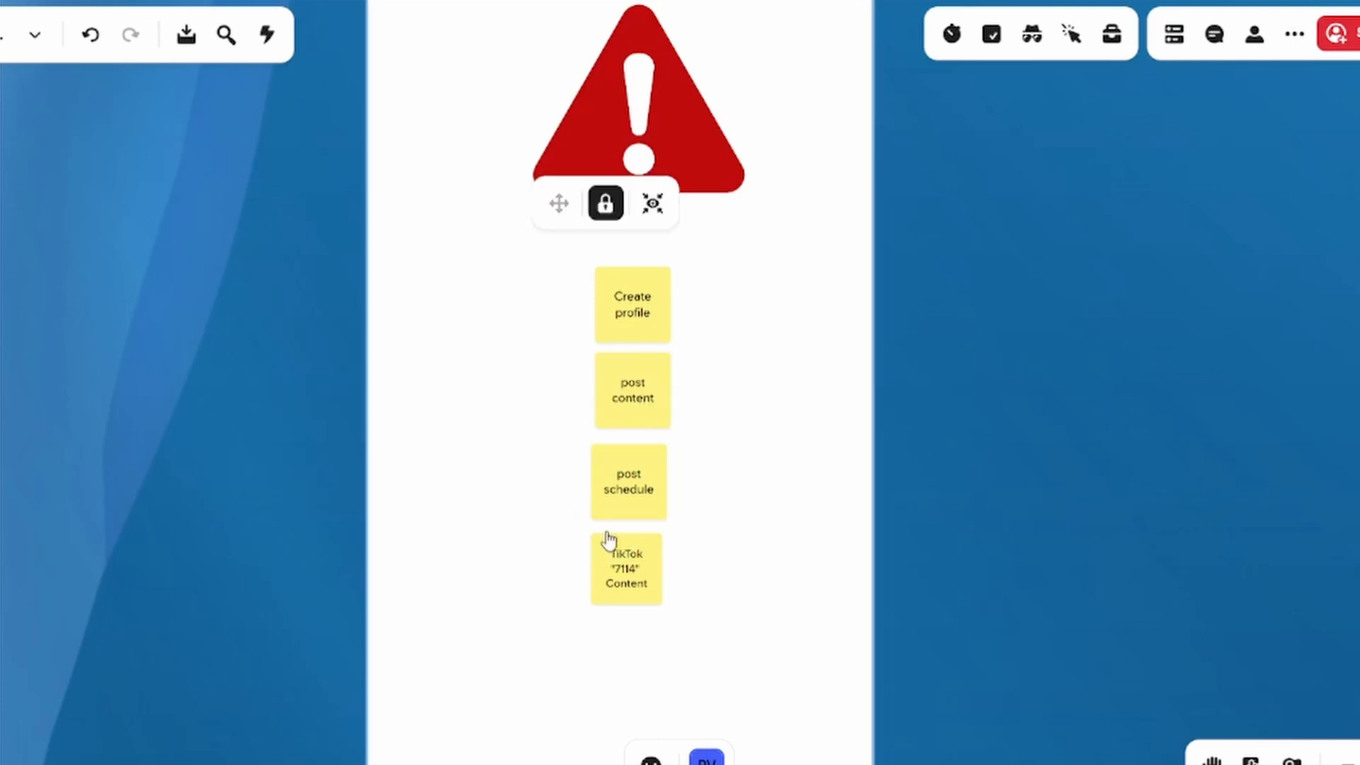
# Select the four TikTok sticky notes and move them into the blue gap between the TikTok and X columns
pyautogui.click(502, 600)
pyautogui.moveTo(505, 607); pyautogui.dragTo(552, 583)
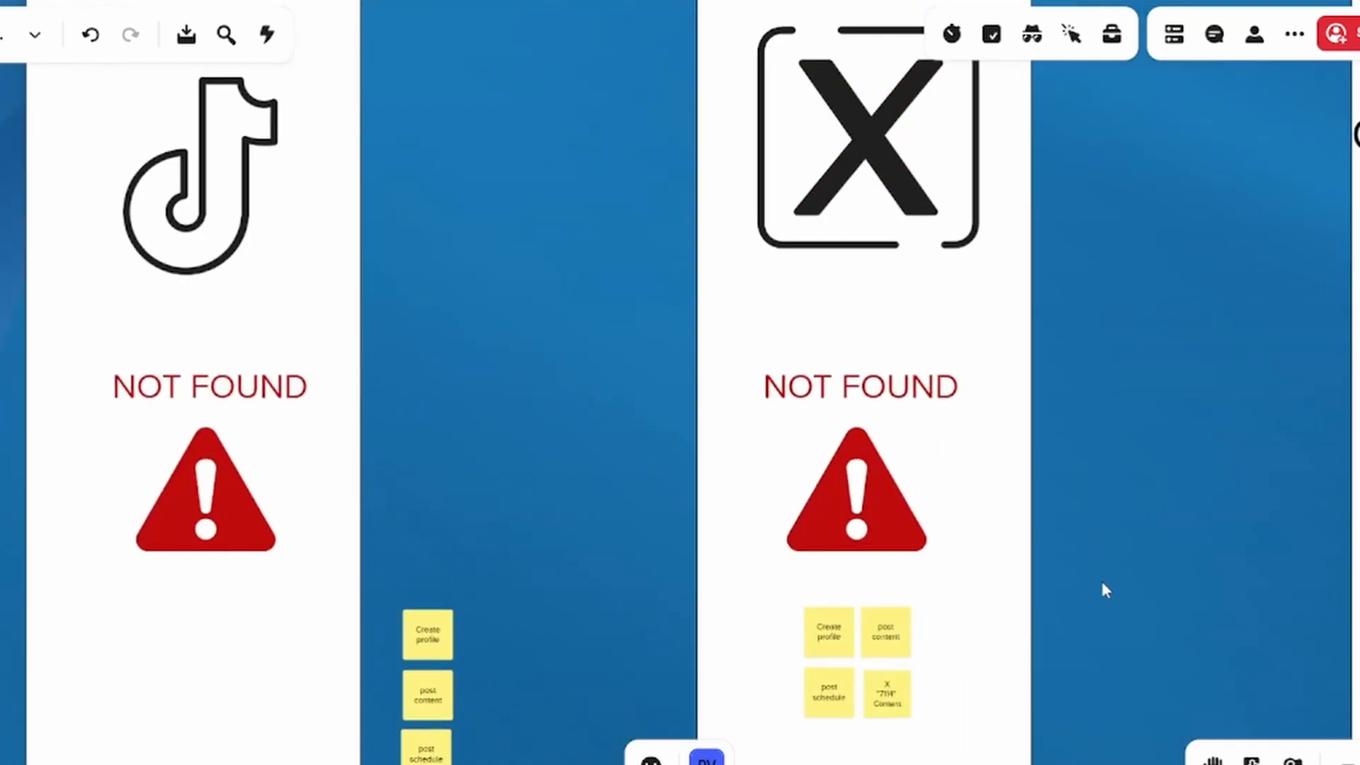
pyautogui.moveTo(1102, 585); pyautogui.dragTo(1188, 357)
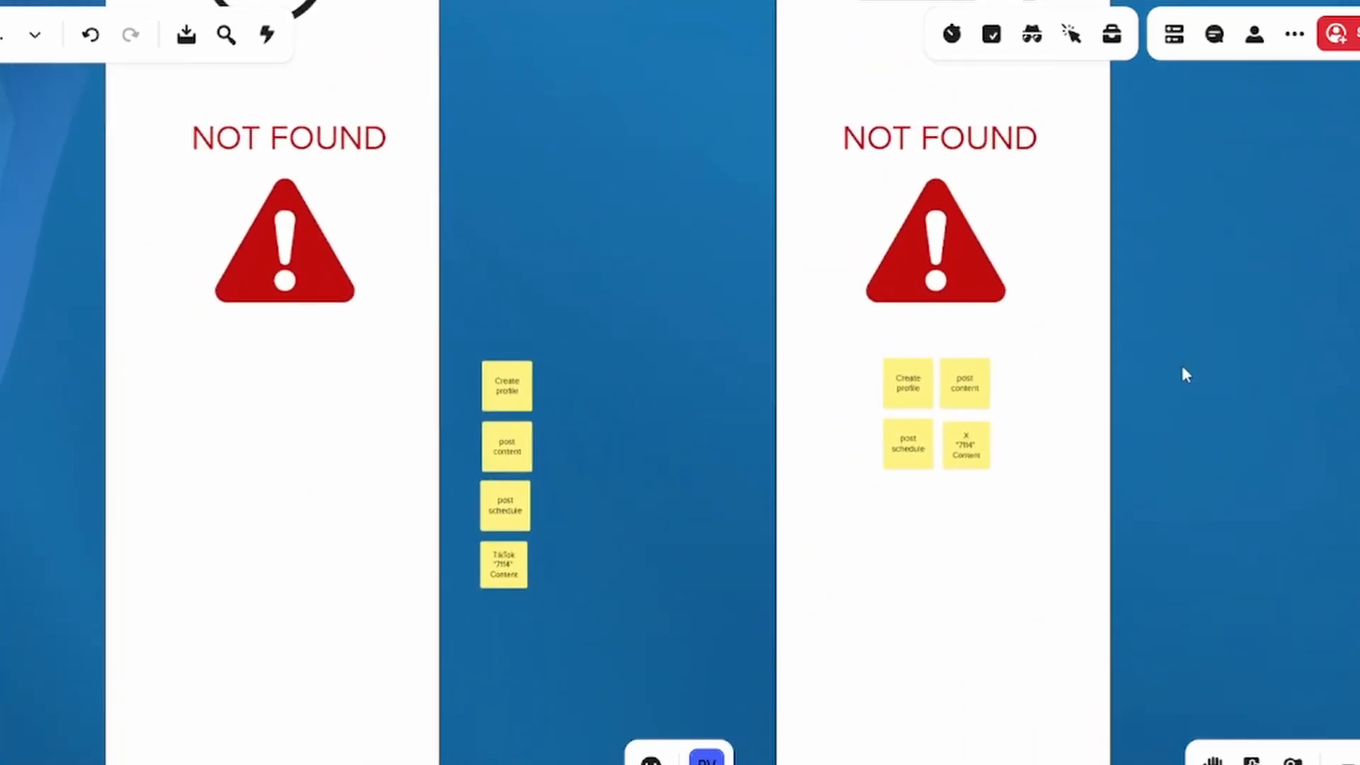
# Examine the Competitors column, selecting the "People also search for" capture of rival kitchen companies
pyautogui.scroll(4, 1118, 450)
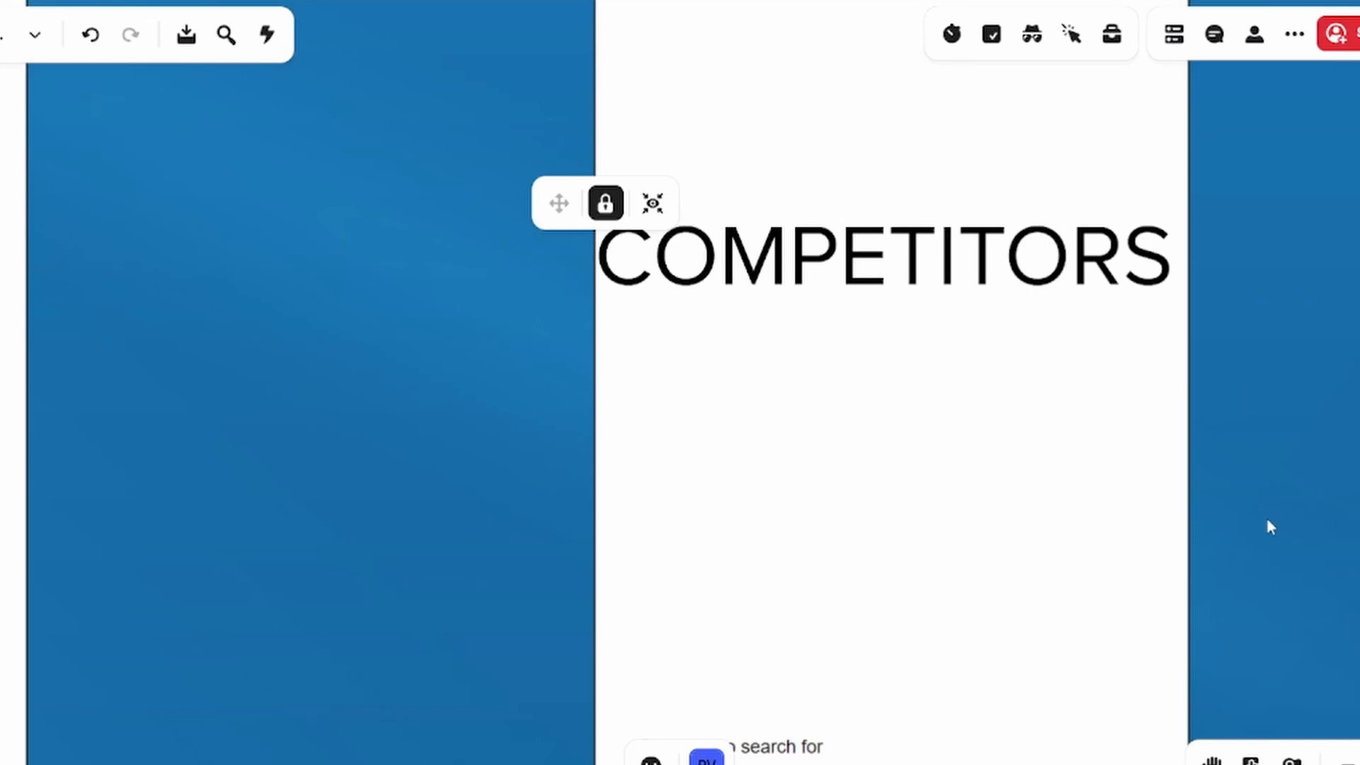
pyautogui.scroll(-8, 1261, 375)
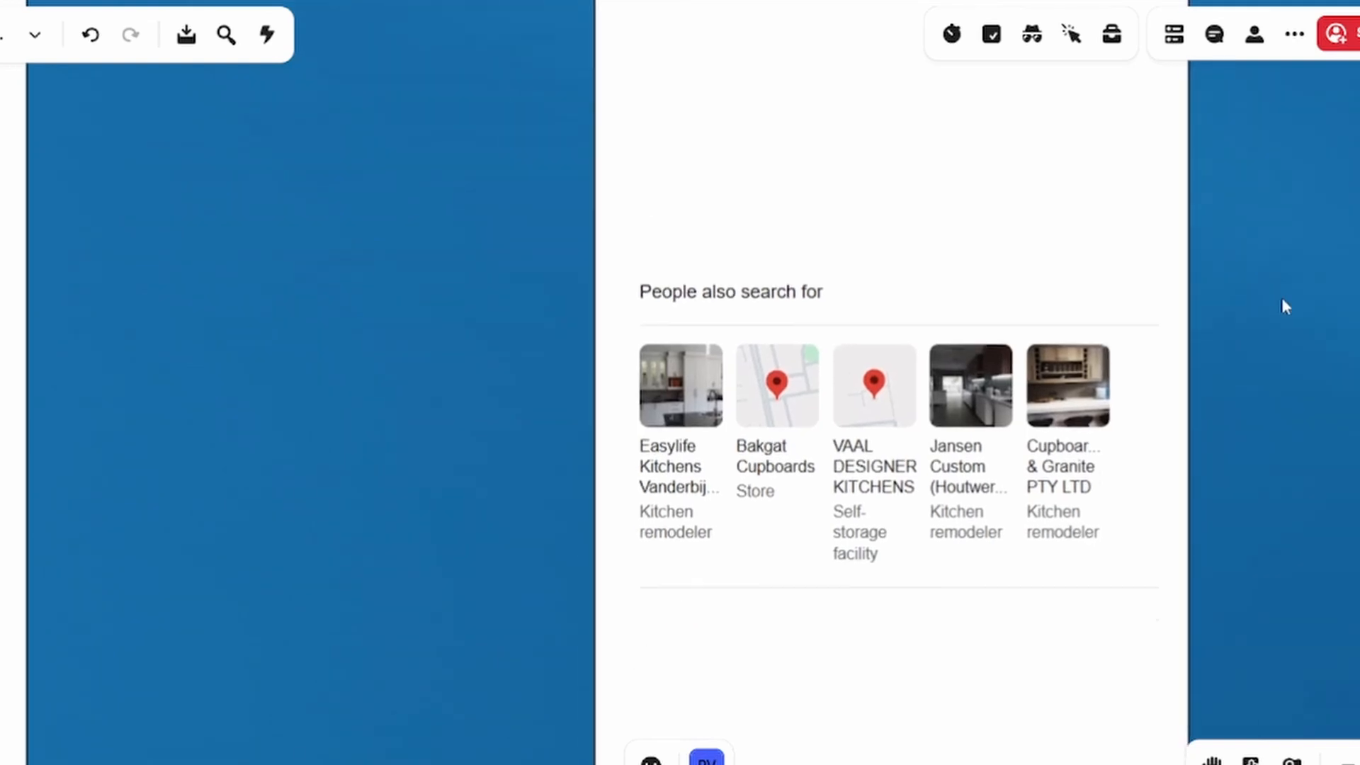
pyautogui.scroll(-3, 1280, 301)
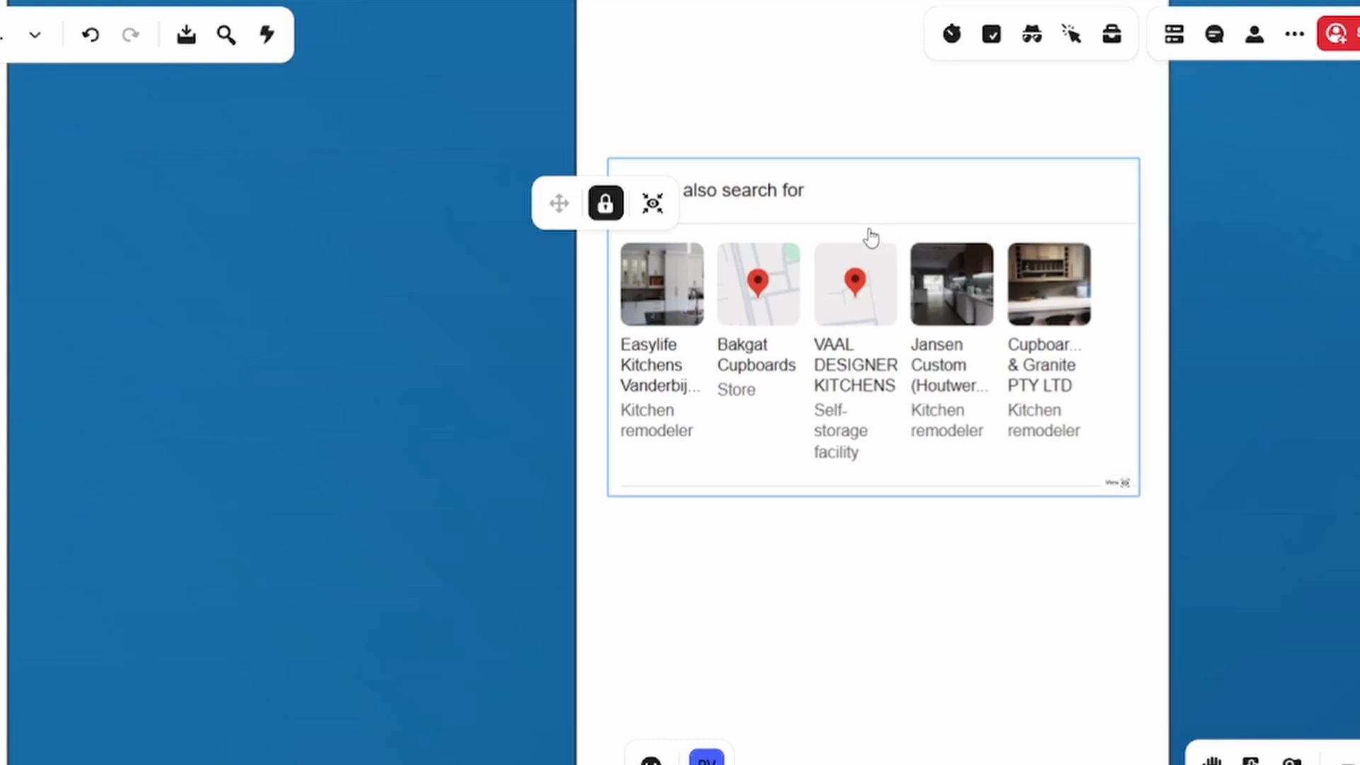
pyautogui.click(806, 217)
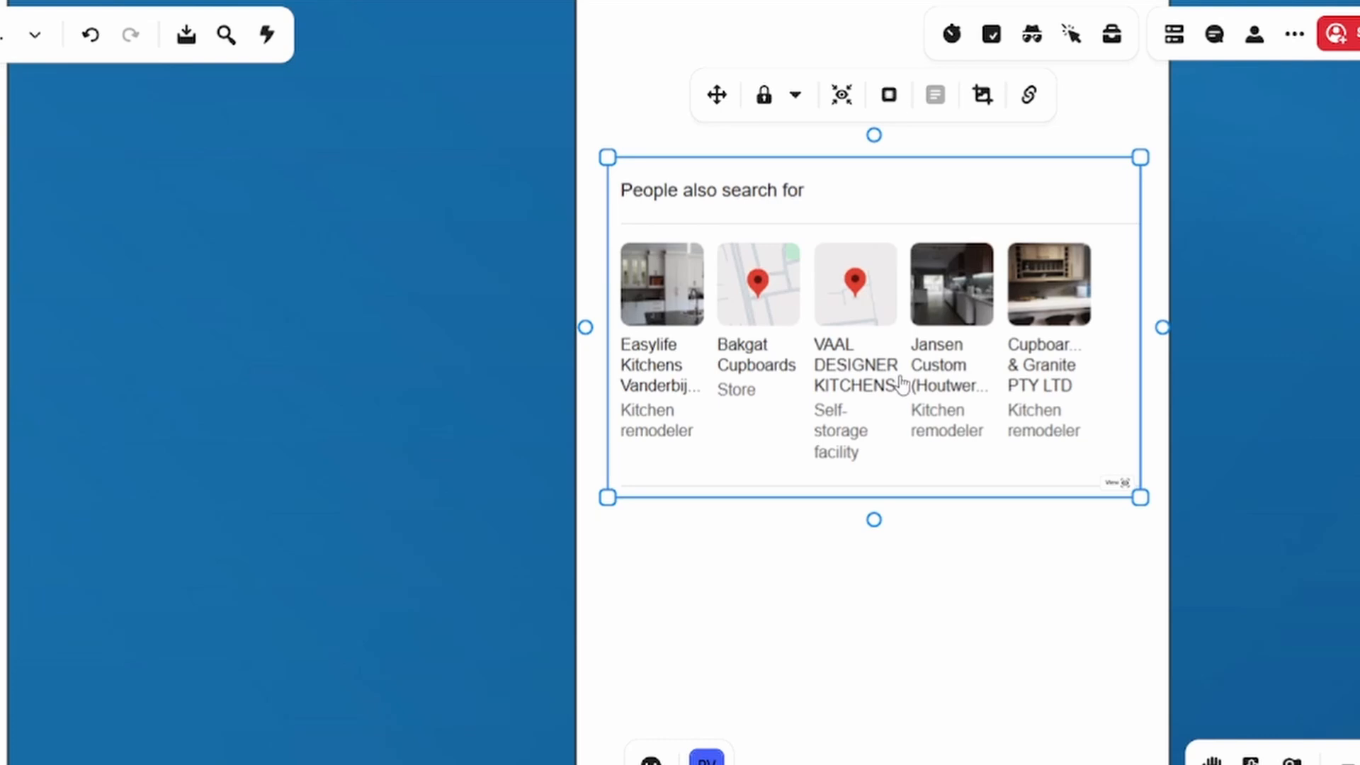
pyautogui.click(1268, 374)
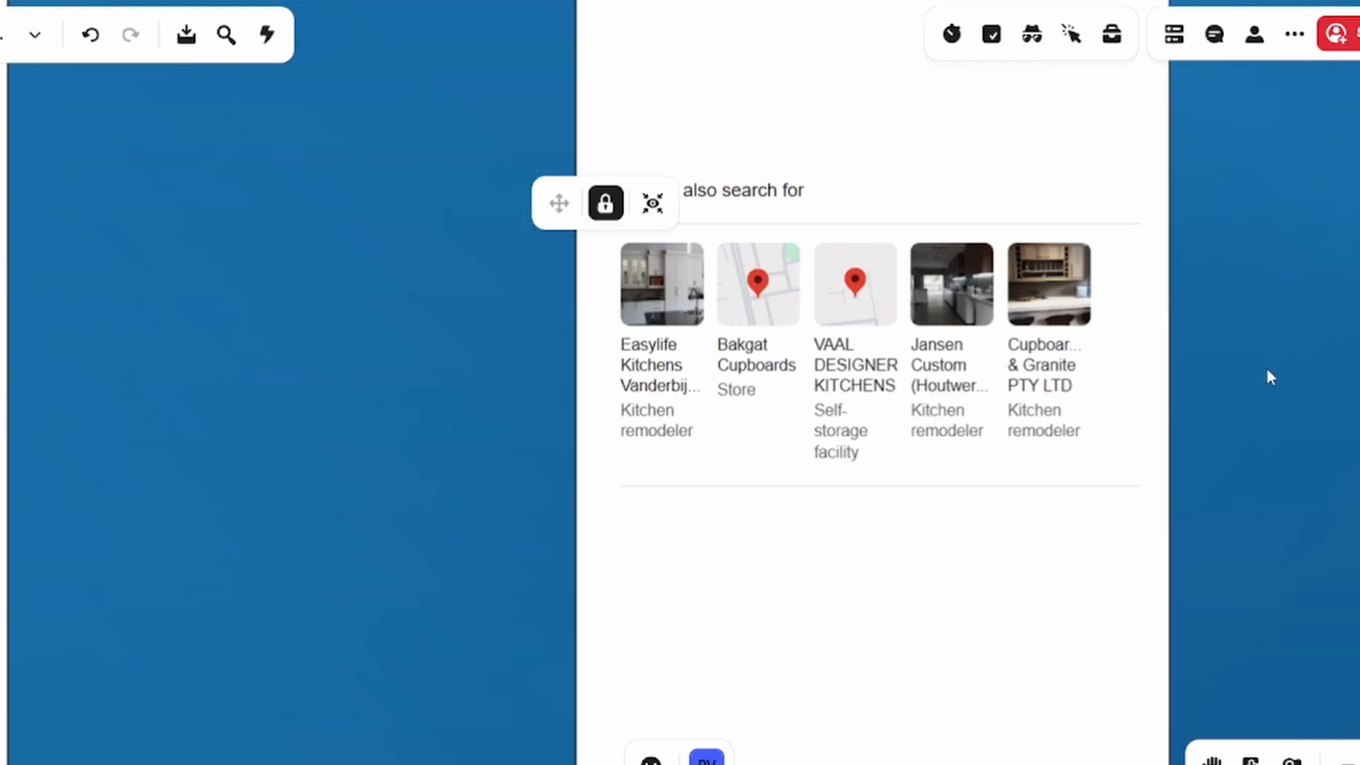
pyautogui.scroll(-5, 1272, 376)
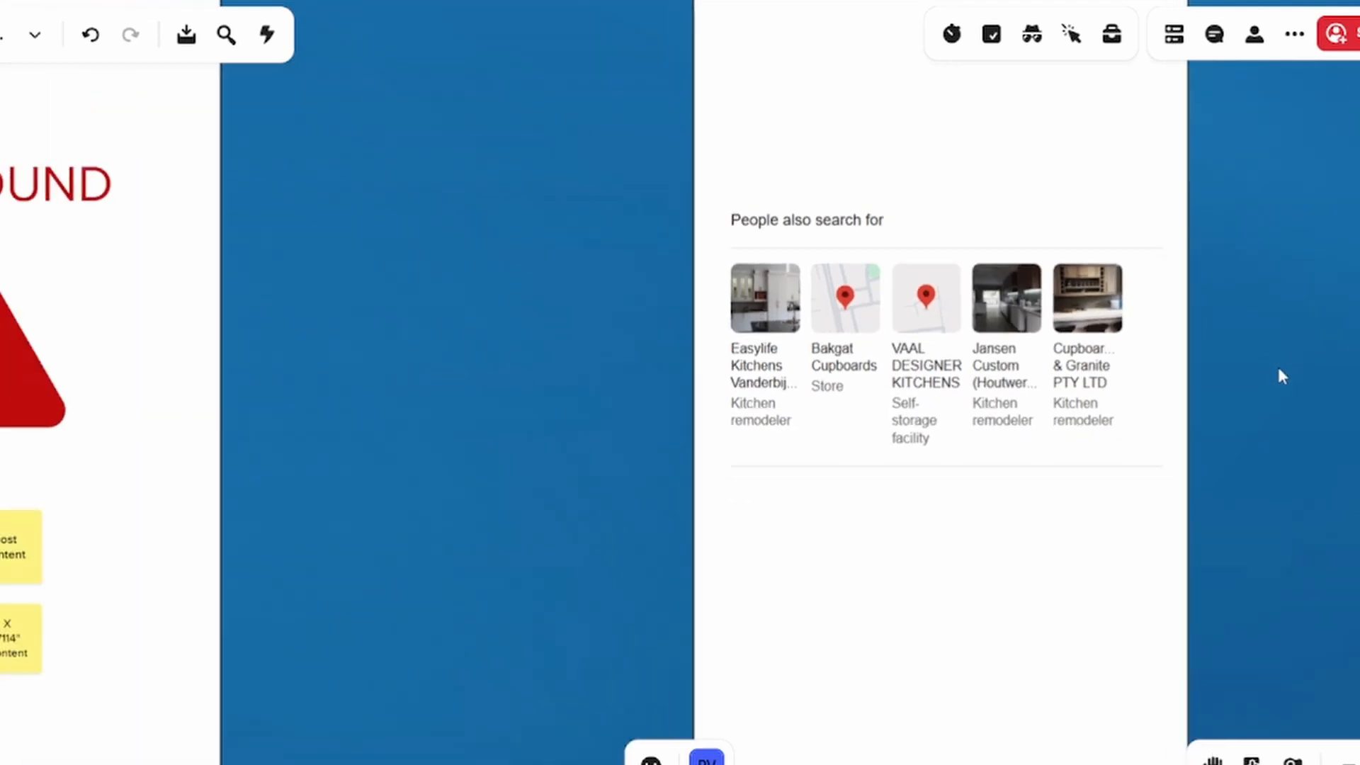
pyautogui.scroll(-5, 1276, 367)
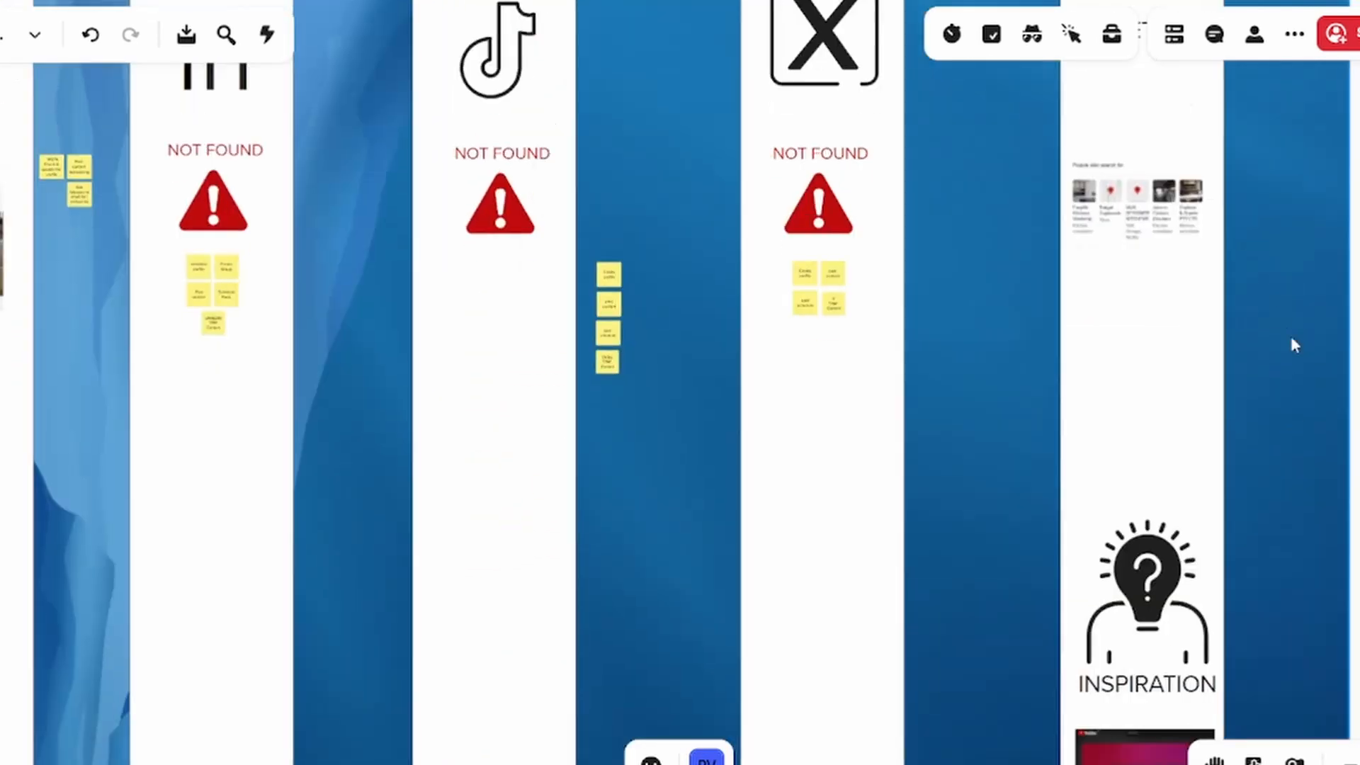
# Examine the sticky note groups collected in the light-blue row, along with the planning board and estimation table beneath it
pyautogui.moveTo(1291, 339); pyautogui.dragTo(1298, 3)
pyautogui.moveTo(1034, 443); pyautogui.dragTo(1233, 4)
pyautogui.scroll(-2, 923, 432)
pyautogui.moveTo(880, 424); pyautogui.dragTo(1042, 85)
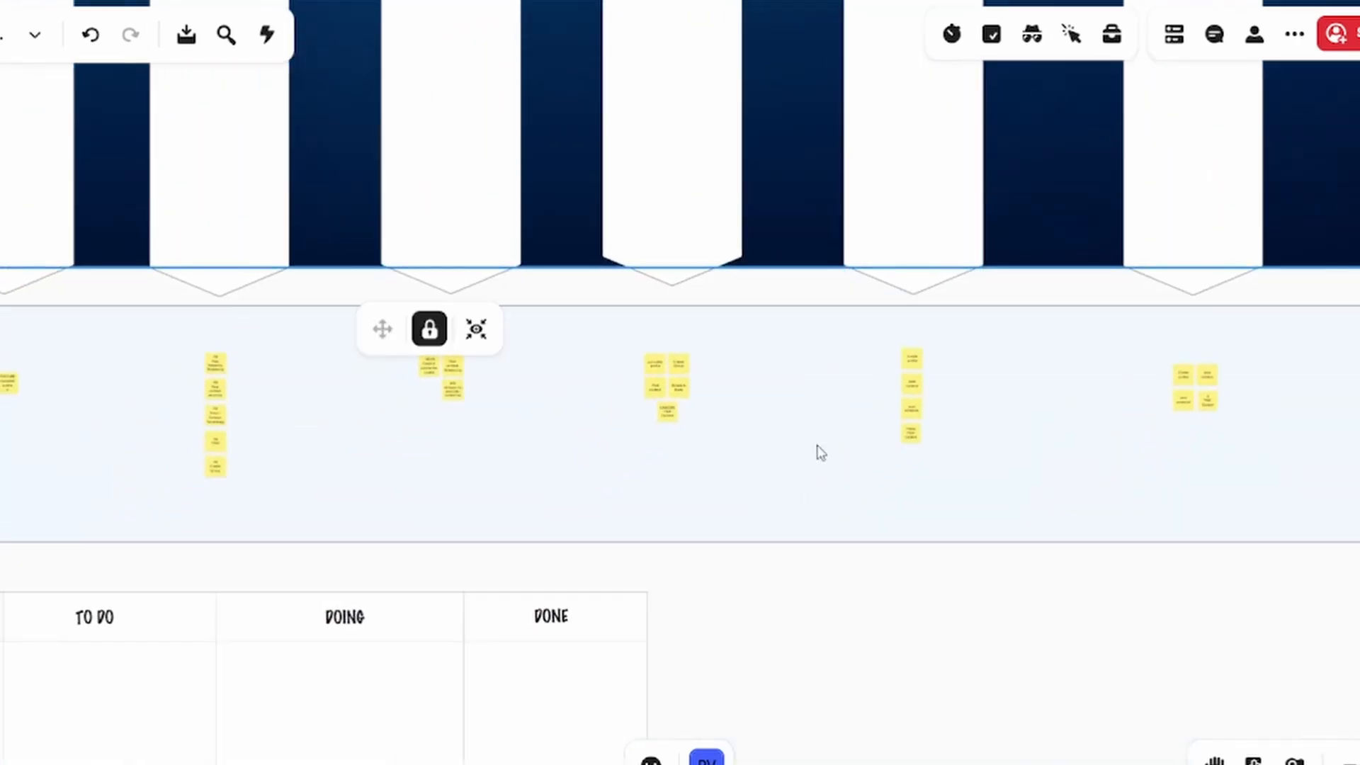
pyautogui.scroll(-1, 816, 445)
pyautogui.moveTo(860, 572); pyautogui.dragTo(1119, 575)
pyautogui.scroll(1, 1091, 571)
pyautogui.scroll(-2, 1091, 571)
pyautogui.scroll(-1, 1091, 571)
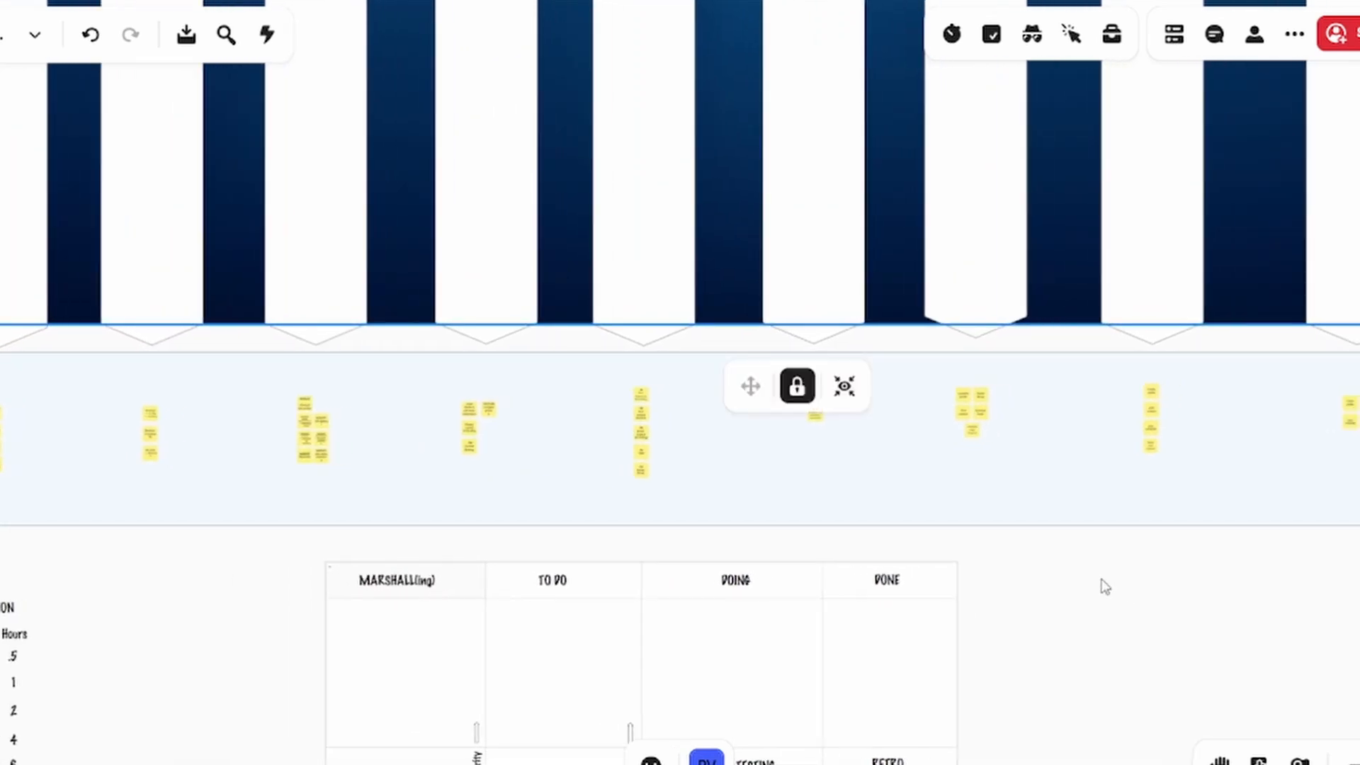
pyautogui.scroll(-2, 1105, 586)
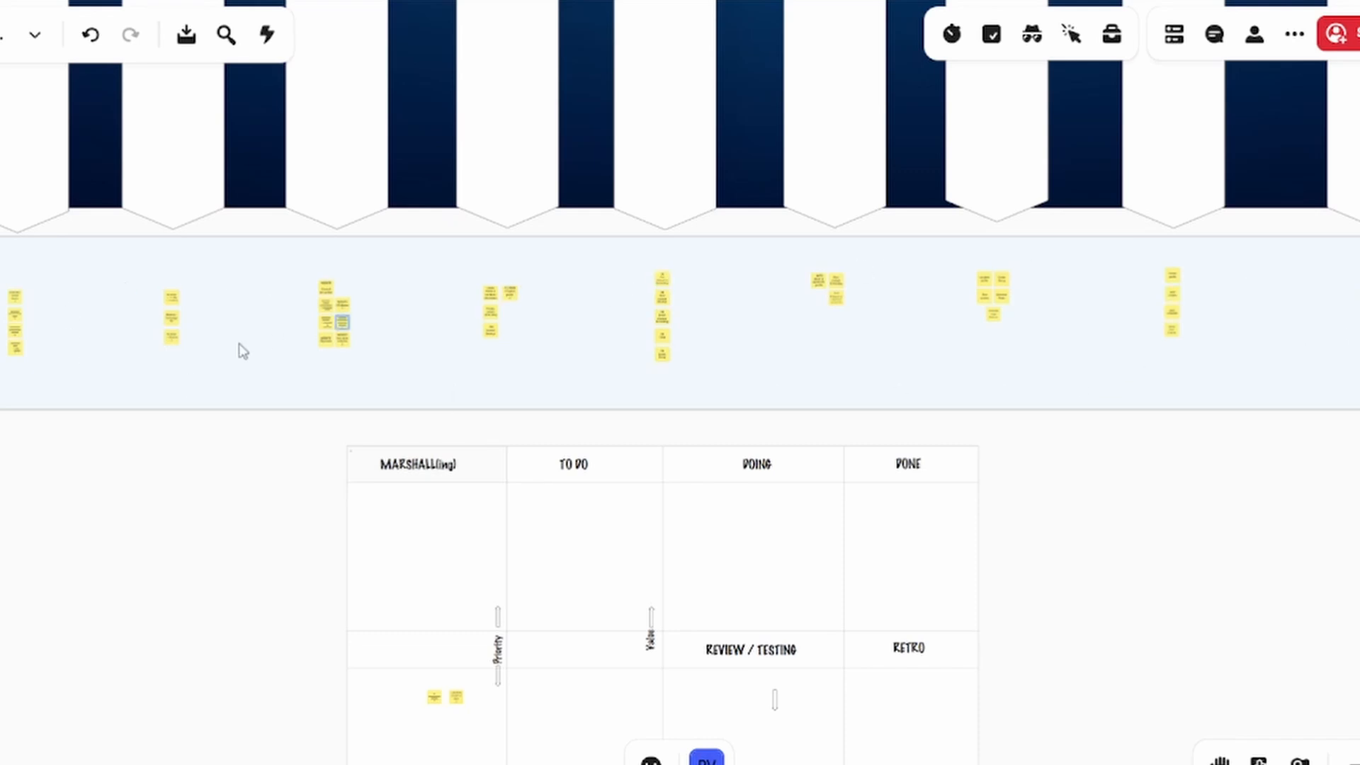
pyautogui.moveTo(158, 456); pyautogui.dragTo(361, 377)
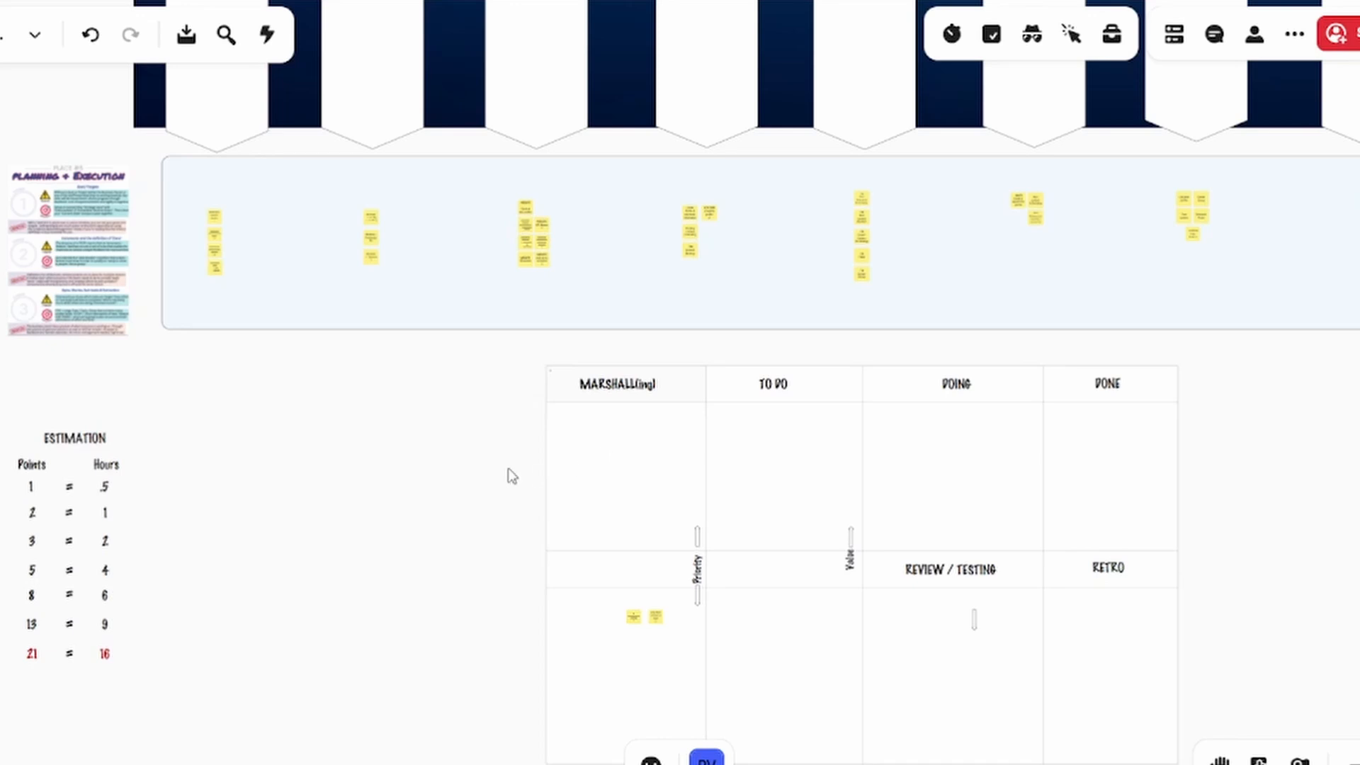
pyautogui.scroll(-2, 510, 476)
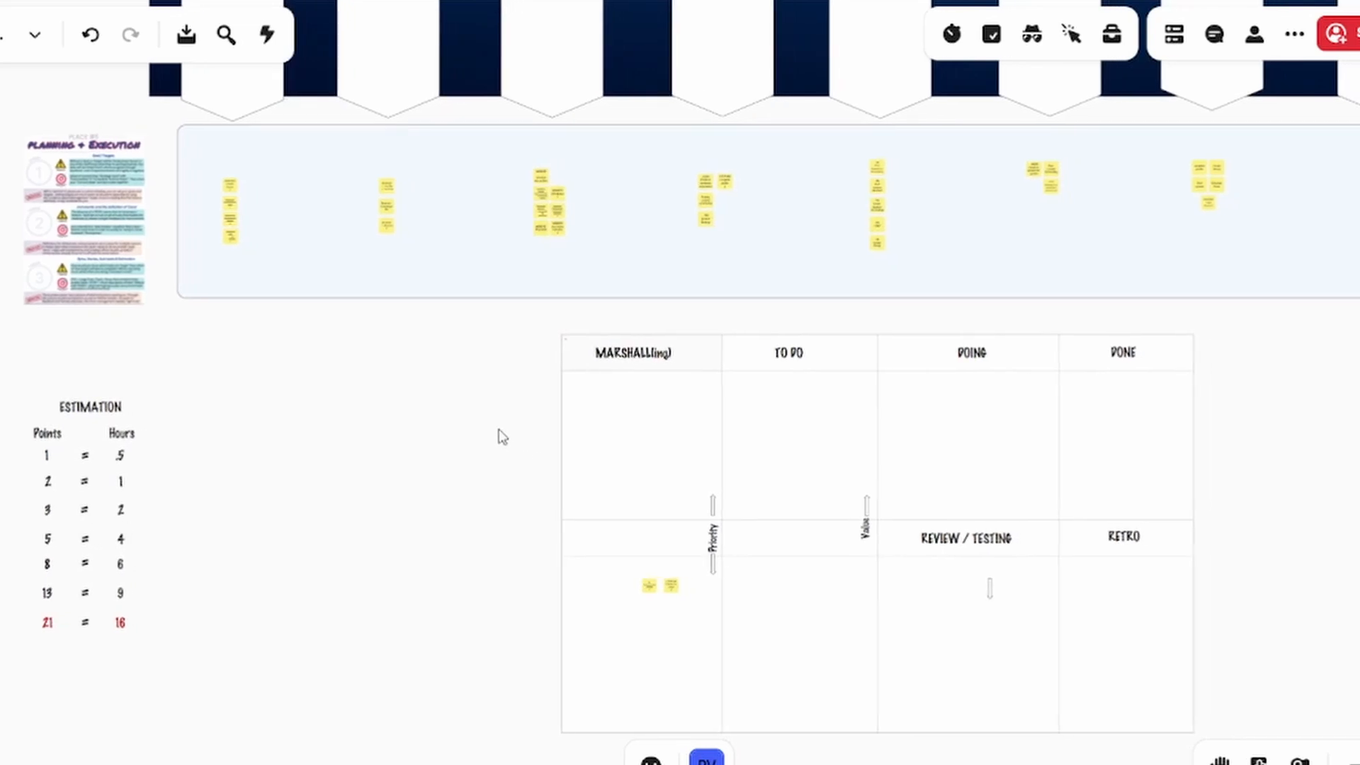
# Move the SERP/SEO and REVIEWS sticky notes from the light-blue row to the empty area beside the ESTIMATION table
pyautogui.click(262, 178)
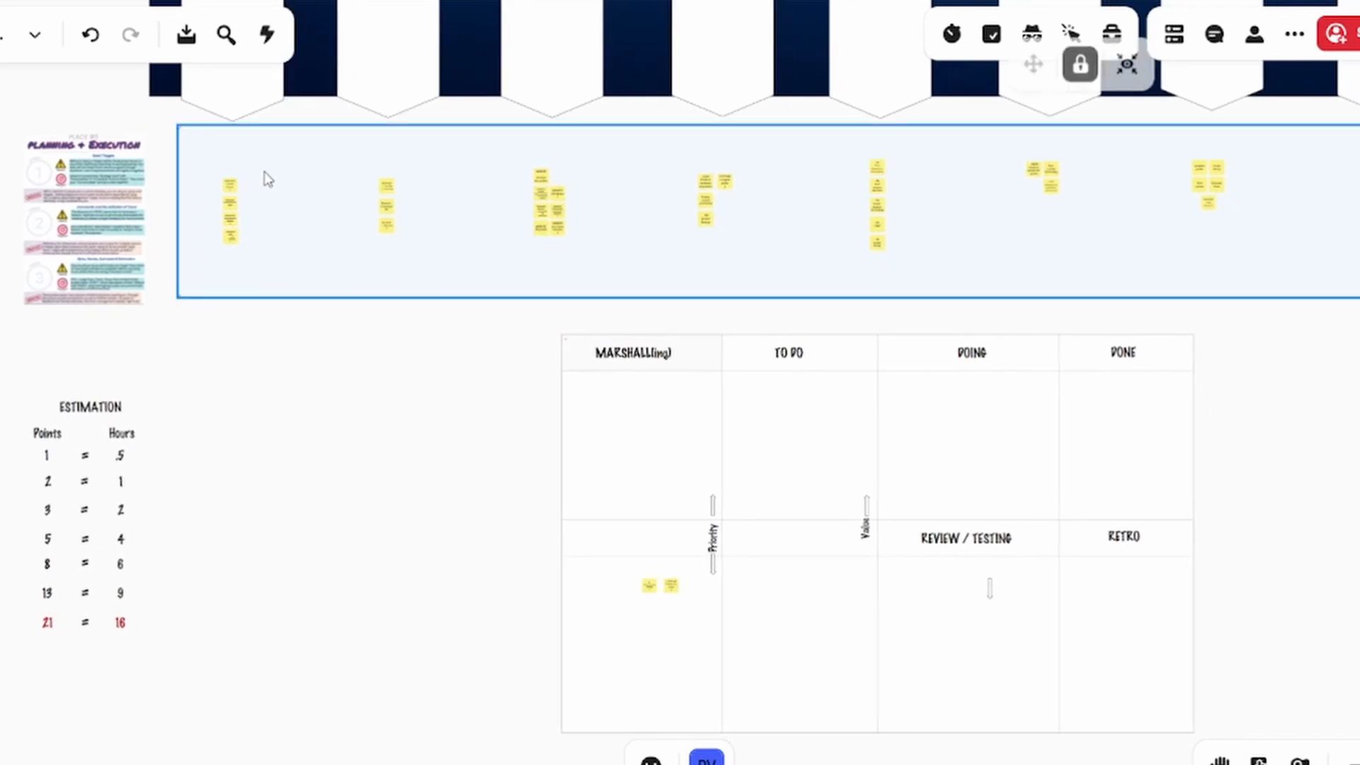
pyautogui.moveTo(195, 180); pyautogui.dragTo(213, 448)
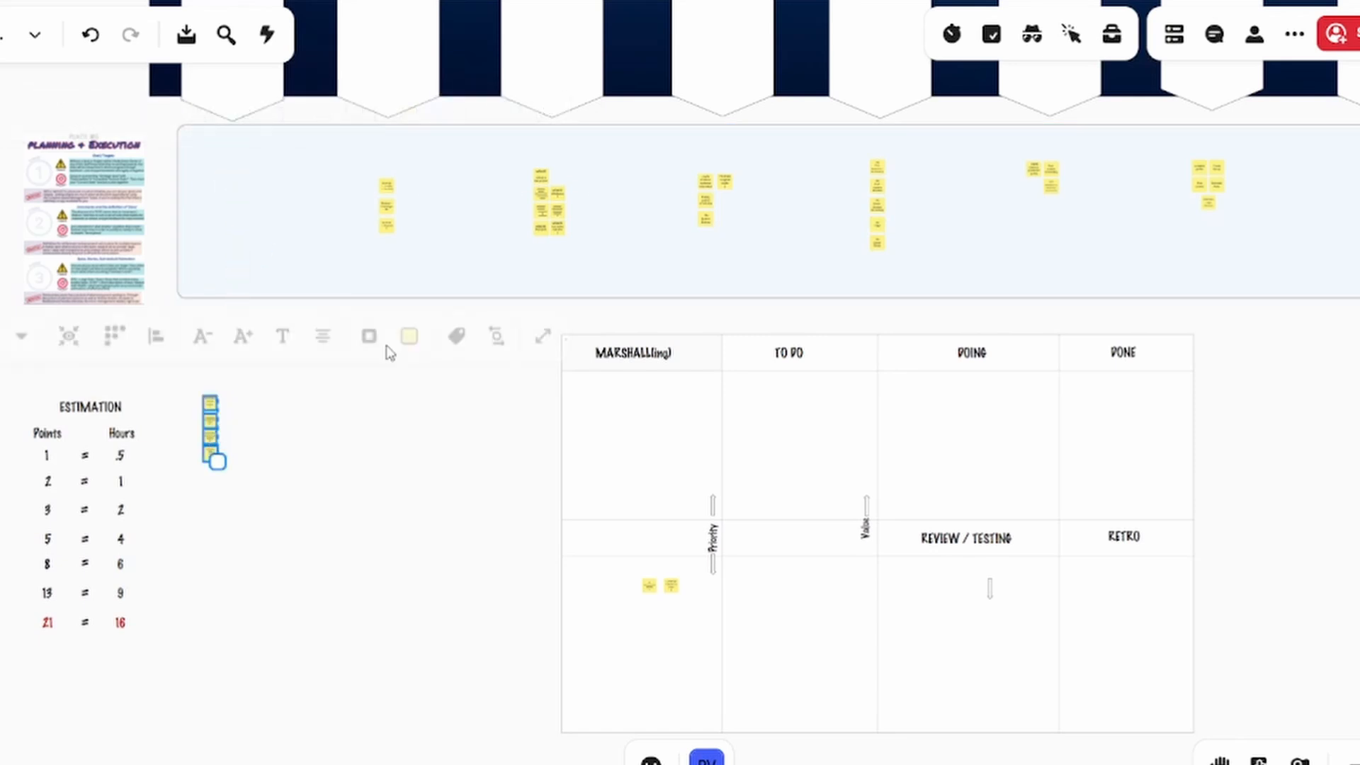
pyautogui.click(361, 189)
pyautogui.moveTo(360, 175); pyautogui.dragTo(423, 249)
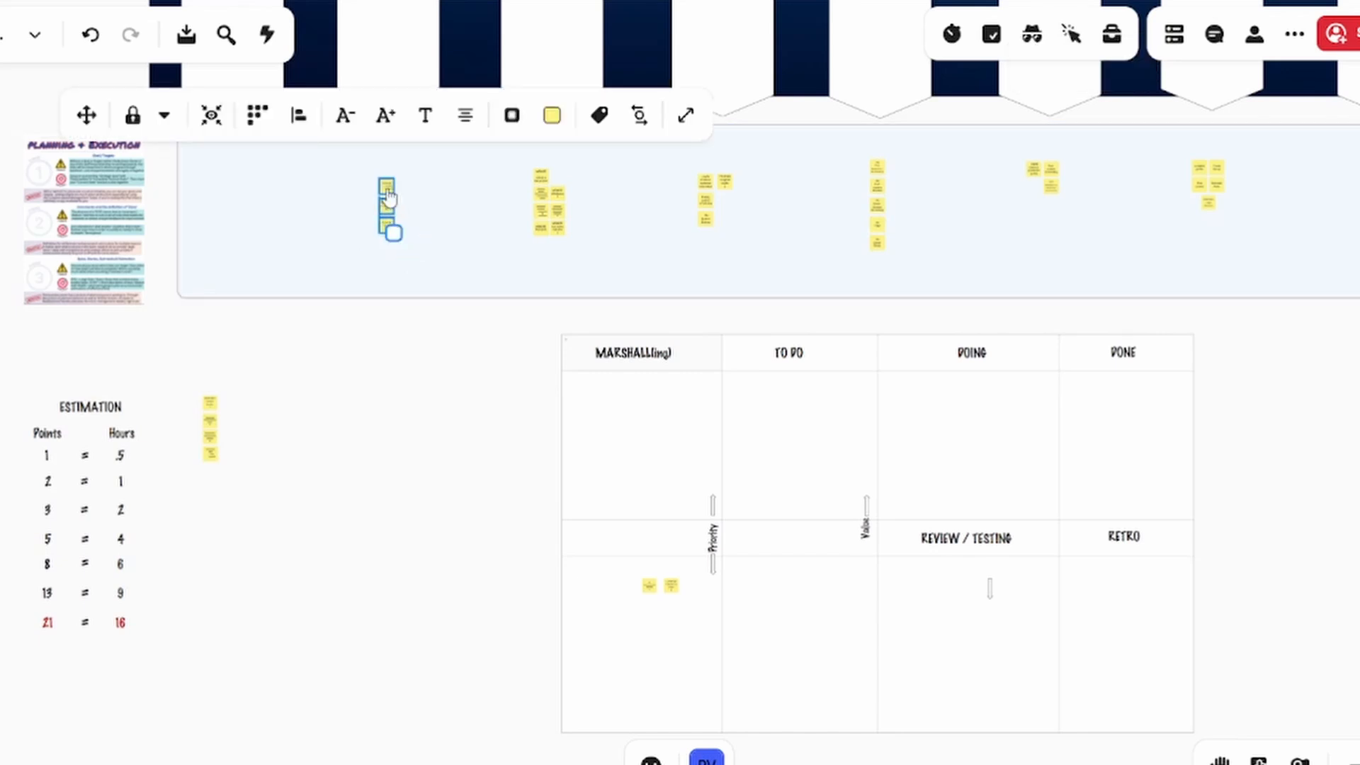
pyautogui.moveTo(389, 191); pyautogui.dragTo(245, 410)
# Move the WEBSITE and YouTube sticky note groups from the light-blue row to the area beside the REVIEWS notes
pyautogui.moveTo(568, 163); pyautogui.dragTo(528, 249)
pyautogui.moveTo(544, 210); pyautogui.dragTo(287, 436)
pyautogui.click(670, 174)
pyautogui.moveTo(673, 165); pyautogui.dragTo(741, 237)
pyautogui.moveTo(706, 200); pyautogui.dragTo(338, 419)
# Move the FB and Instagram sticky note groups from the light-blue row to the area beside the YouTube notes
pyautogui.moveTo(852, 152); pyautogui.dragTo(889, 250)
pyautogui.moveTo(877, 206); pyautogui.dragTo(393, 441)
pyautogui.click(1012, 159)
pyautogui.moveTo(1013, 157); pyautogui.dragTo(1066, 200)
pyautogui.moveTo(1051, 172); pyautogui.dragTo(440, 404)
# Move the LinkedIn and TikTok sticky note groups from the light-blue row to the area between the Instagram notes and the board
pyautogui.moveTo(1182, 153); pyautogui.dragTo(1226, 212)
pyautogui.moveTo(1208, 185); pyautogui.dragTo(479, 423)
pyautogui.moveTo(1342, 152); pyautogui.dragTo(524, 427)
pyautogui.click(1317, 354)
# Review the relocated sticky note groups, from SERP/SEO and REVIEWS across to LinkedIn and TikTok
pyautogui.scroll(5, 358, 447)
pyautogui.scroll(3, 363, 449)
pyautogui.moveTo(382, 502); pyautogui.dragTo(500, 534)
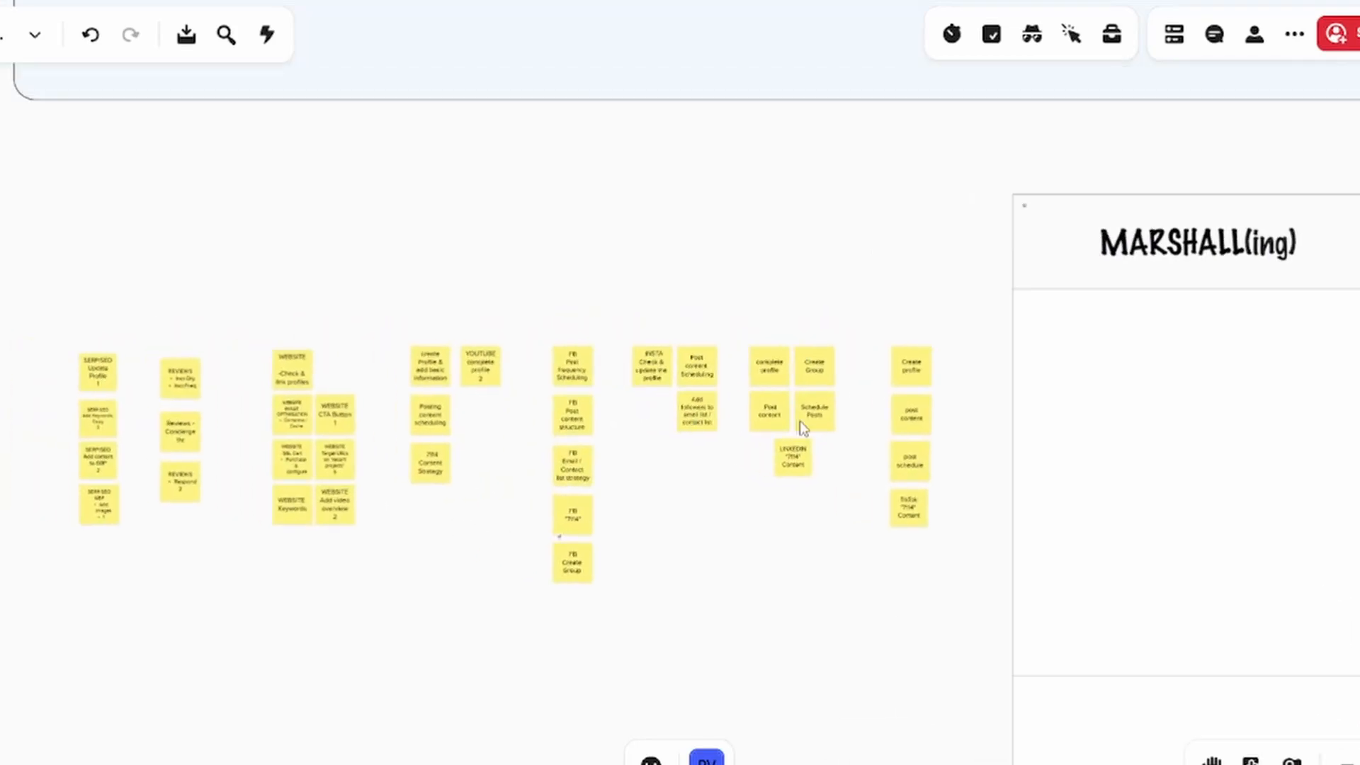
pyautogui.scroll(4, 306, 552)
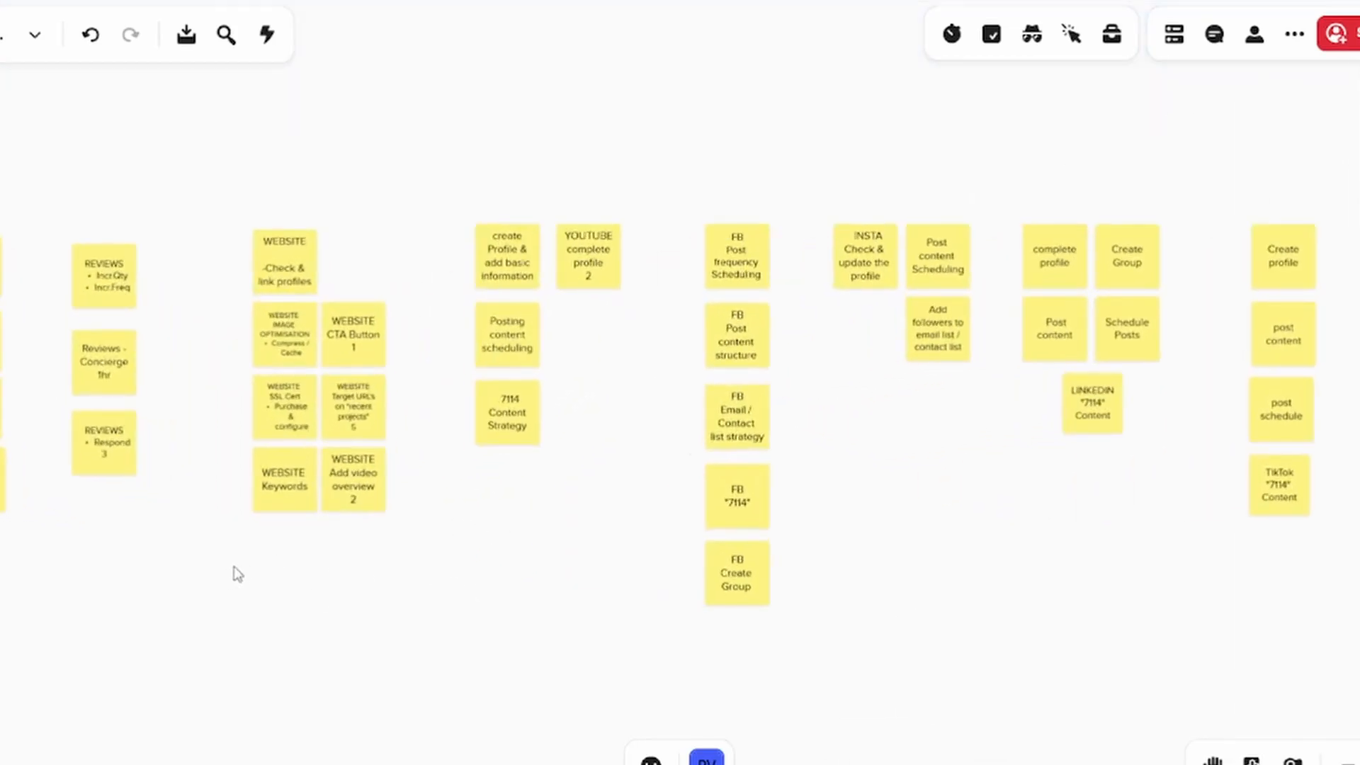
pyautogui.moveTo(234, 571); pyautogui.dragTo(380, 630)
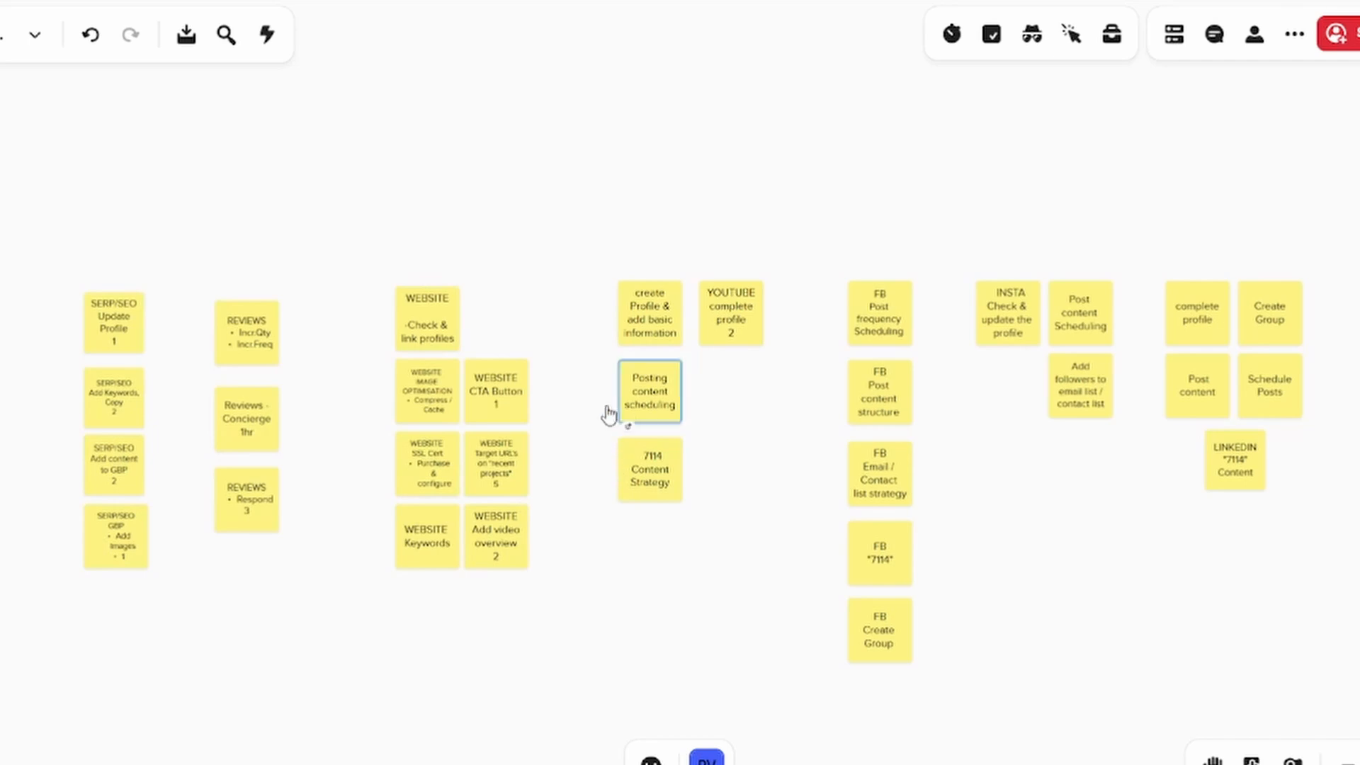
pyautogui.moveTo(1093, 546); pyautogui.dragTo(995, 539)
# Compare the estimate on the SERP/SEO Update Profile note with the points-to-hours conversions in the ESTIMATION table
pyautogui.click(329, 466)
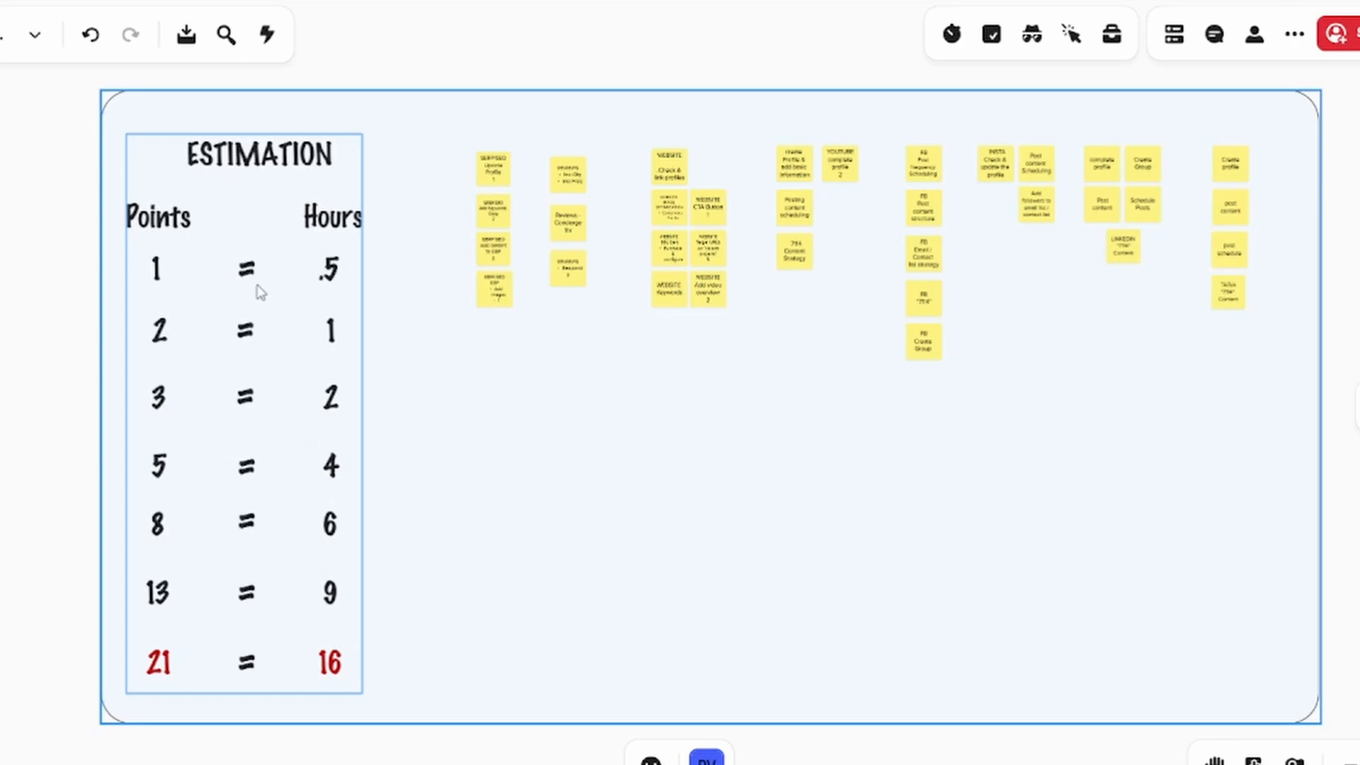
pyautogui.click(494, 170)
pyautogui.scroll(5, 540, 170)
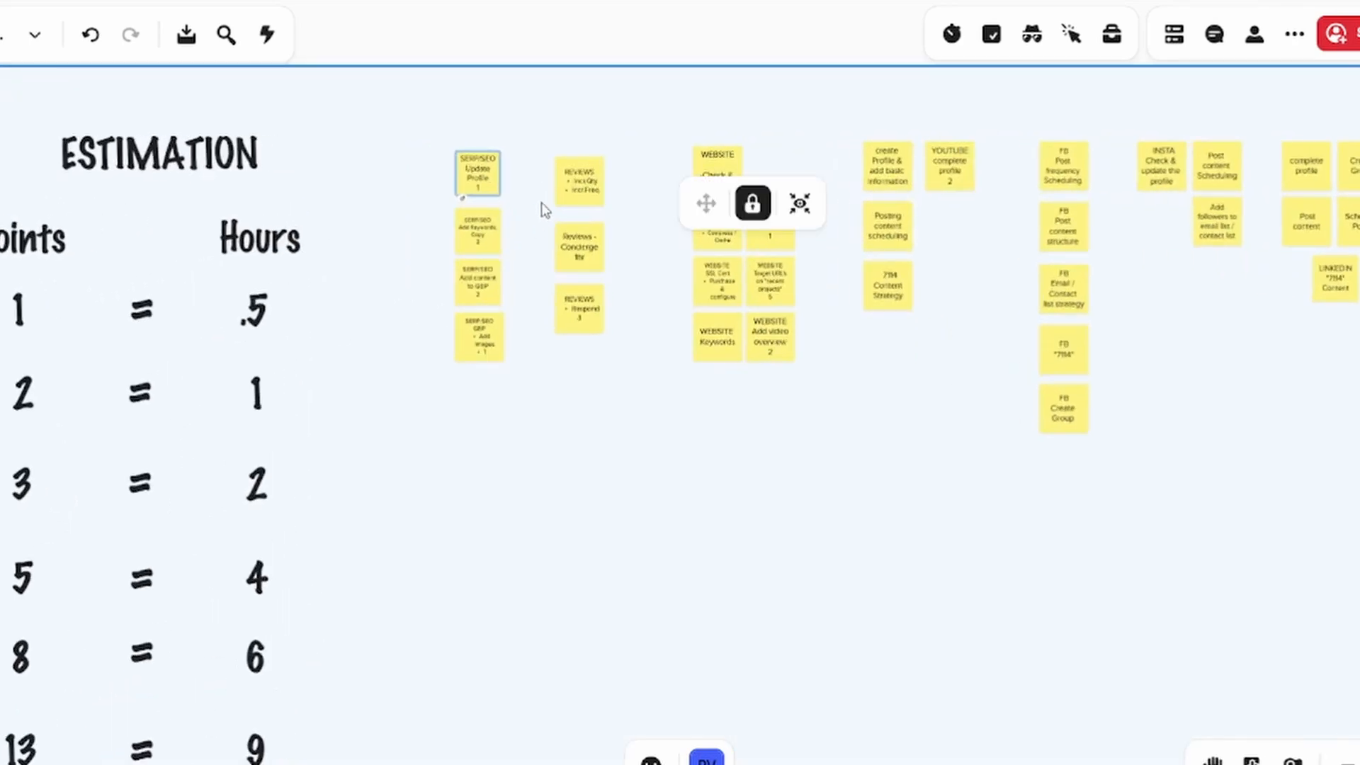
pyautogui.moveTo(536, 214); pyautogui.dragTo(620, 175)
pyautogui.scroll(2, 619, 155)
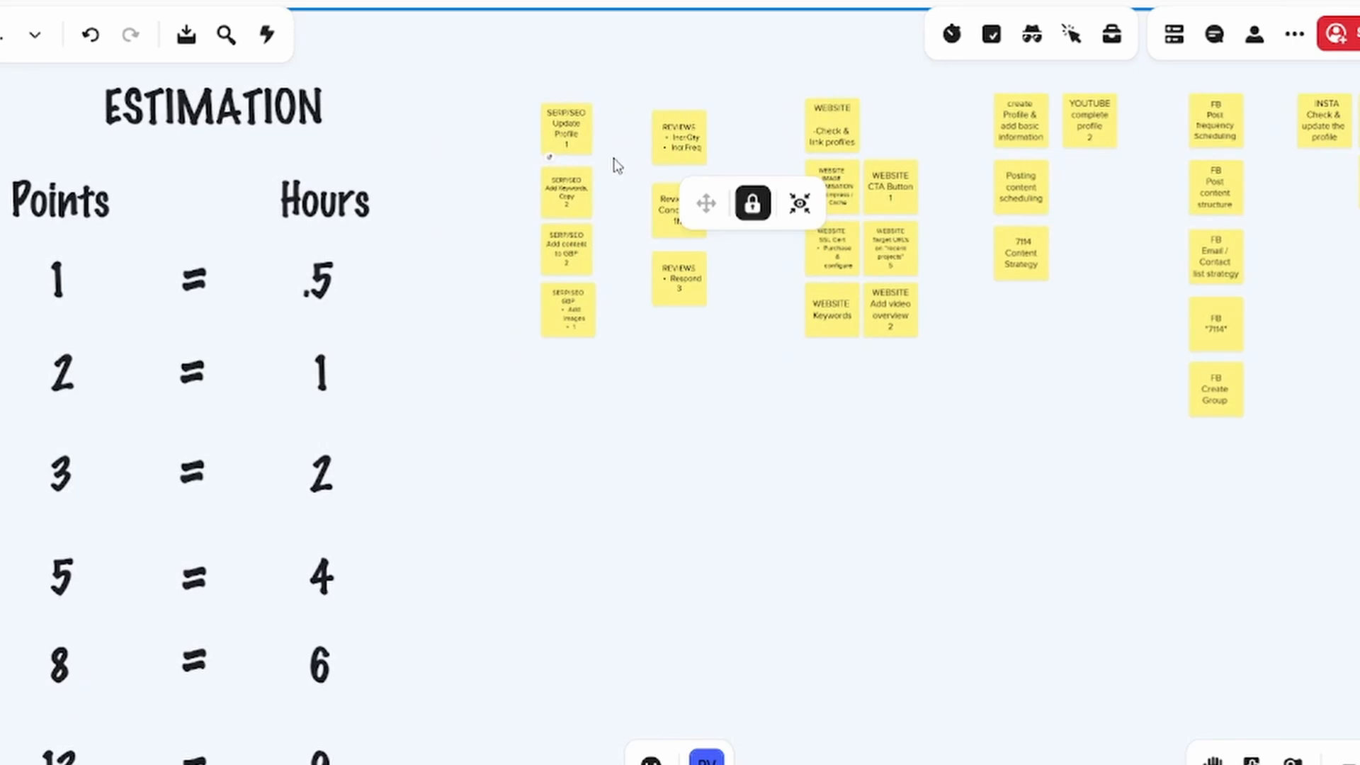
pyautogui.scroll(3, 610, 148)
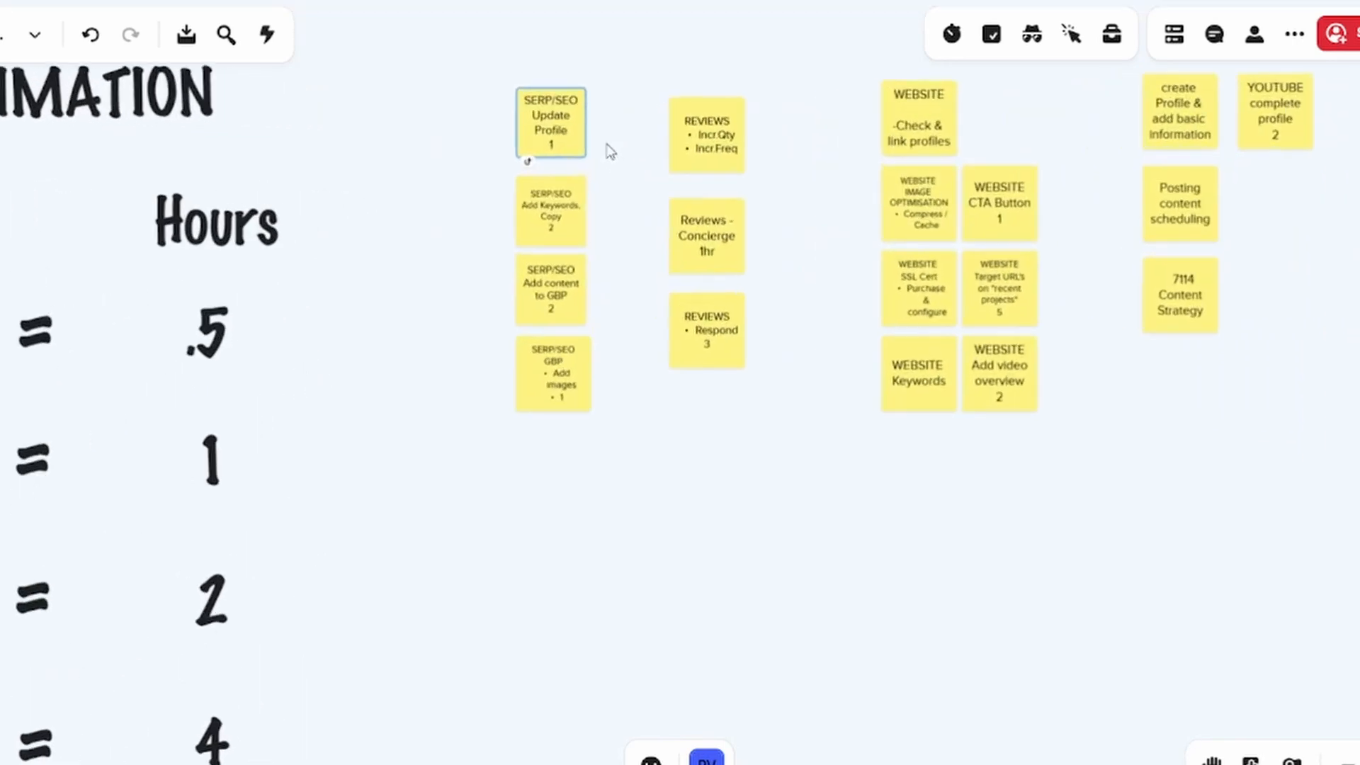
pyautogui.moveTo(681, 144); pyautogui.dragTo(737, 119)
pyautogui.click(649, 83)
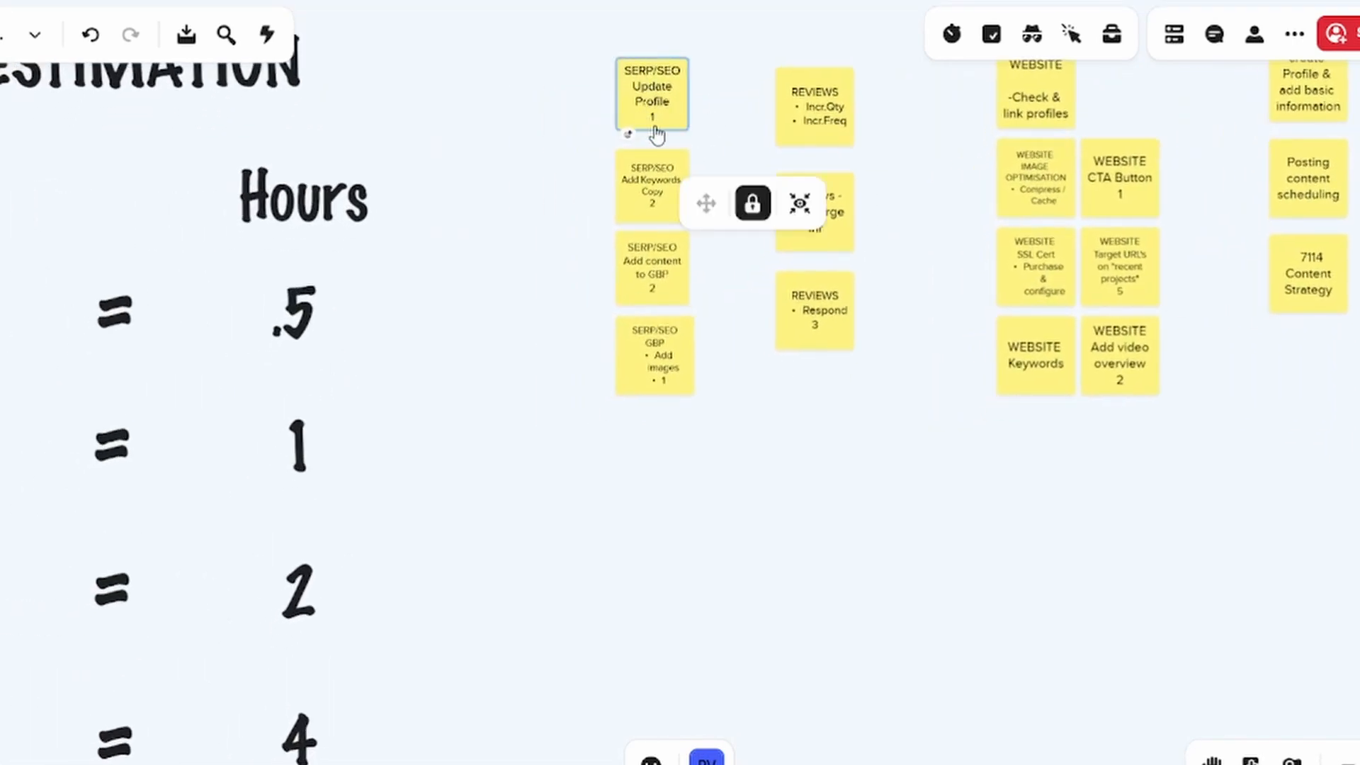
pyautogui.scroll(2, 655, 121)
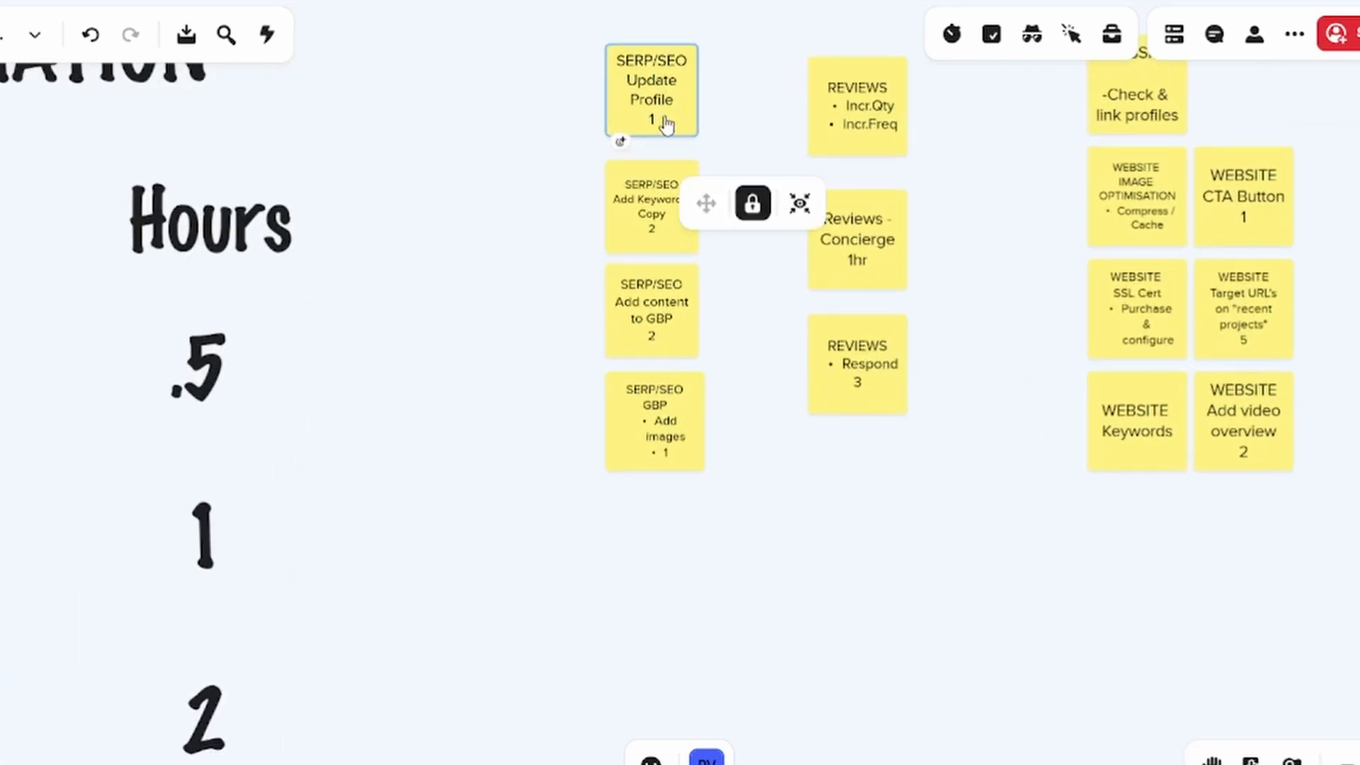
pyautogui.scroll(-3, 655, 126)
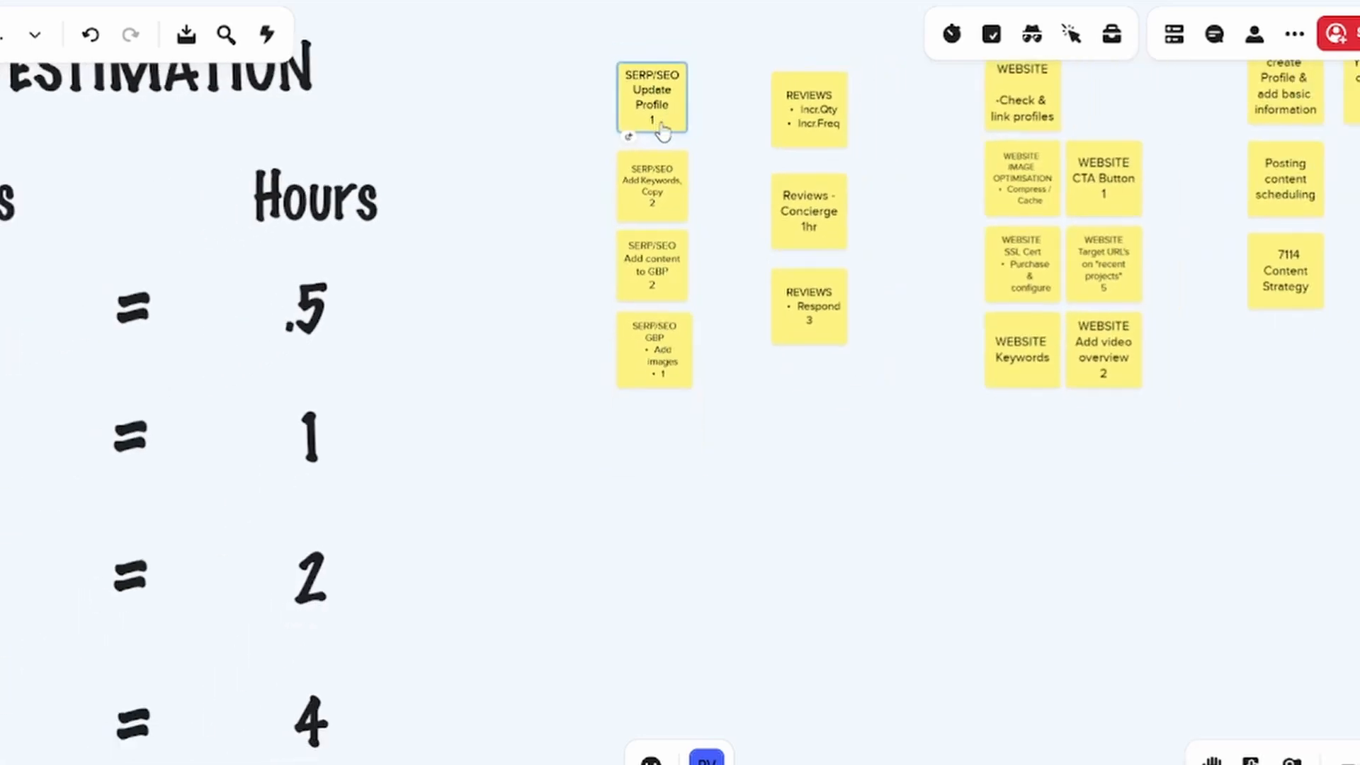
pyautogui.moveTo(414, 265); pyautogui.dragTo(473, 249)
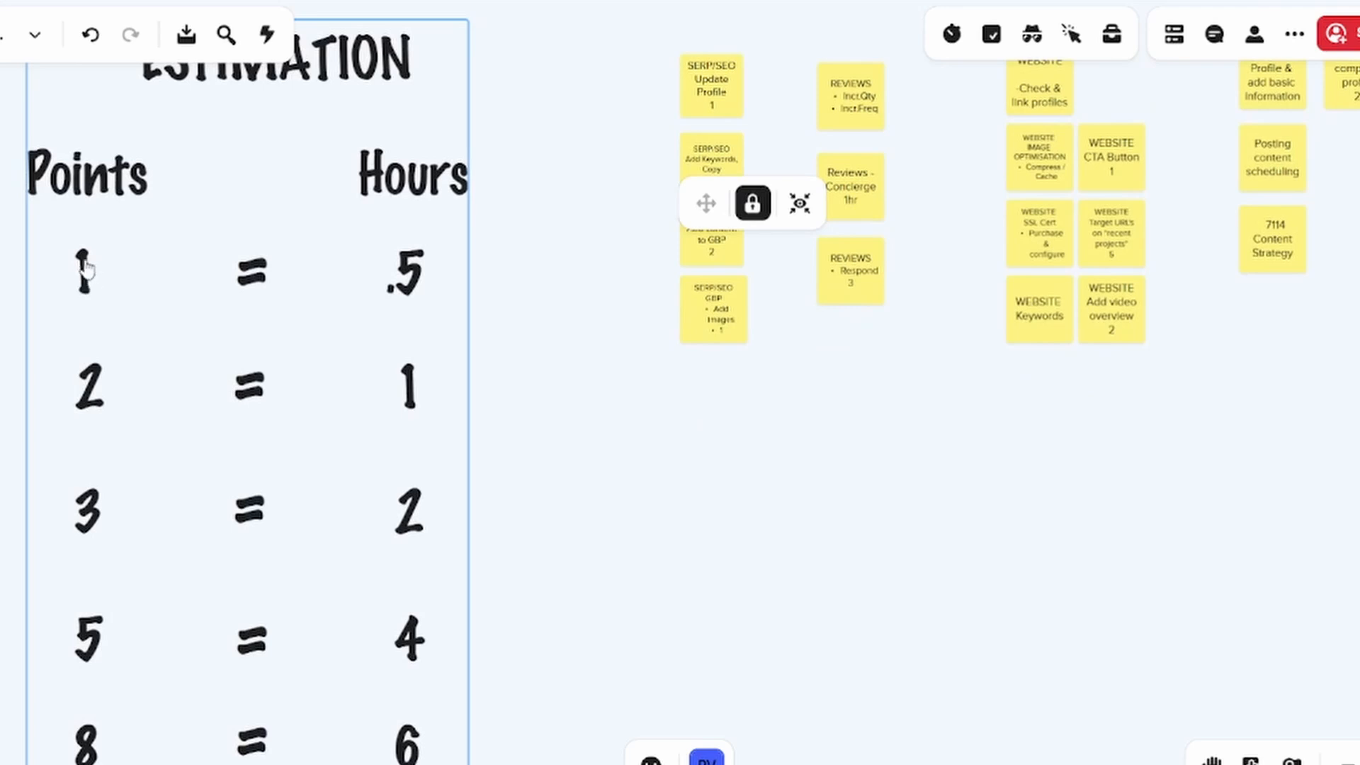
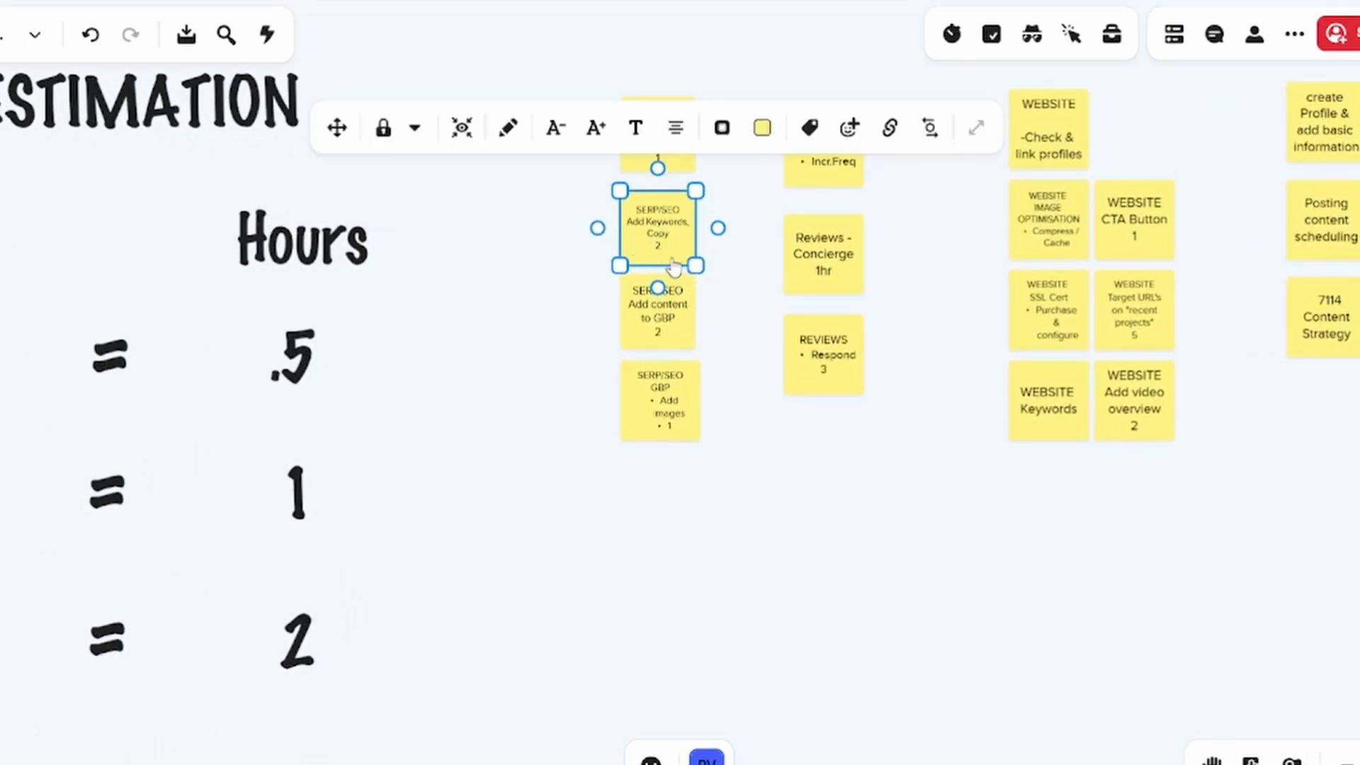
# Compare the estimates on the remaining SERP/SEO notes with the lower rows of the ESTIMATION table
pyautogui.moveTo(525, 327); pyautogui.dragTo(613, 308)
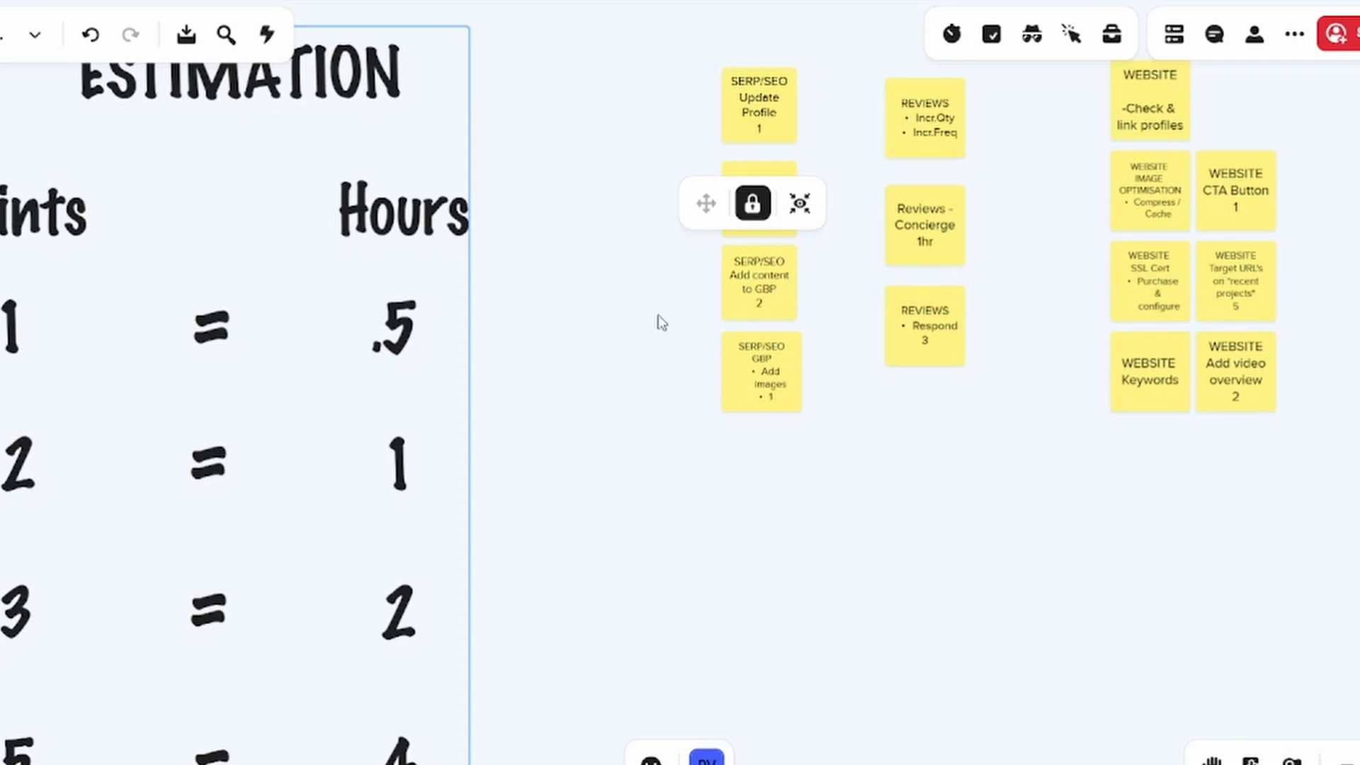
pyautogui.moveTo(655, 319); pyautogui.dragTo(680, 375)
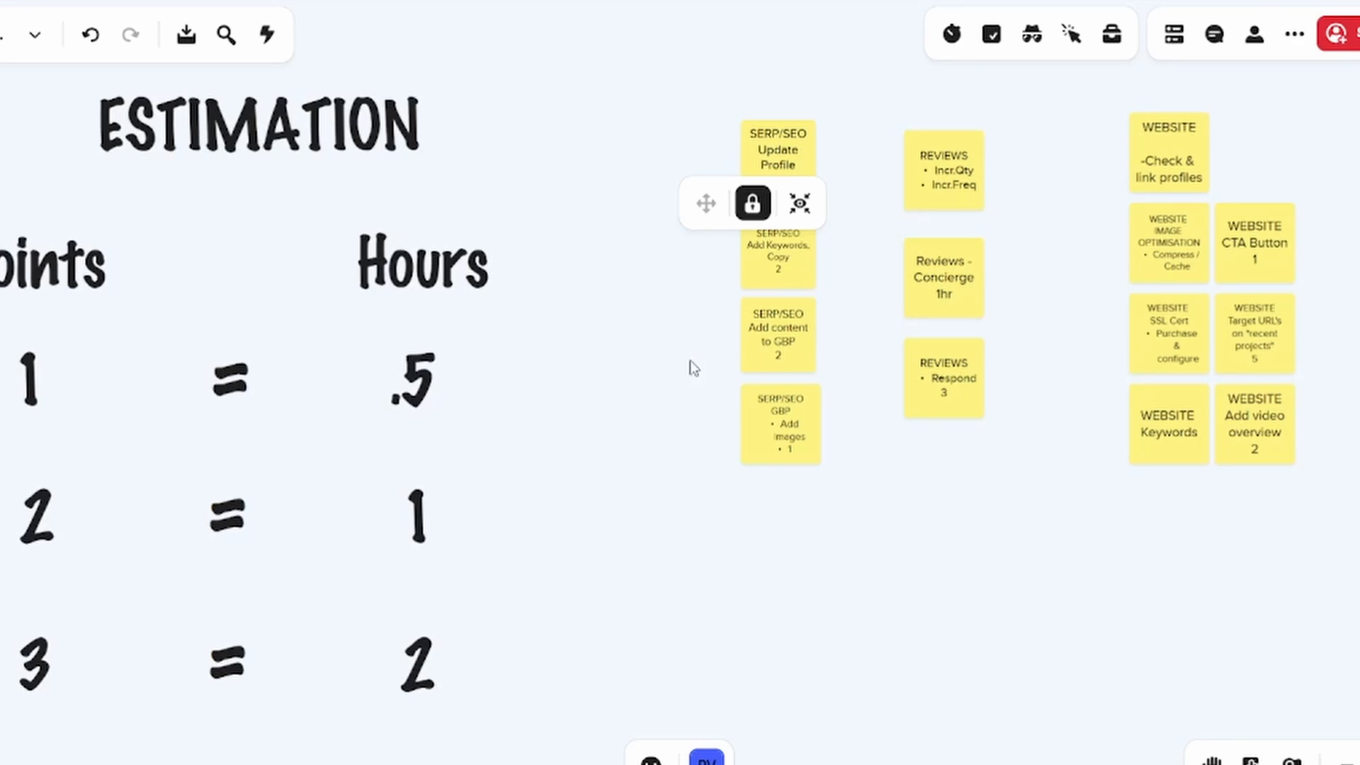
pyautogui.moveTo(694, 332)
pyautogui.mouseDown()
pyautogui.moveTo(697, 312)
pyautogui.moveTo(711, 316)
pyautogui.mouseUp()
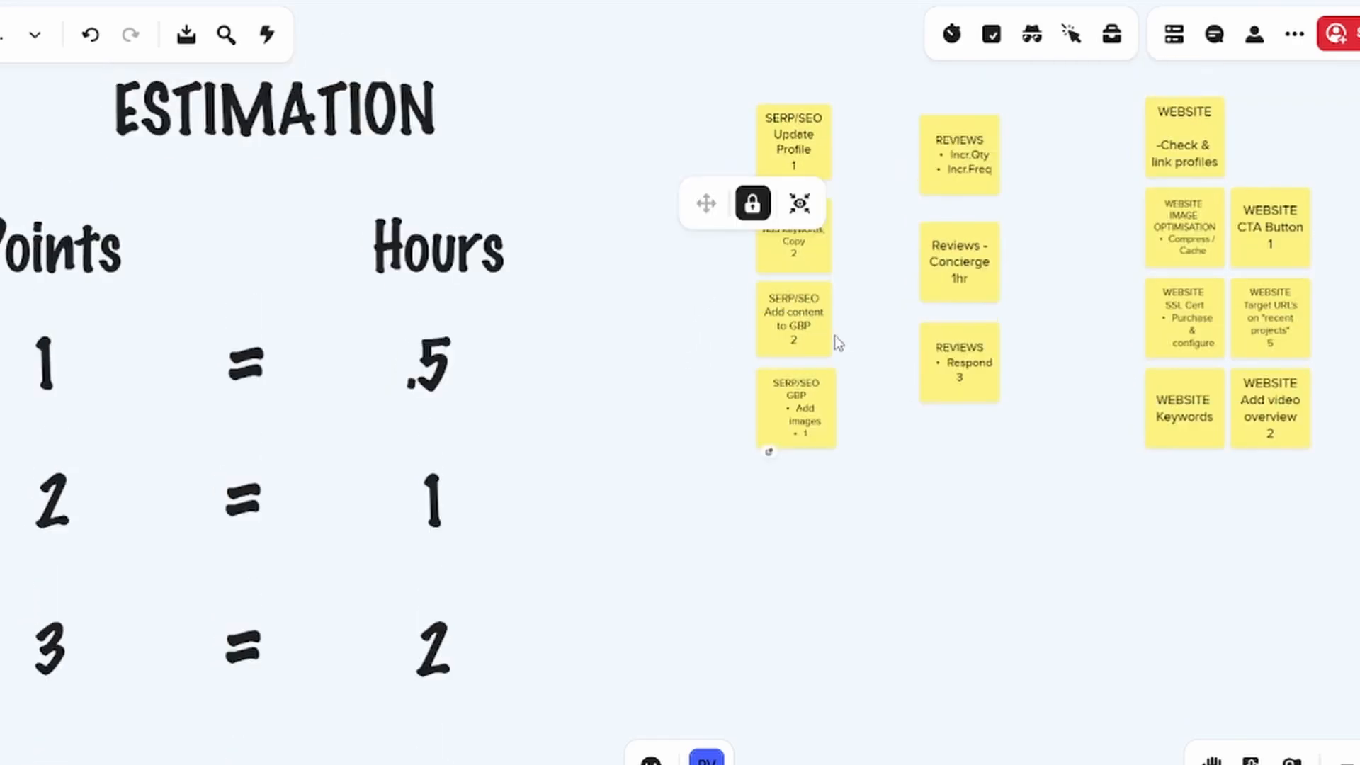
pyautogui.press('Return')
pyautogui.write('2')
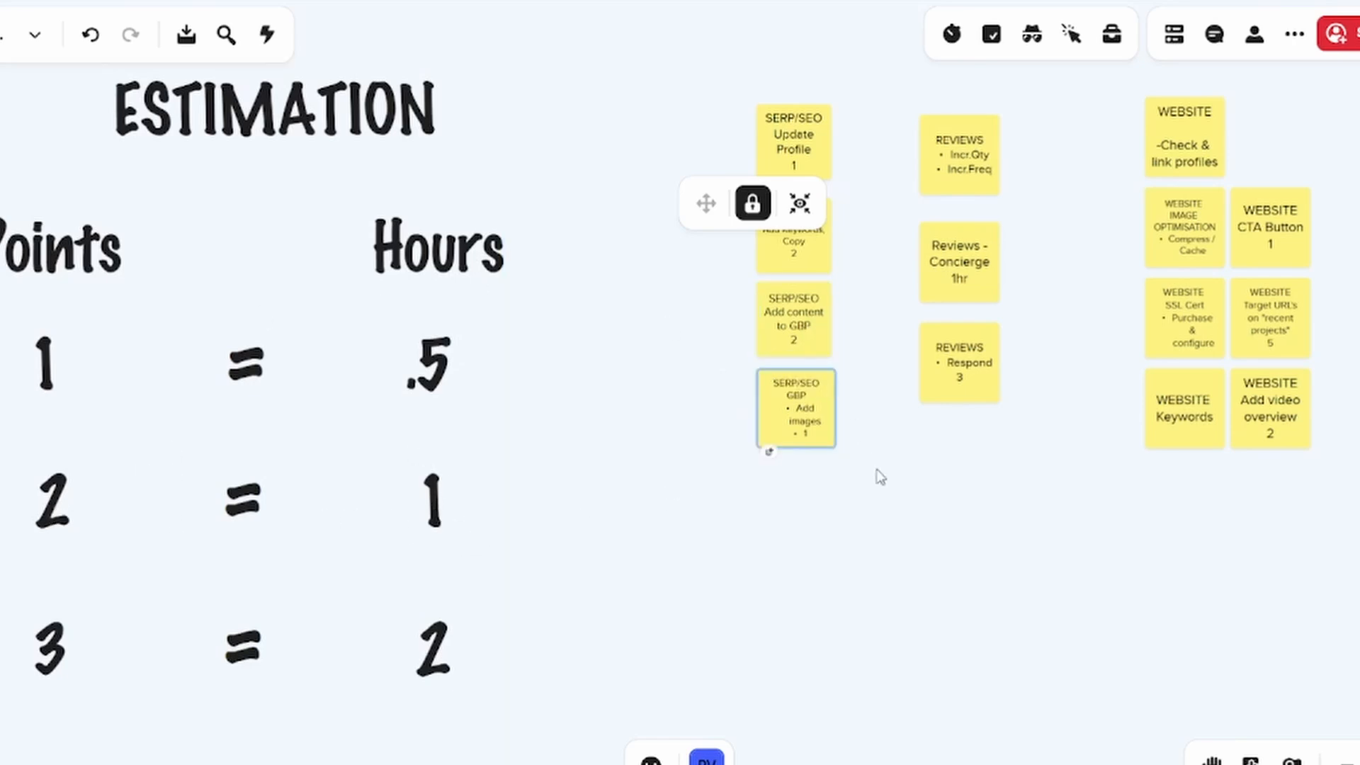
pyautogui.moveTo(880, 476); pyautogui.dragTo(856, 288)
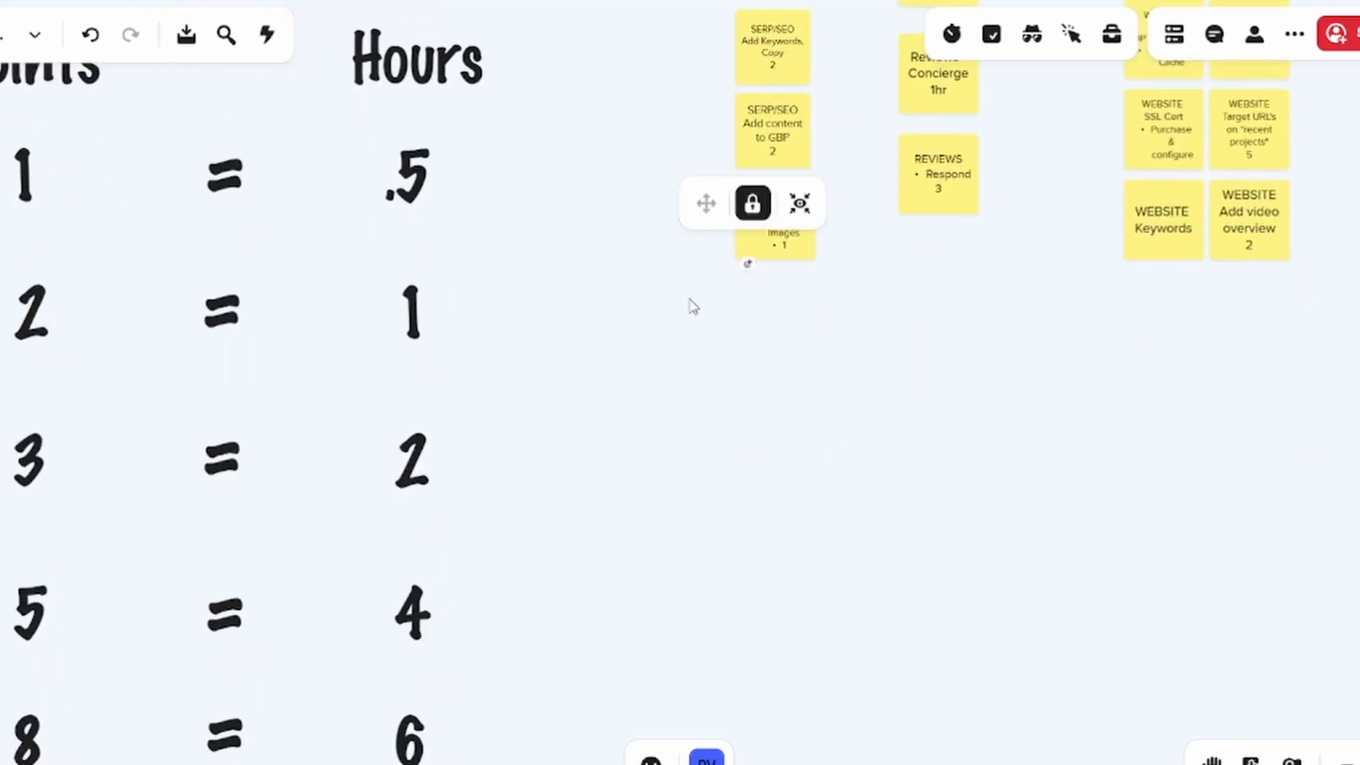
pyautogui.scroll(3, 821, 303)
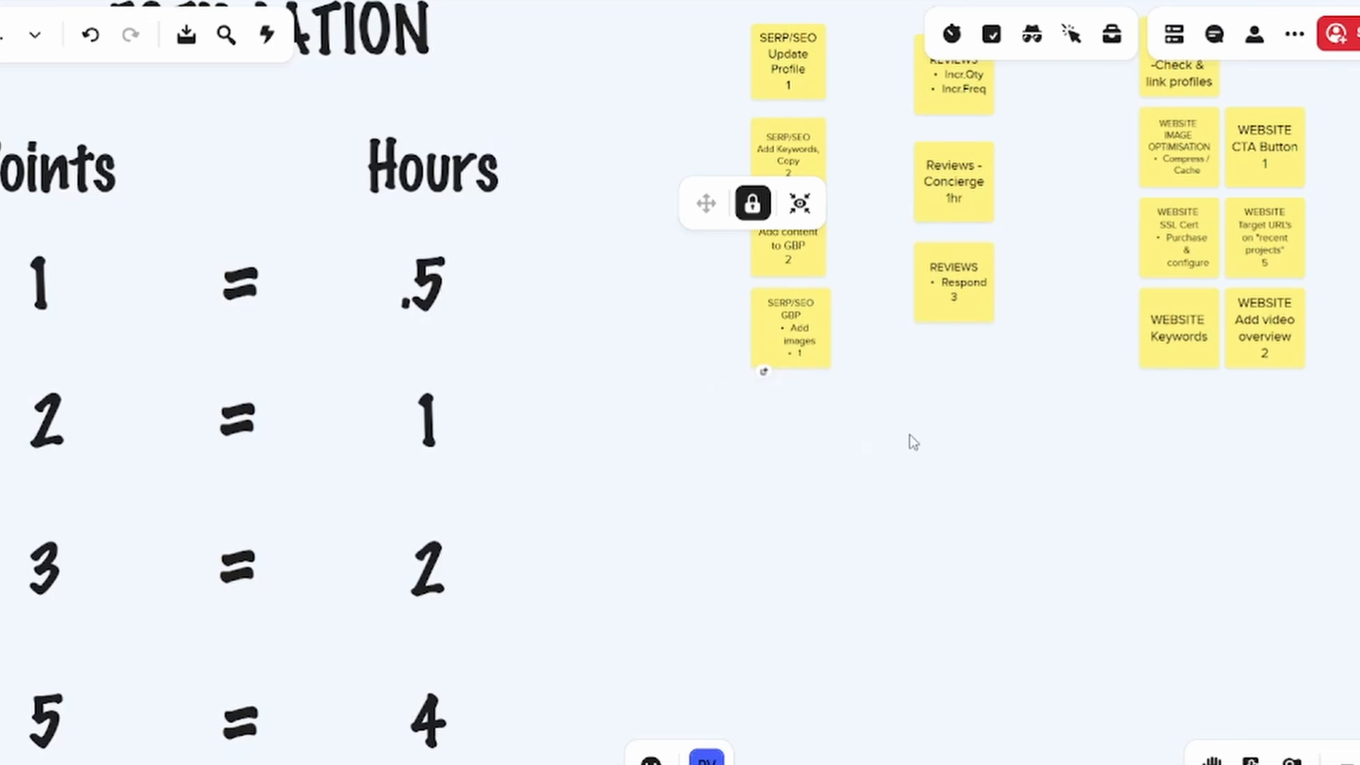
pyautogui.moveTo(900, 428); pyautogui.dragTo(413, 576)
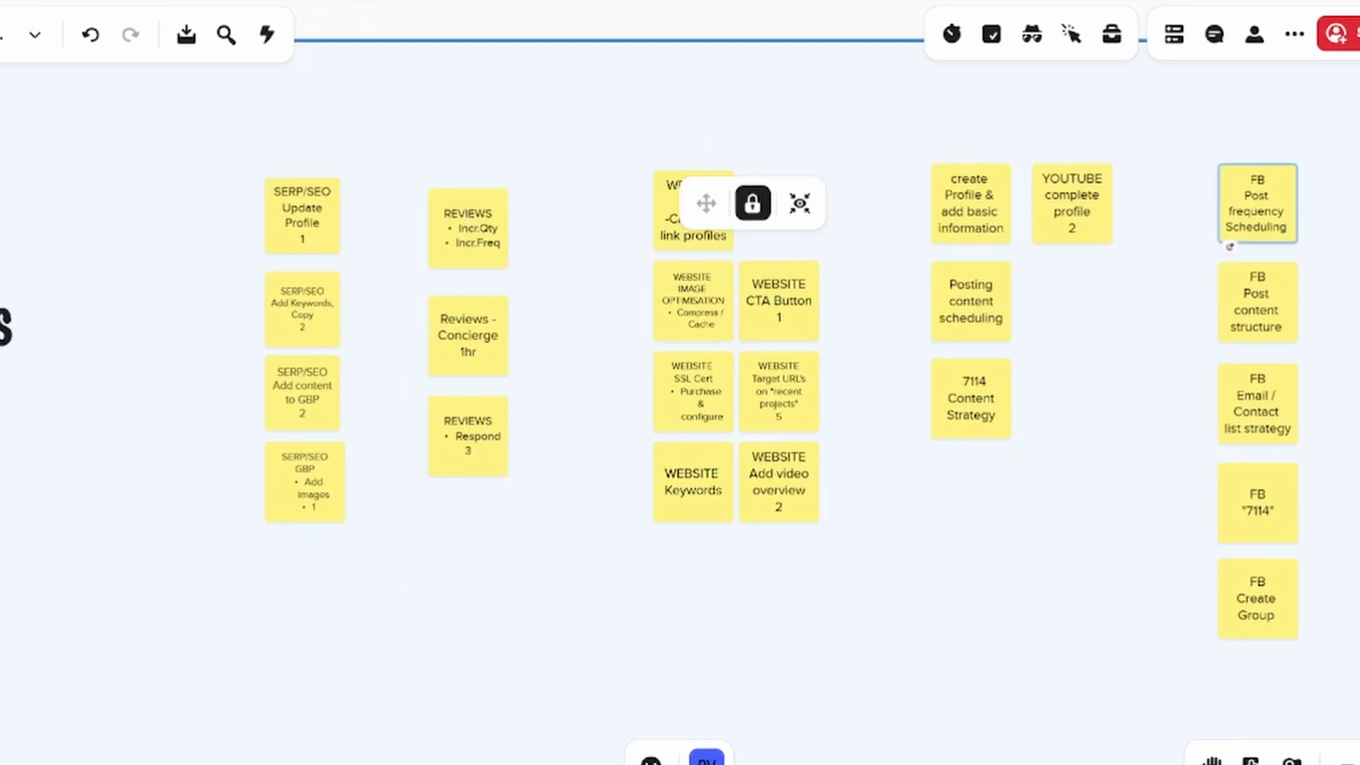
pyautogui.moveTo(775, 561); pyautogui.dragTo(842, 568)
pyautogui.moveTo(626, 600); pyautogui.dragTo(672, 616)
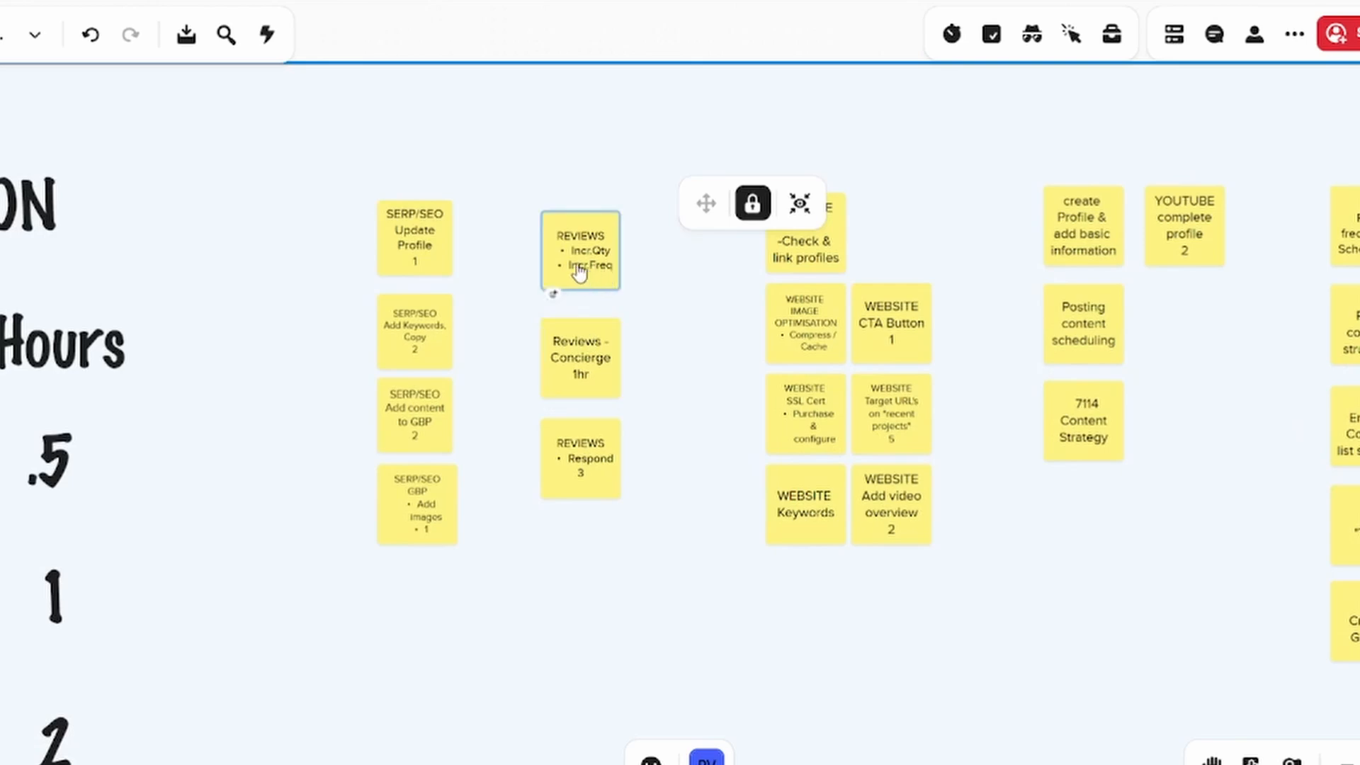
# Add an estimate of 3 points on a new line of the REVIEWS Incr.Qty / Incr.Freq note
pyautogui.scroll(3, 586, 279)
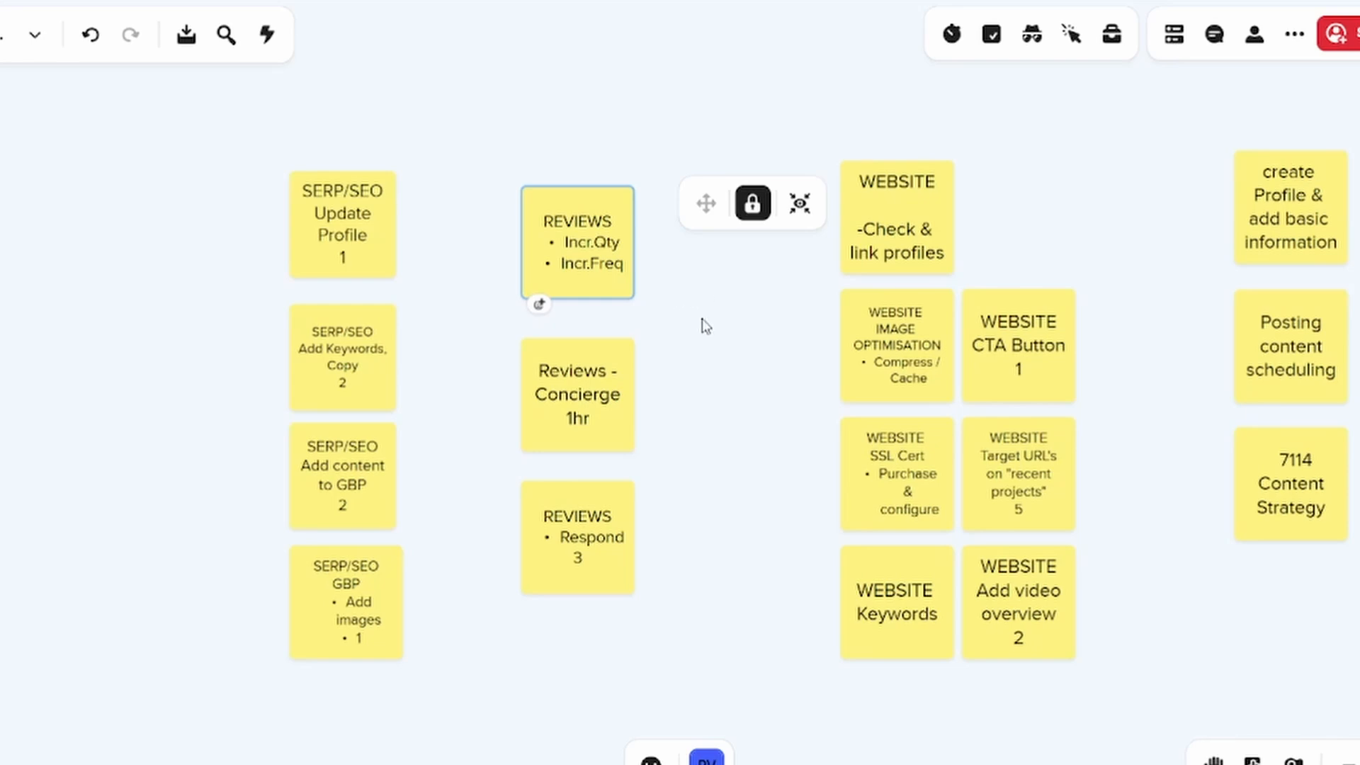
pyautogui.moveTo(705, 325); pyautogui.dragTo(674, 243)
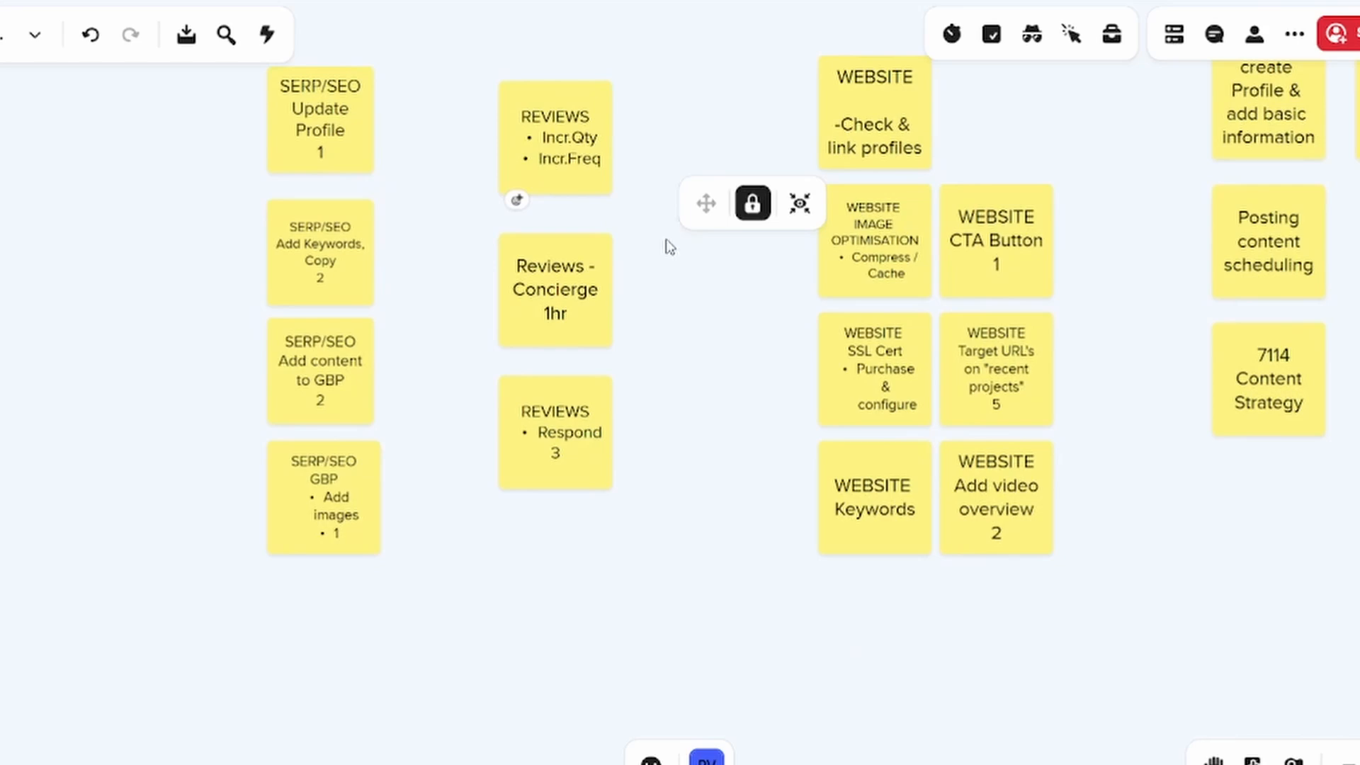
pyautogui.click(582, 191)
pyautogui.doubleClick(582, 191)
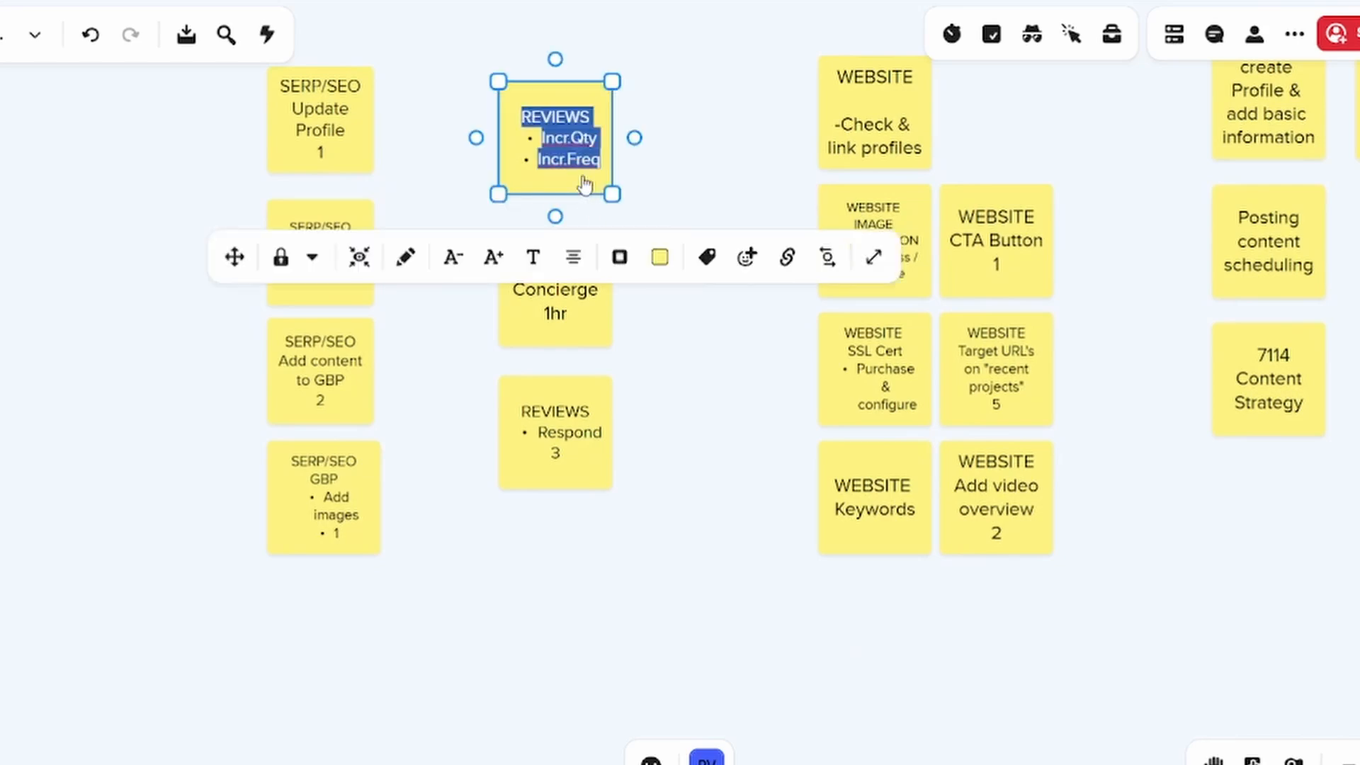
pyautogui.click(602, 174)
pyautogui.press('Return')
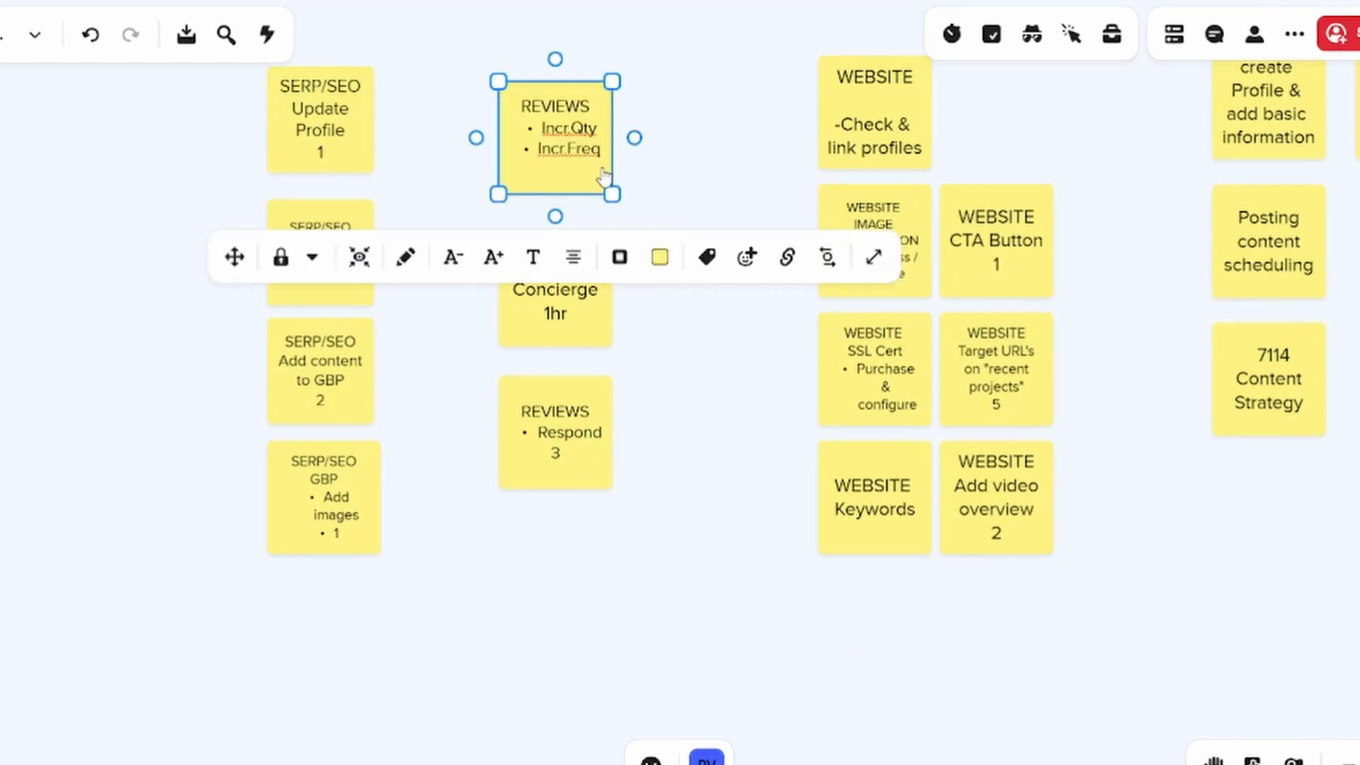
pyautogui.moveTo(425, 585); pyautogui.dragTo(637, 764)
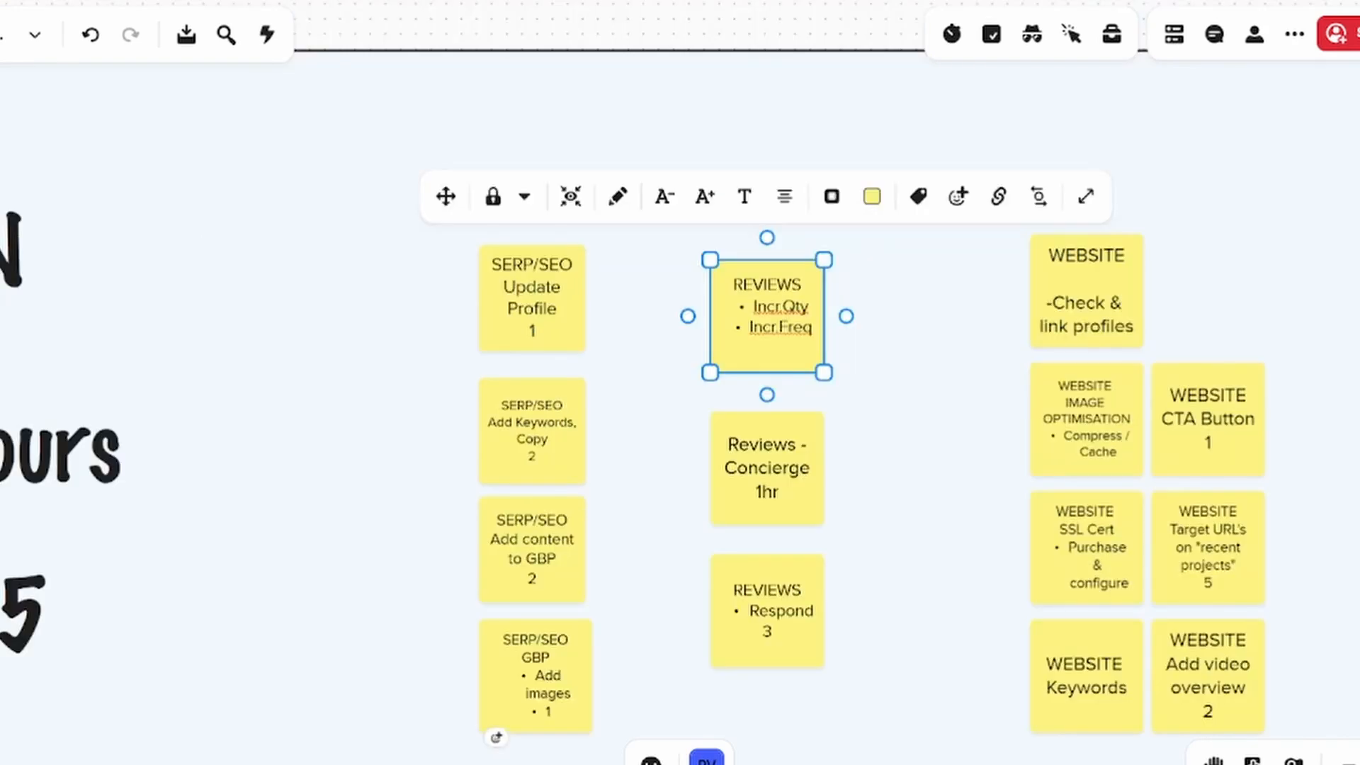
pyautogui.moveTo(316, 689); pyautogui.dragTo(367, 719)
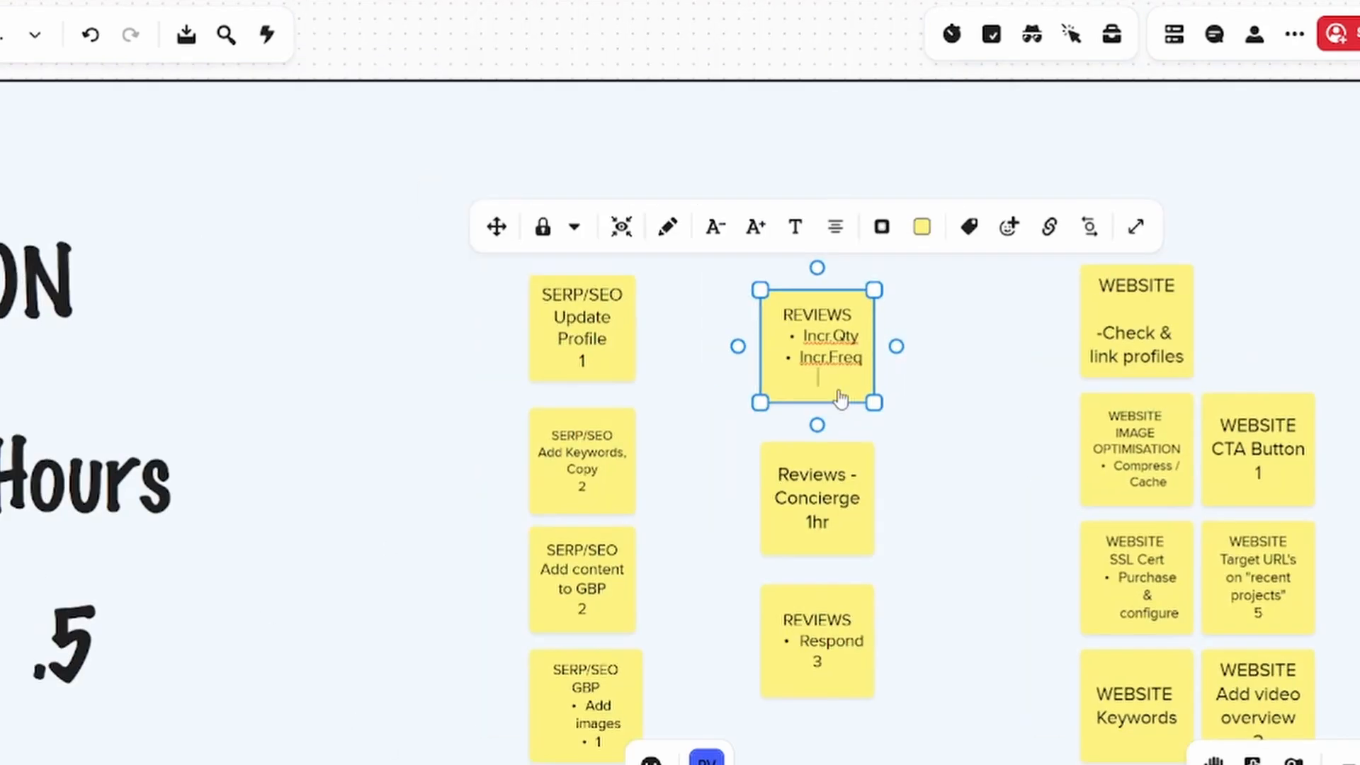
pyautogui.write('3')
# Check the one-hour conversion in the ESTIMATION table and replace the hour estimate on the Reviews - Concierge note with 2
pyautogui.moveTo(525, 499); pyautogui.dragTo(1057, 32)
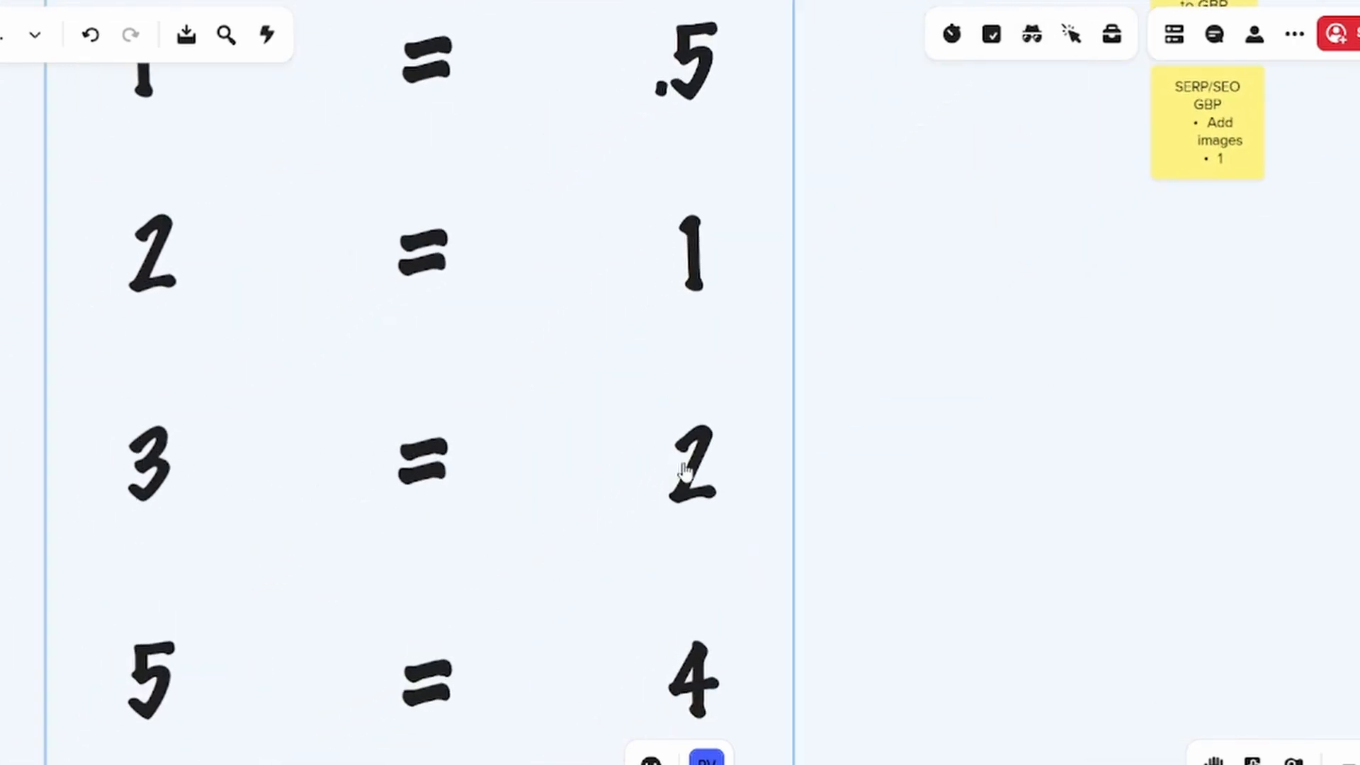
pyautogui.moveTo(1047, 270); pyautogui.dragTo(326, 689)
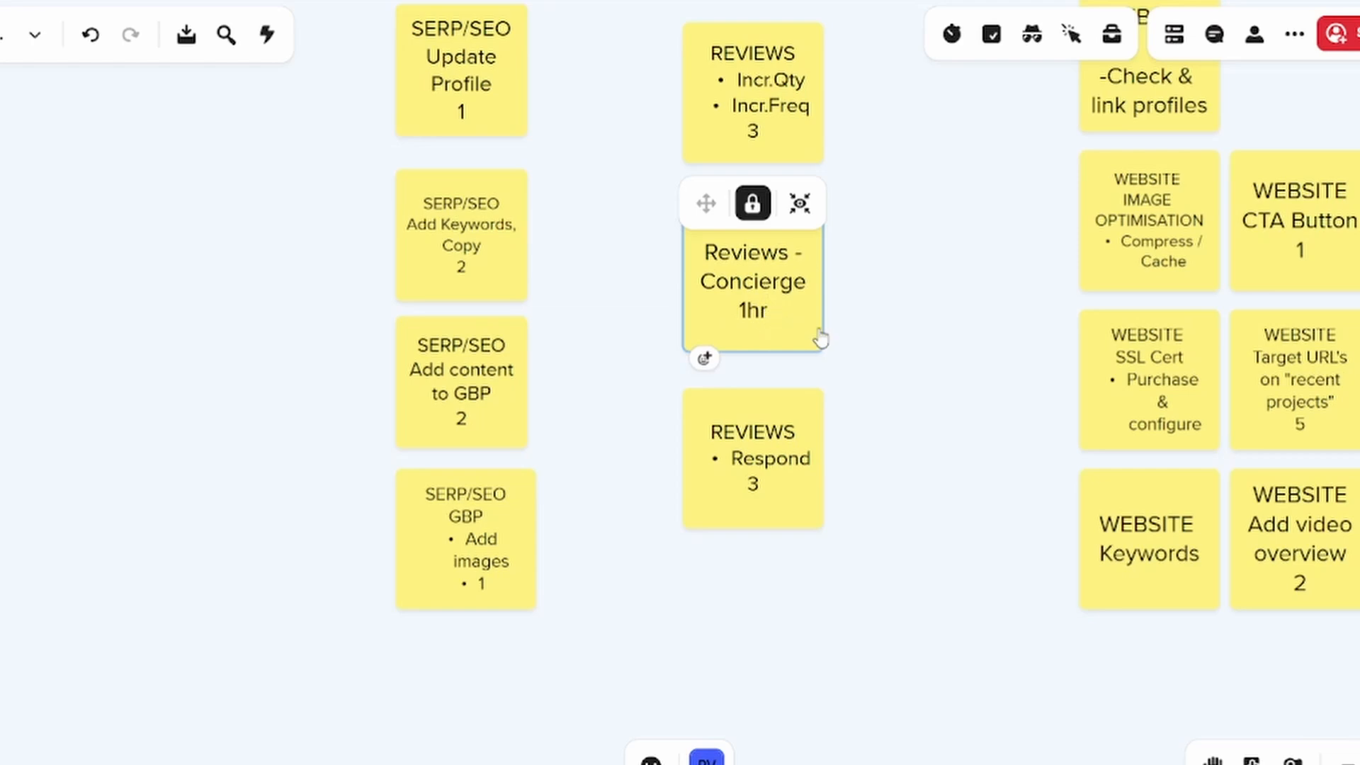
pyautogui.scroll(-5, 871, 368)
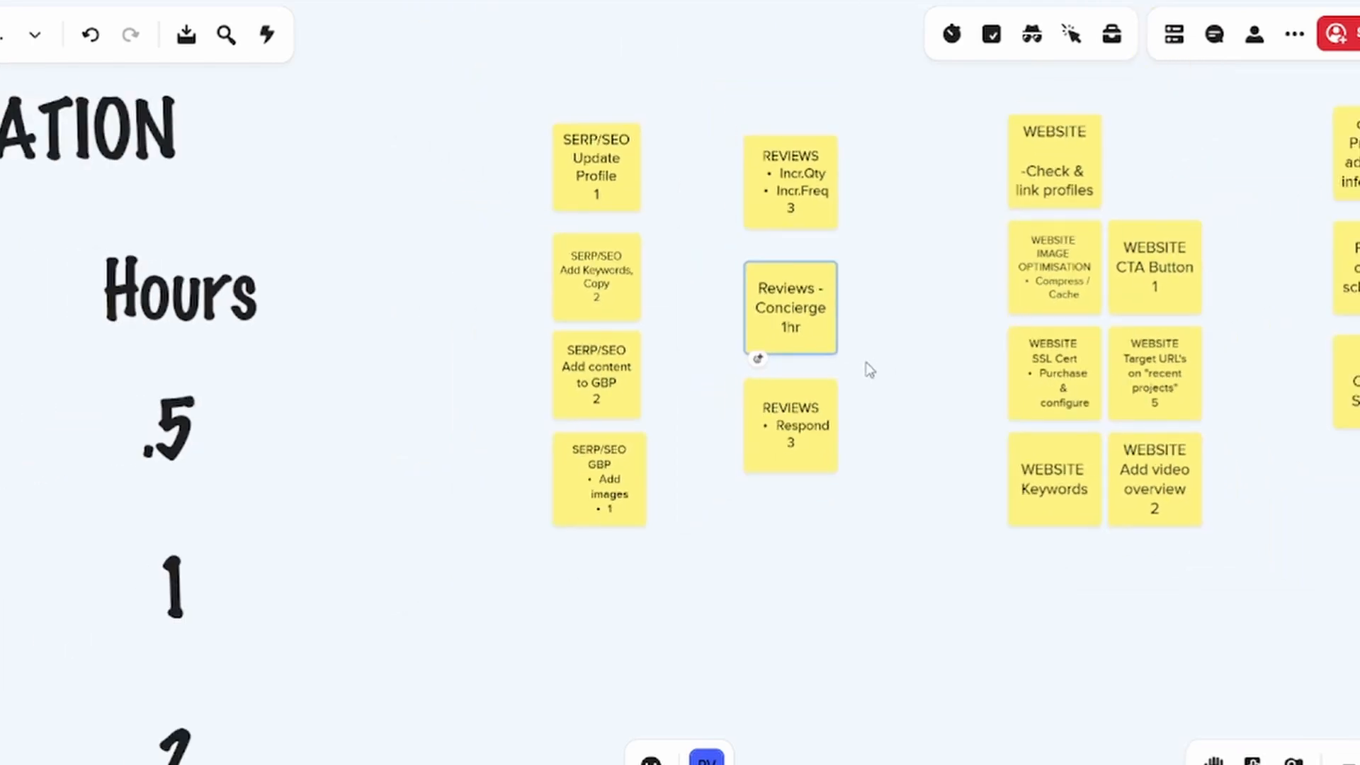
pyautogui.scroll(-1, 869, 370)
pyautogui.click(169, 532)
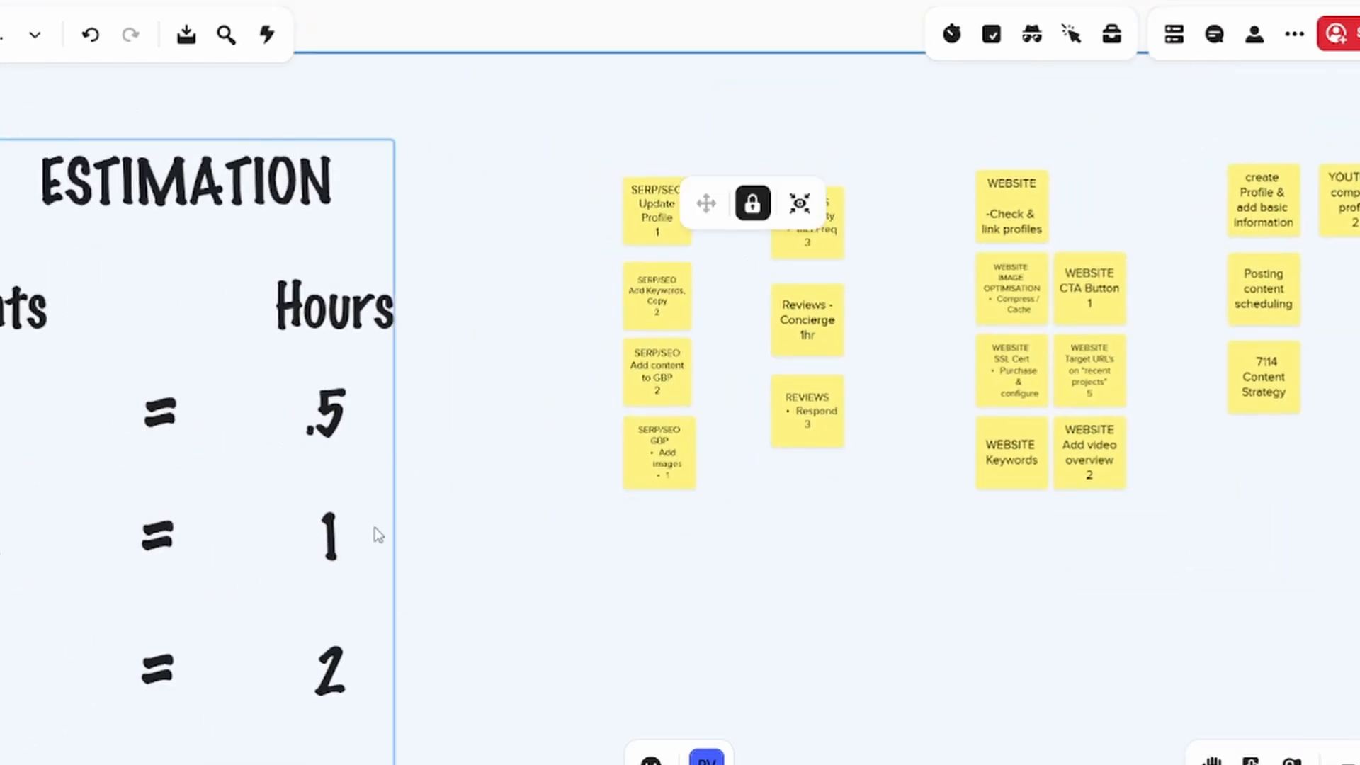
pyautogui.click(808, 333)
pyautogui.click(807, 337)
pyautogui.click(814, 343)
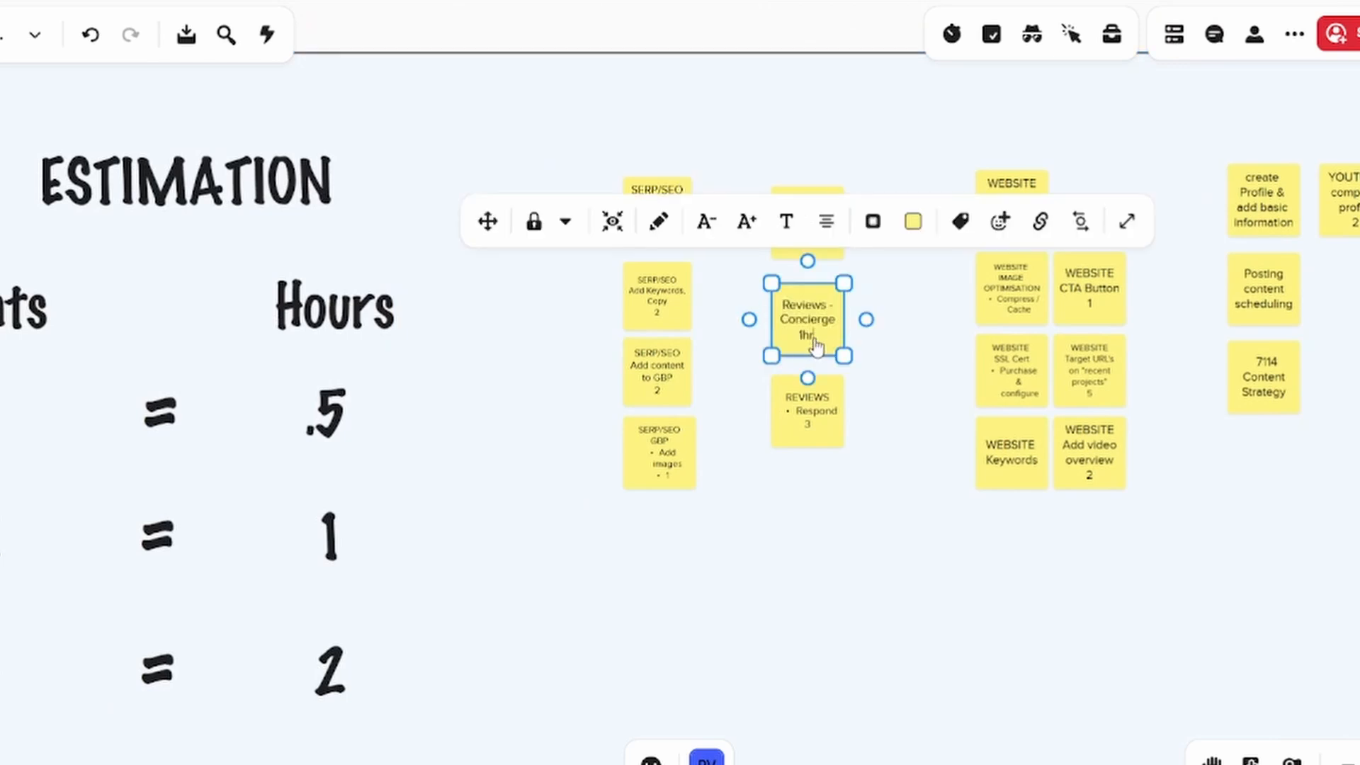
pyautogui.press('BackSpace')
pyautogui.press('BackSpace')
pyautogui.press('BackSpace')
pyautogui.write('2')
pyautogui.click(862, 485)
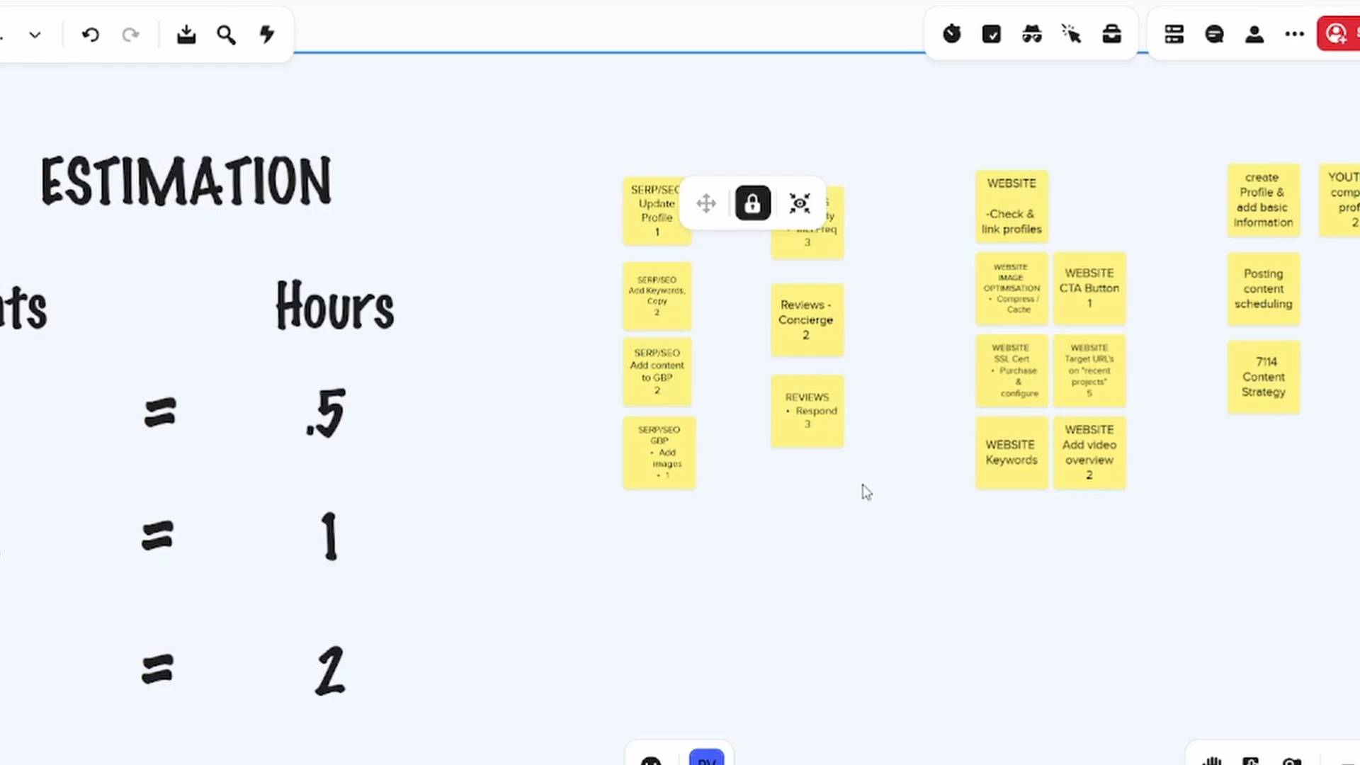
# Compare the estimate on the REVIEWS Respond note with its hours value in the ESTIMATION table
pyautogui.click(807, 397)
pyautogui.scroll(4, 827, 433)
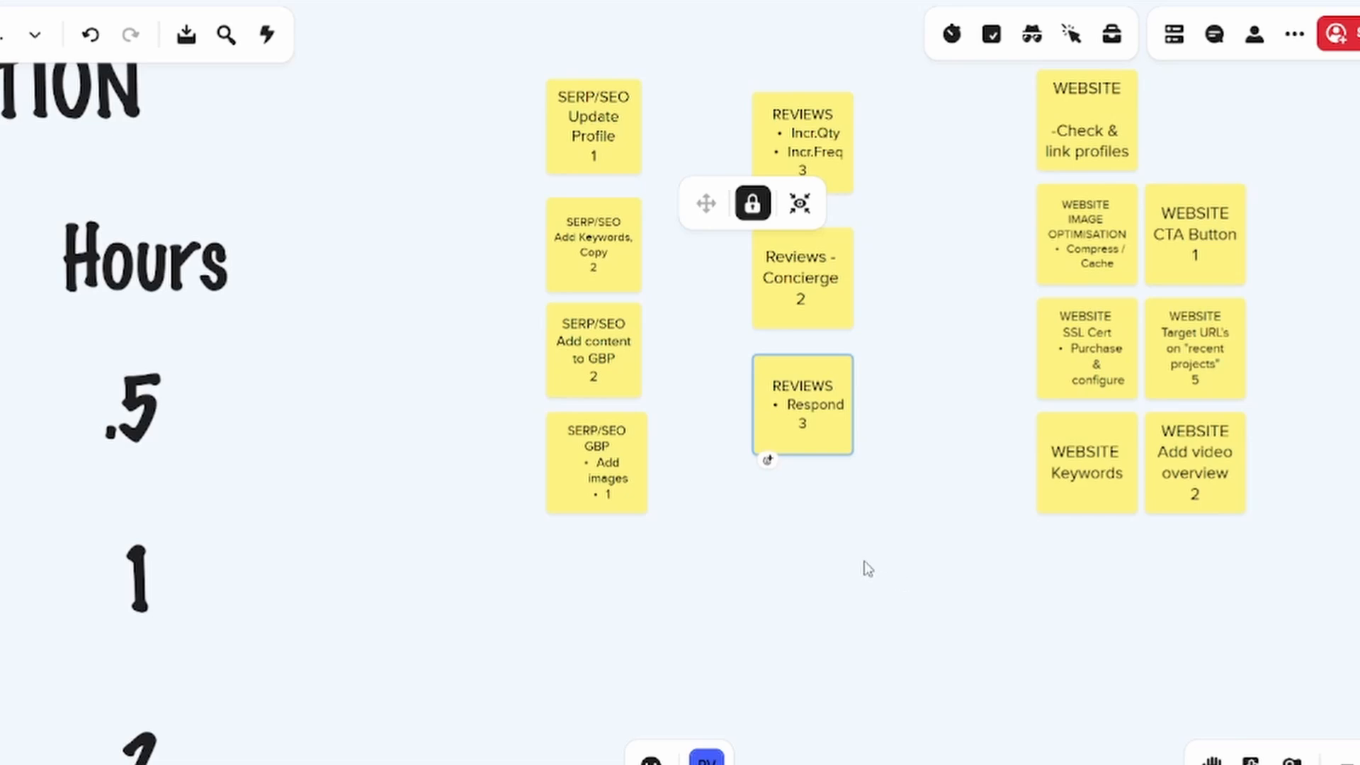
pyautogui.hscroll(-5, 864, 561)
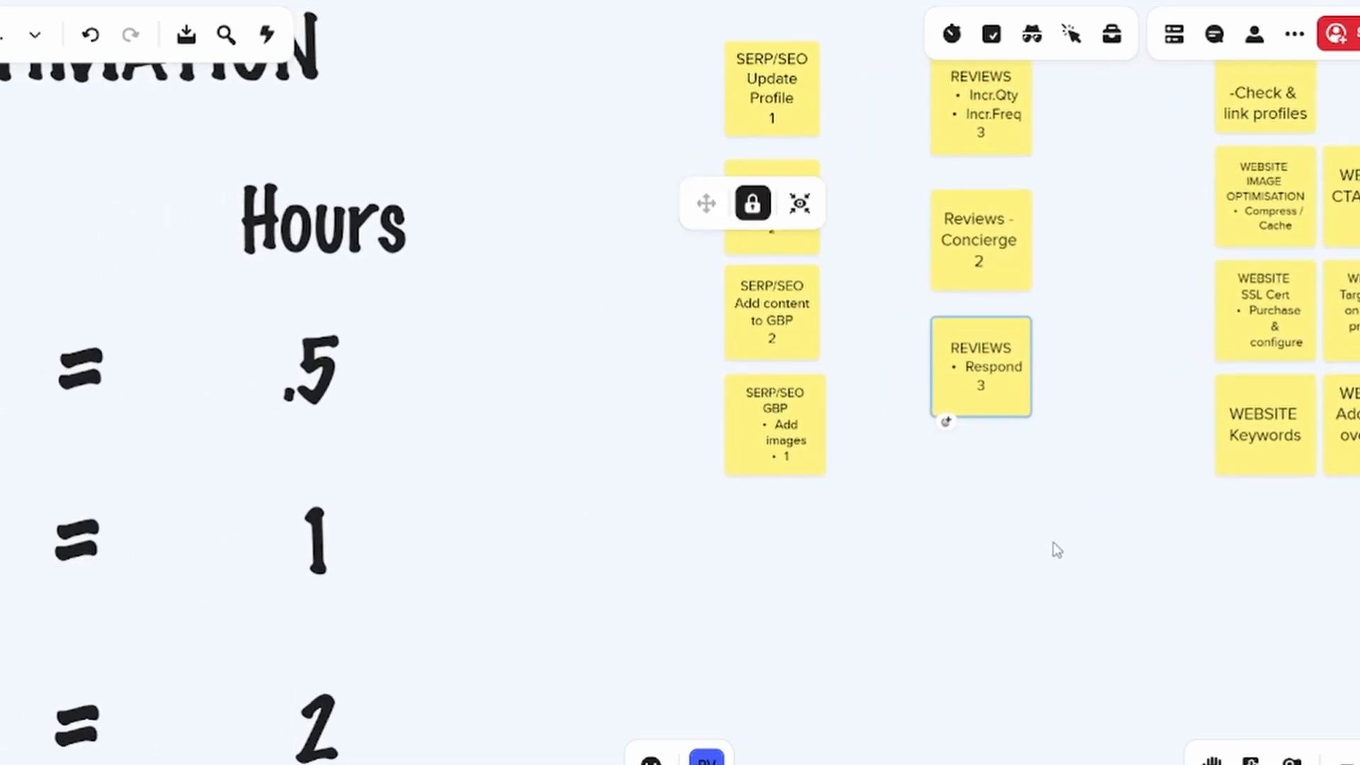
pyautogui.moveTo(935, 565); pyautogui.dragTo(1150, 437)
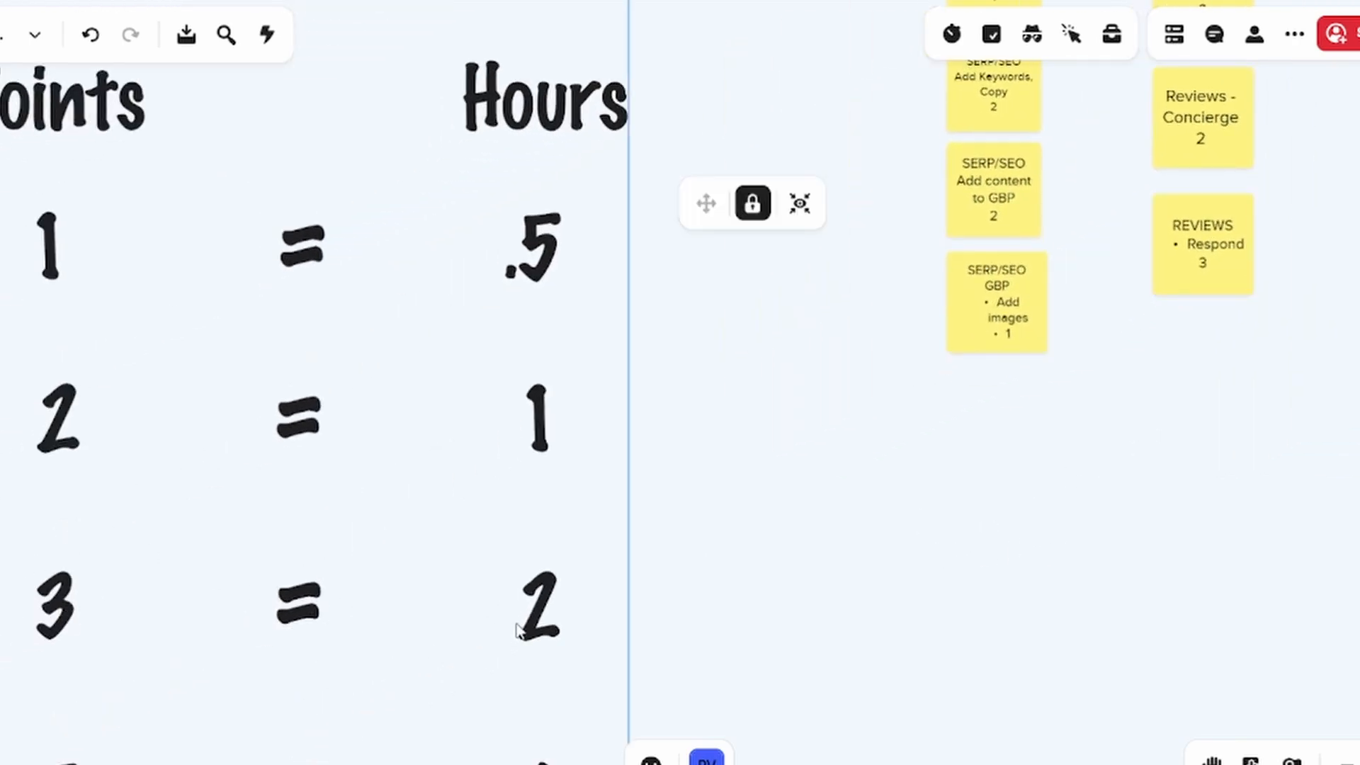
pyautogui.moveTo(1084, 525); pyautogui.dragTo(633, 637)
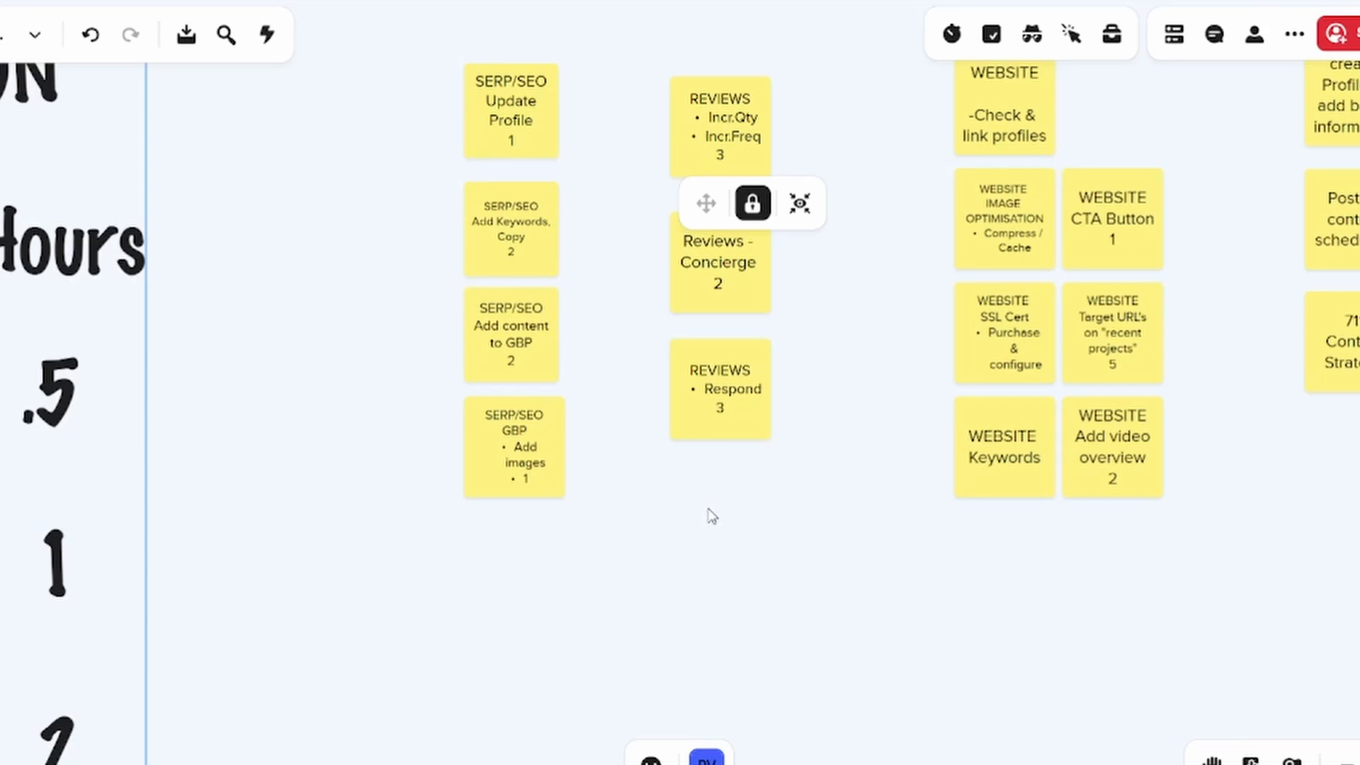
pyautogui.scroll(-2, 813, 550)
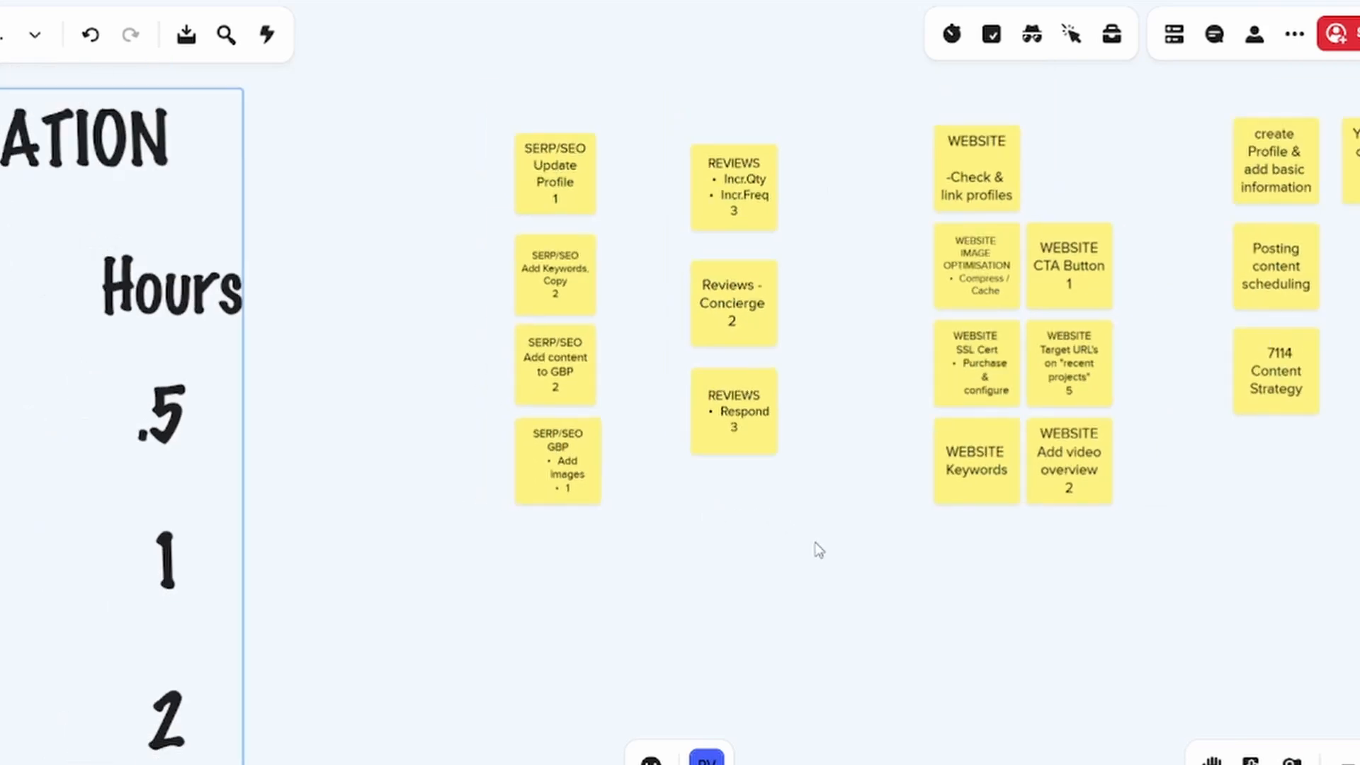
# Add estimates to the Instagram notes: 1 for Check & update the profile, 2 each for Post content Scheduling and Add followers
pyautogui.moveTo(770, 551); pyautogui.dragTo(624, 607)
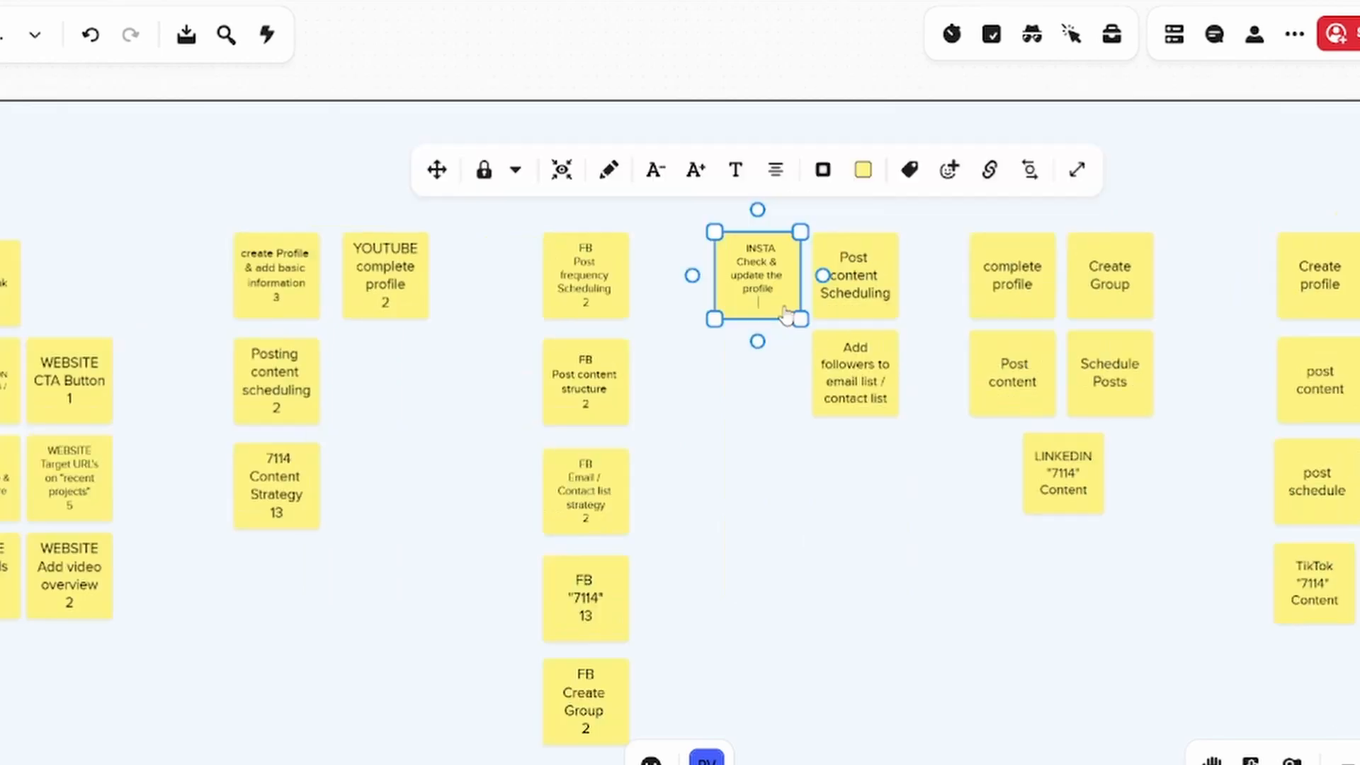
pyautogui.click(882, 298)
pyautogui.click(853, 339)
pyautogui.press('Return')
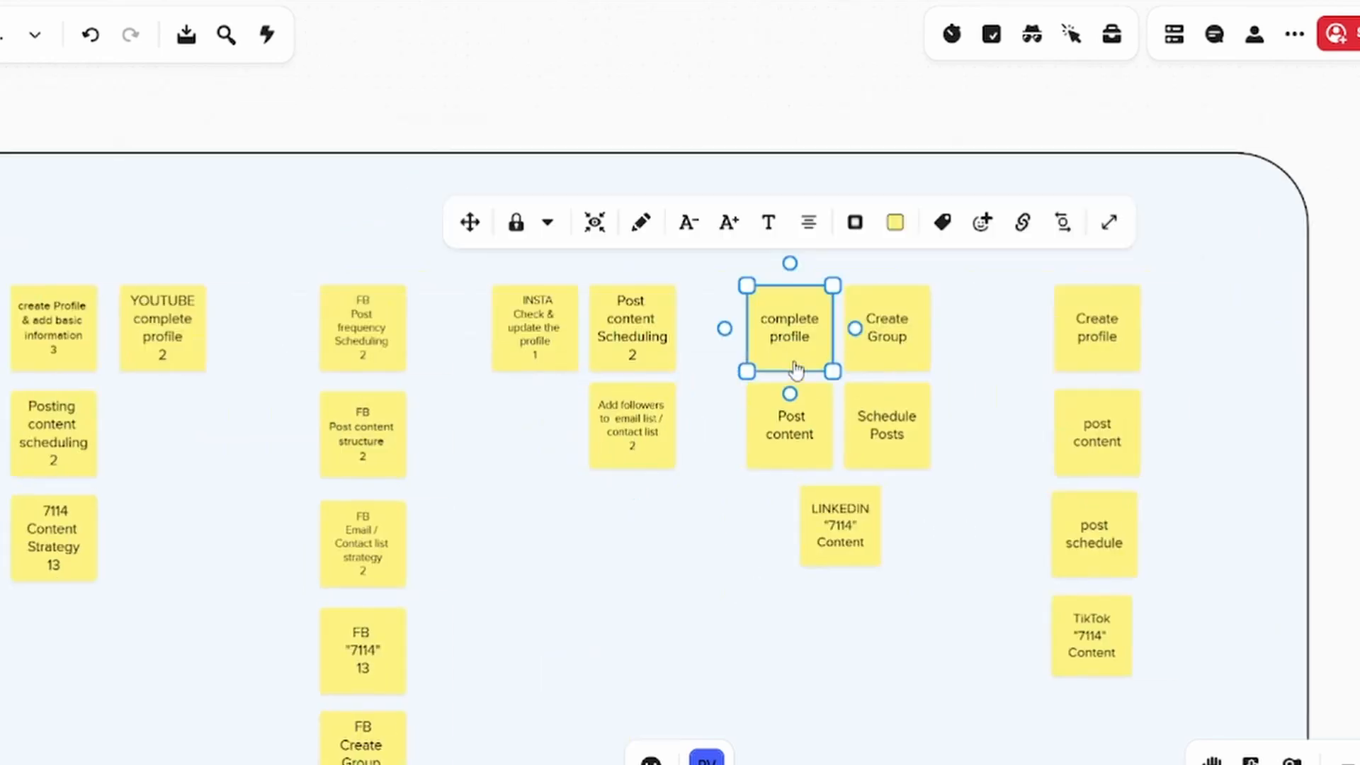
pyautogui.press('Return')
pyautogui.write('2')
# Add estimates to the LinkedIn notes: 2 each for complete profile, Create Group, Post content and Schedule Posts, and 13 for "7114" Content
pyautogui.click(814, 424)
pyautogui.press('Return')
pyautogui.write('2')
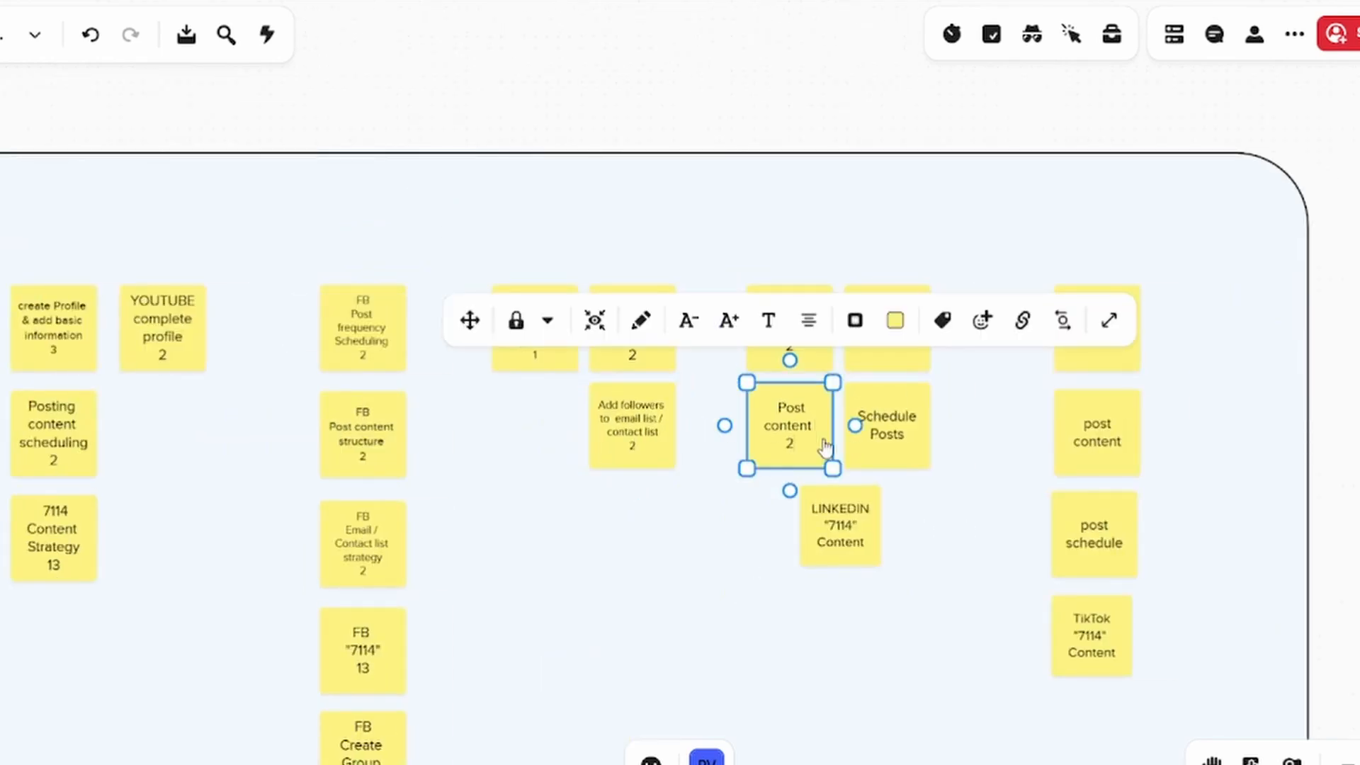
pyautogui.click(919, 449)
pyautogui.press('Return')
pyautogui.write('2')
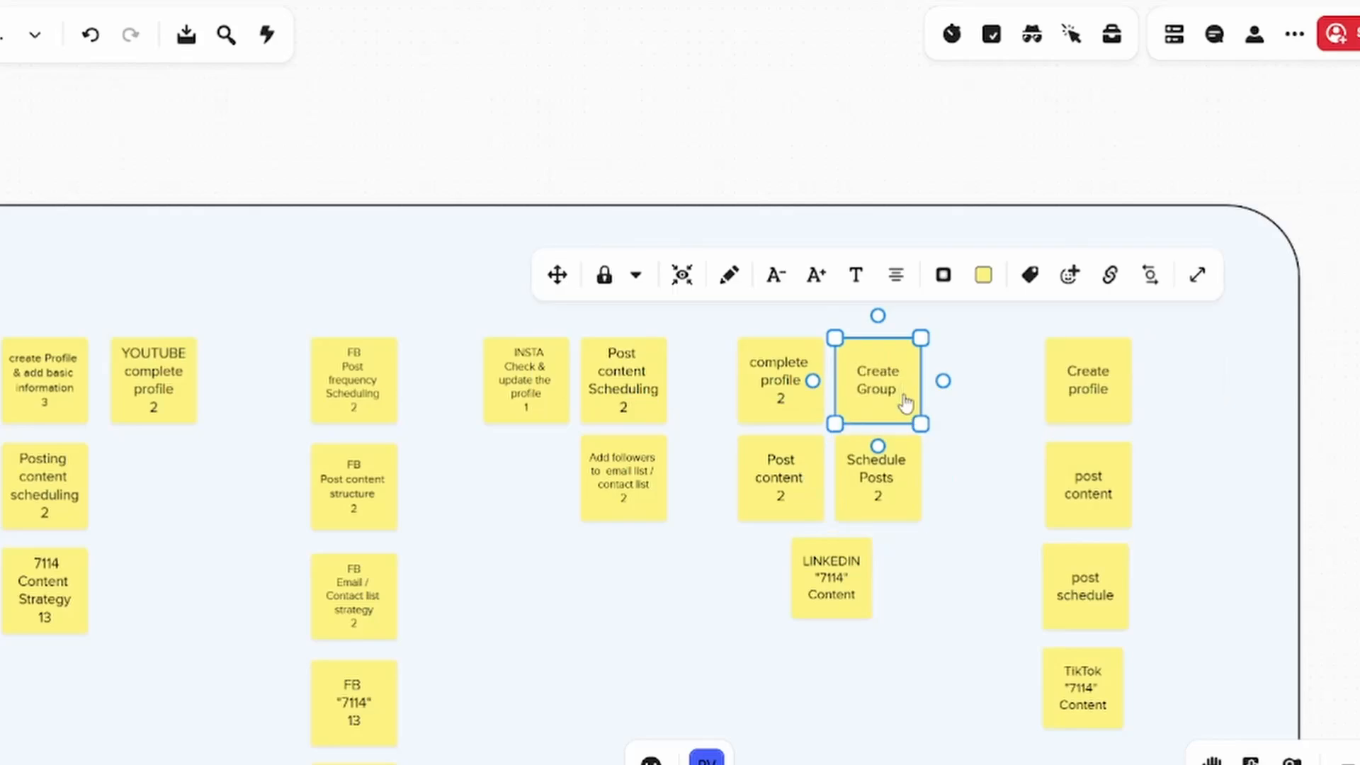
pyautogui.write('2')
pyautogui.click(850, 567)
pyautogui.press('Return')
pyautogui.write('13')
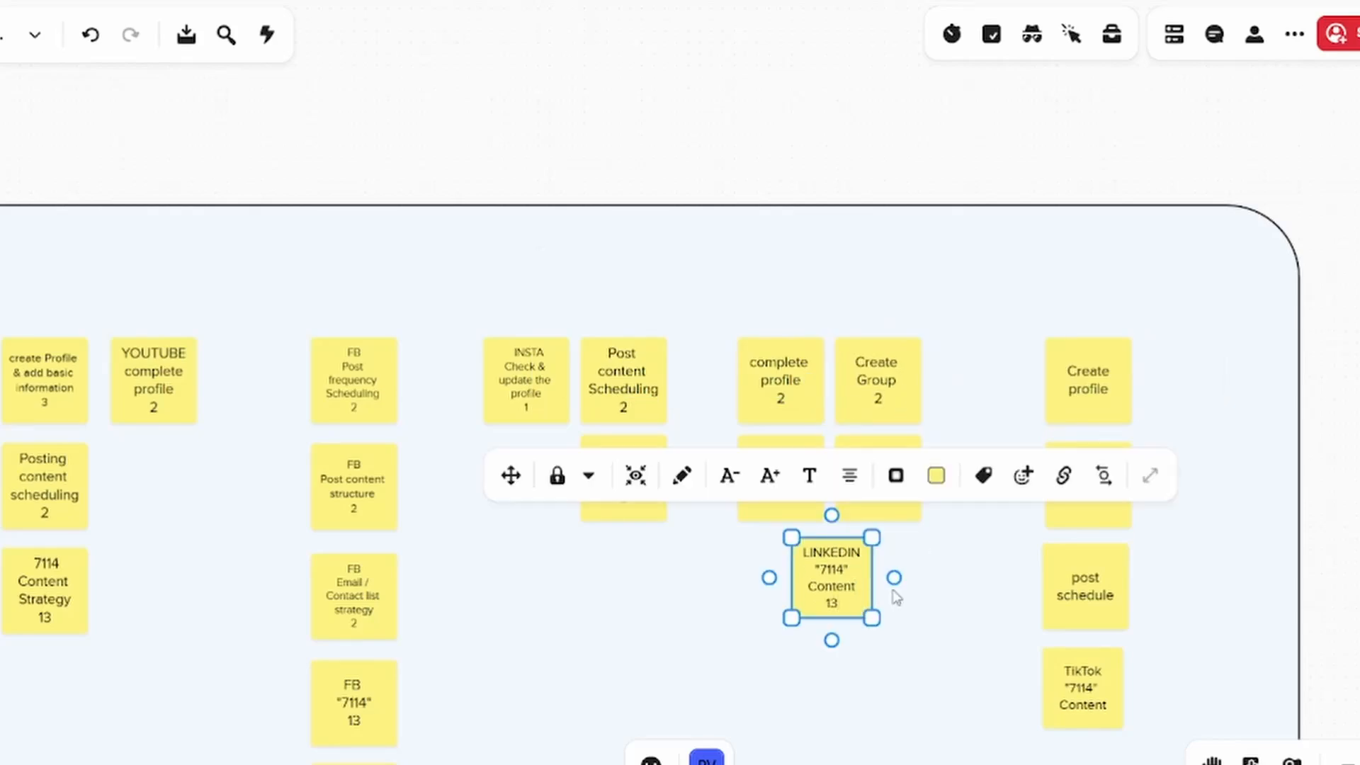
# Add estimates to the TikTok notes: 2 each for Create profile, post content and post schedule, and 13 for "7114" Content
pyautogui.doubleClick(747, 367)
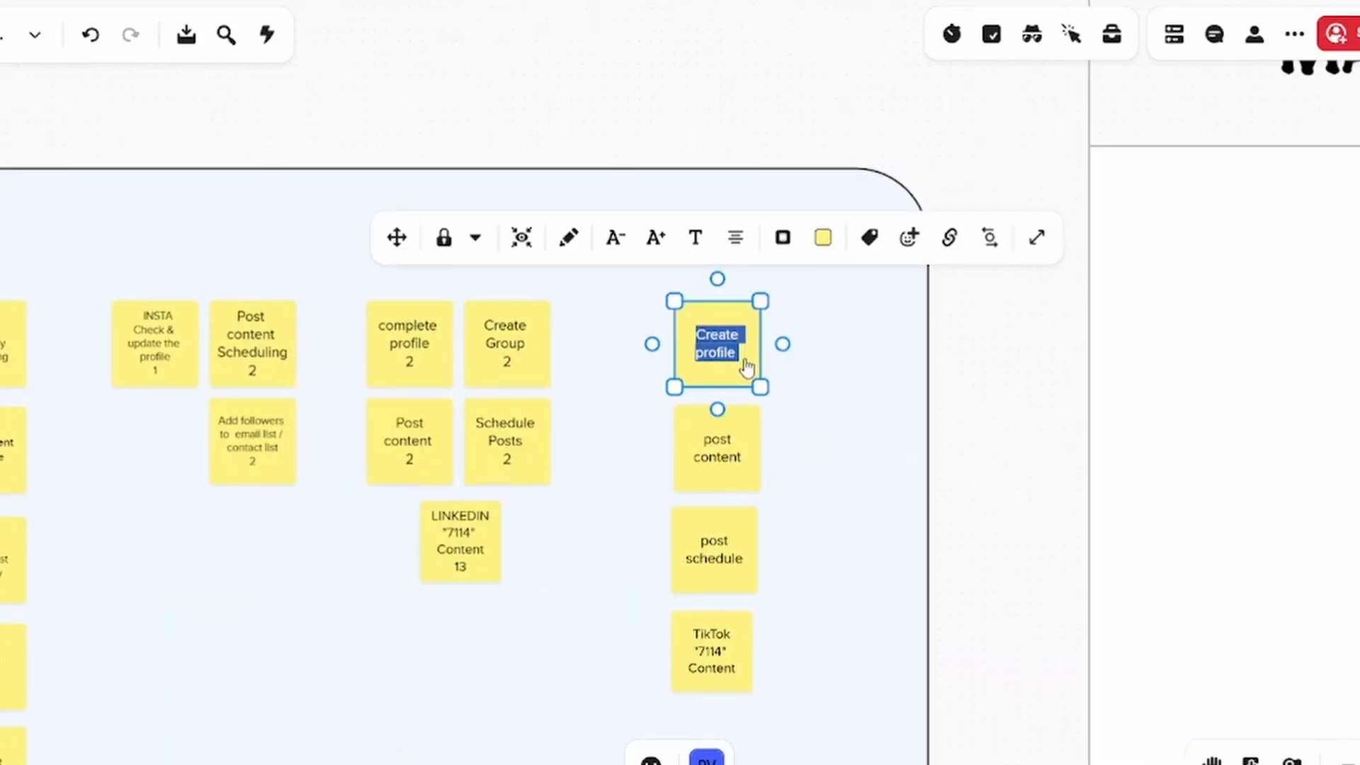
pyautogui.press('Return')
pyautogui.write('2')
pyautogui.doubleClick(749, 468)
pyautogui.press('Return')
pyautogui.write('2')
pyautogui.doubleClick(752, 567)
pyautogui.press('Return')
pyautogui.write('2')
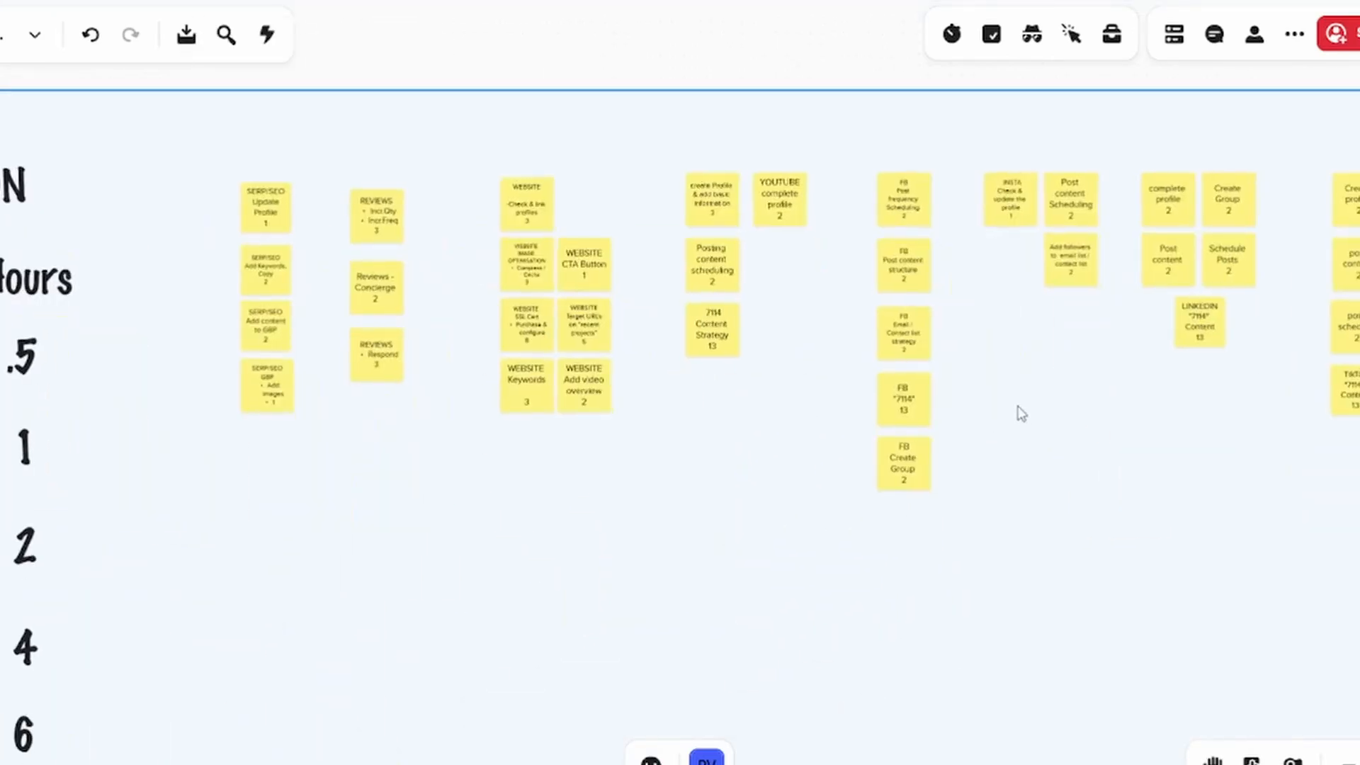
# Review the estimates on all channels' notes and examine the MARSHALL(ing) and TO DO columns of the planning board
pyautogui.hscroll(1, 1001, 410)
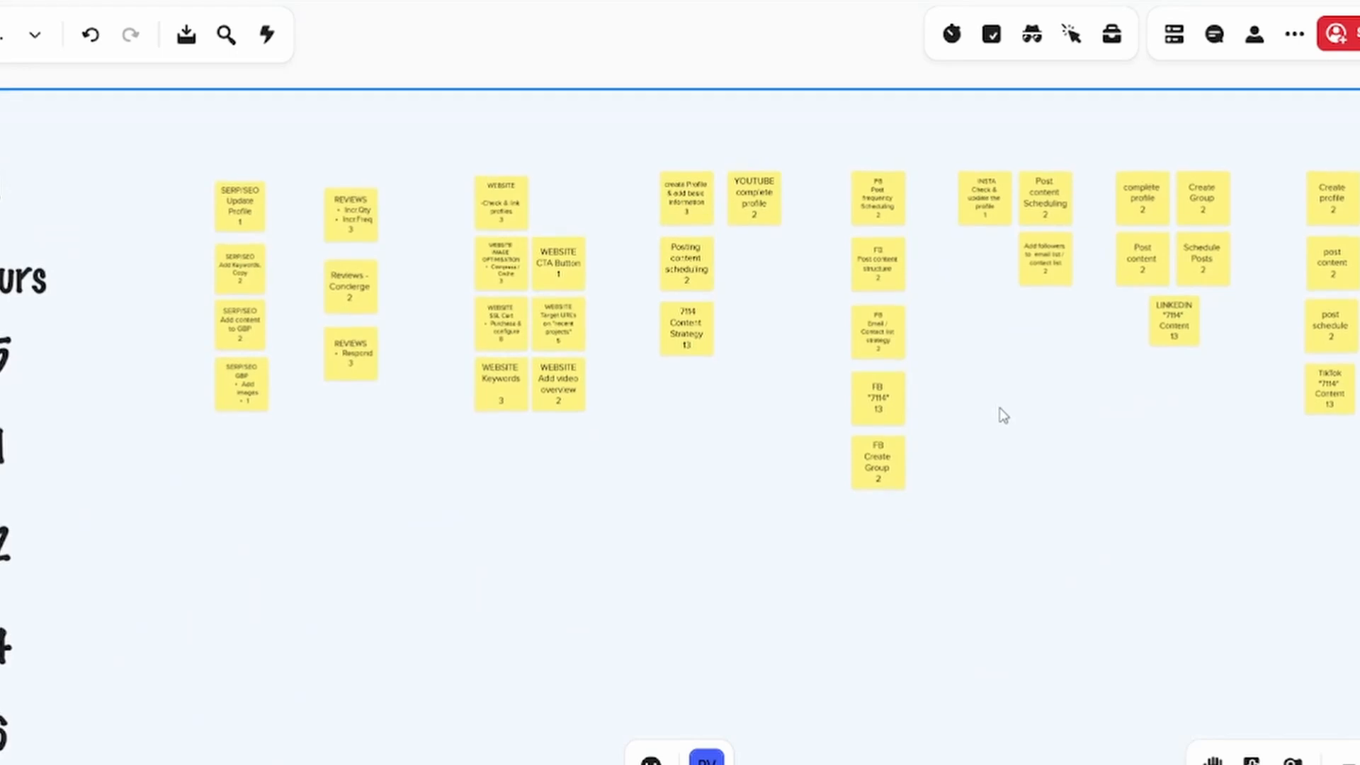
pyautogui.scroll(1, 981, 451)
pyautogui.scroll(1, 847, 498)
pyautogui.hscroll(1, 786, 510)
pyautogui.scroll(-1, 786, 510)
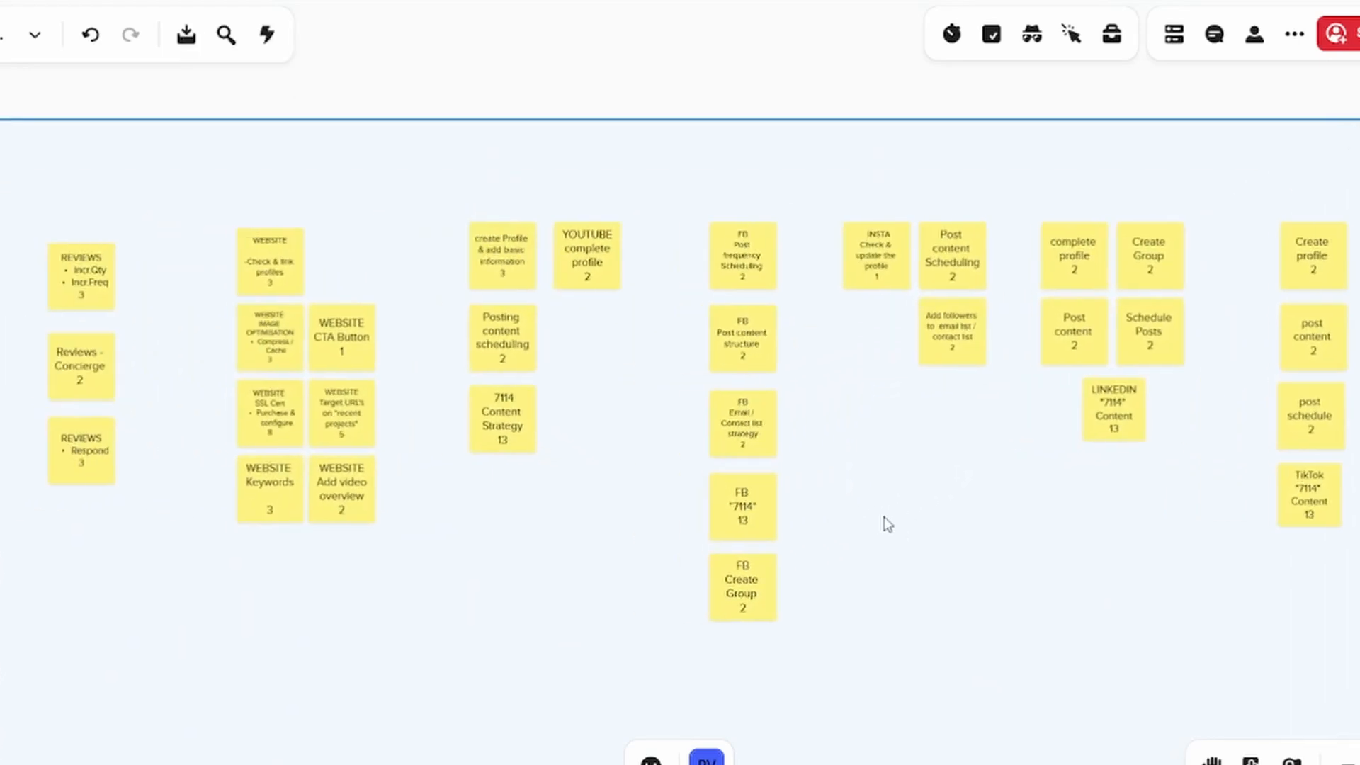
pyautogui.moveTo(887, 524); pyautogui.dragTo(923, 524)
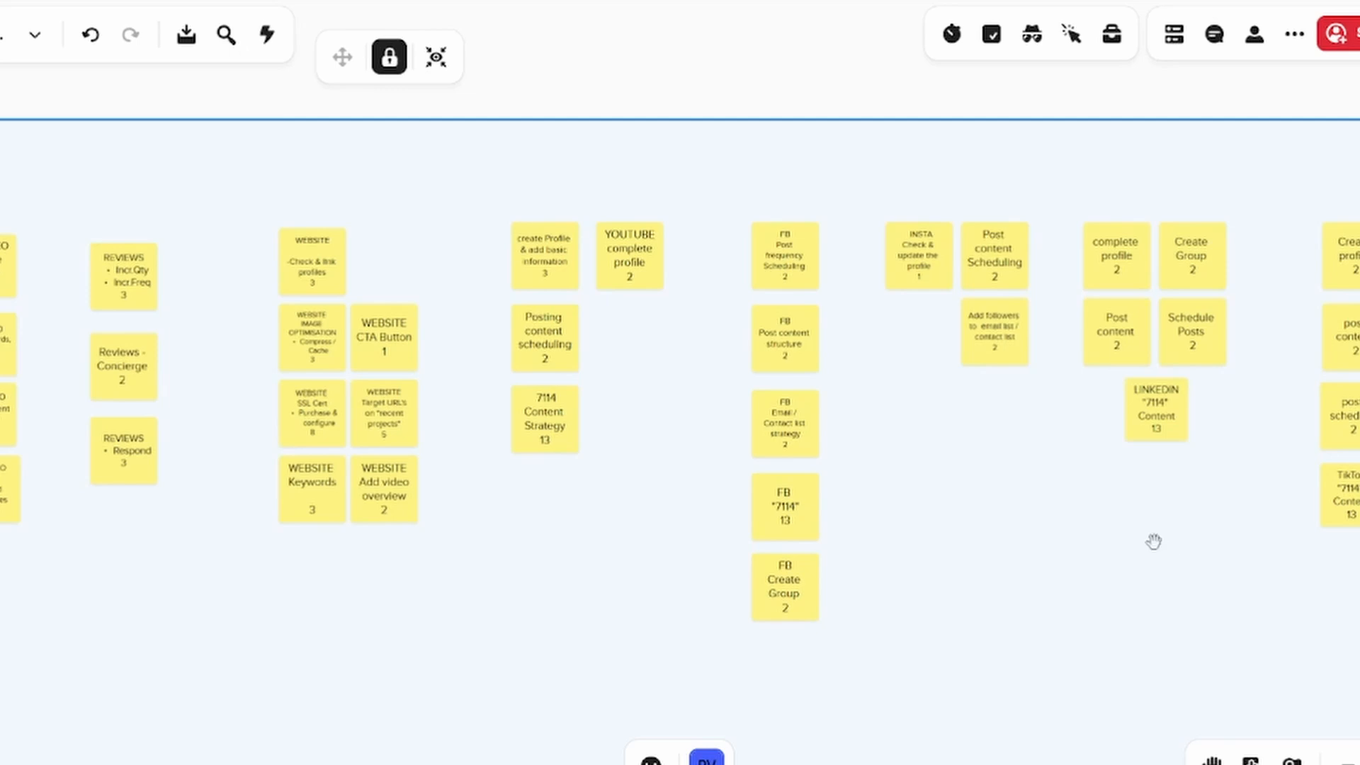
pyautogui.moveTo(1166, 550); pyautogui.dragTo(384, 577)
pyautogui.moveTo(777, 513); pyautogui.dragTo(219, 540)
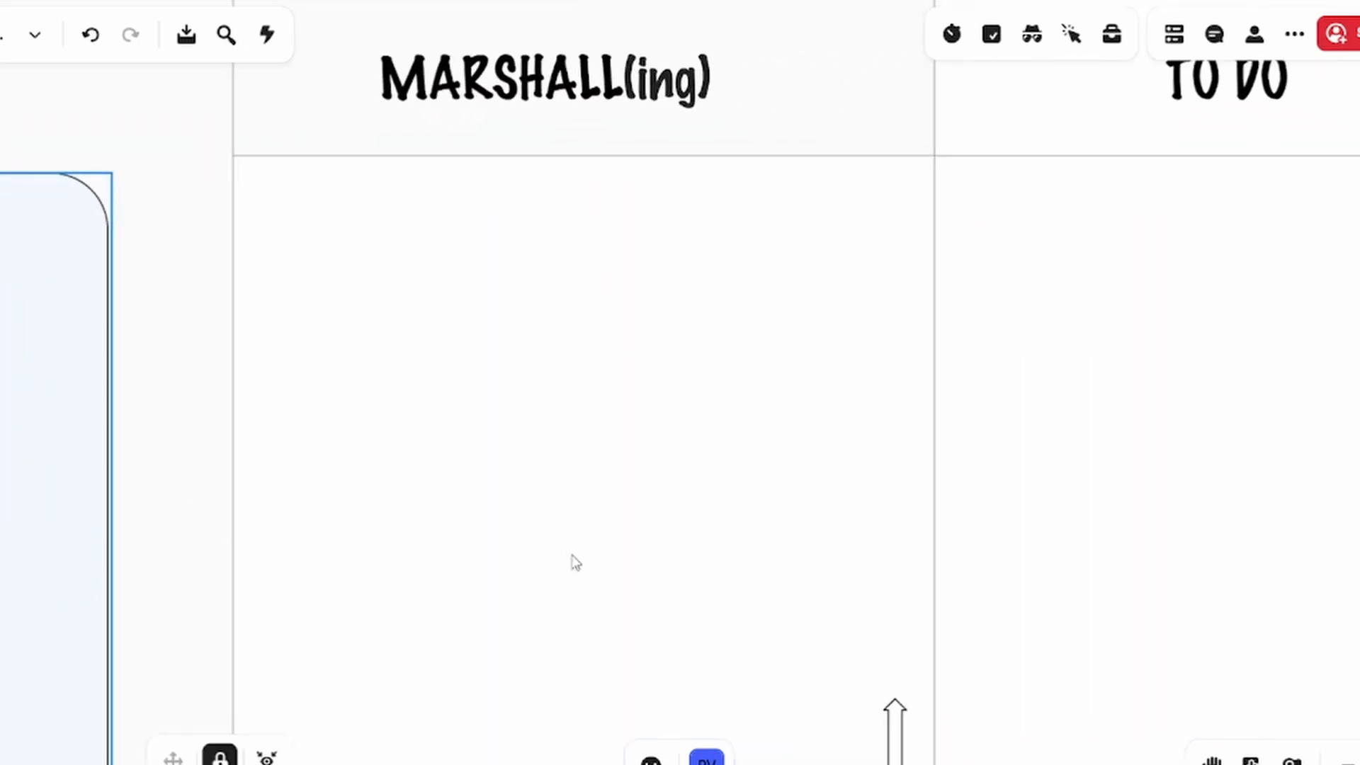
pyautogui.scroll(2, 560, 153)
pyautogui.moveTo(643, 220); pyautogui.dragTo(619, 368)
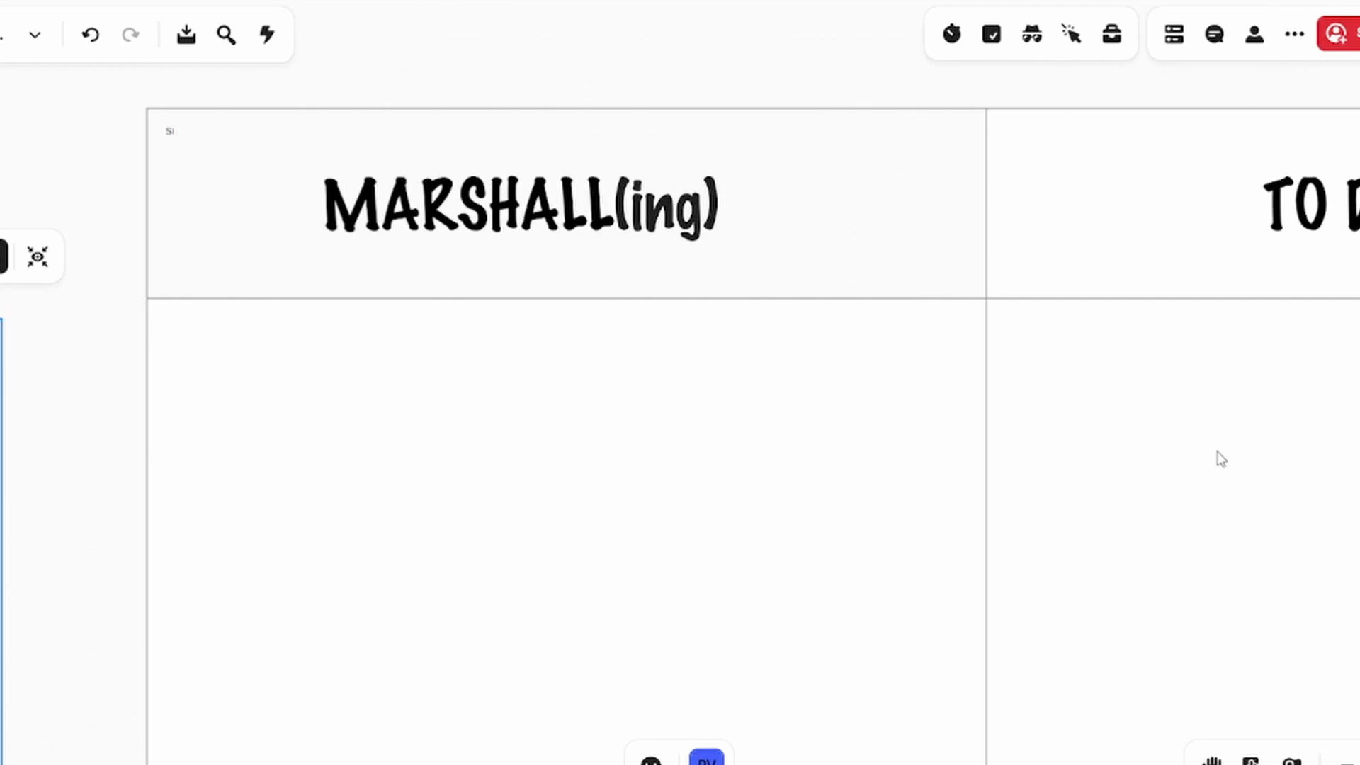
# Examine the MARSHALL(ing) and TO DO columns of the planning board, including their Priority and Value arrows, beside the estimated notes
pyautogui.moveTo(635, 519); pyautogui.dragTo(634, 468)
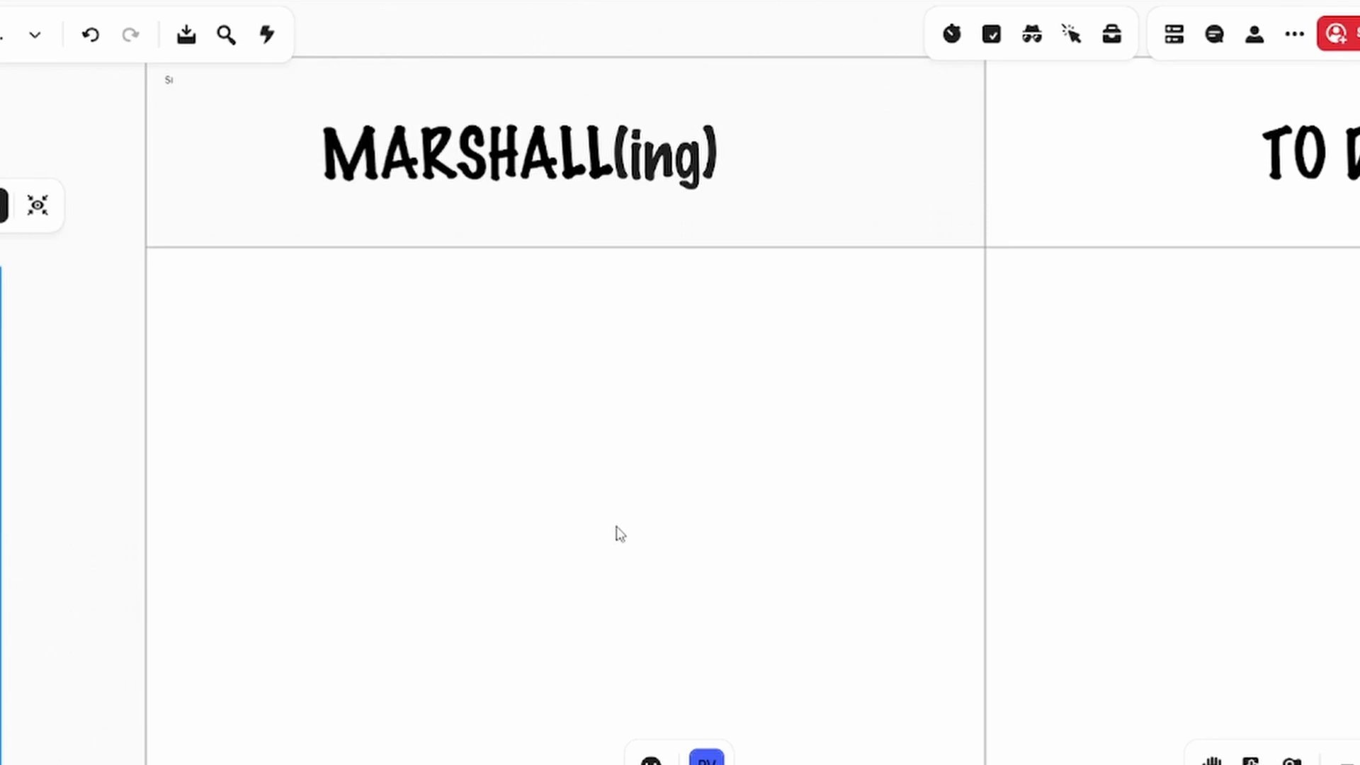
pyautogui.scroll(-3, 616, 527)
pyautogui.moveTo(536, 581); pyautogui.dragTo(1359, 430)
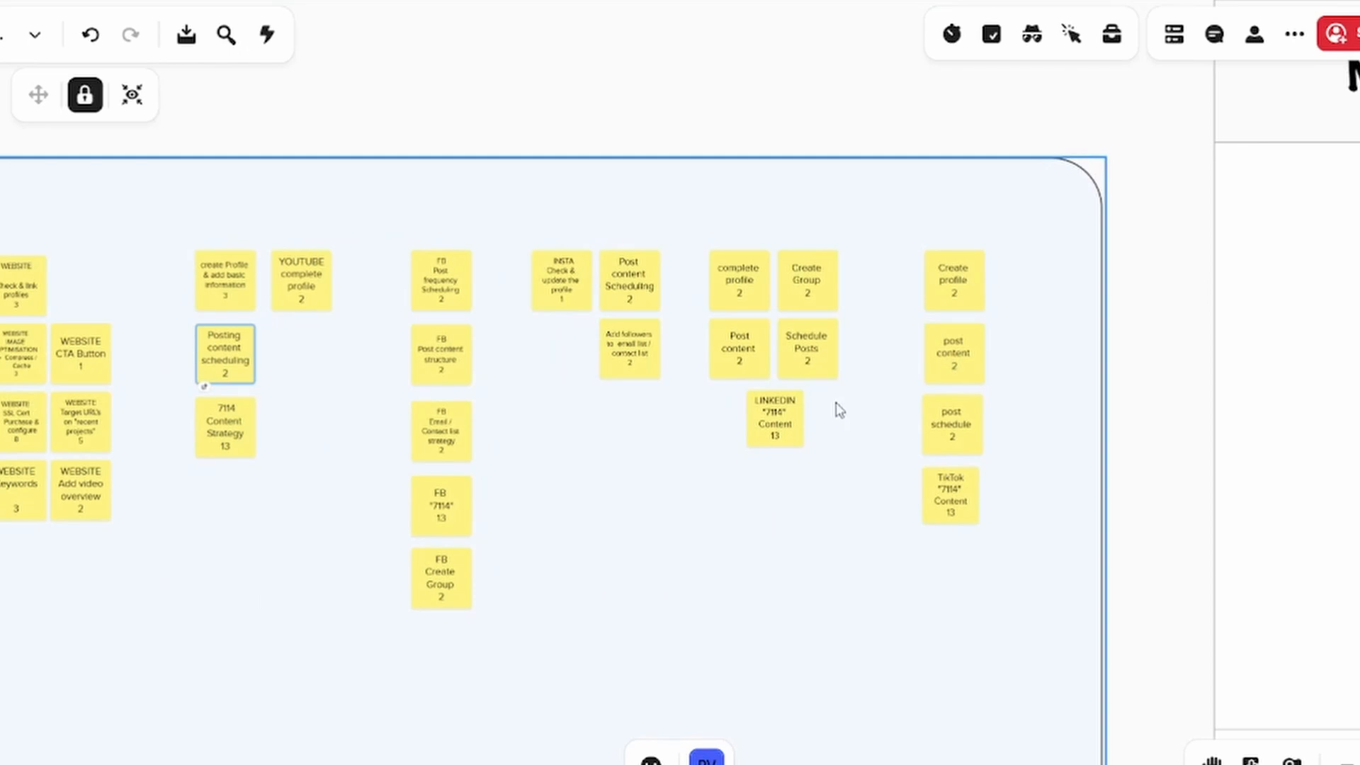
pyautogui.moveTo(590, 646); pyautogui.dragTo(150, 631)
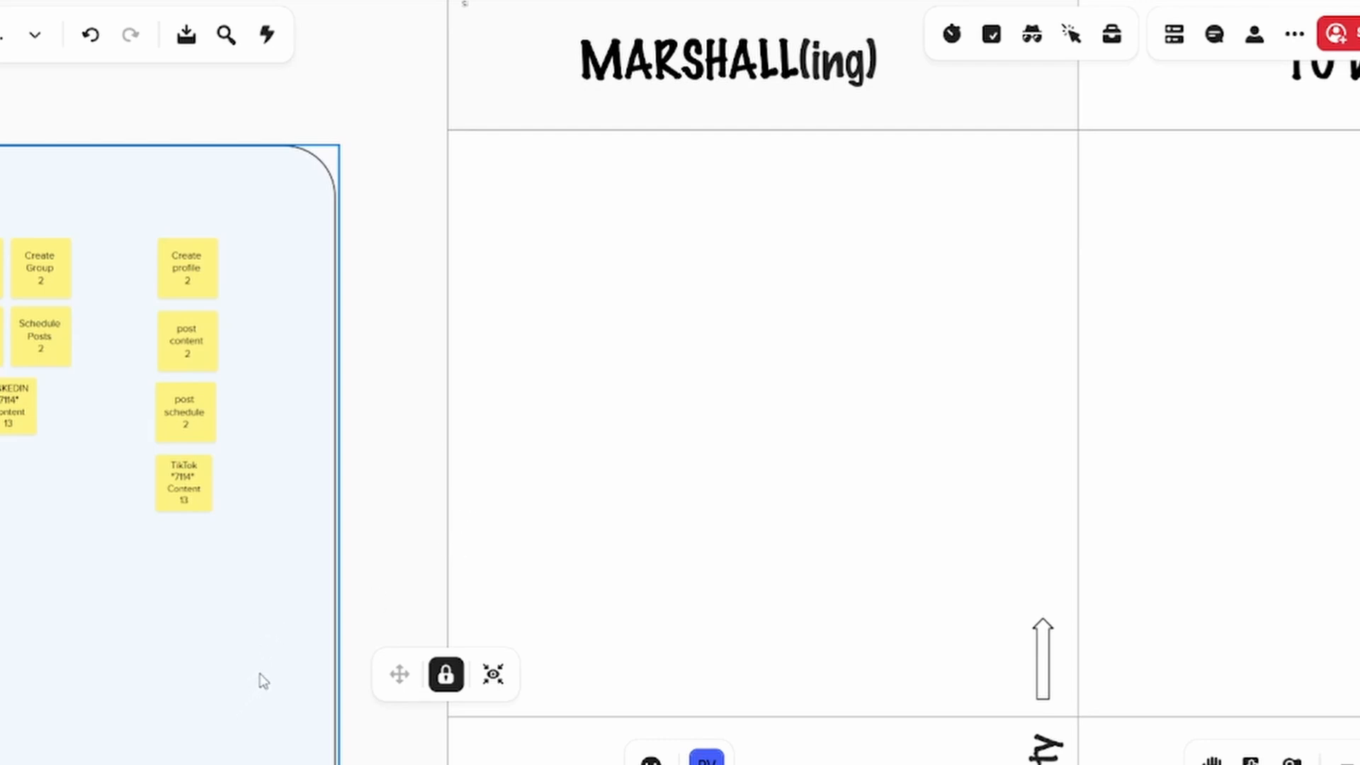
pyautogui.scroll(-5, 768, 486)
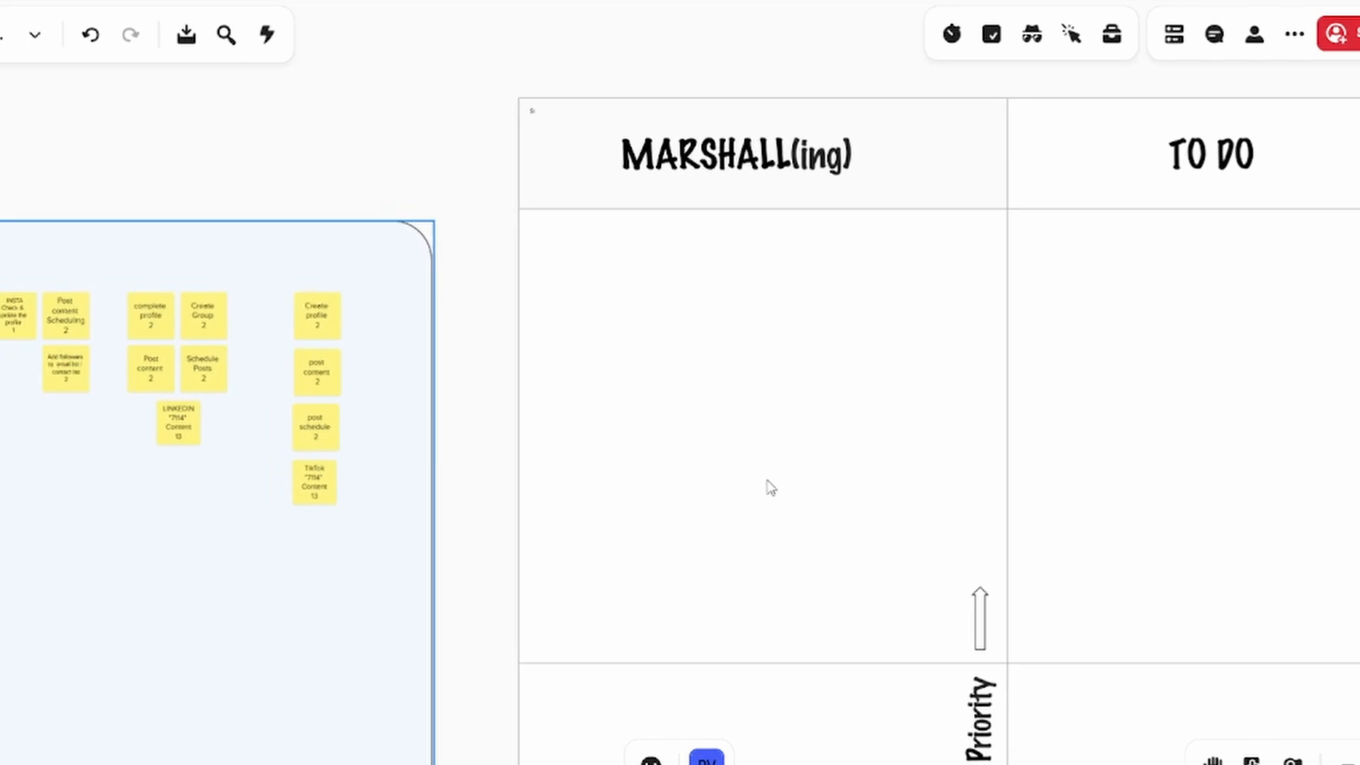
pyautogui.moveTo(734, 465); pyautogui.dragTo(418, 469)
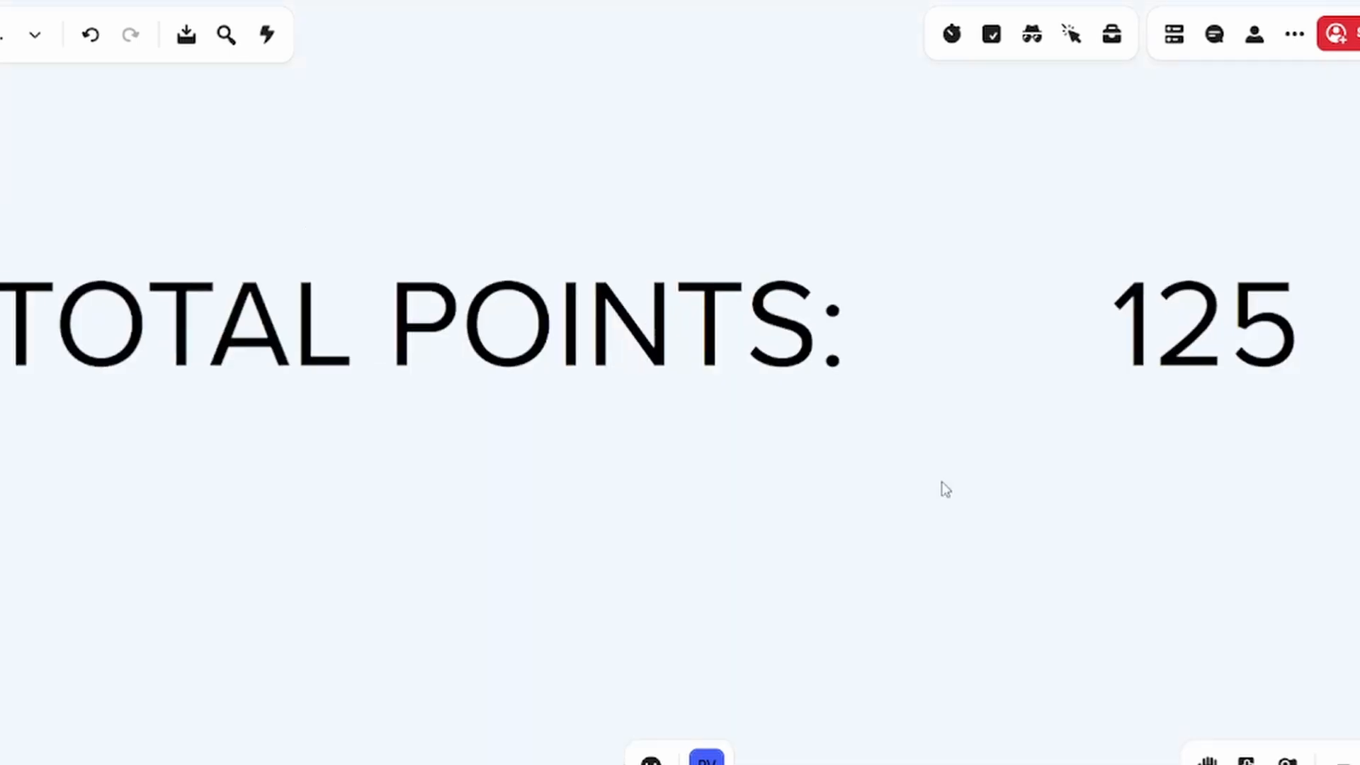
pyautogui.scroll(-1, 946, 489)
pyautogui.scroll(1, 947, 489)
pyautogui.click(946, 490)
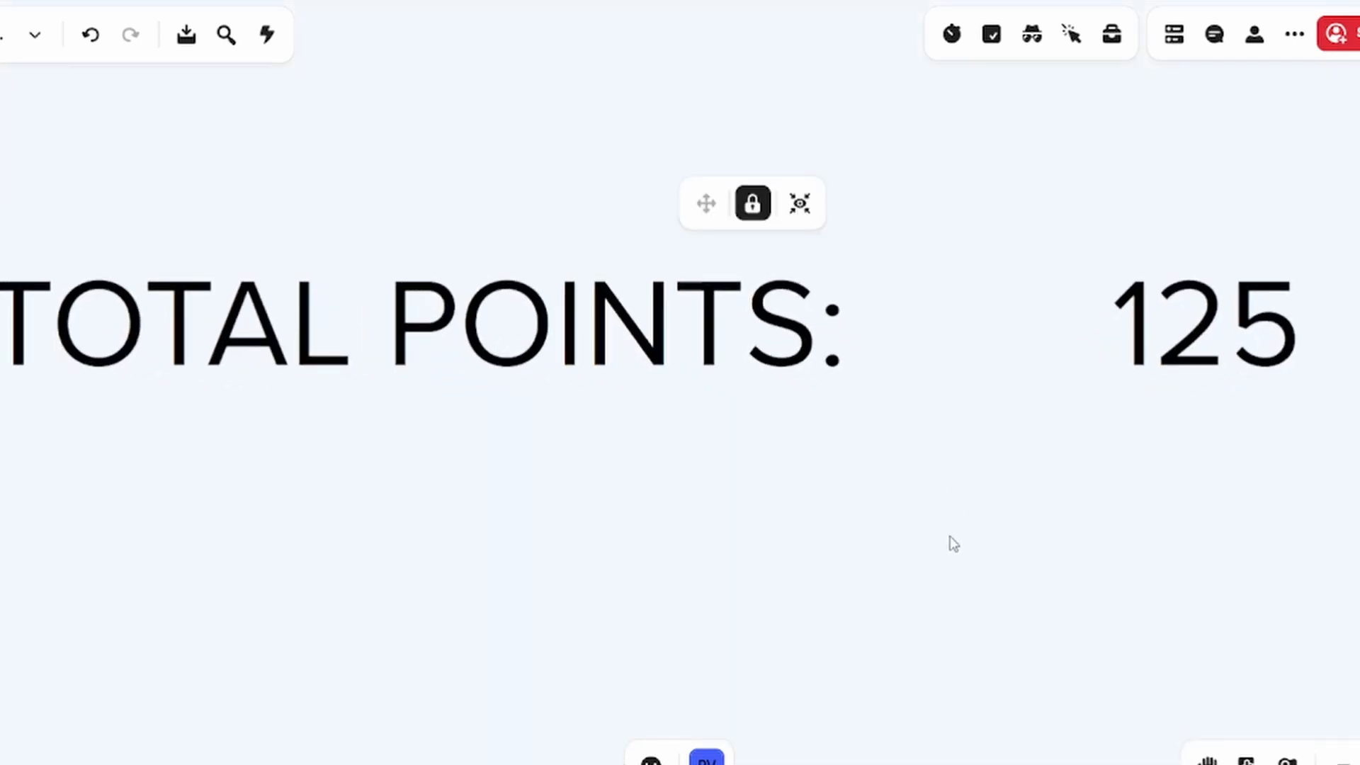
# Review the total points figure and the estimated notes of every channel to decide which ones to marshal first
pyautogui.scroll(-3, 962, 530)
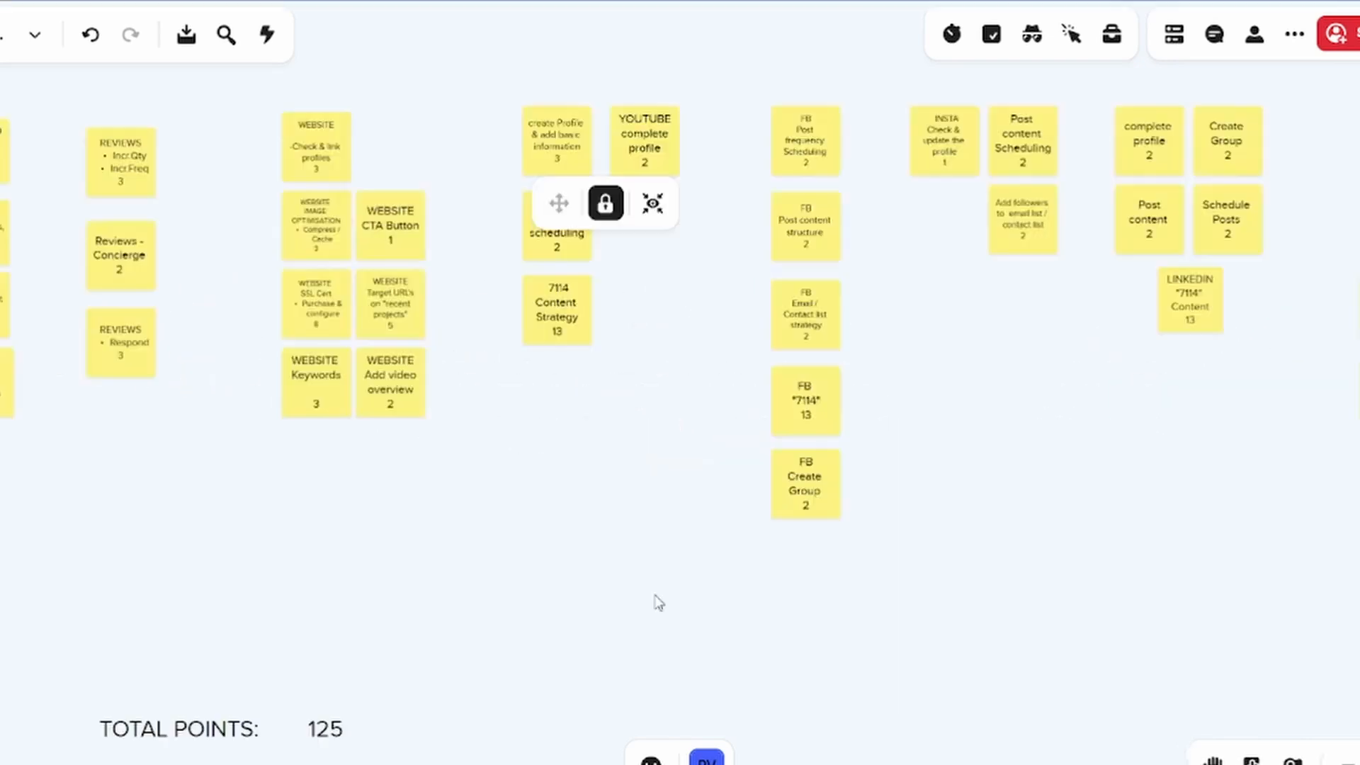
pyautogui.scroll(-1, 682, 612)
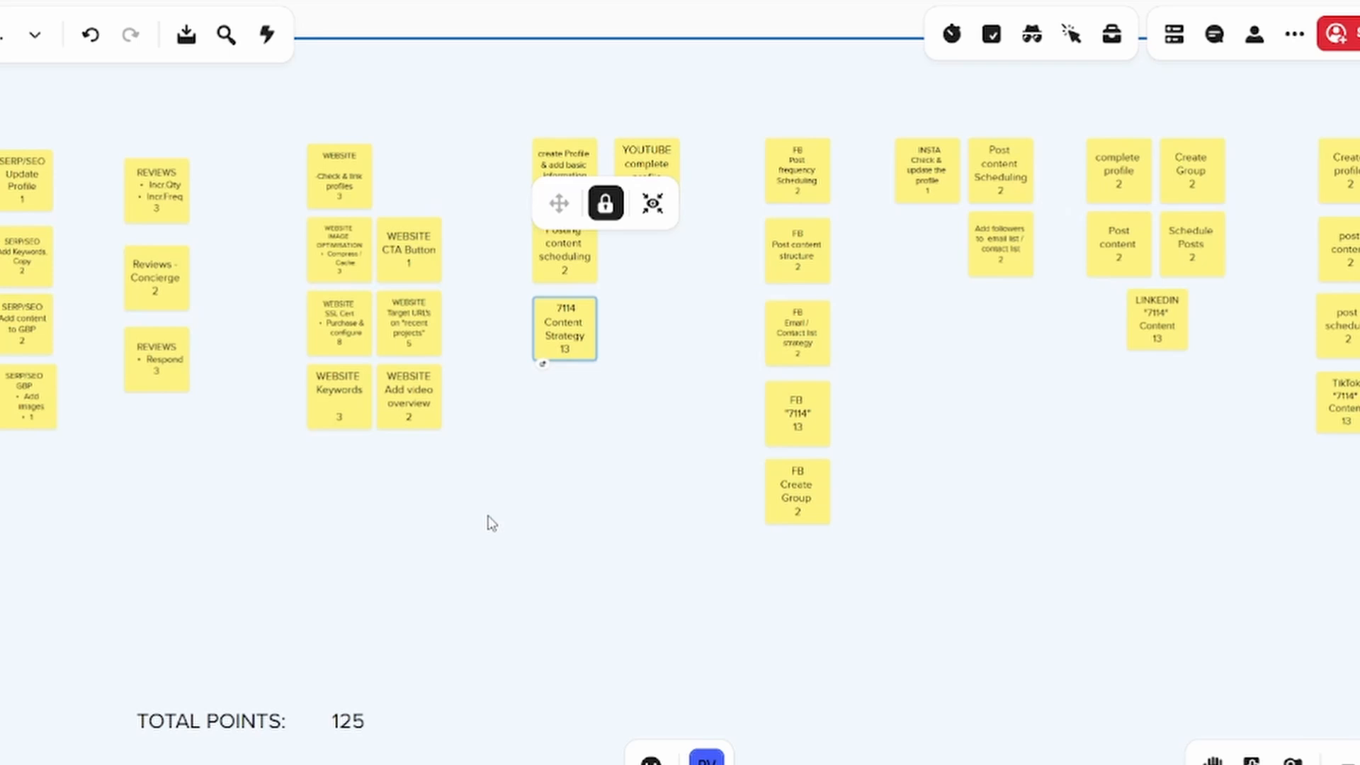
pyautogui.scroll(-2, 488, 523)
pyautogui.moveTo(827, 550); pyautogui.dragTo(853, 551)
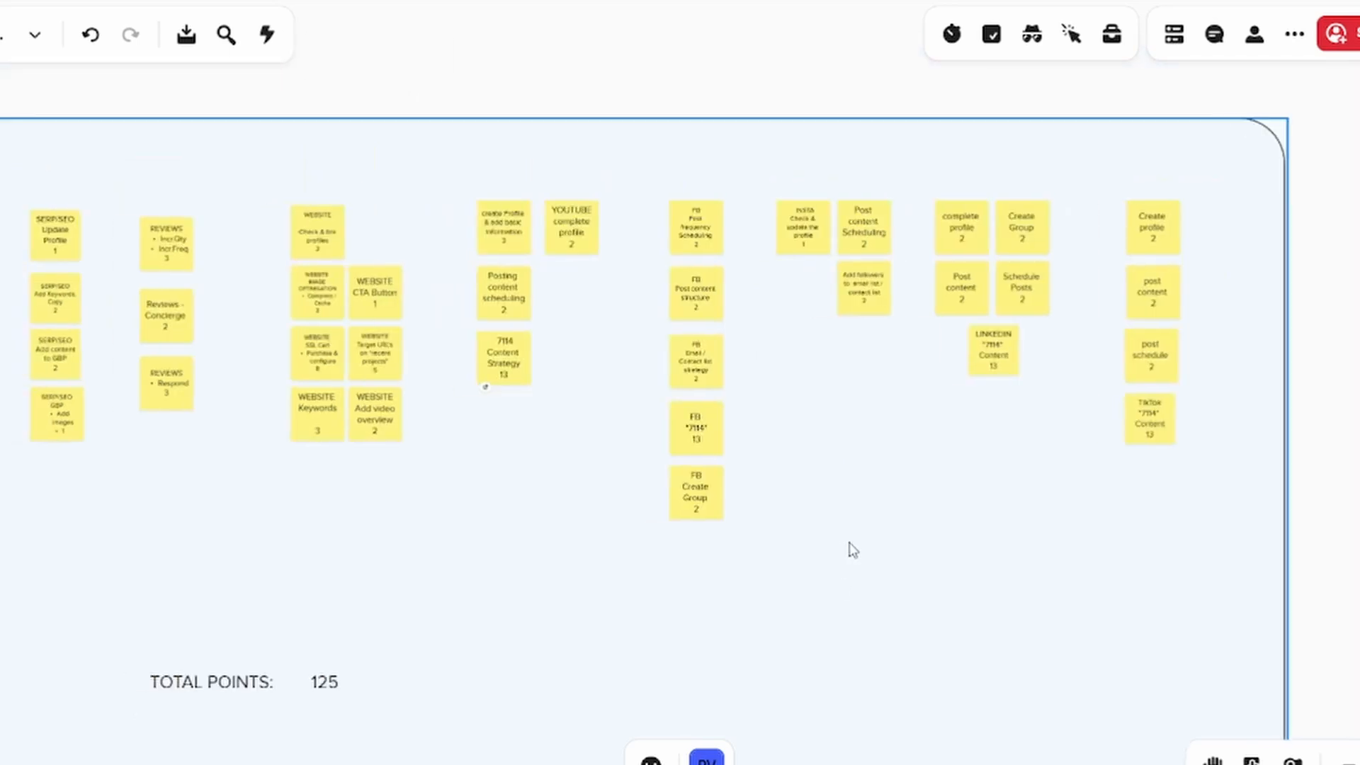
pyautogui.scroll(1, 847, 550)
pyautogui.moveTo(847, 551); pyautogui.dragTo(865, 555)
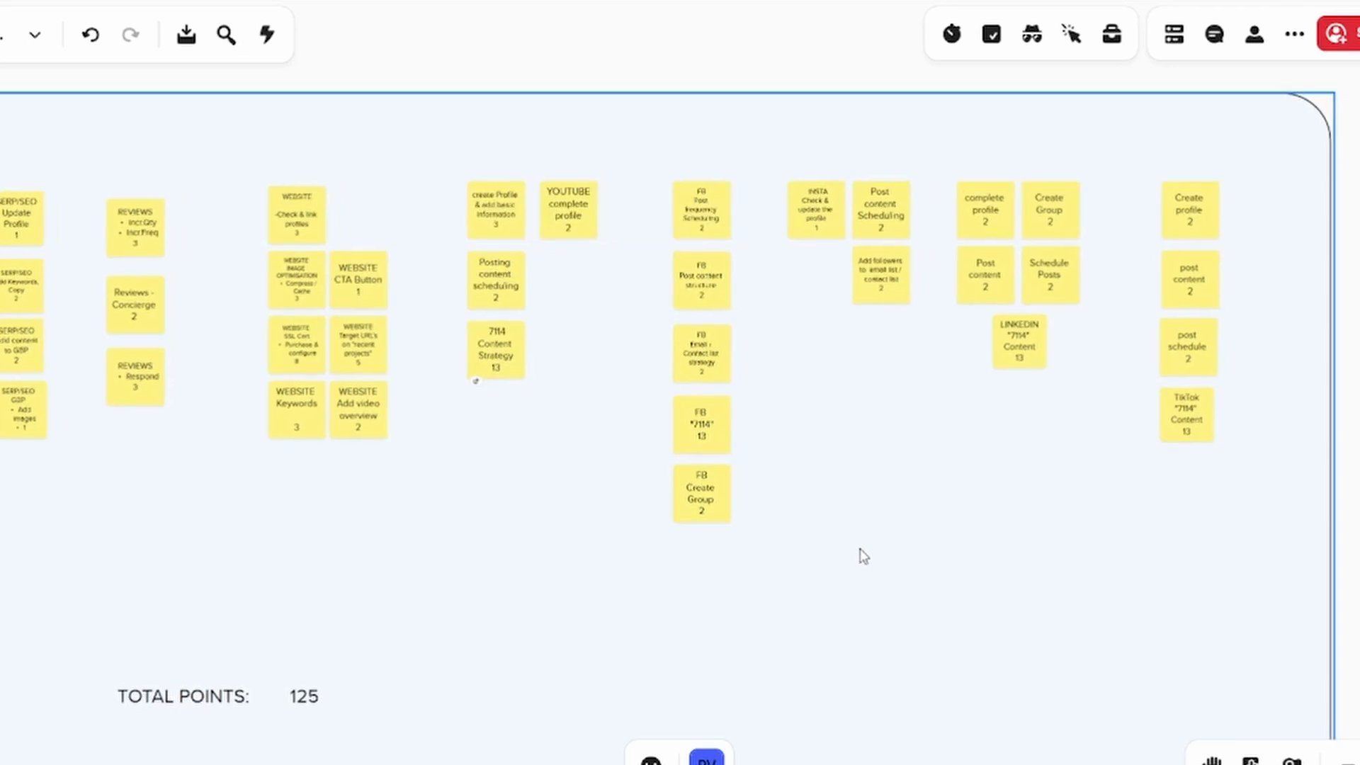
pyautogui.click(289, 407)
pyautogui.click(133, 303)
pyautogui.click(34, 287)
pyautogui.click(111, 327)
pyautogui.click(356, 422)
pyautogui.click(473, 365)
# Move the four SERP/SEO notes (Update Profile, Add Keywords, Add content to GBP, GBP Add images) into MARSHALL(ing), stacked in one column
pyautogui.moveTo(19, 230); pyautogui.dragTo(1359, 287)
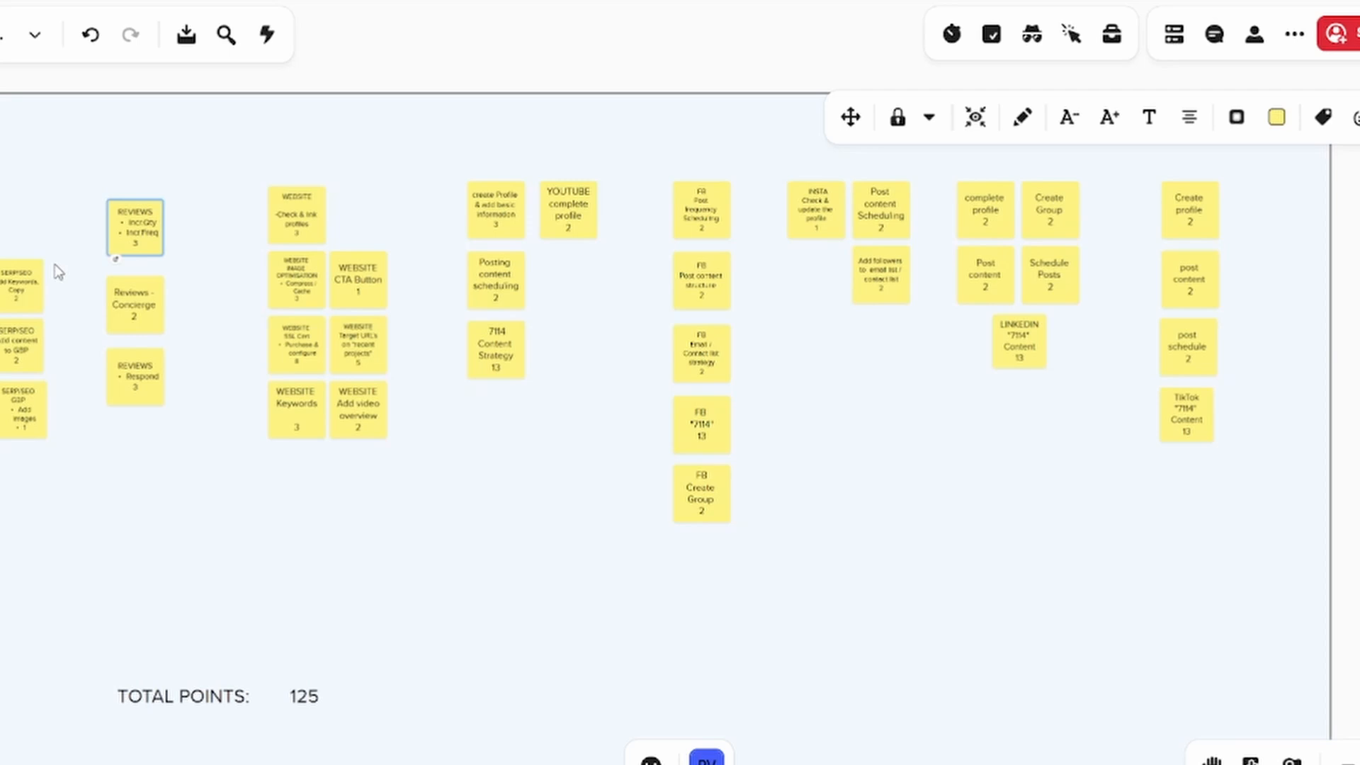
pyautogui.moveTo(20, 284); pyautogui.dragTo(1359, 355)
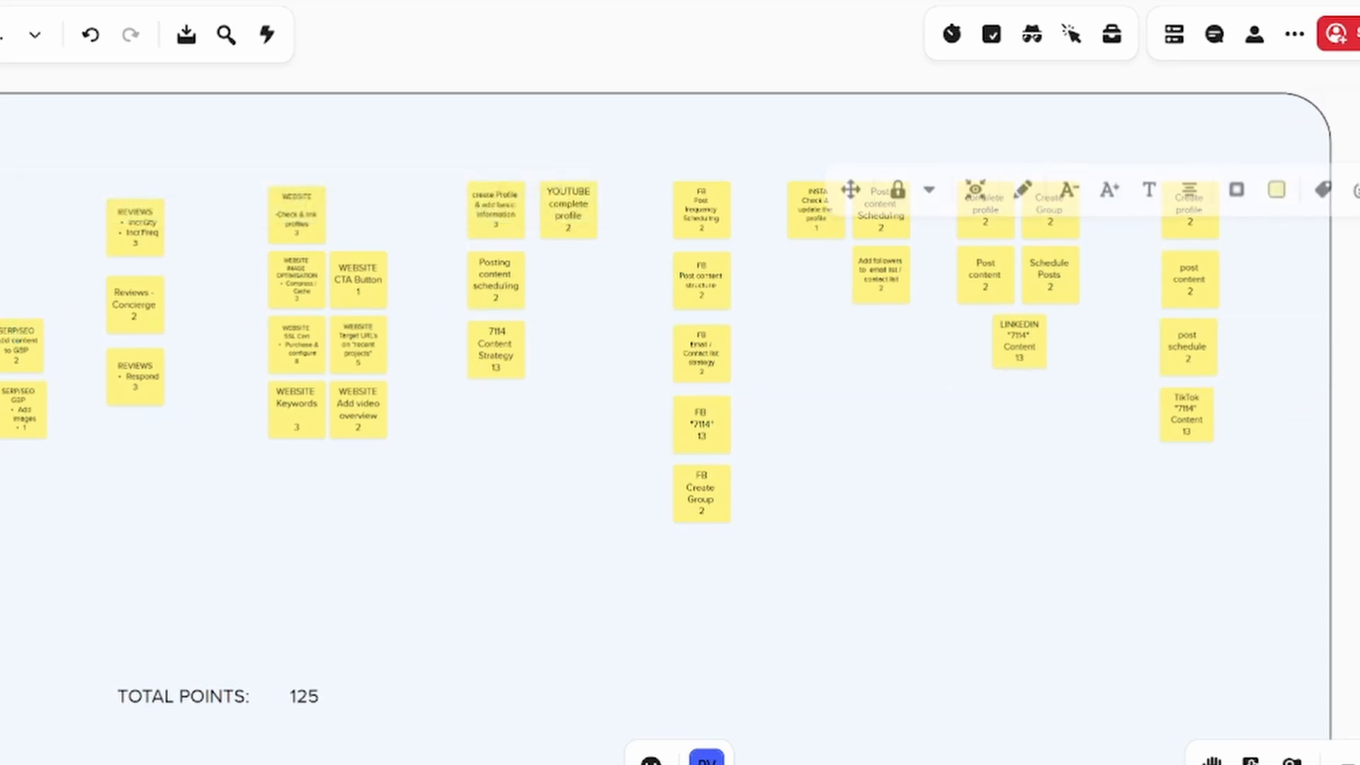
pyautogui.moveTo(10, 347); pyautogui.dragTo(1359, 453)
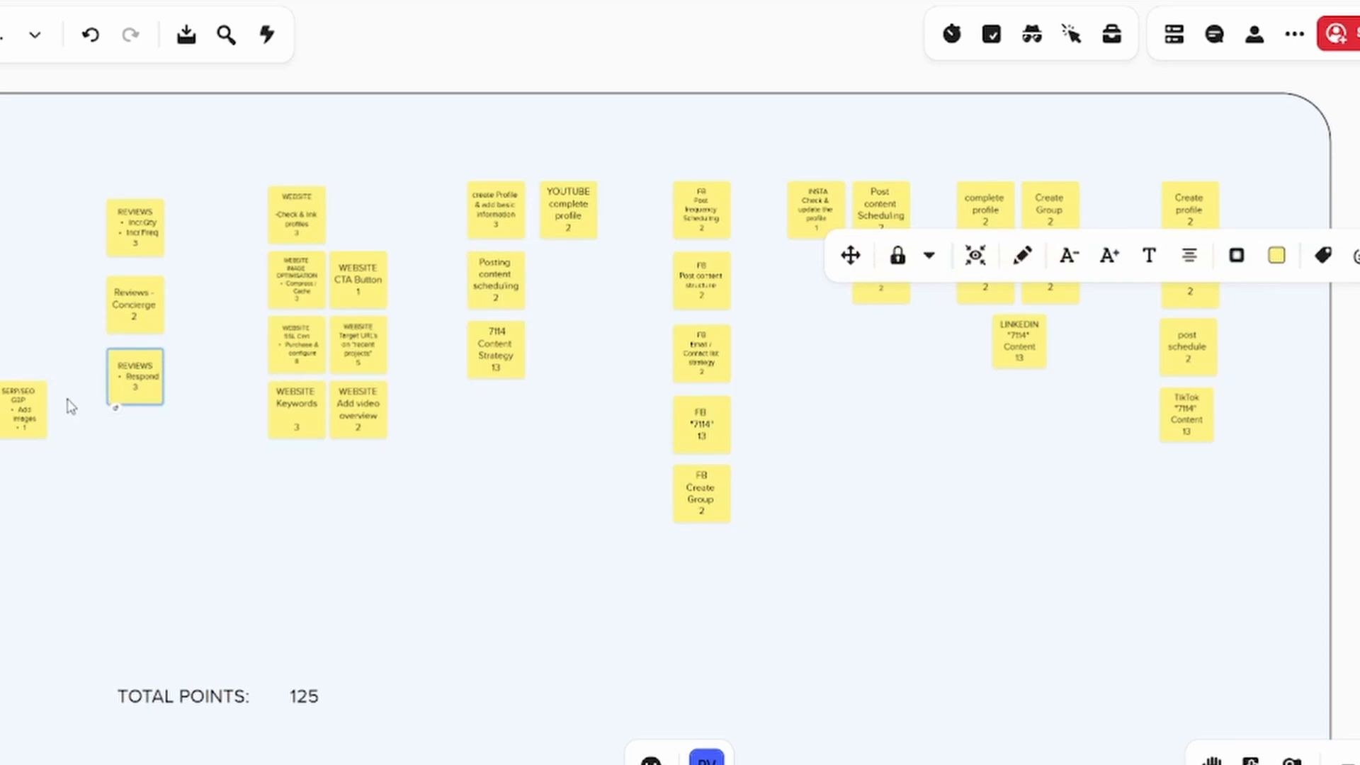
pyautogui.moveTo(16, 411); pyautogui.dragTo(1359, 496)
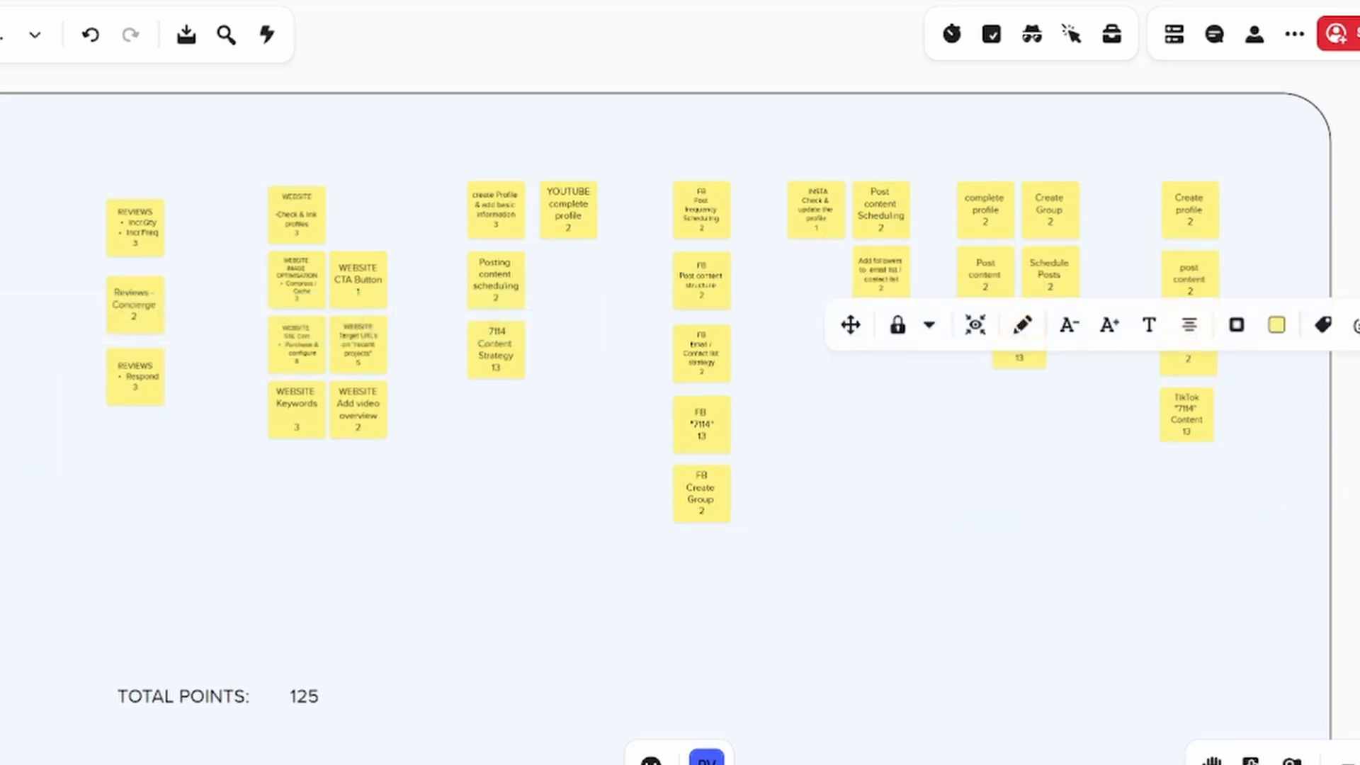
# Move the REVIEWS Respond and Reviews - Concierge notes into MARSHALL(ing), directly below the SERP/SEO notes
pyautogui.moveTo(1359, 457); pyautogui.dragTo(1176, 386)
pyautogui.click(53, 229)
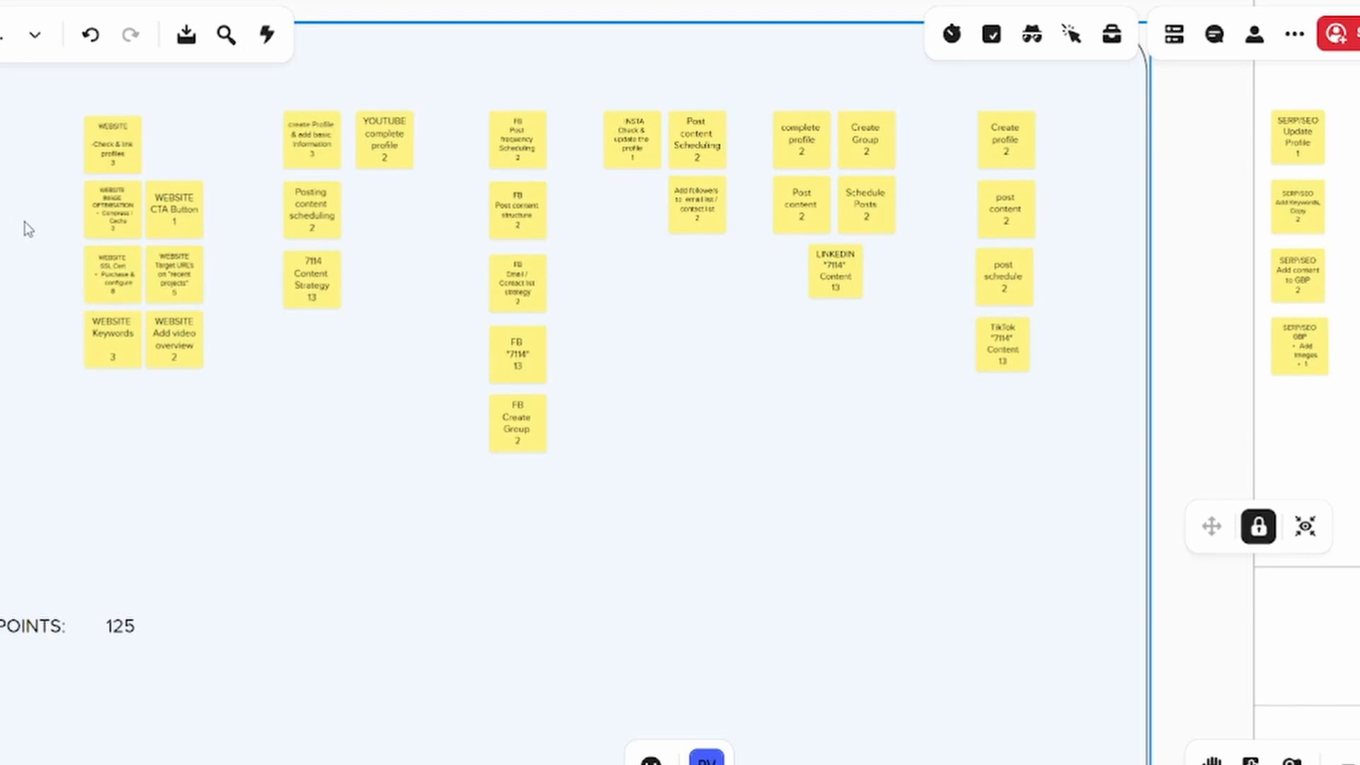
pyautogui.moveTo(0, 323); pyautogui.dragTo(1303, 425)
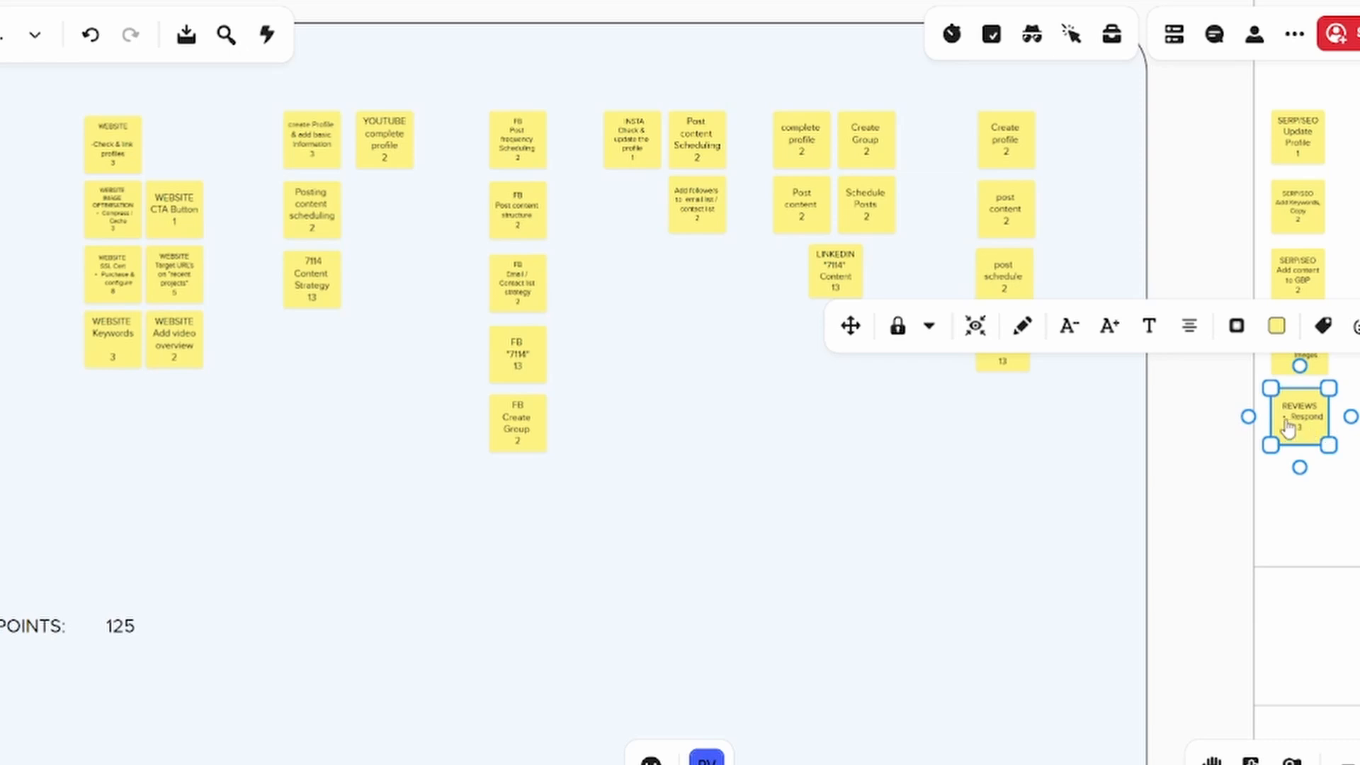
pyautogui.moveTo(1247, 416)
pyautogui.click(0, 232)
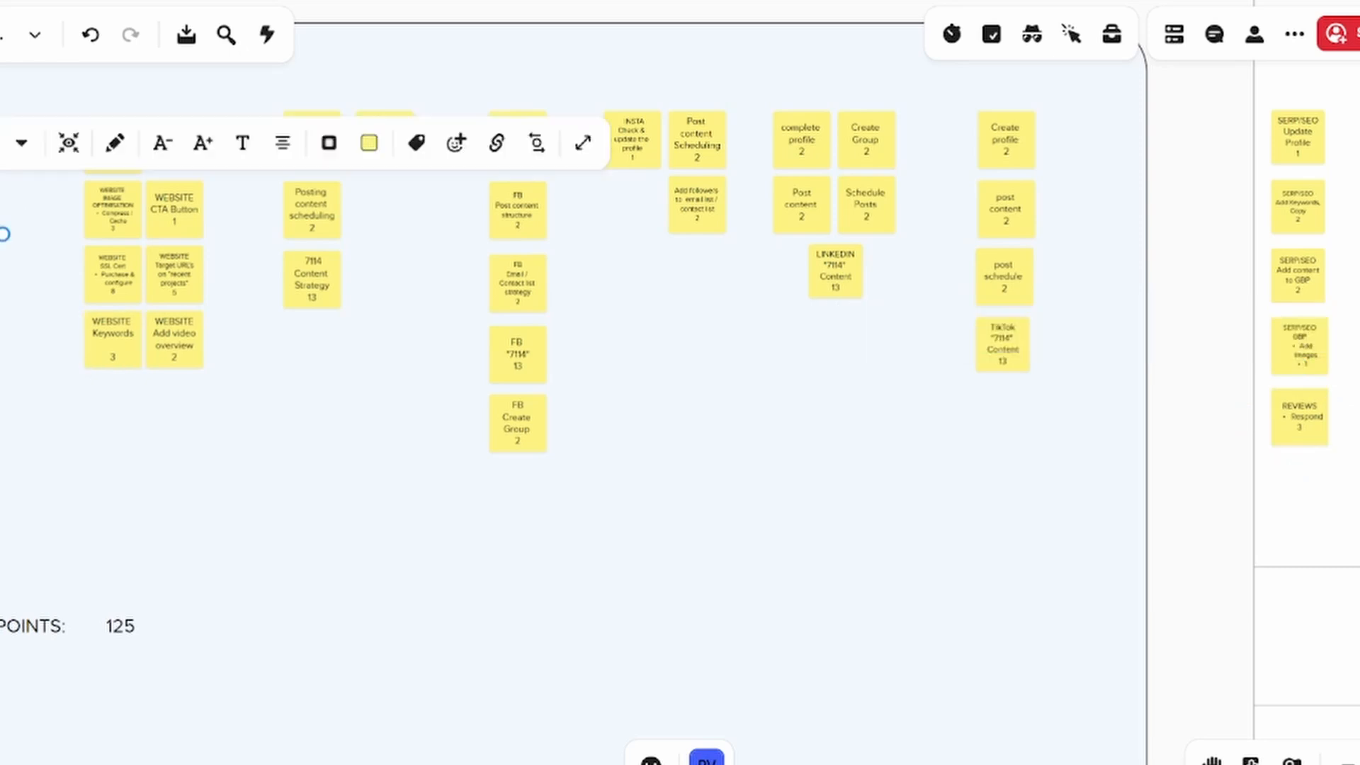
pyautogui.moveTo(1, 233); pyautogui.dragTo(1312, 494)
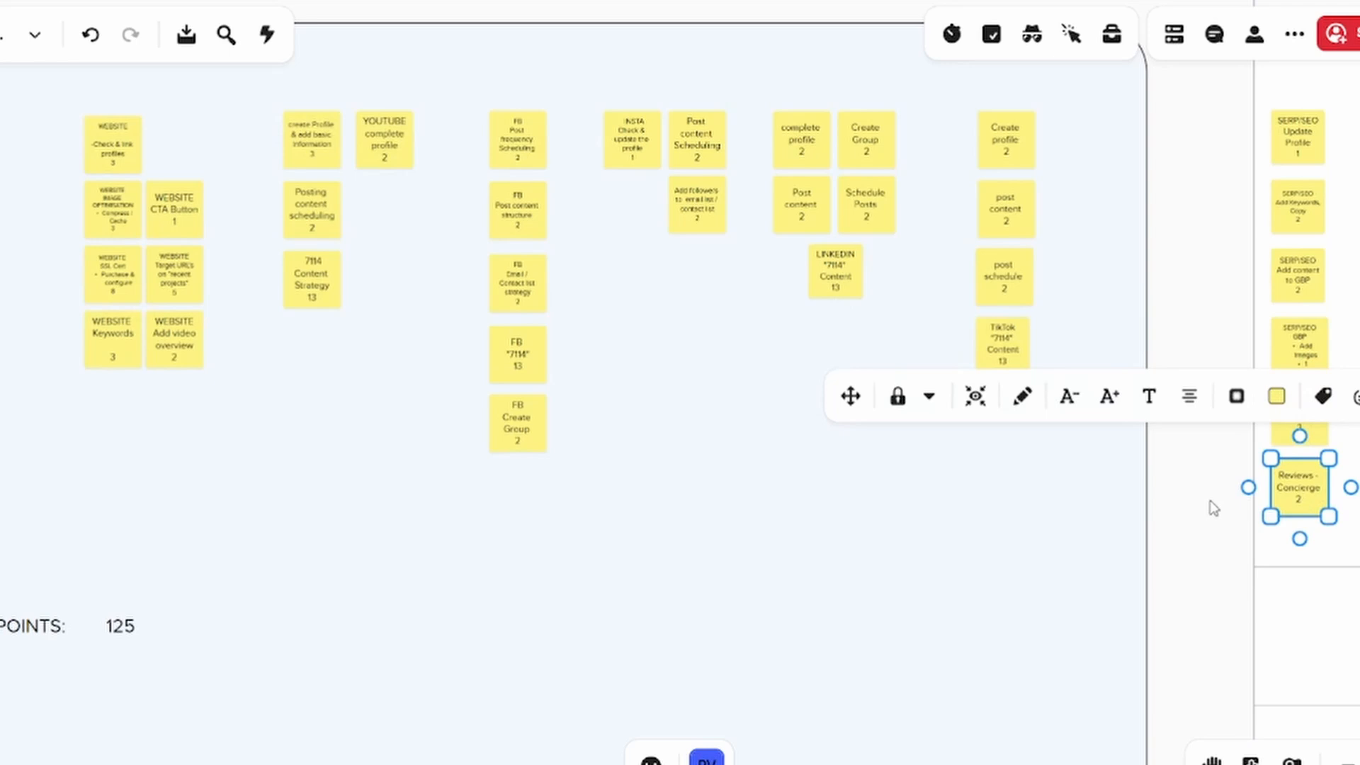
# Move the WEBSITE SSL Cert, Keywords, Image Optimisation and CTA Button notes into MARSHALL(ing) as a second column beside the SERP/SEO notes
pyautogui.moveTo(1202, 501)
pyautogui.mouseDown()
pyautogui.moveTo(1196, 483)
pyautogui.moveTo(1211, 482)
pyautogui.mouseUp()
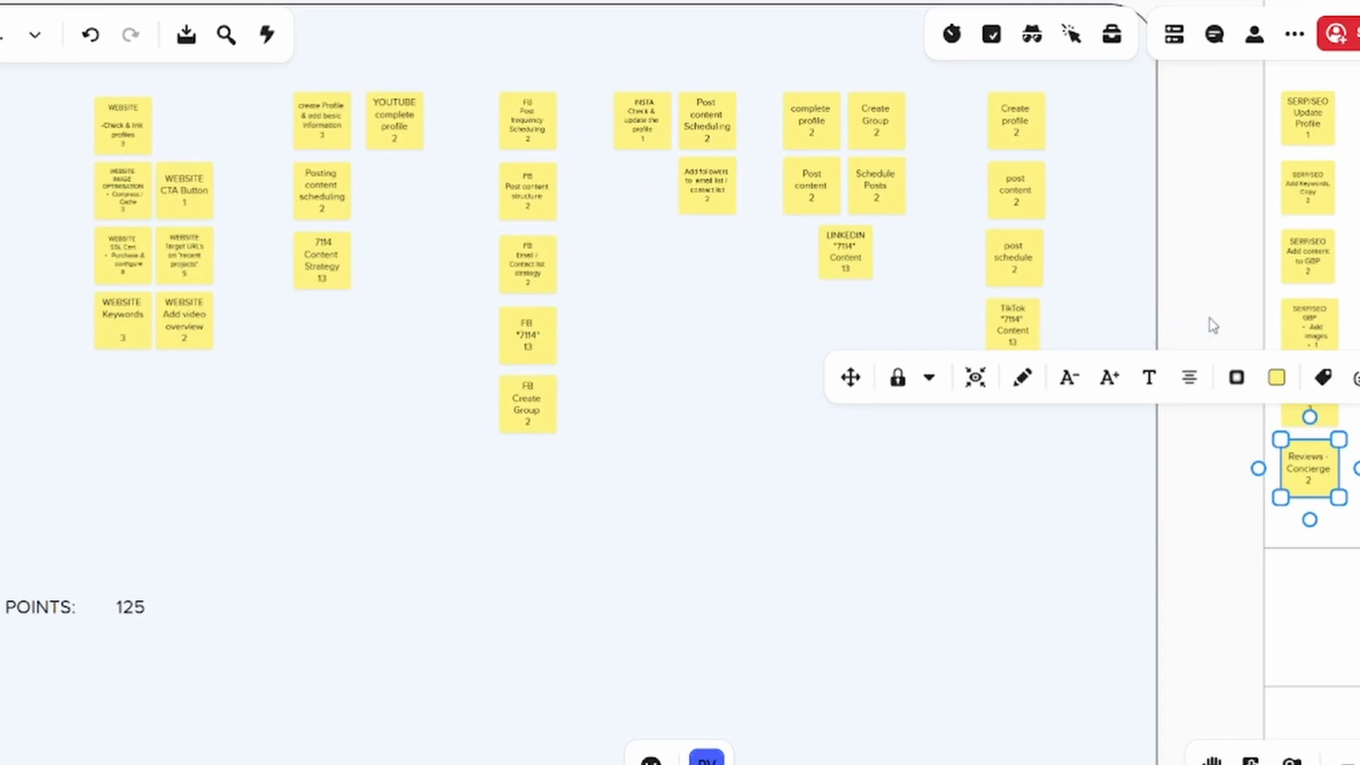
pyautogui.moveTo(1214, 326); pyautogui.dragTo(1069, 309)
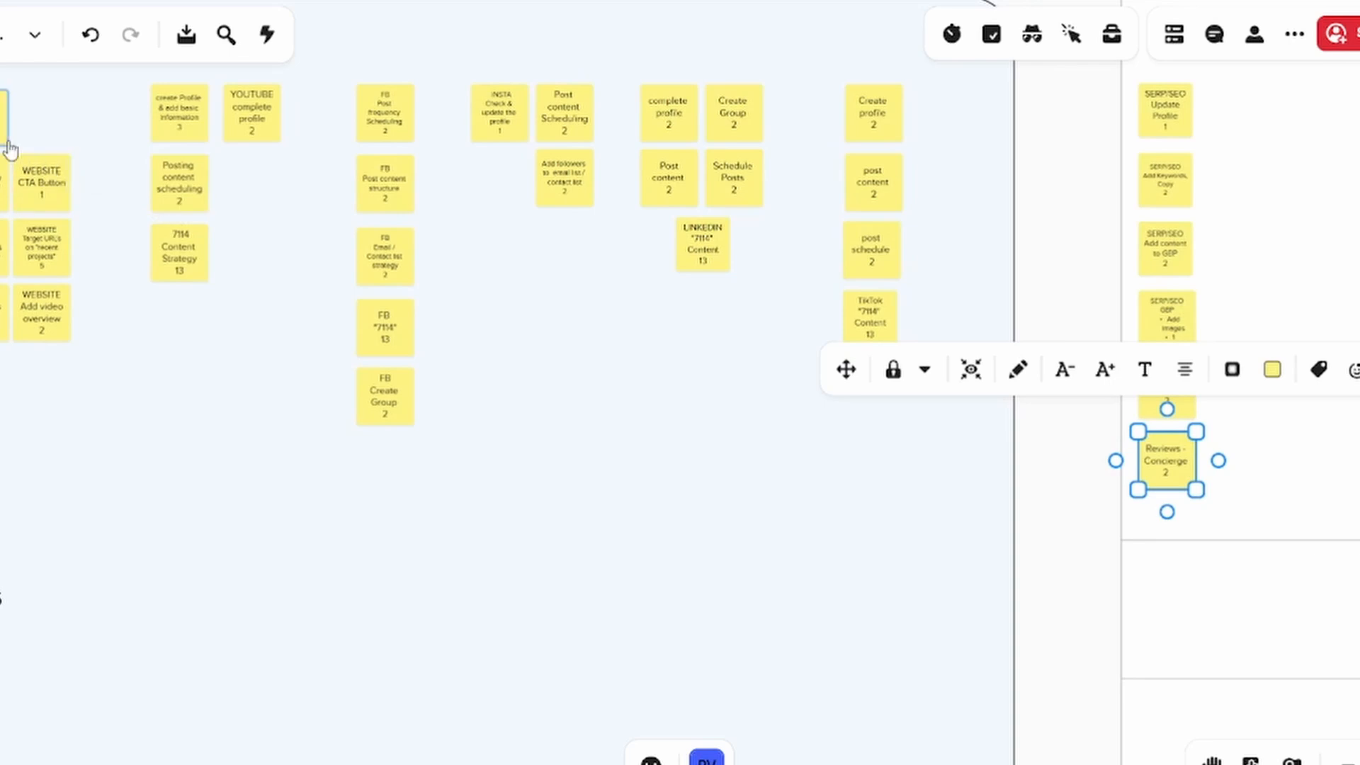
pyautogui.scroll(1, 14, 145)
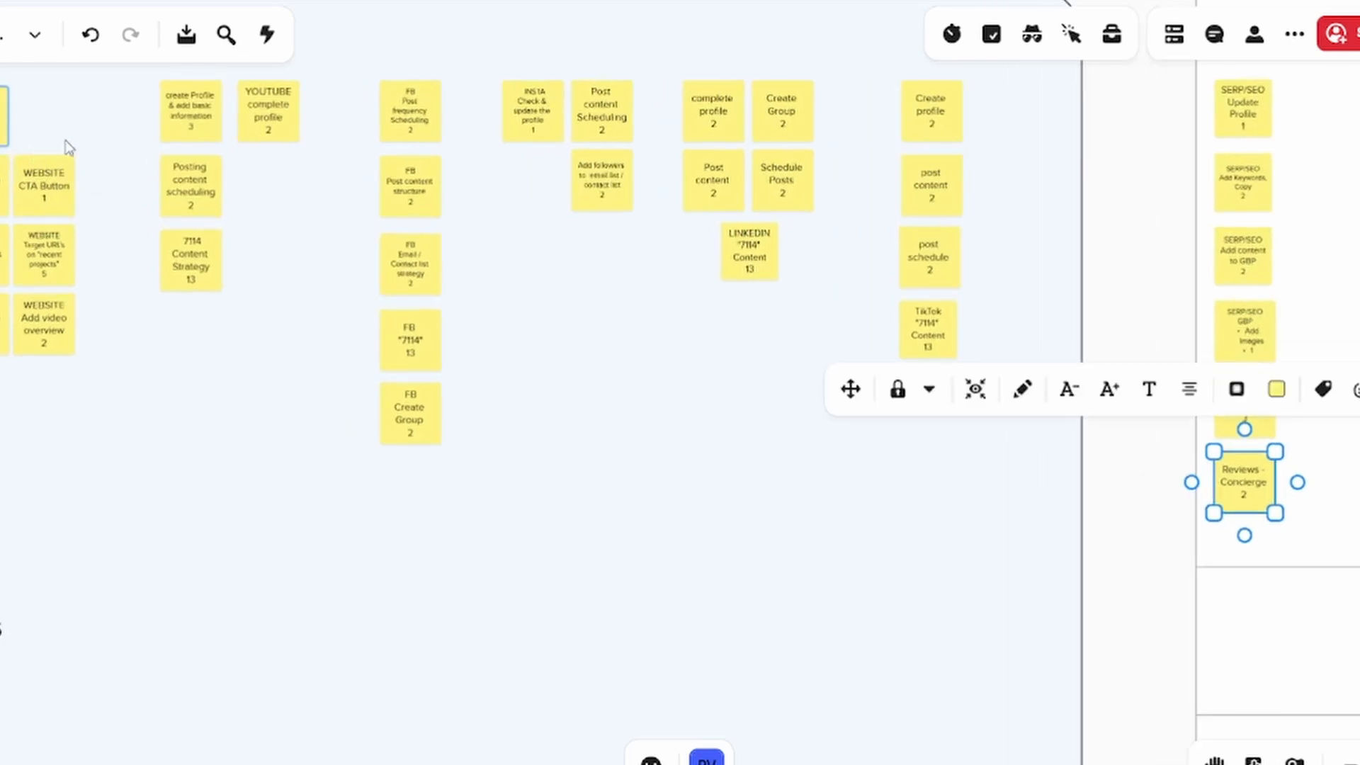
pyautogui.moveTo(138, 161); pyautogui.dragTo(111, 151)
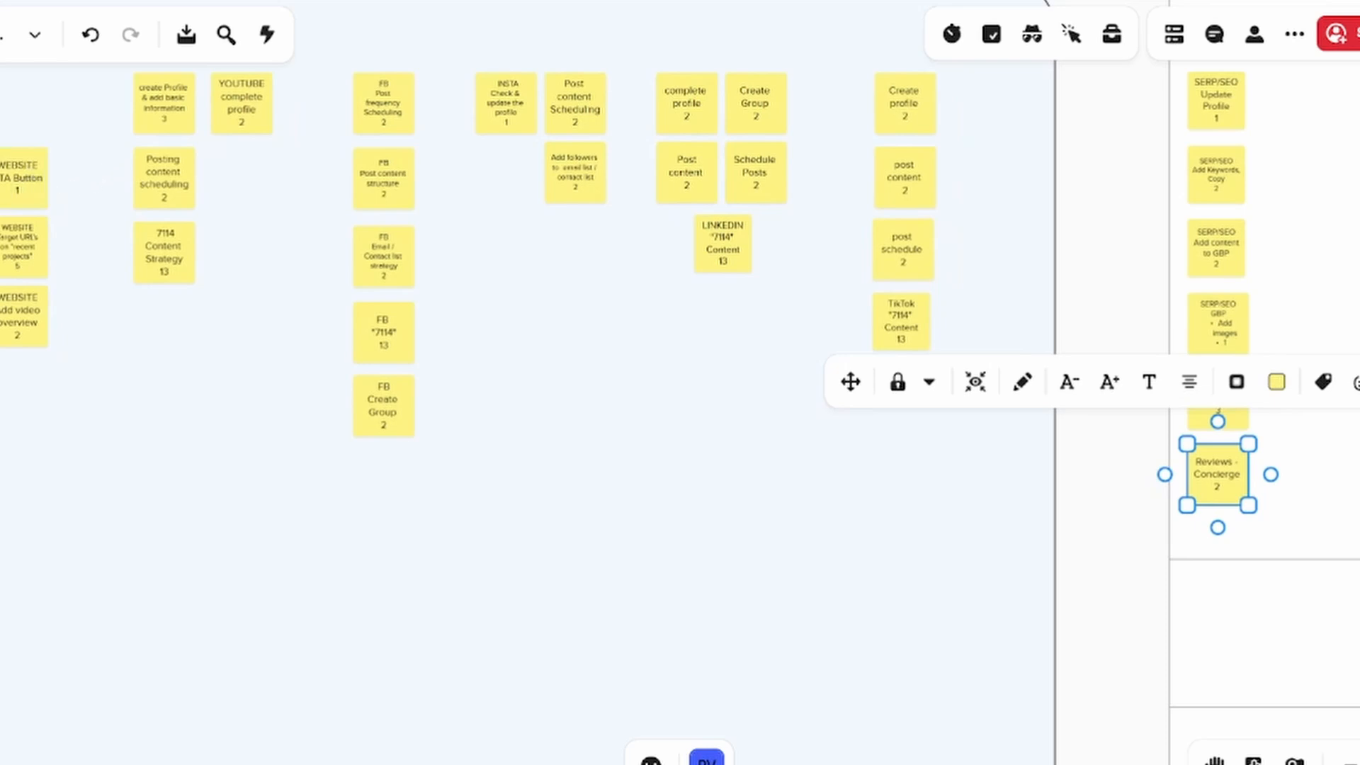
pyautogui.click(107, 344)
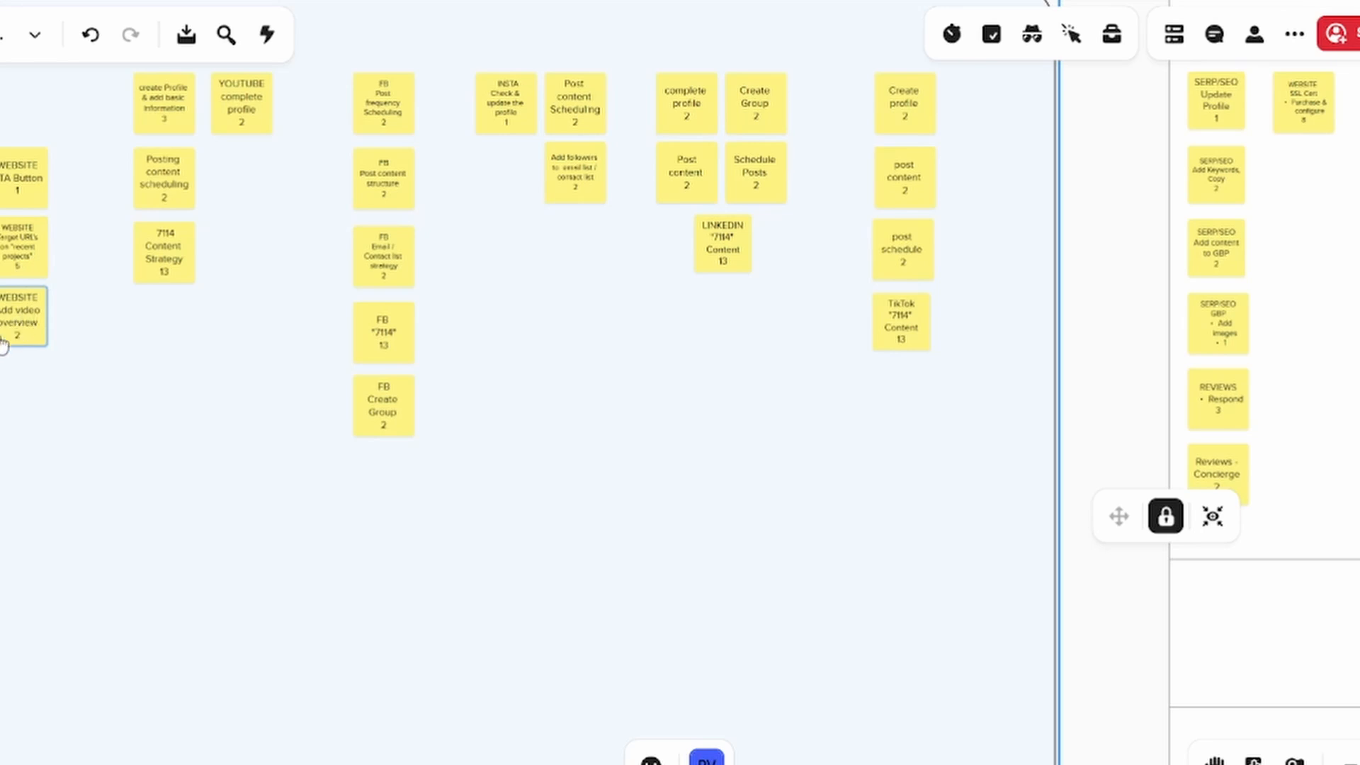
pyautogui.moveTo(0, 316); pyautogui.dragTo(1305, 185)
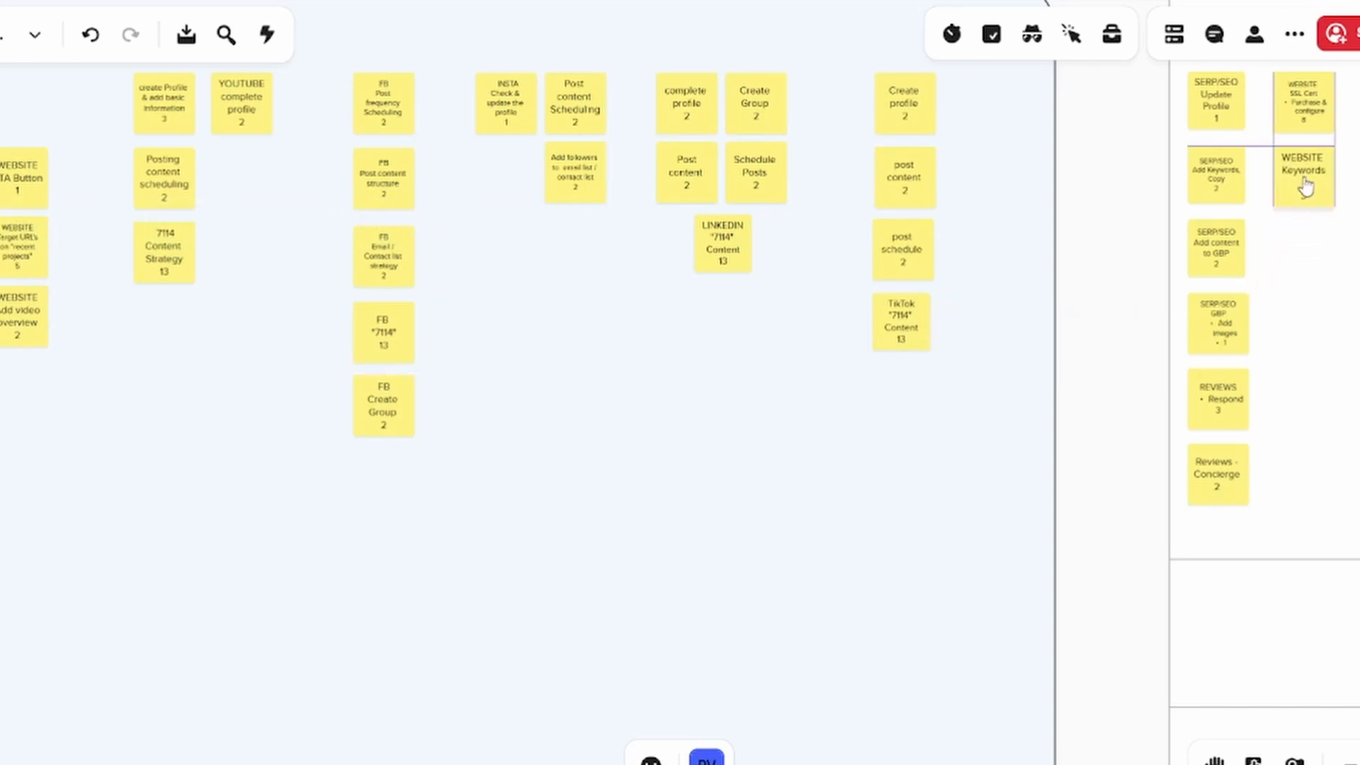
pyautogui.moveTo(1305, 186); pyautogui.dragTo(1305, 185)
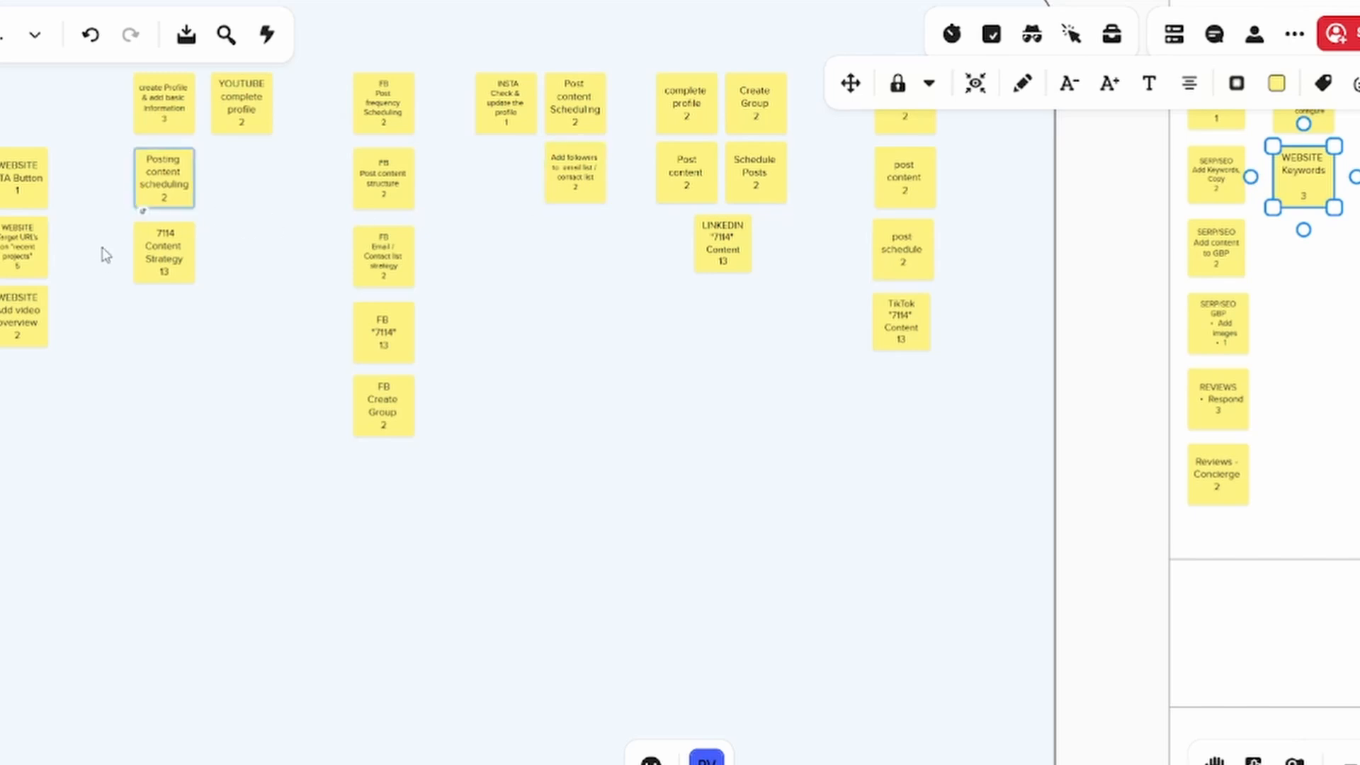
pyautogui.moveTo(1, 272); pyautogui.dragTo(1296, 256)
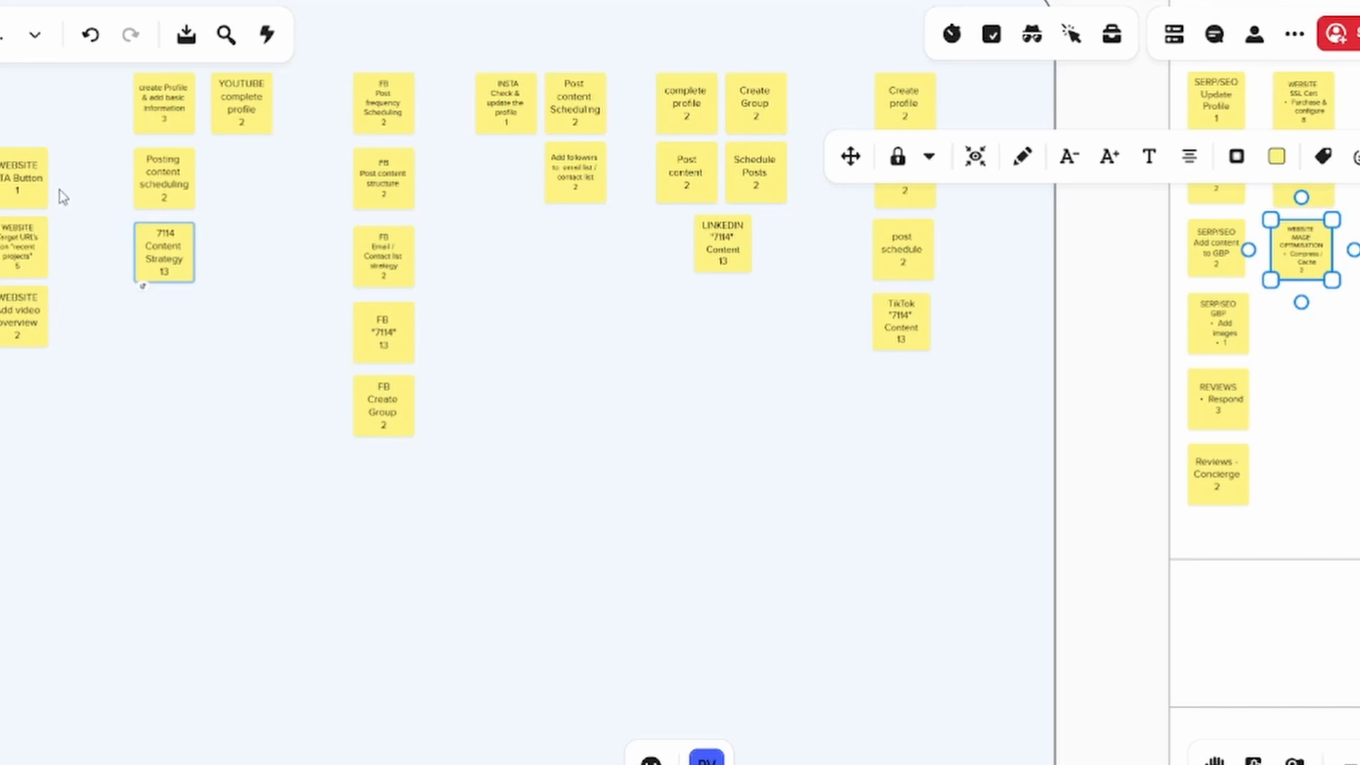
pyautogui.moveTo(32, 186); pyautogui.dragTo(1295, 331)
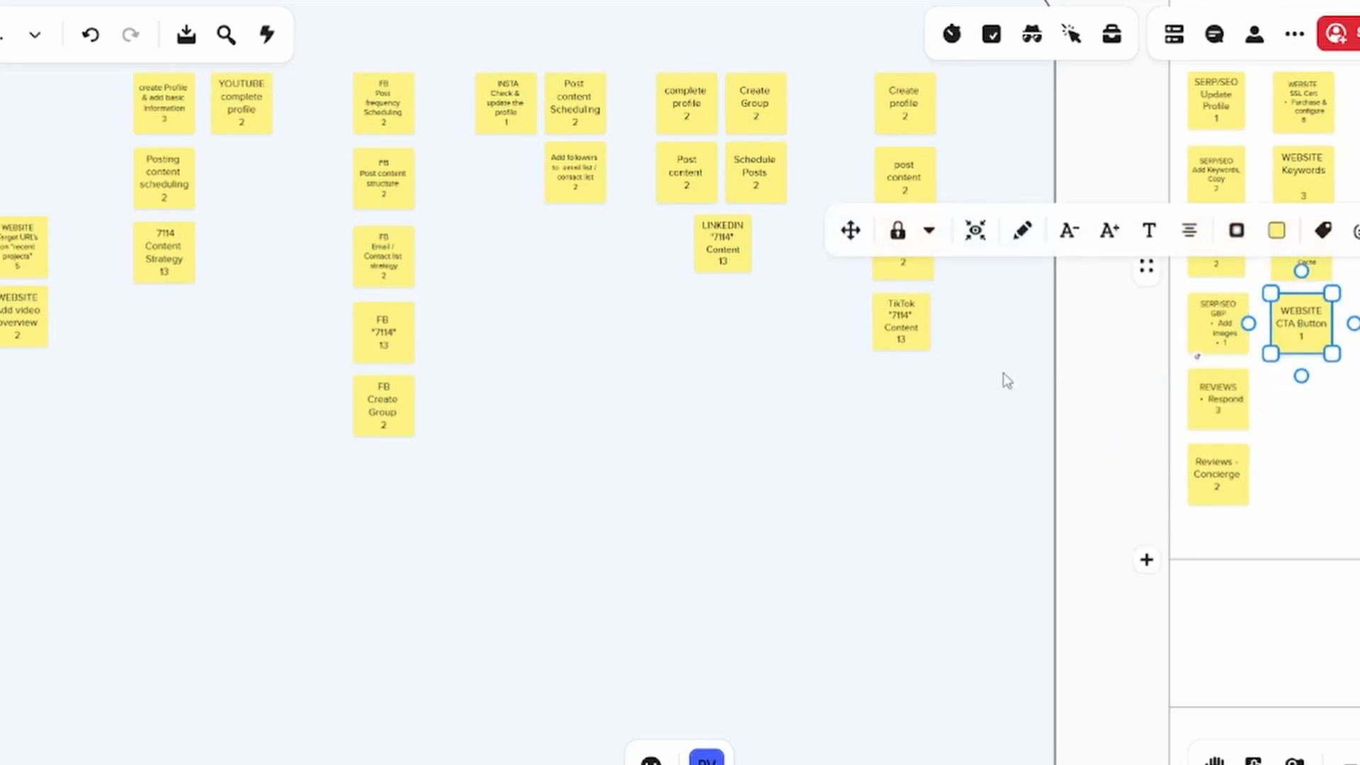
# Move the YOUTUBE complete profile and create Profile & add basic information notes into MARSHALL(ing), starting a third column of notes
pyautogui.moveTo(1087, 482); pyautogui.dragTo(1020, 483)
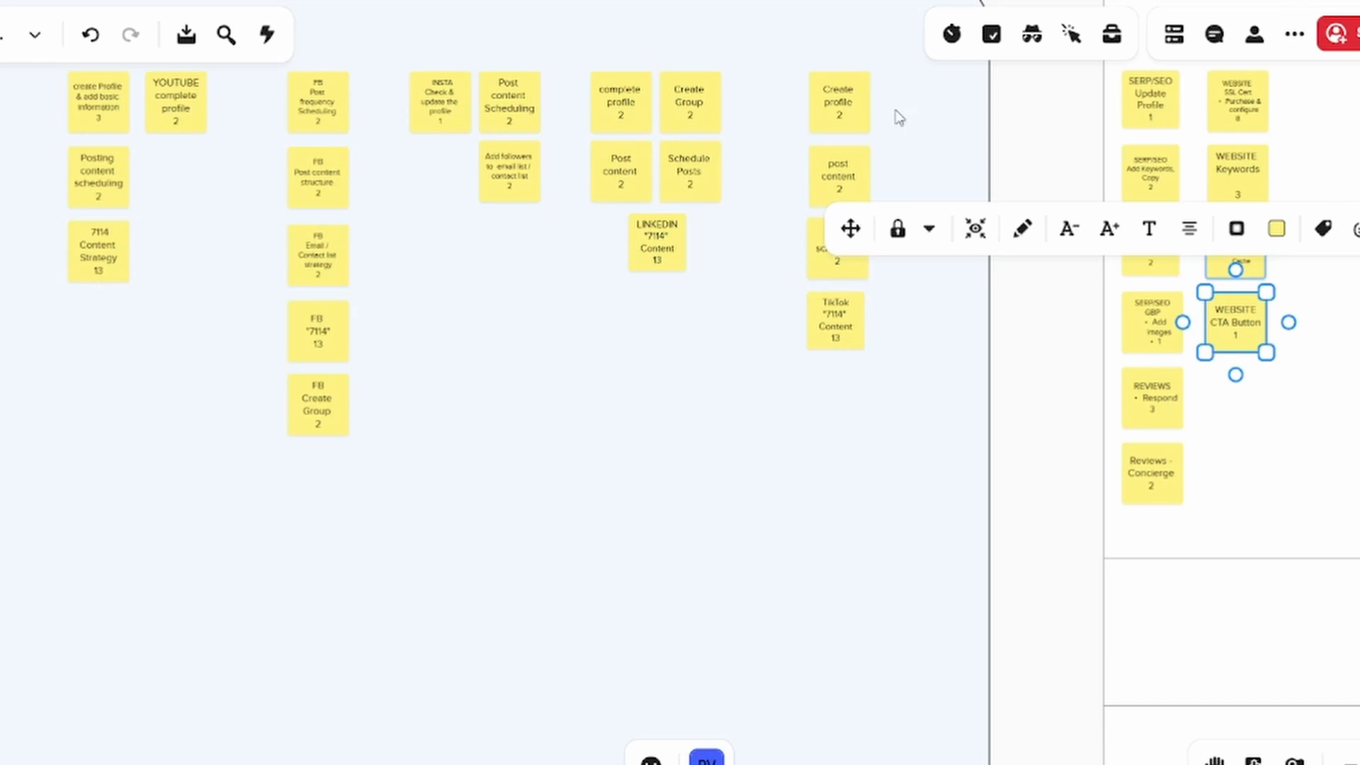
pyautogui.click(1047, 349)
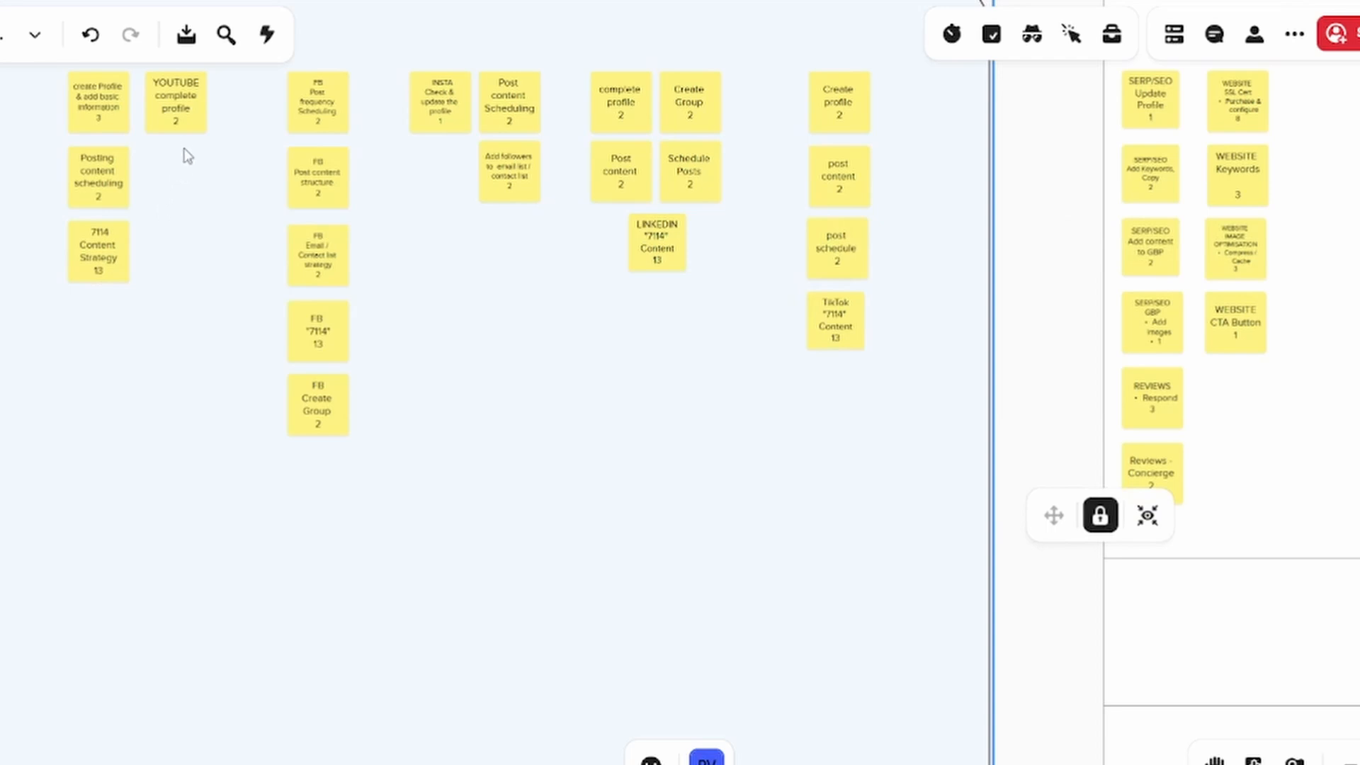
pyautogui.click(178, 106)
pyautogui.moveTo(177, 107); pyautogui.dragTo(1322, 113)
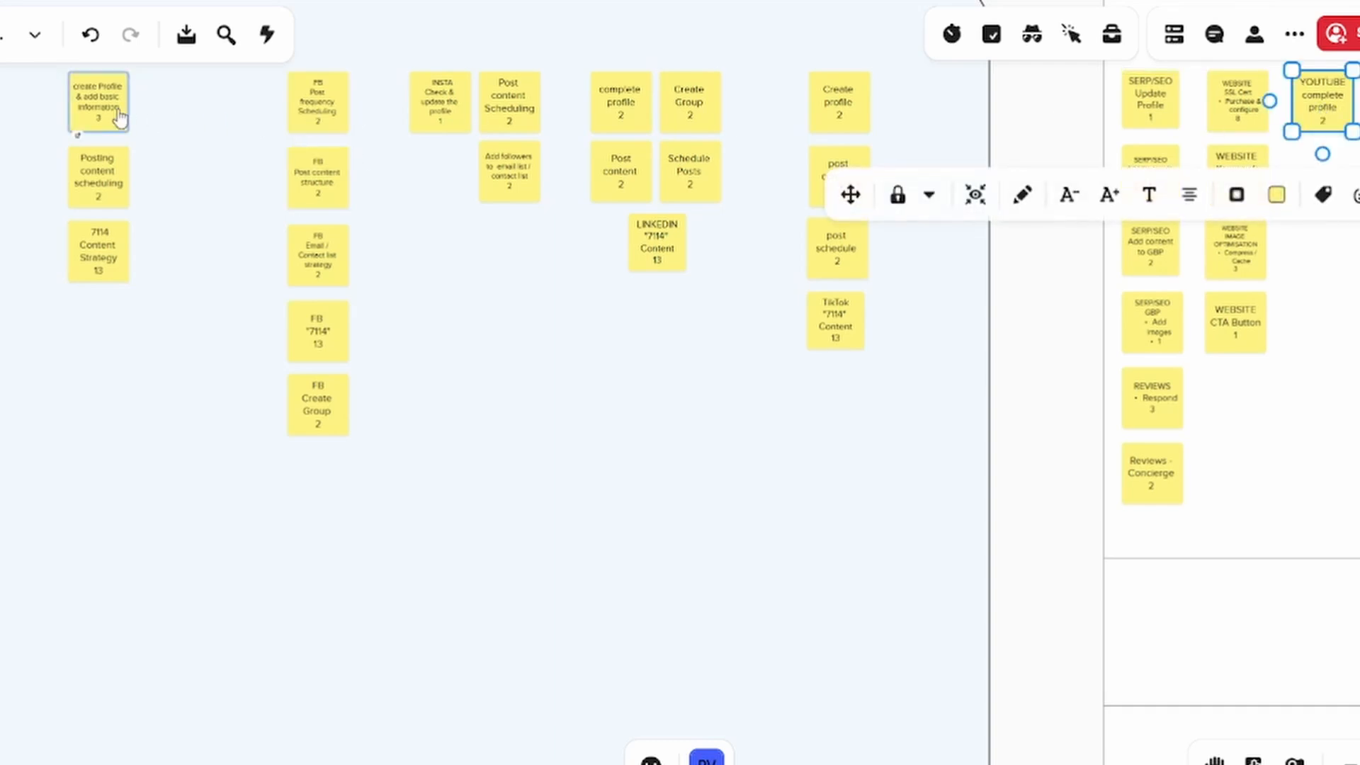
pyautogui.moveTo(104, 114); pyautogui.dragTo(1331, 177)
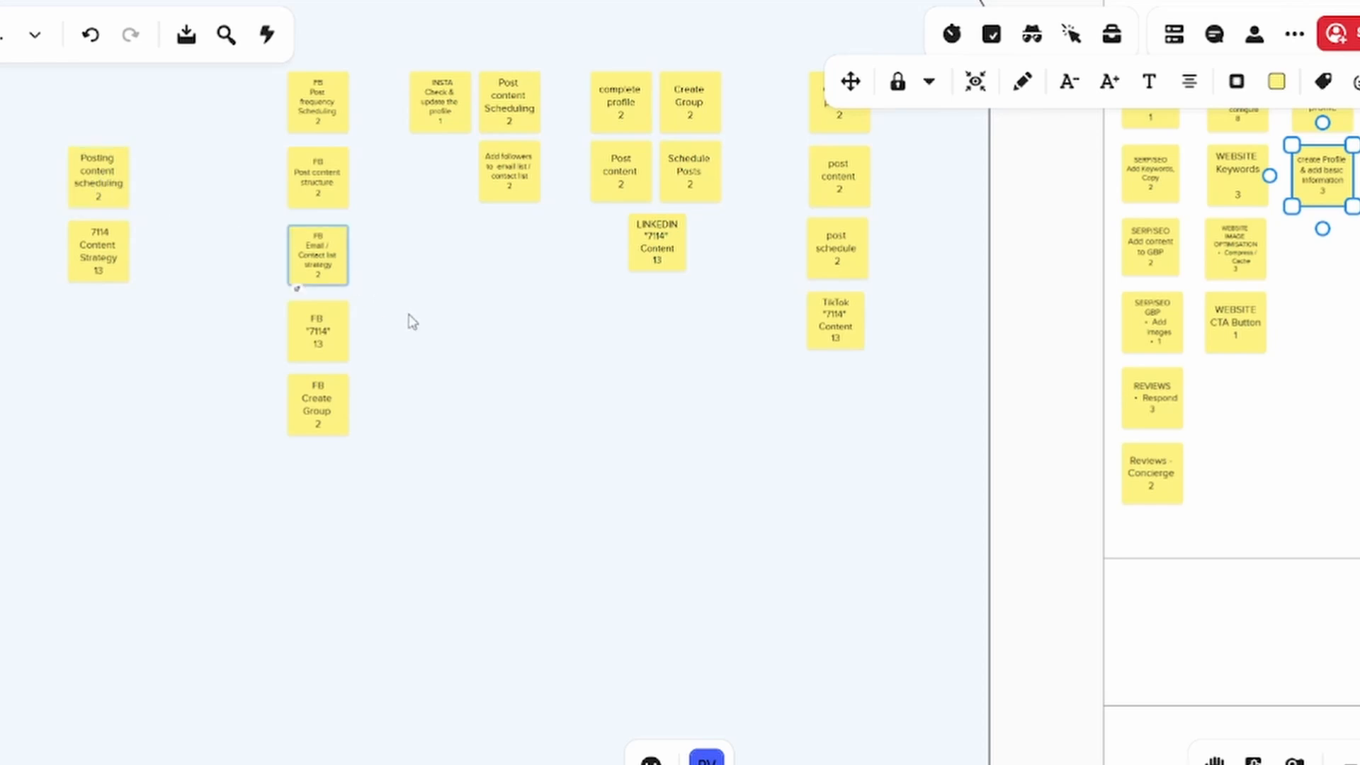
# Move the FB Post frequency Scheduling and FB Post content structure notes into MARSHALL(ing), below the YouTube notes in the third column
pyautogui.moveTo(408, 319); pyautogui.dragTo(332, 342)
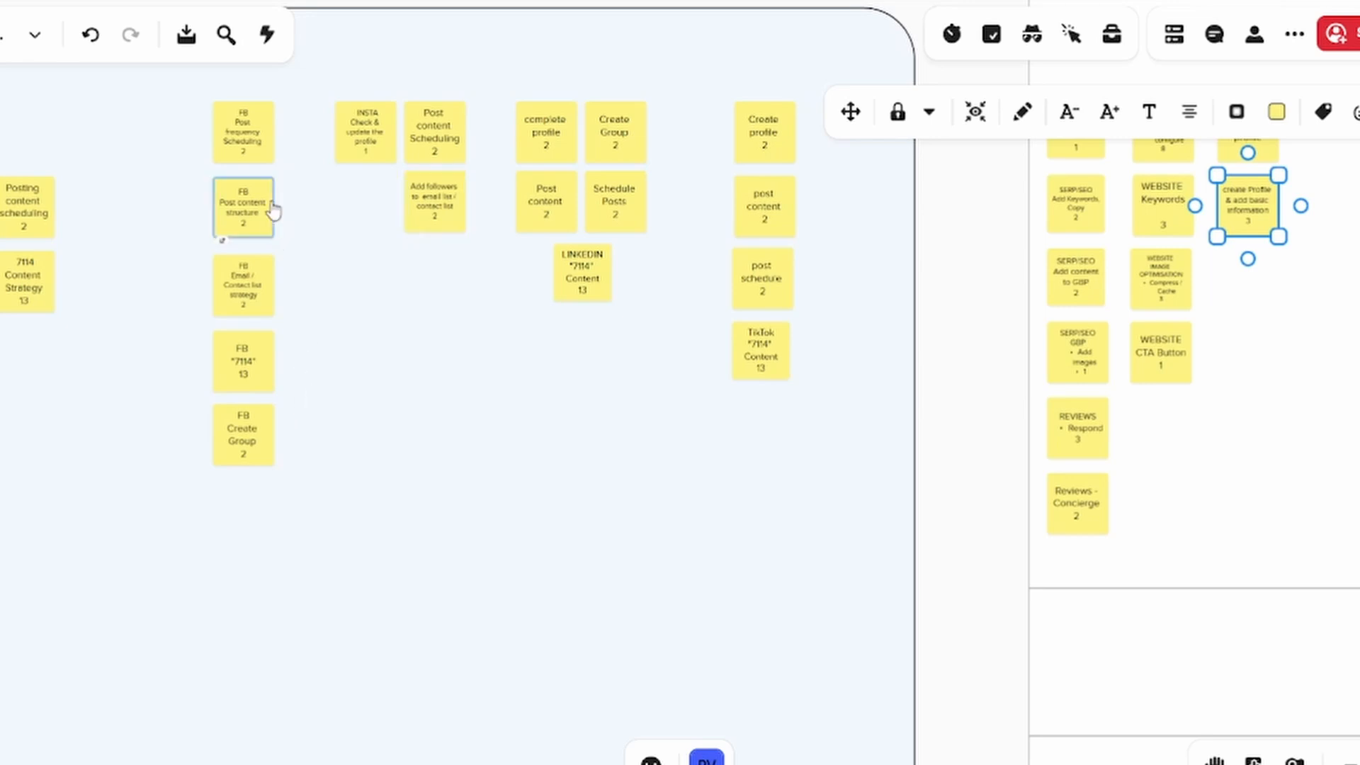
pyautogui.click(301, 150)
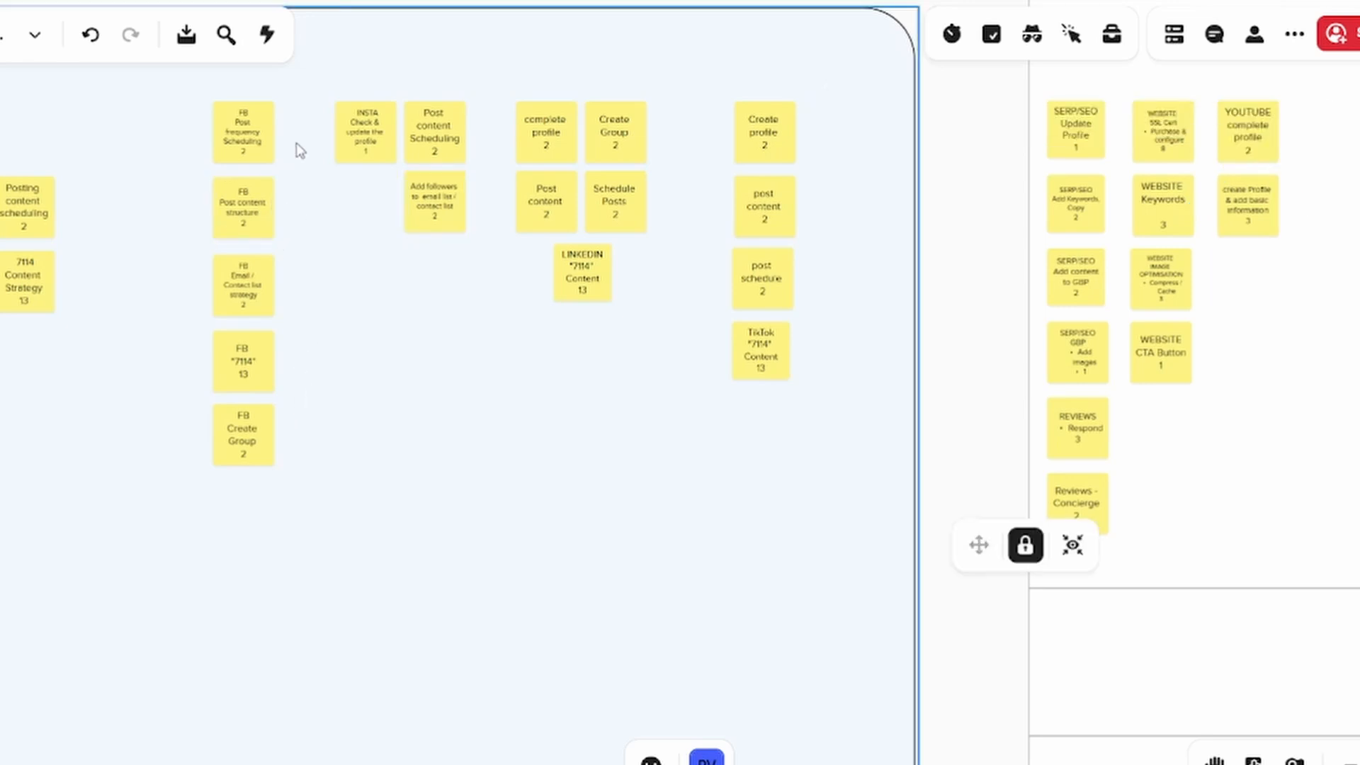
pyautogui.moveTo(258, 137); pyautogui.dragTo(898, 295)
pyautogui.moveTo(1031, 330); pyautogui.dragTo(1246, 292)
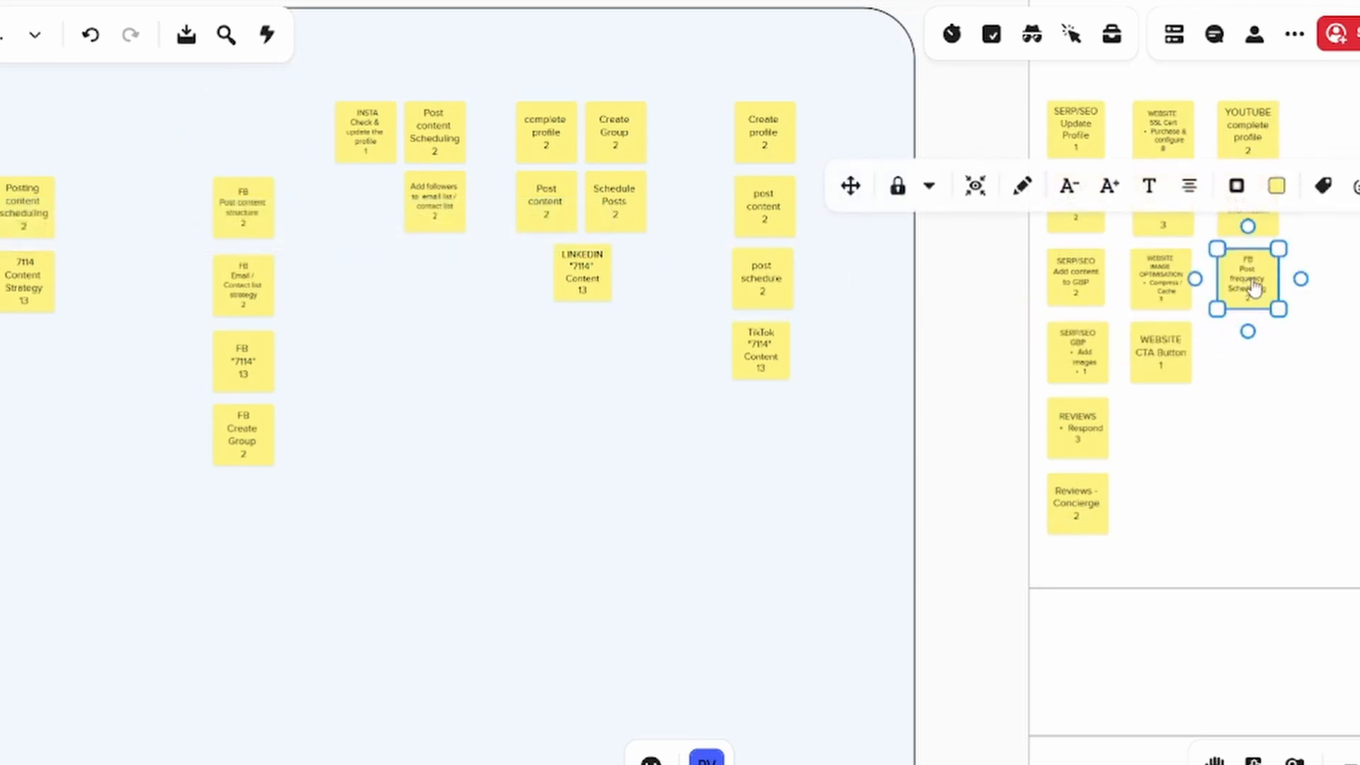
pyautogui.moveTo(266, 223); pyautogui.dragTo(1241, 363)
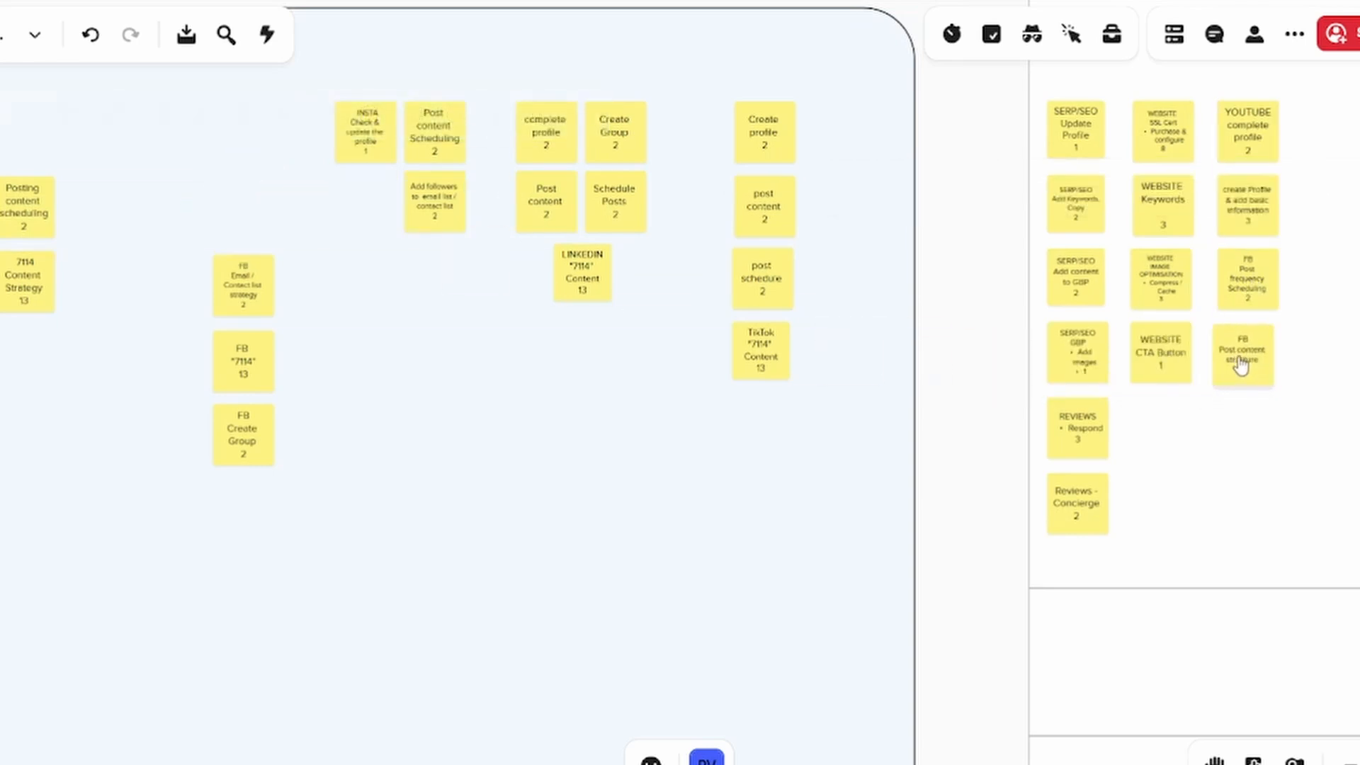
# Move the FB Email / Contact list strategy note into MARSHALL(ing), below FB Post content structure in the third column of notes
pyautogui.click(1244, 365)
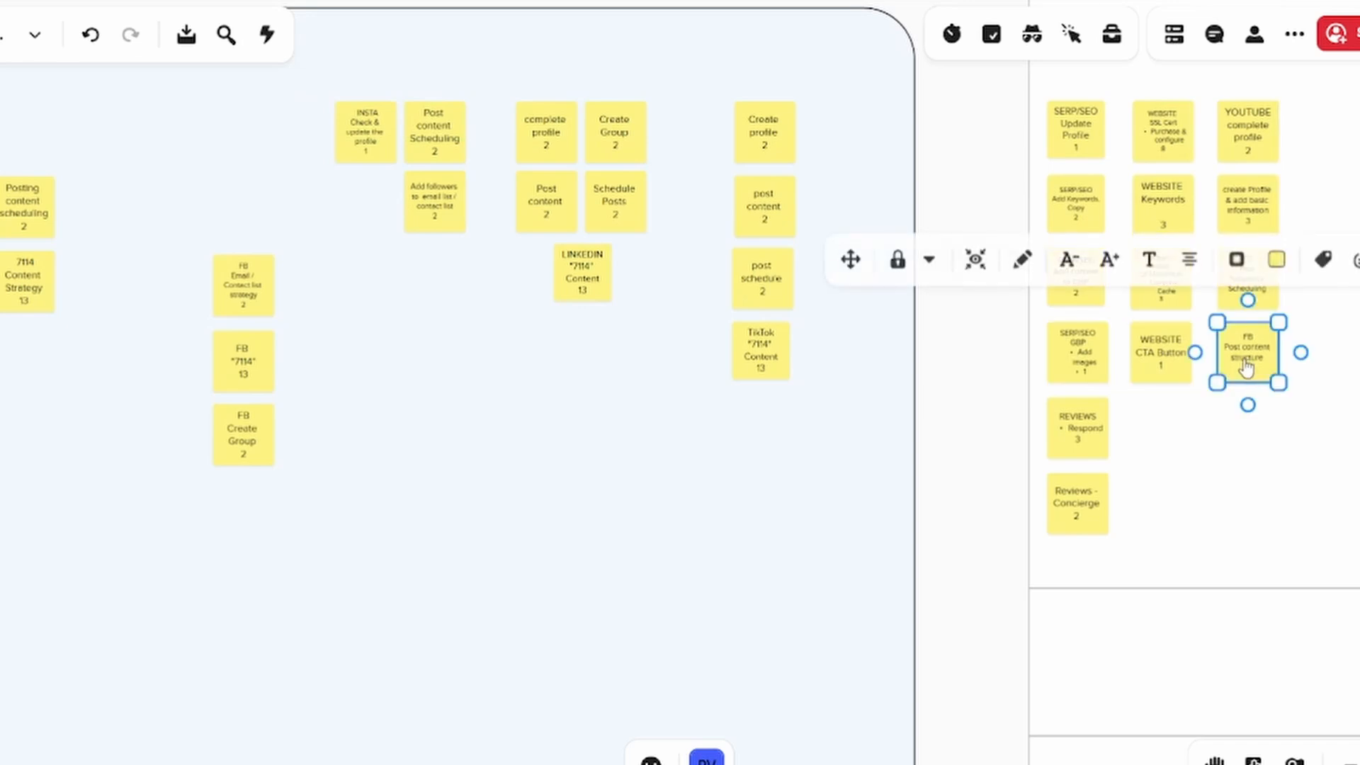
pyautogui.click(1291, 456)
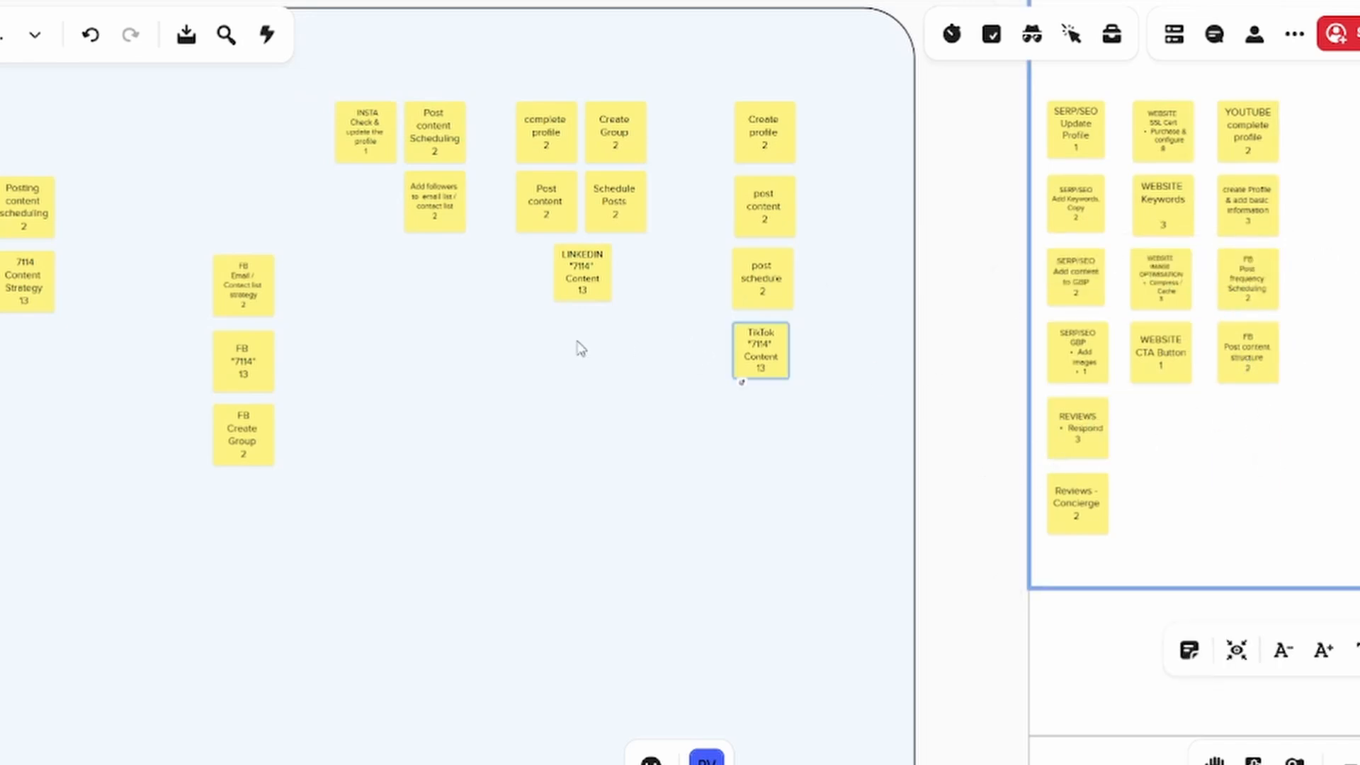
pyautogui.moveTo(253, 294); pyautogui.dragTo(1247, 430)
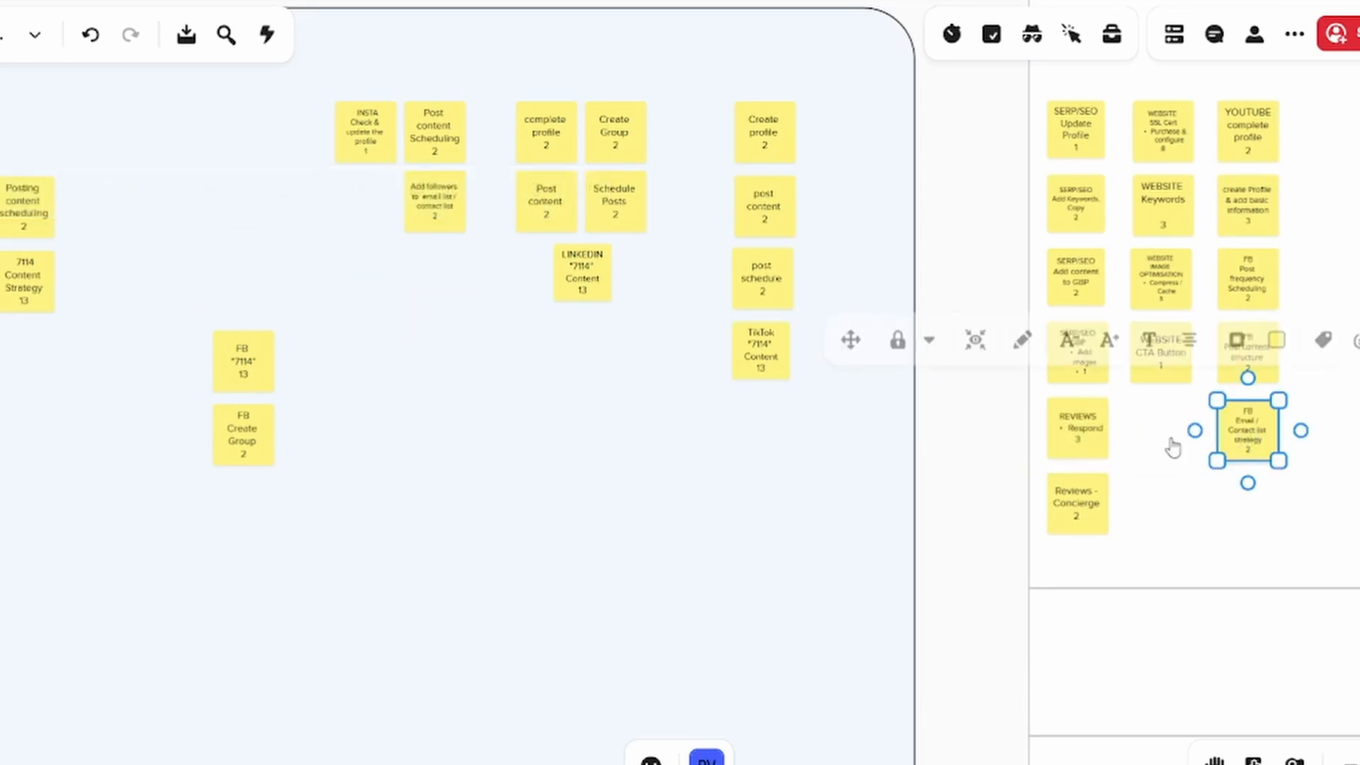
pyautogui.moveTo(938, 444); pyautogui.dragTo(739, 400)
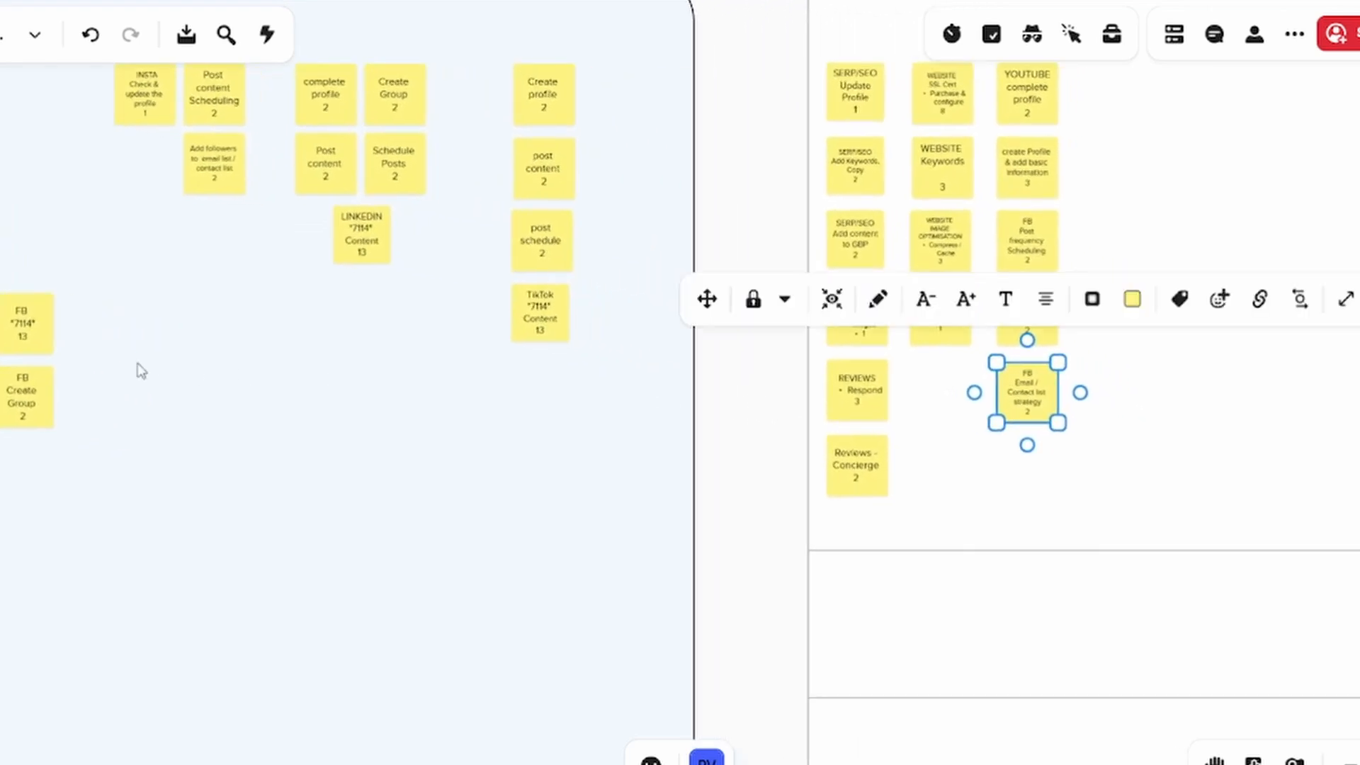
pyautogui.click(742, 401)
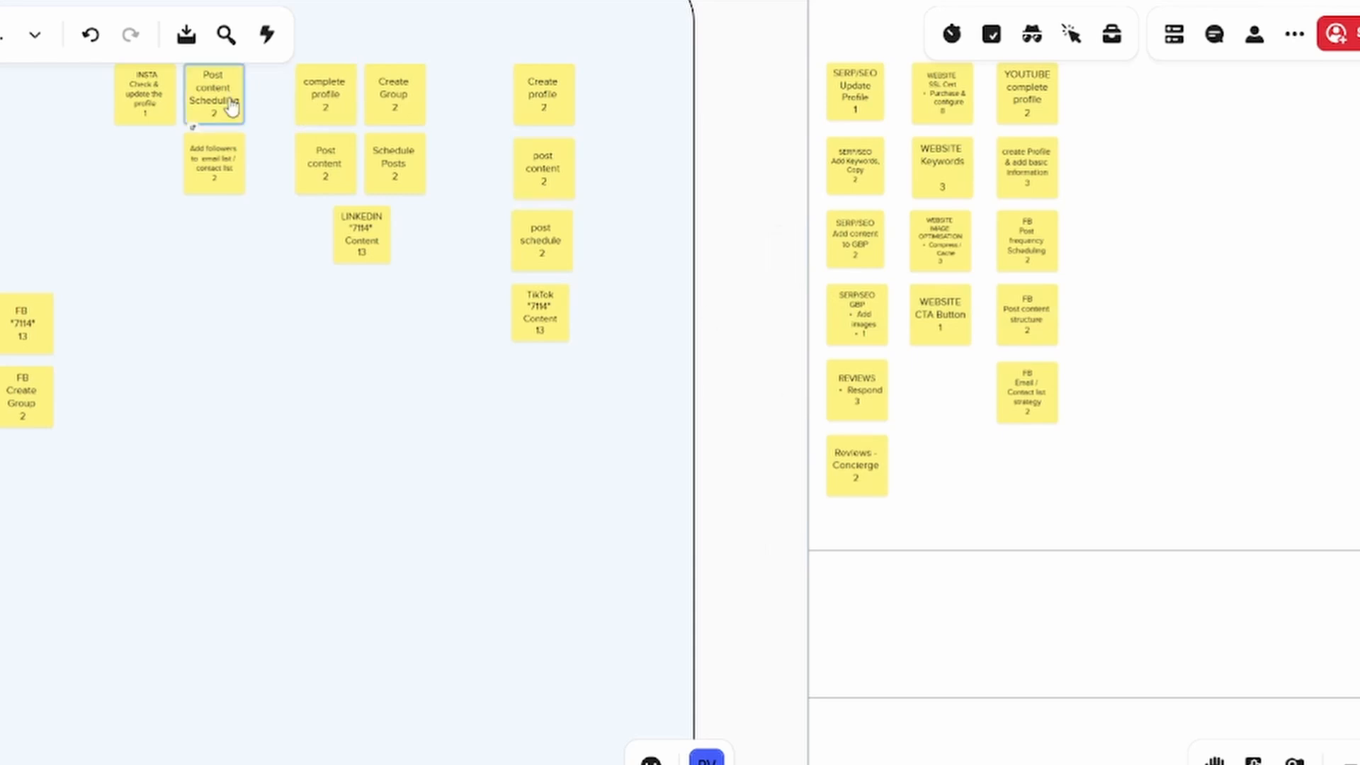
# Move the INSTA Check & update the profile and Post content Scheduling notes into MARSHALL(ing) as a fourth column of notes
pyautogui.moveTo(145, 96); pyautogui.dragTo(1116, 105)
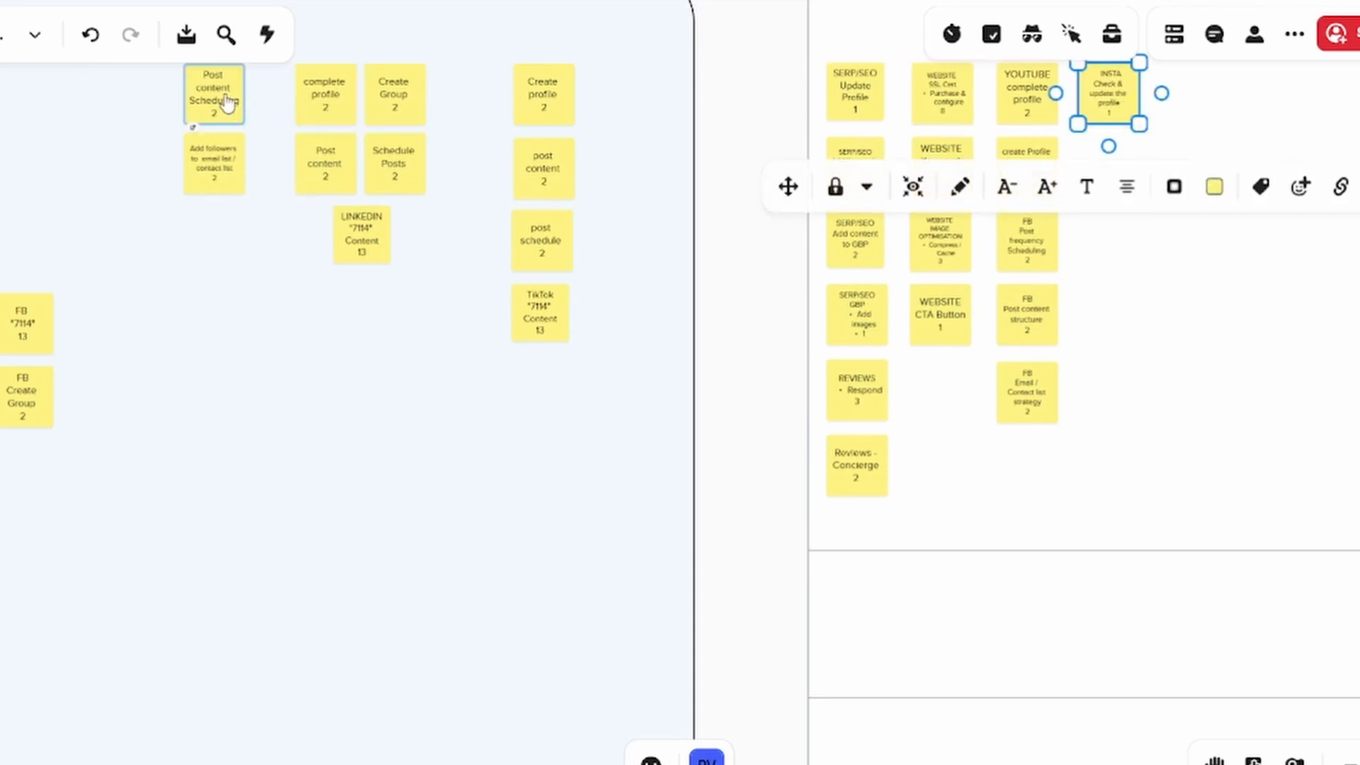
pyautogui.moveTo(222, 97); pyautogui.dragTo(1120, 176)
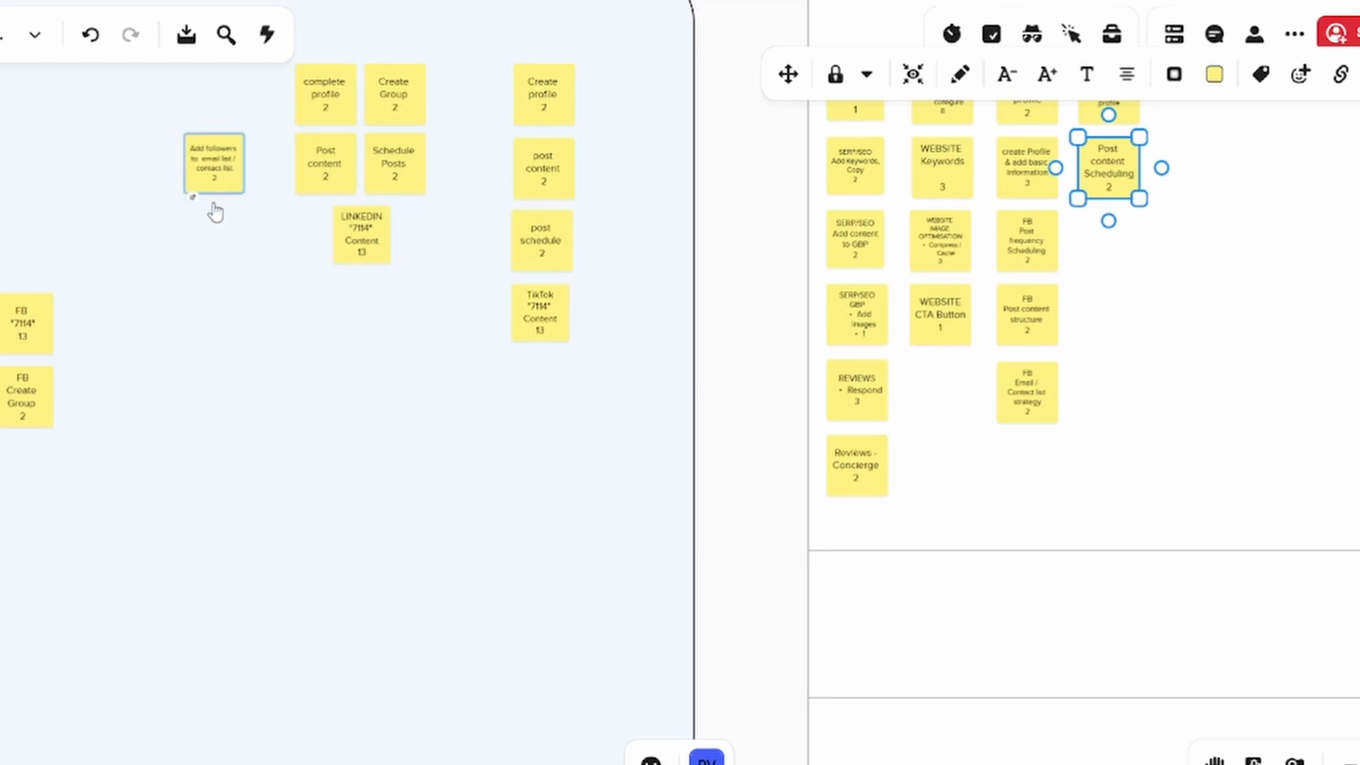
pyautogui.moveTo(767, 368); pyautogui.dragTo(573, 437)
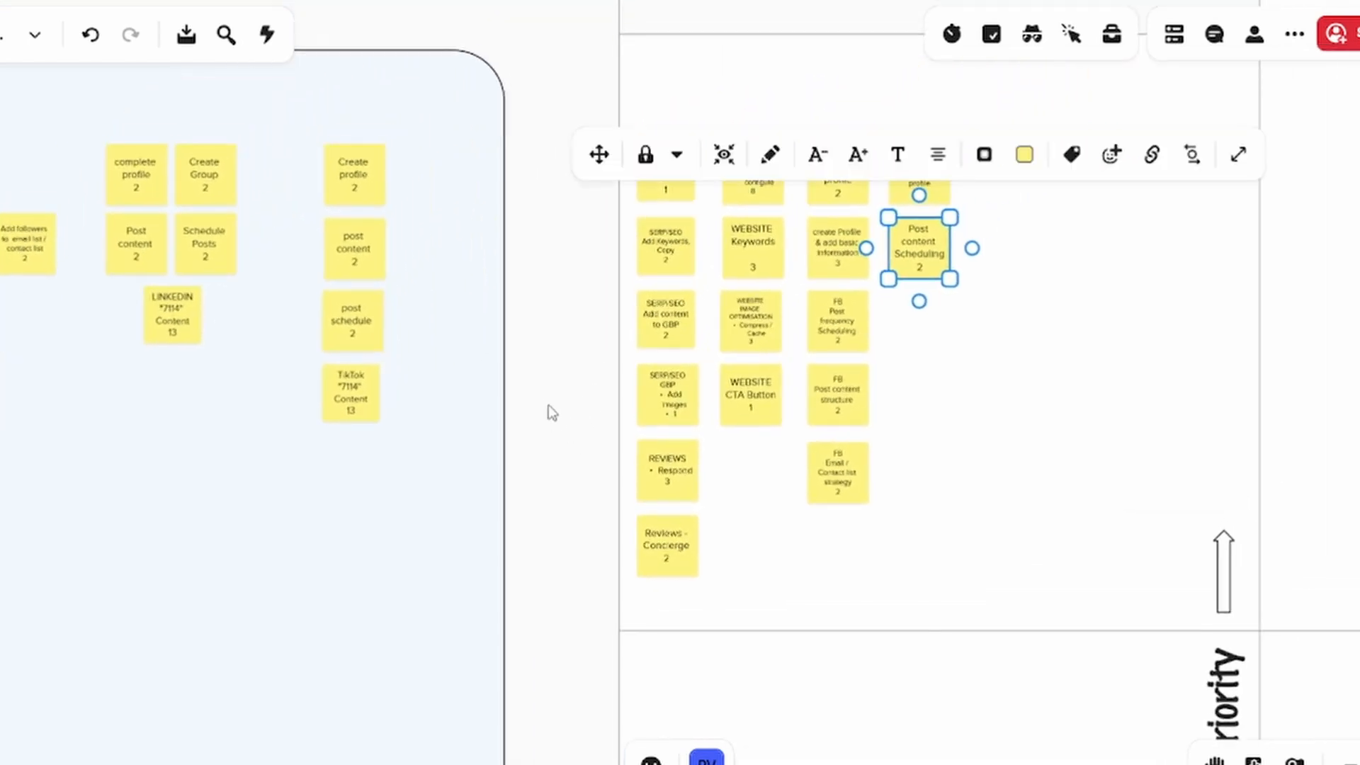
pyautogui.click(552, 412)
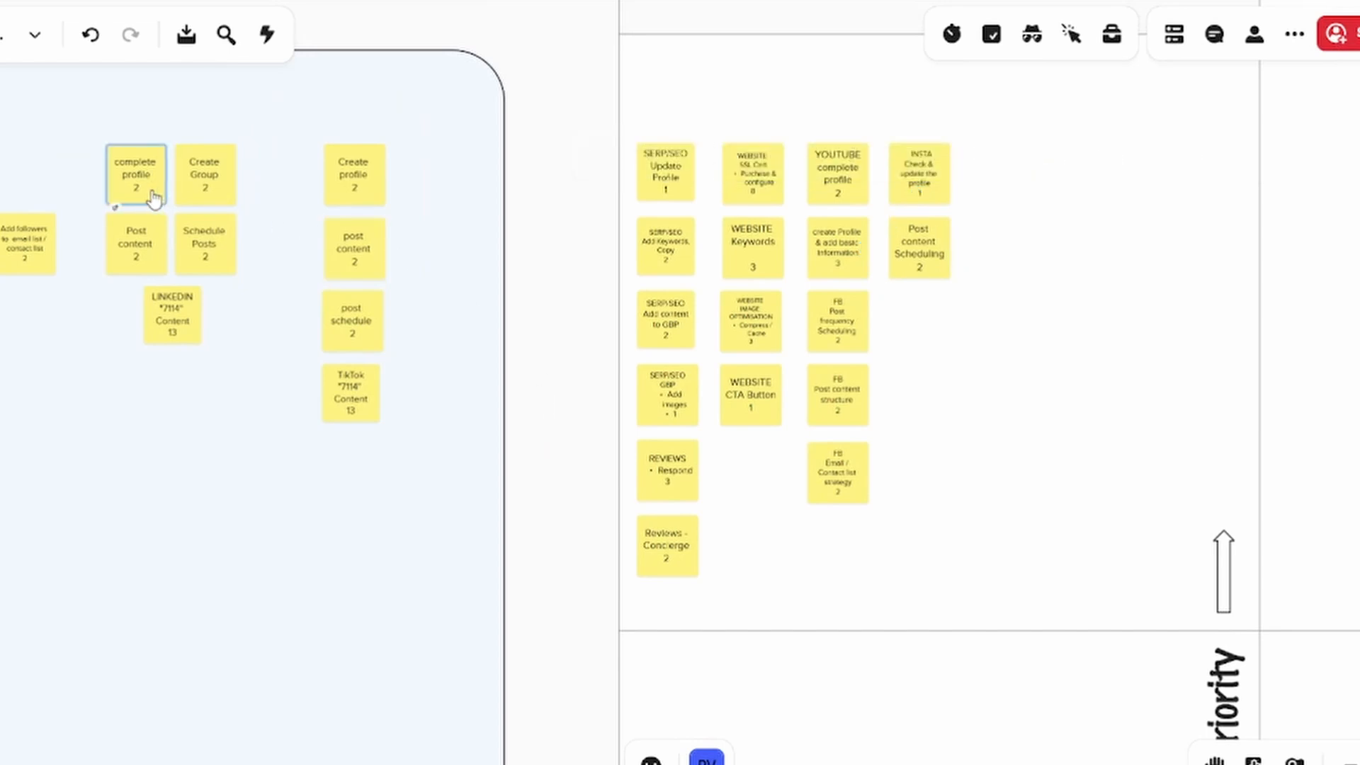
# Move the LINKEDIN complete profile, Schedule Posts and Post content notes into MARSHALL(ing) as a fifth column of notes
pyautogui.moveTo(145, 191); pyautogui.dragTo(1012, 190)
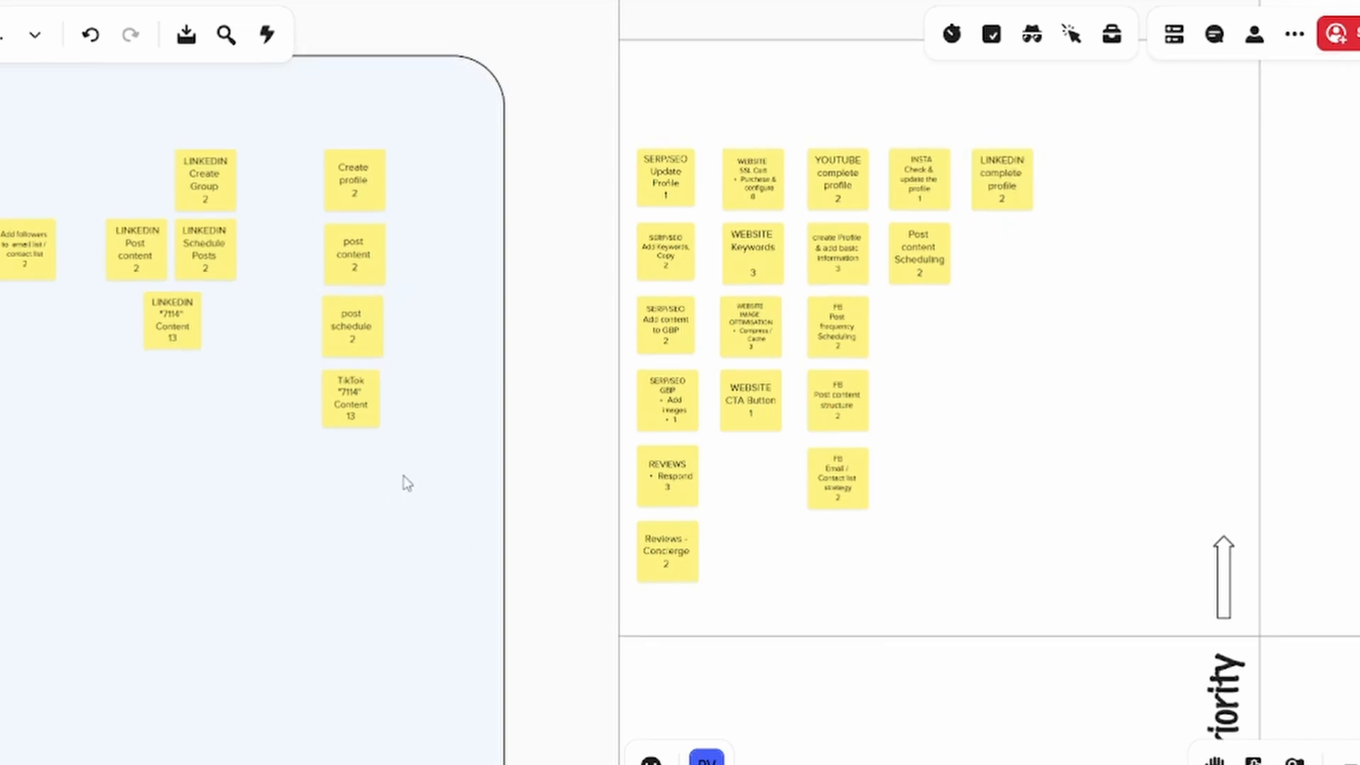
pyautogui.click(336, 345)
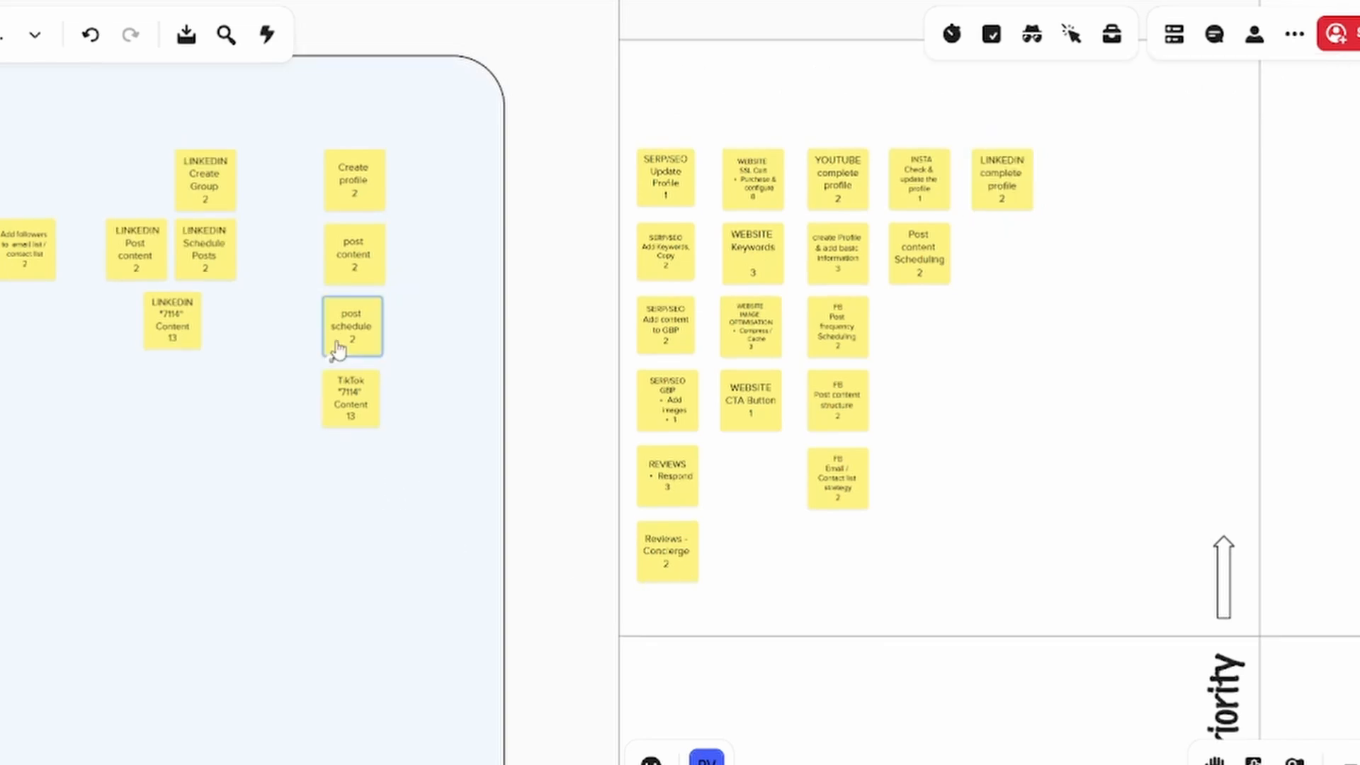
pyautogui.click(225, 269)
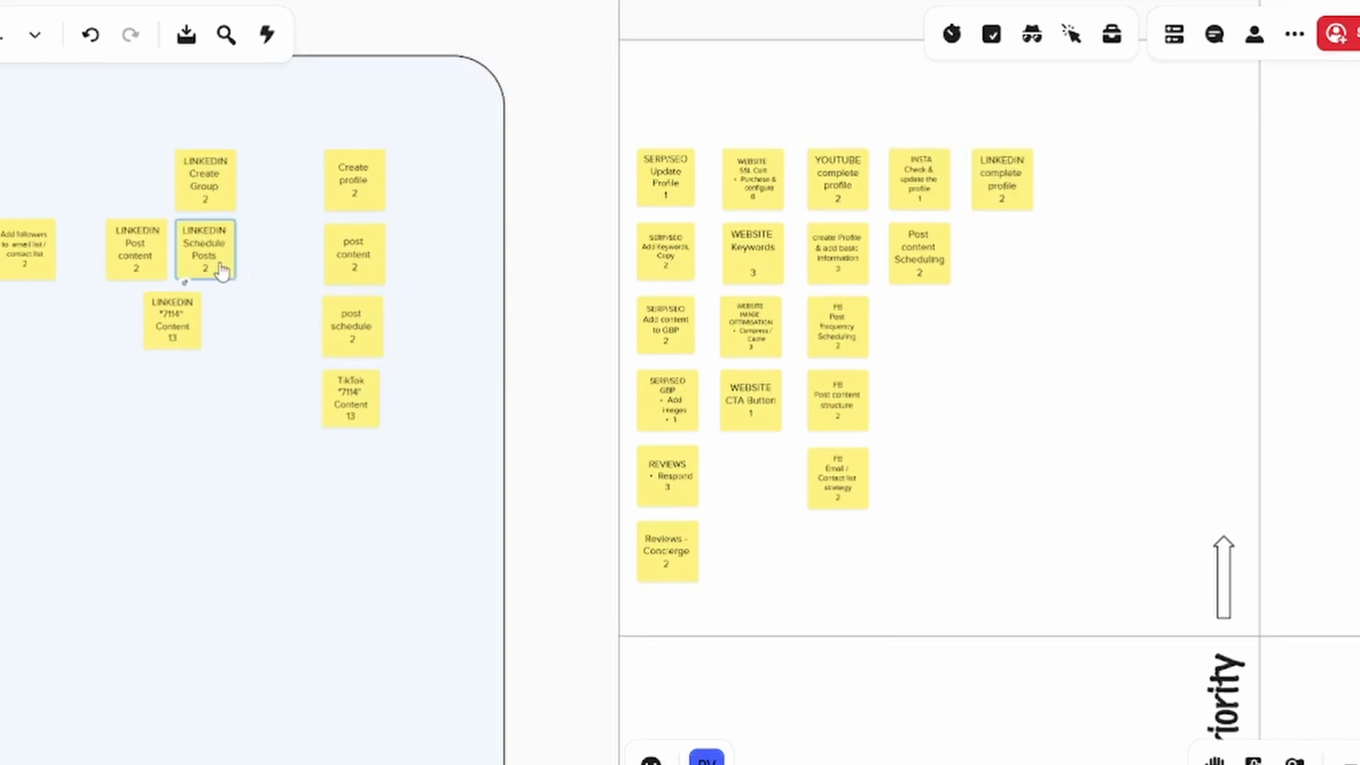
pyautogui.click(144, 260)
pyautogui.moveTo(189, 268); pyautogui.dragTo(999, 269)
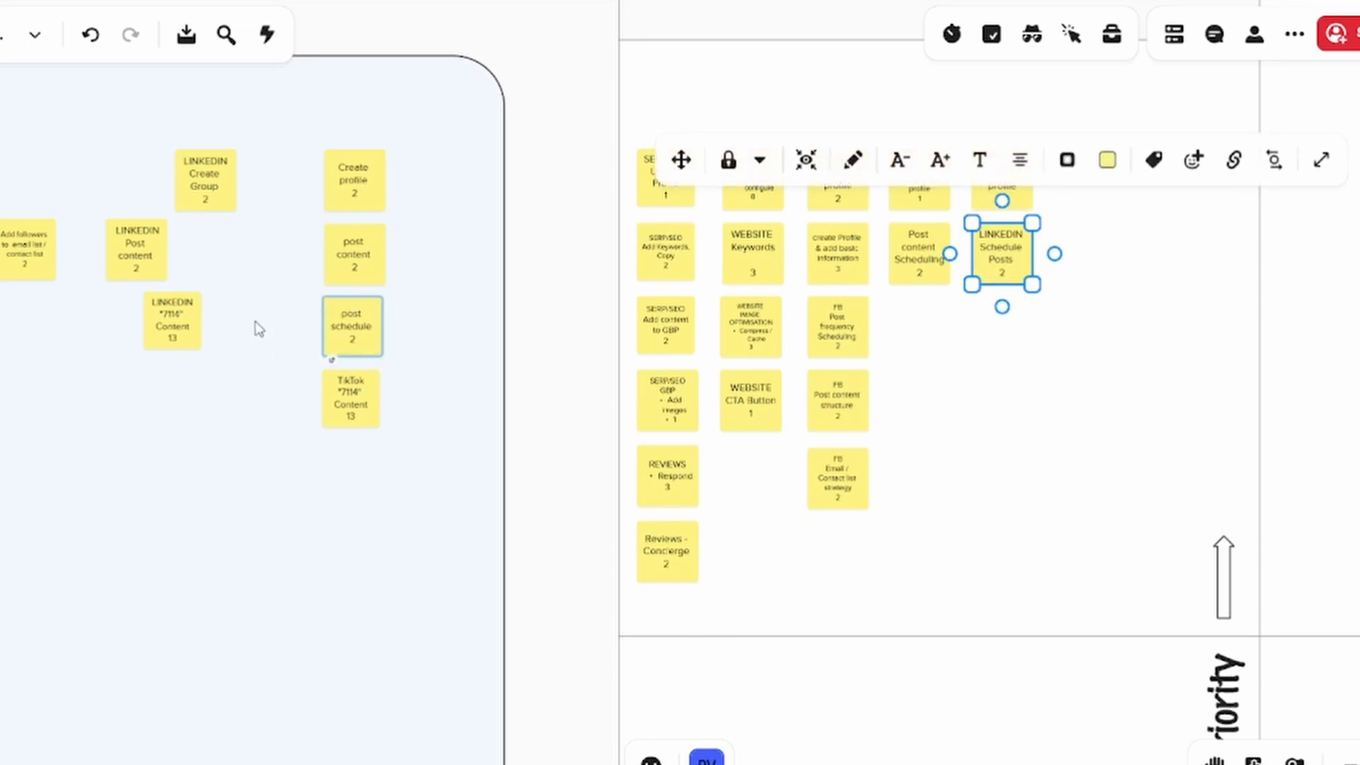
pyautogui.click(151, 253)
pyautogui.moveTo(150, 253); pyautogui.dragTo(1001, 329)
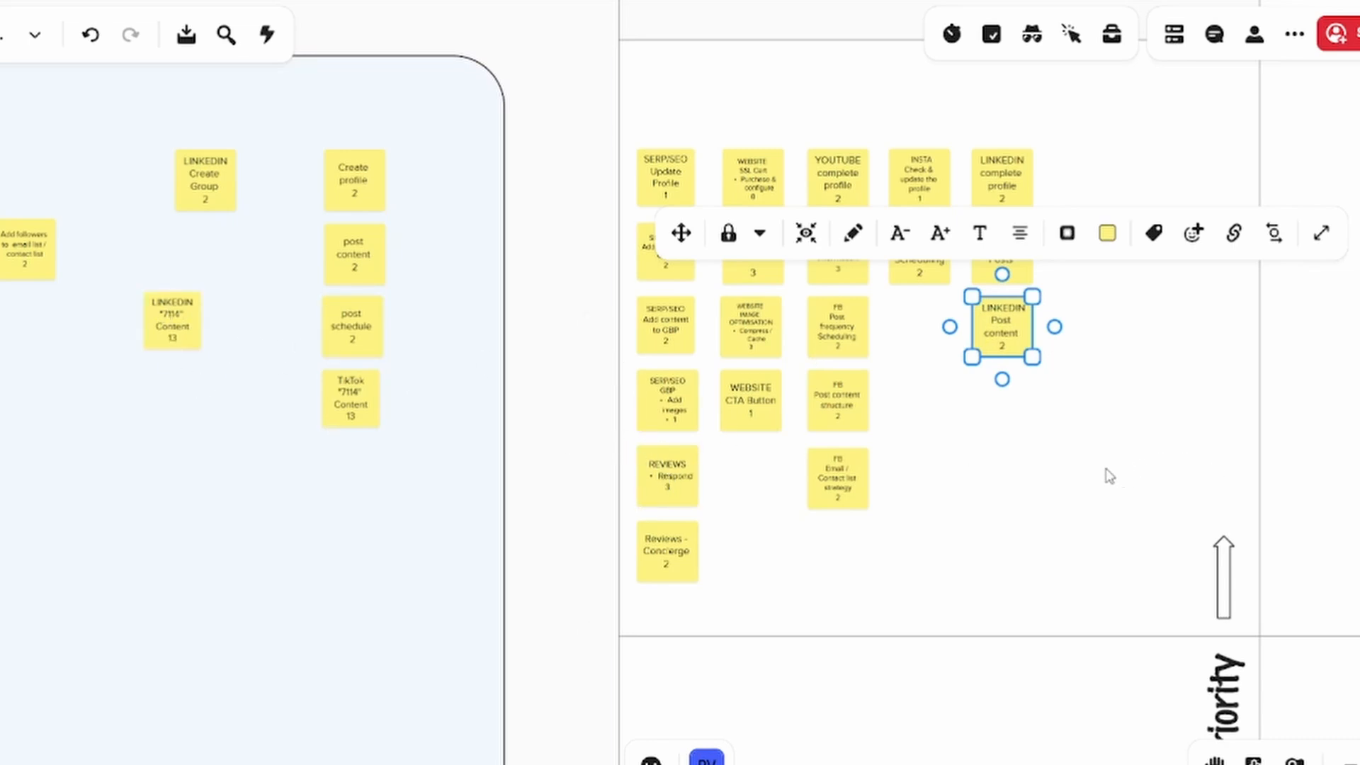
pyautogui.click(968, 446)
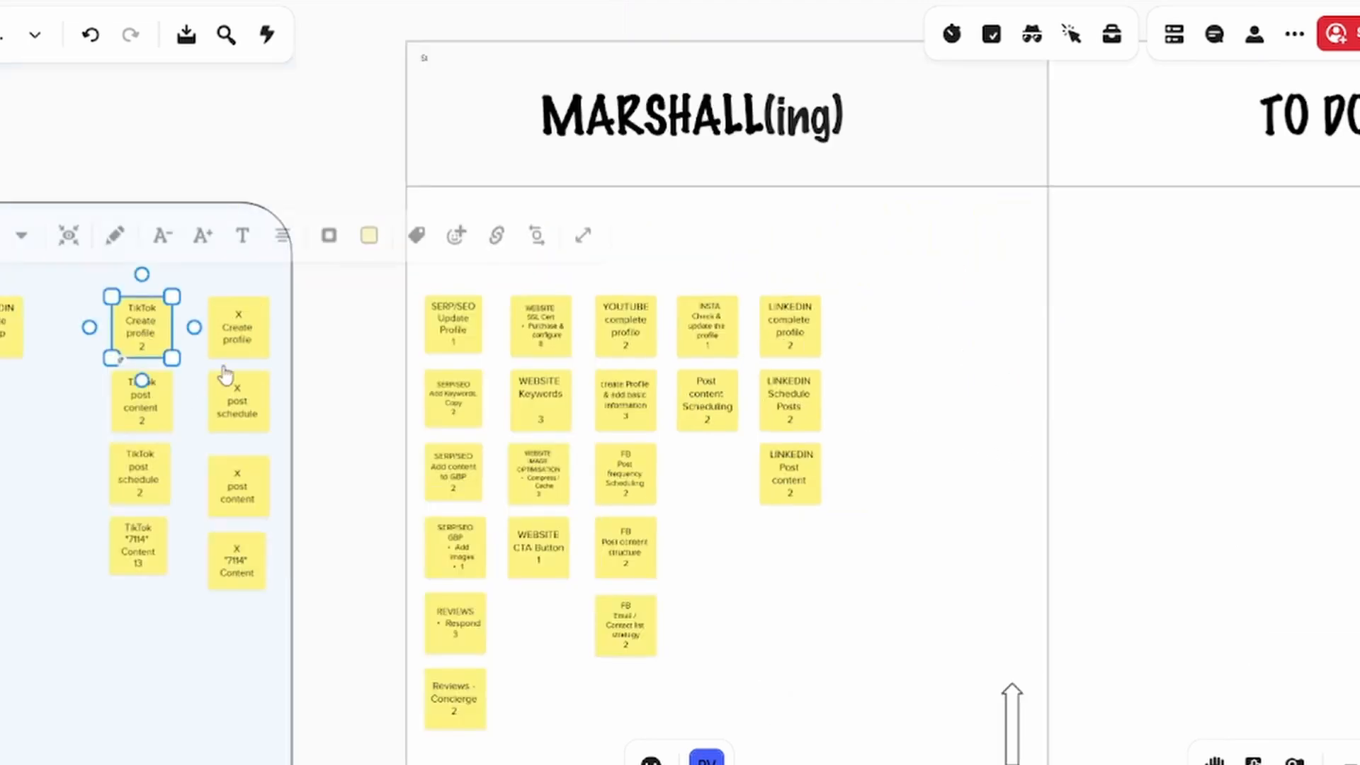
# Move the Create profile and post schedule notes of TikTok and X into MARSHALL(ing), as one column of notes per channel
pyautogui.moveTo(142, 343); pyautogui.dragTo(874, 333)
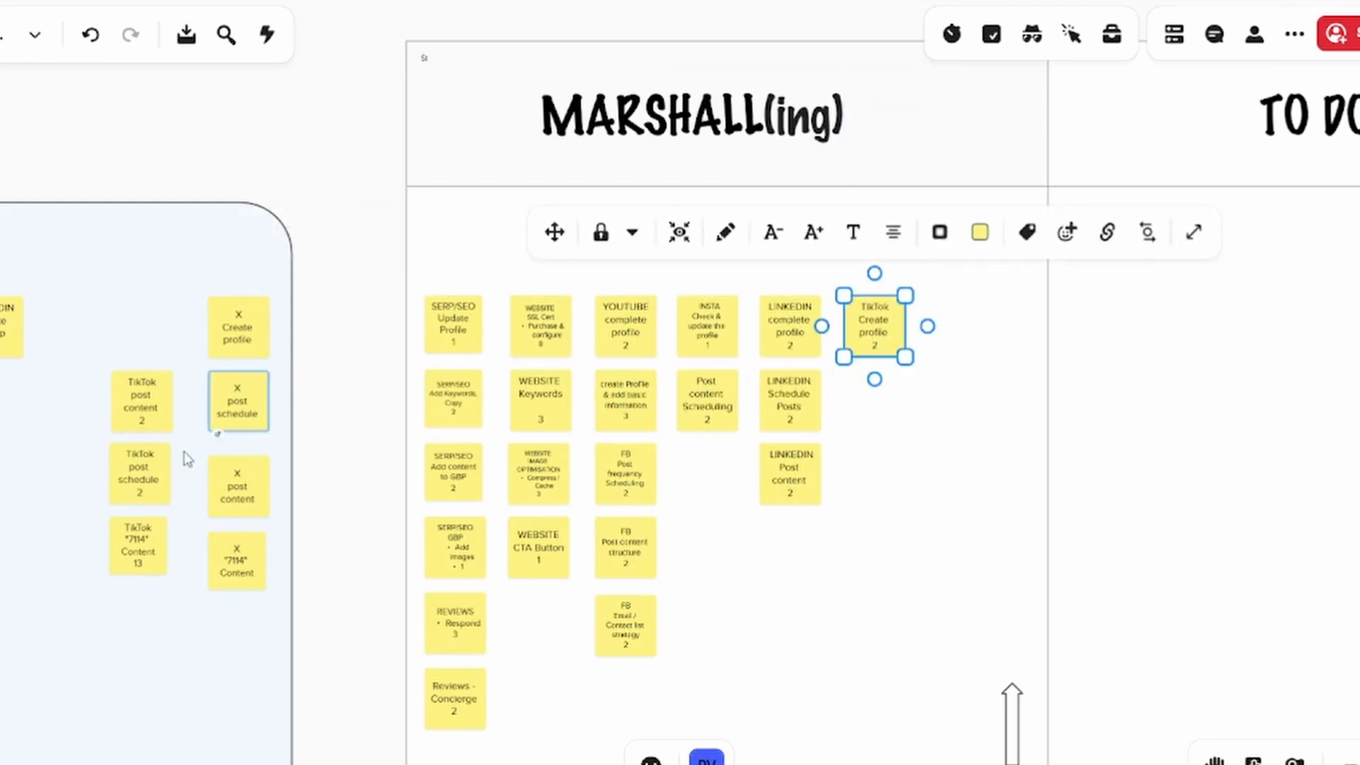
pyautogui.moveTo(146, 478); pyautogui.dragTo(882, 409)
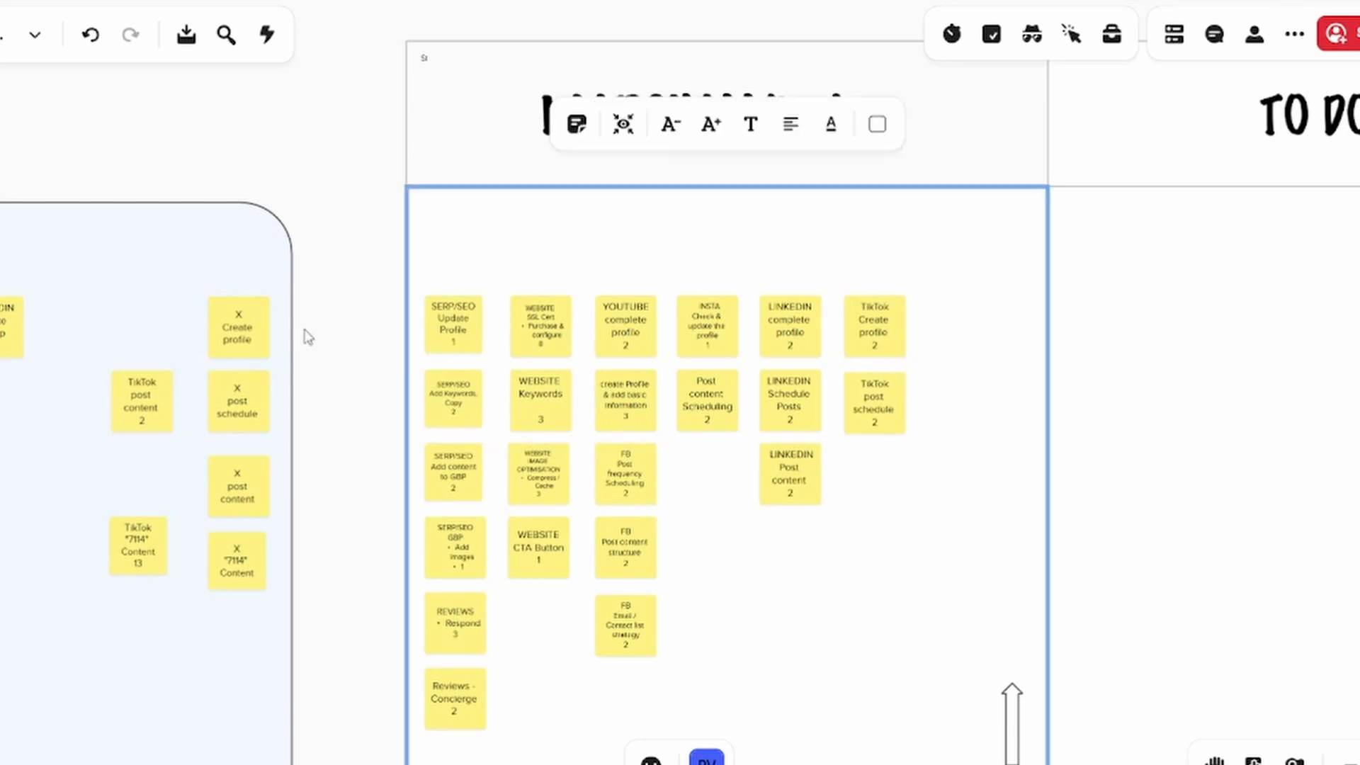
pyautogui.moveTo(236, 339); pyautogui.dragTo(964, 341)
pyautogui.moveTo(241, 402); pyautogui.dragTo(968, 413)
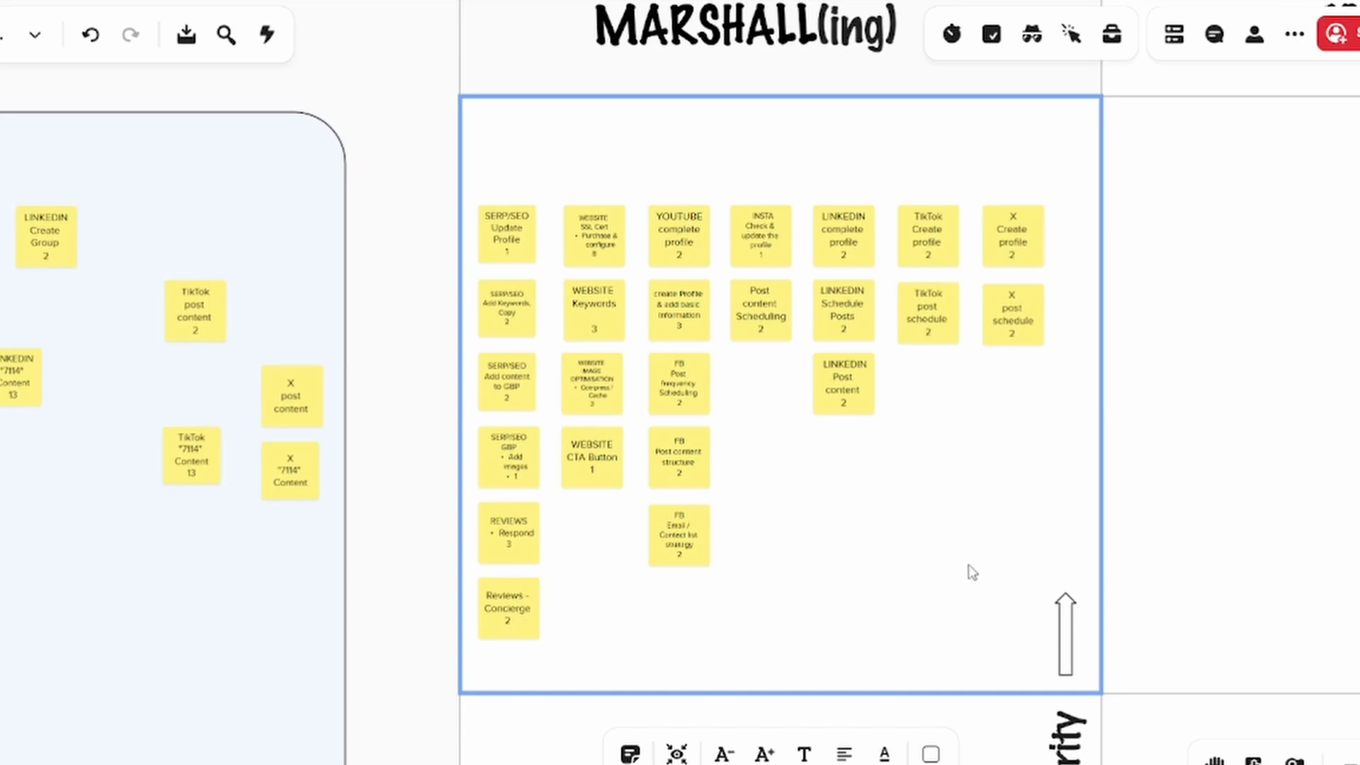
# Examine the planning board's columns and the Priority and Value arrows around the notes in MARSHALL(ing)
pyautogui.moveTo(971, 572); pyautogui.dragTo(678, 582)
pyautogui.scroll(-1, 682, 586)
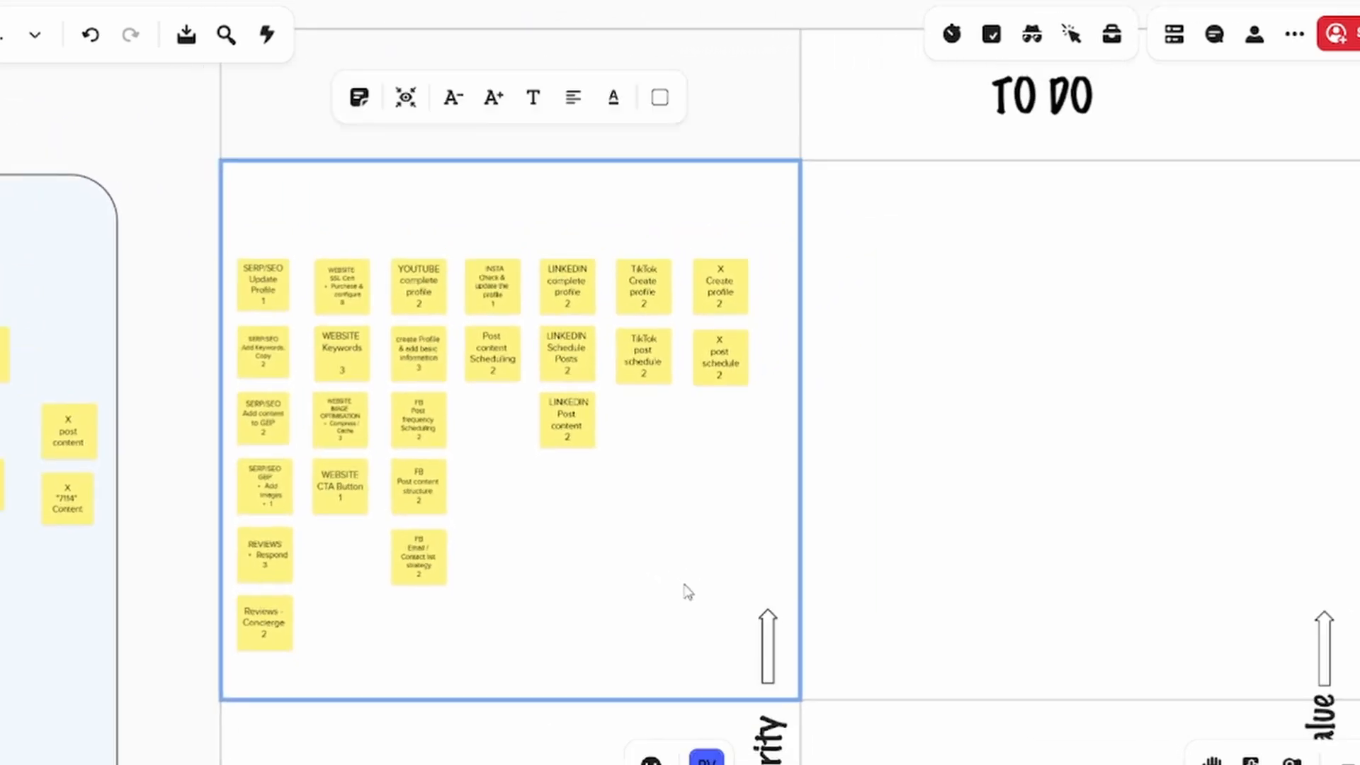
pyautogui.click(897, 568)
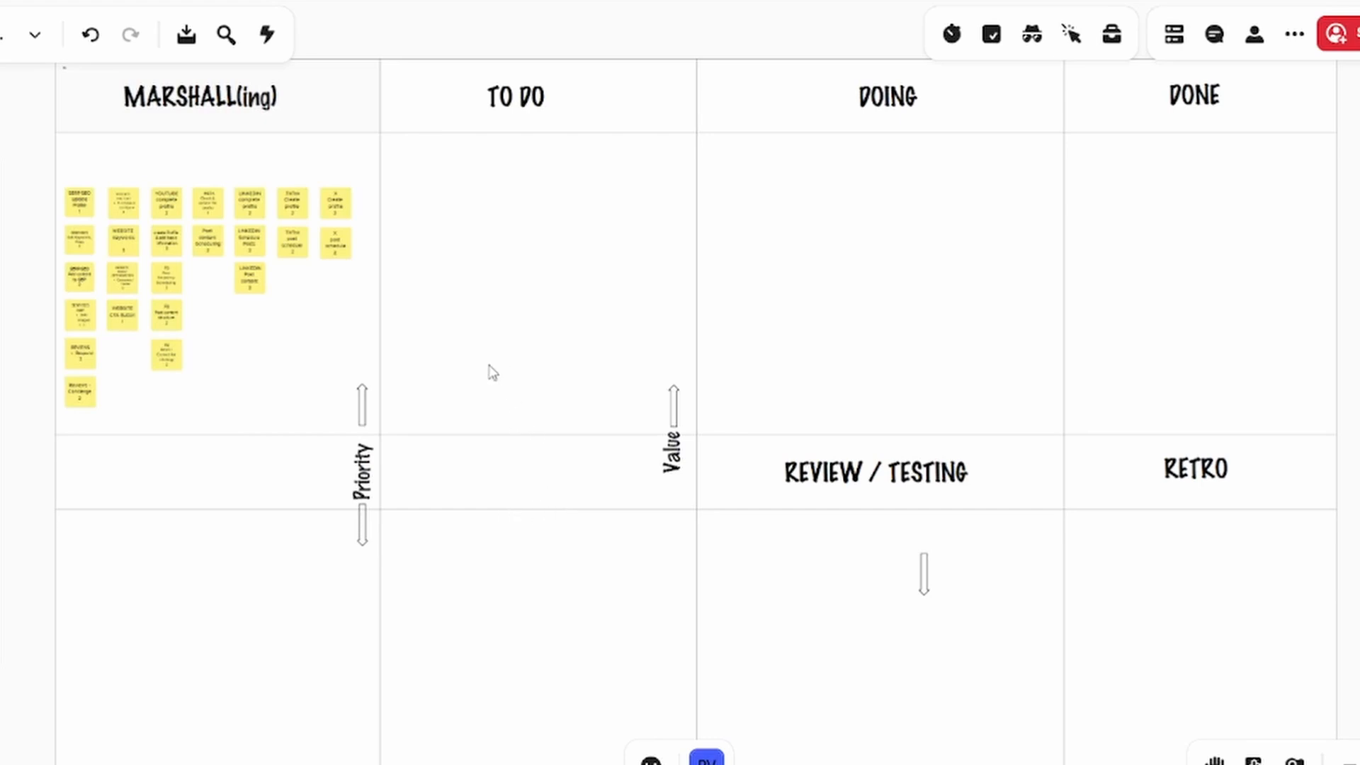
pyautogui.scroll(5, 234, 268)
pyautogui.moveTo(218, 328); pyautogui.dragTo(347, 367)
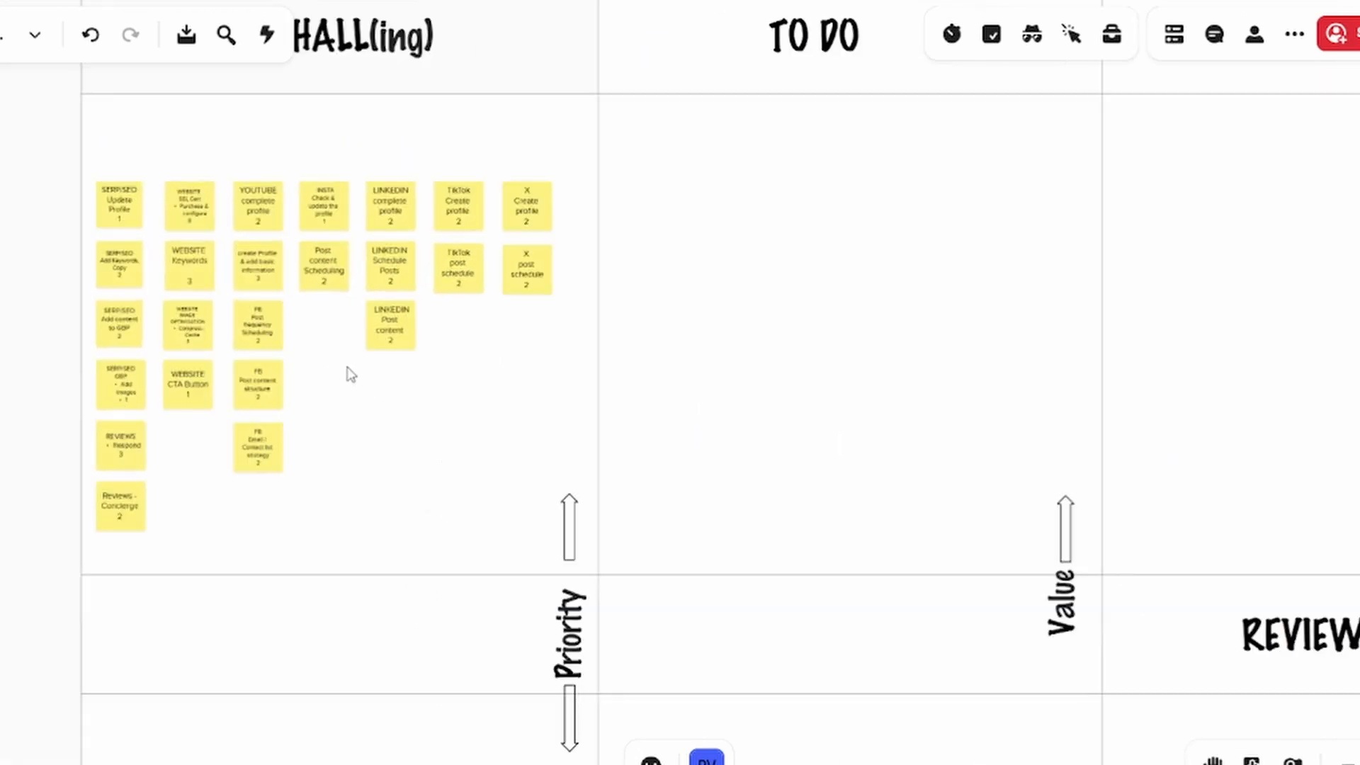
pyautogui.scroll(-3, 436, 483)
pyautogui.moveTo(477, 482); pyautogui.dragTo(465, 437)
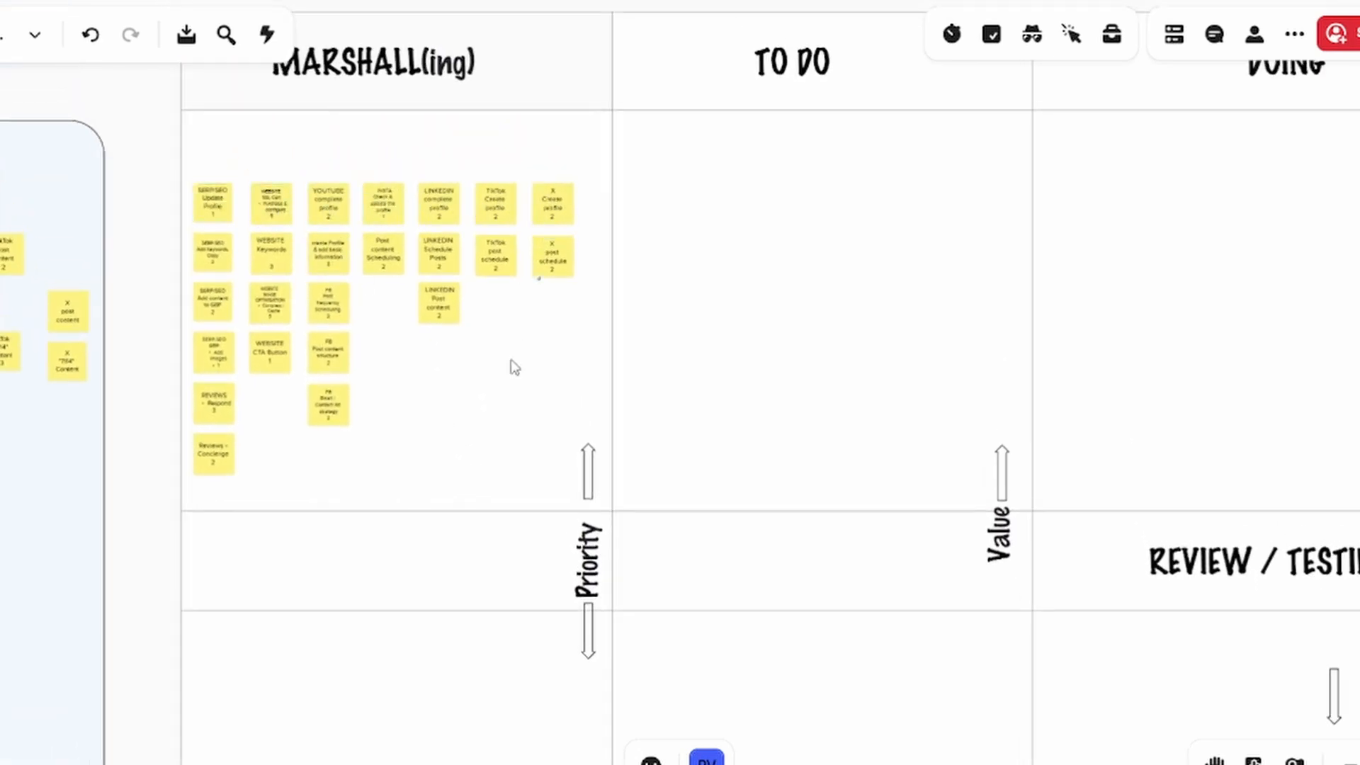
# Move the Reviews - Concierge note to the middle priority row of MARSHALL(ing) and REVIEWS Respond to the lowest row
pyautogui.moveTo(507, 442); pyautogui.dragTo(529, 250)
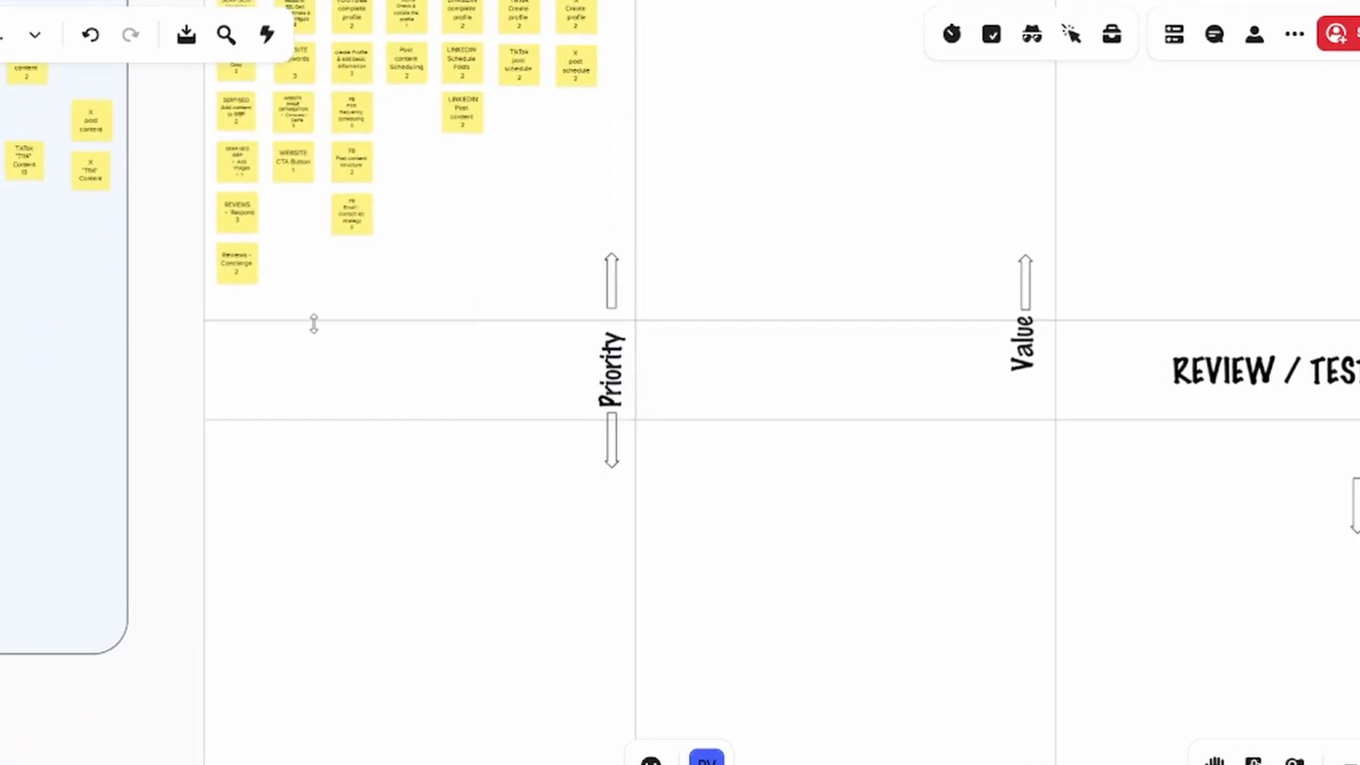
pyautogui.click(244, 273)
pyautogui.moveTo(245, 272); pyautogui.dragTo(237, 379)
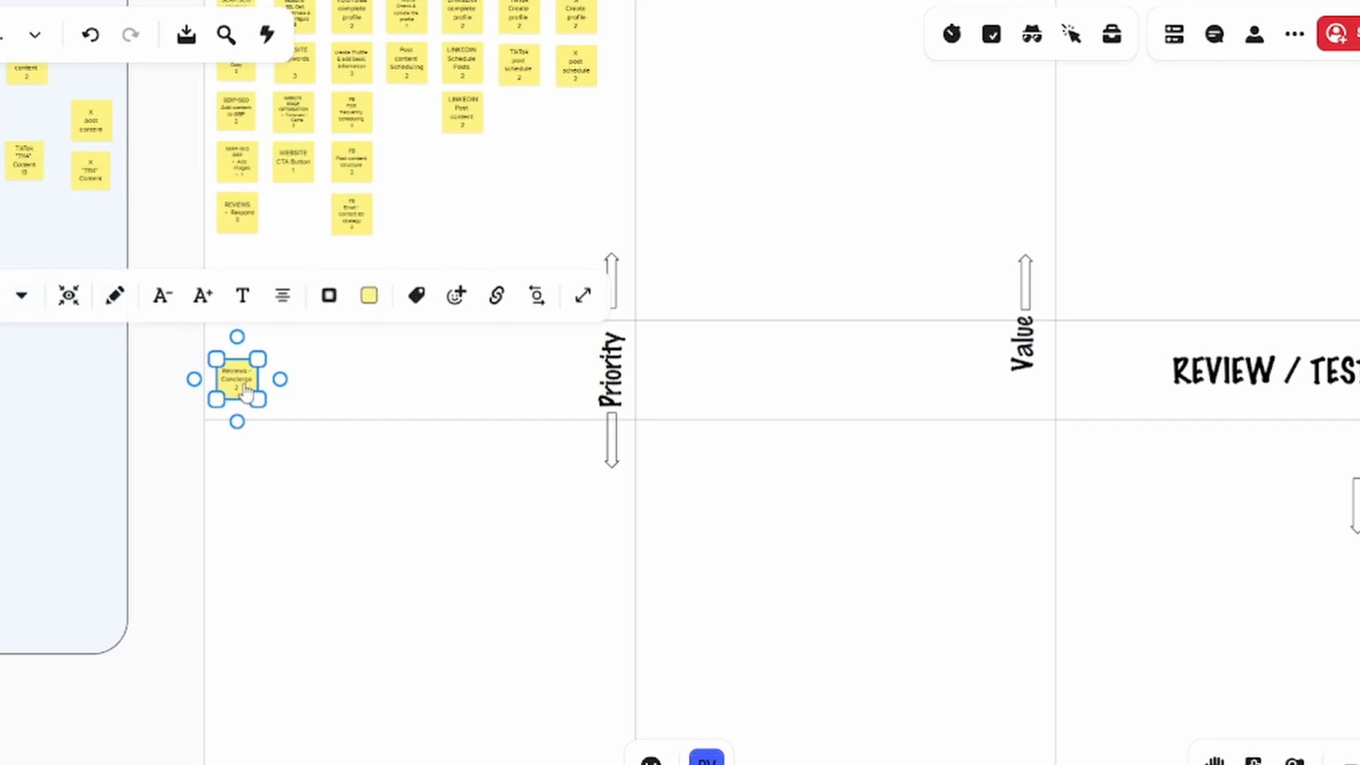
pyautogui.scroll(2, 252, 245)
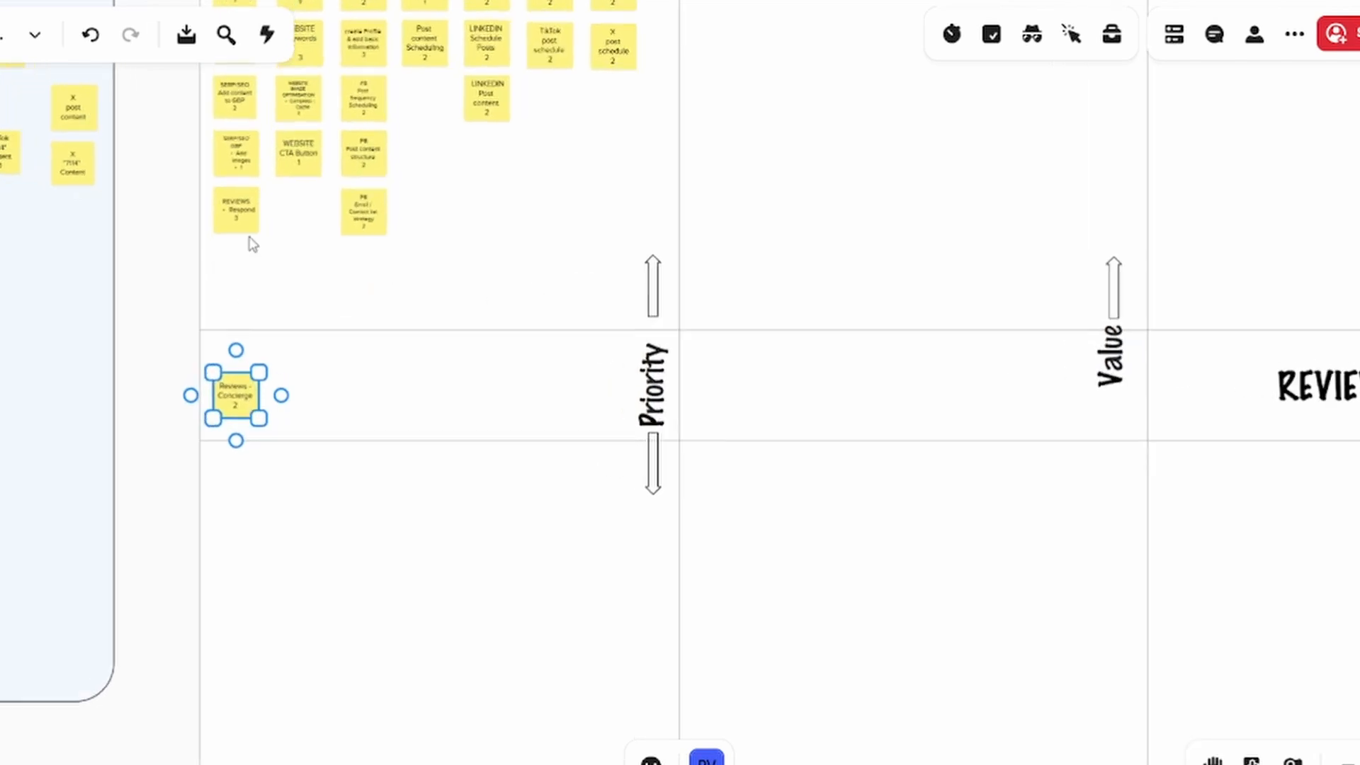
pyautogui.scroll(-3, 267, 264)
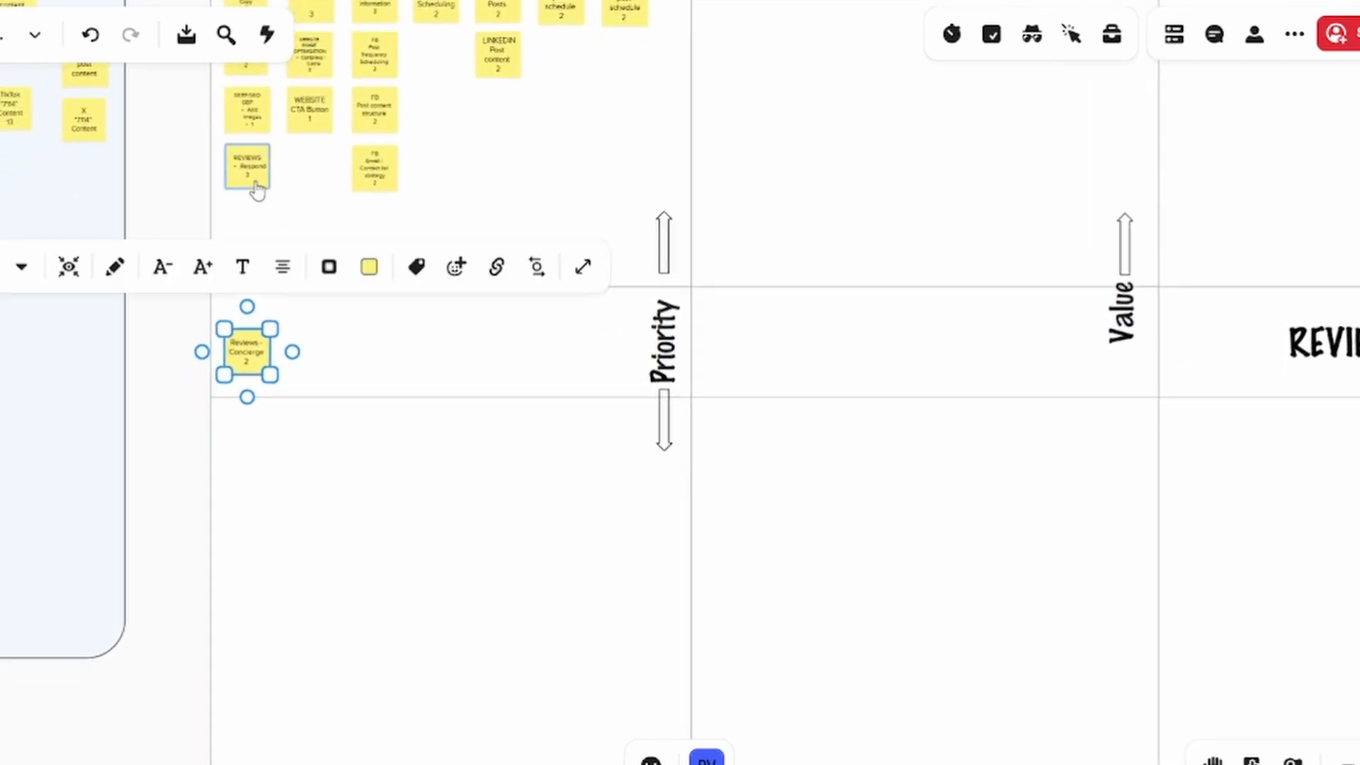
pyautogui.moveTo(253, 175); pyautogui.dragTo(257, 530)
pyautogui.moveTo(288, 205); pyautogui.dragTo(281, 310)
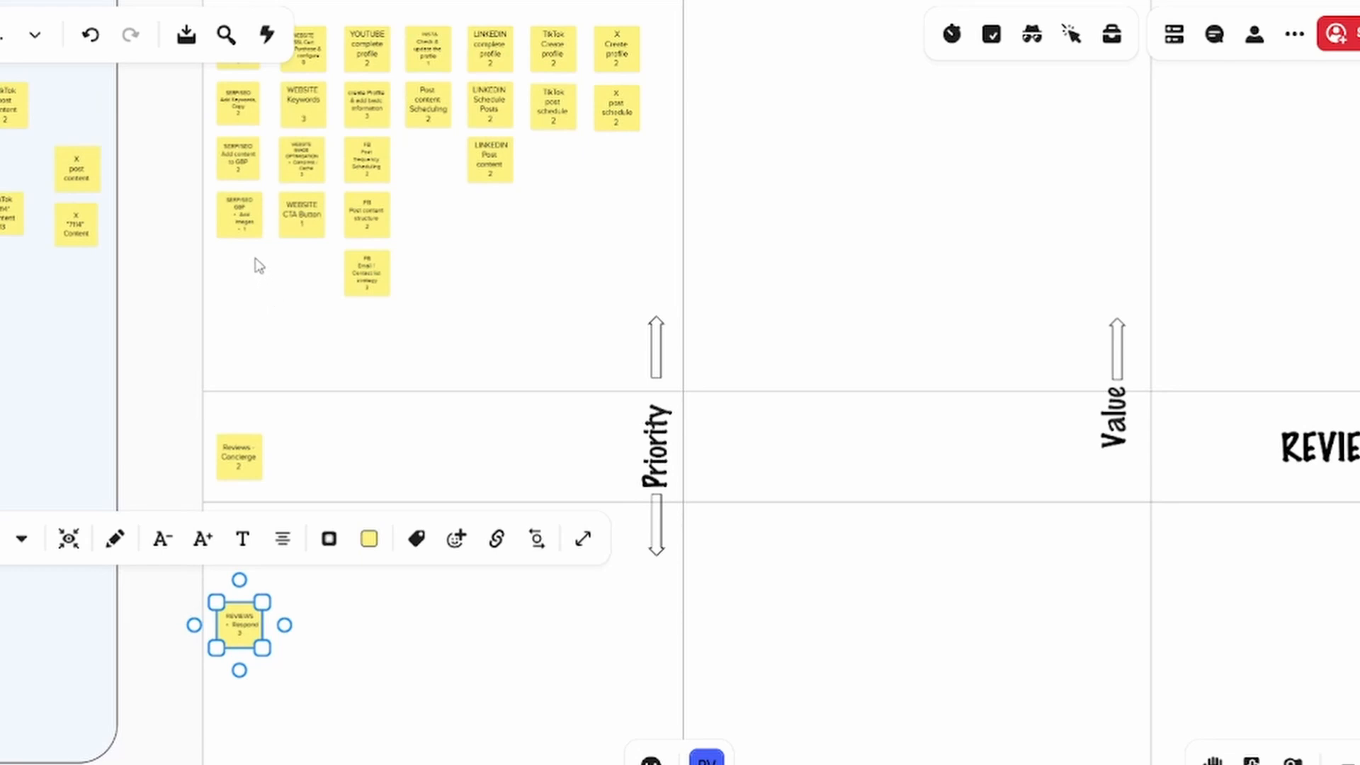
# Move SERP/SEO GBP Add images and Add content to GBP to the lowest priority row, and SERP/SEO Add Keywords, Copy to the middle row
pyautogui.moveTo(243, 212); pyautogui.dragTo(297, 625)
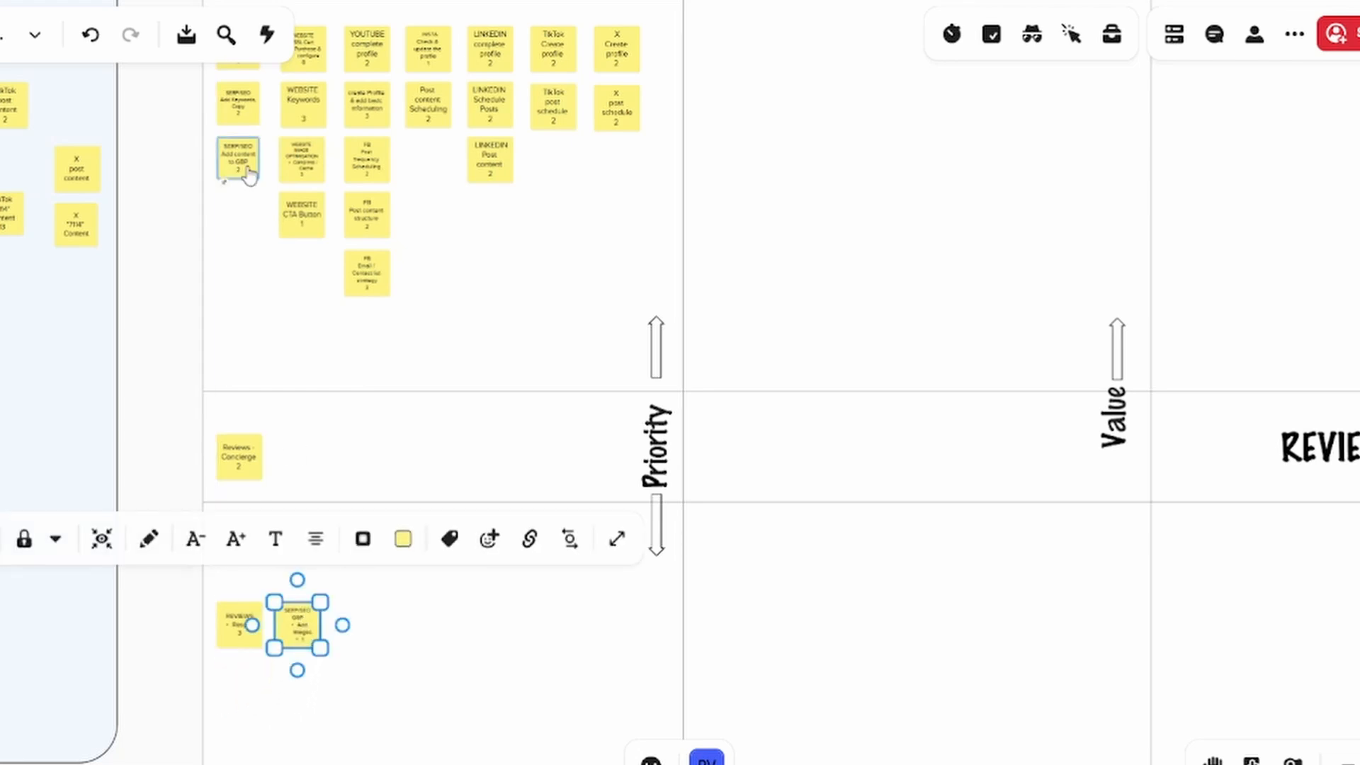
pyautogui.moveTo(252, 173); pyautogui.dragTo(374, 638)
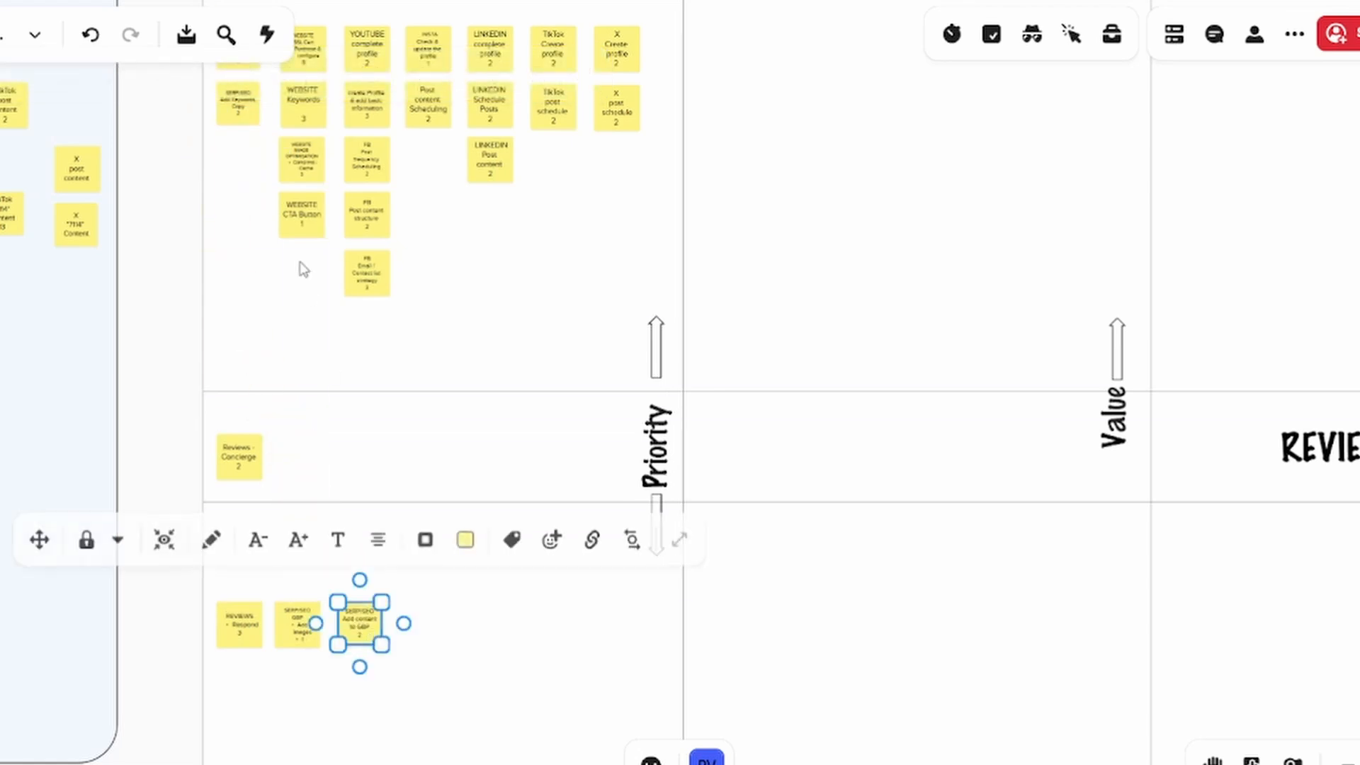
pyautogui.moveTo(252, 133); pyautogui.dragTo(306, 461)
pyautogui.moveTo(261, 322); pyautogui.dragTo(257, 367)
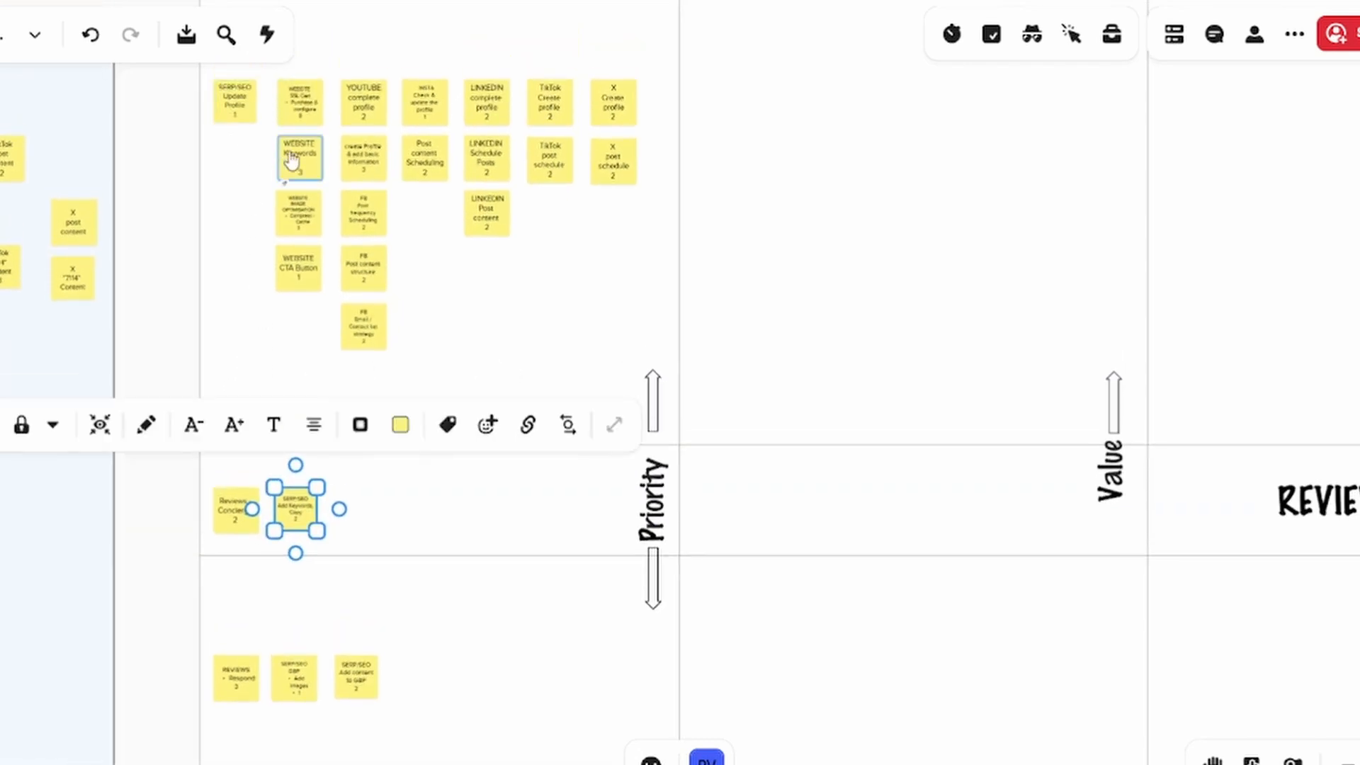
# Move the WEBSITE Keywords and Image Optimisation notes to the middle priority row and WEBSITE CTA Button to the lowest row
pyautogui.moveTo(304, 167); pyautogui.dragTo(350, 515)
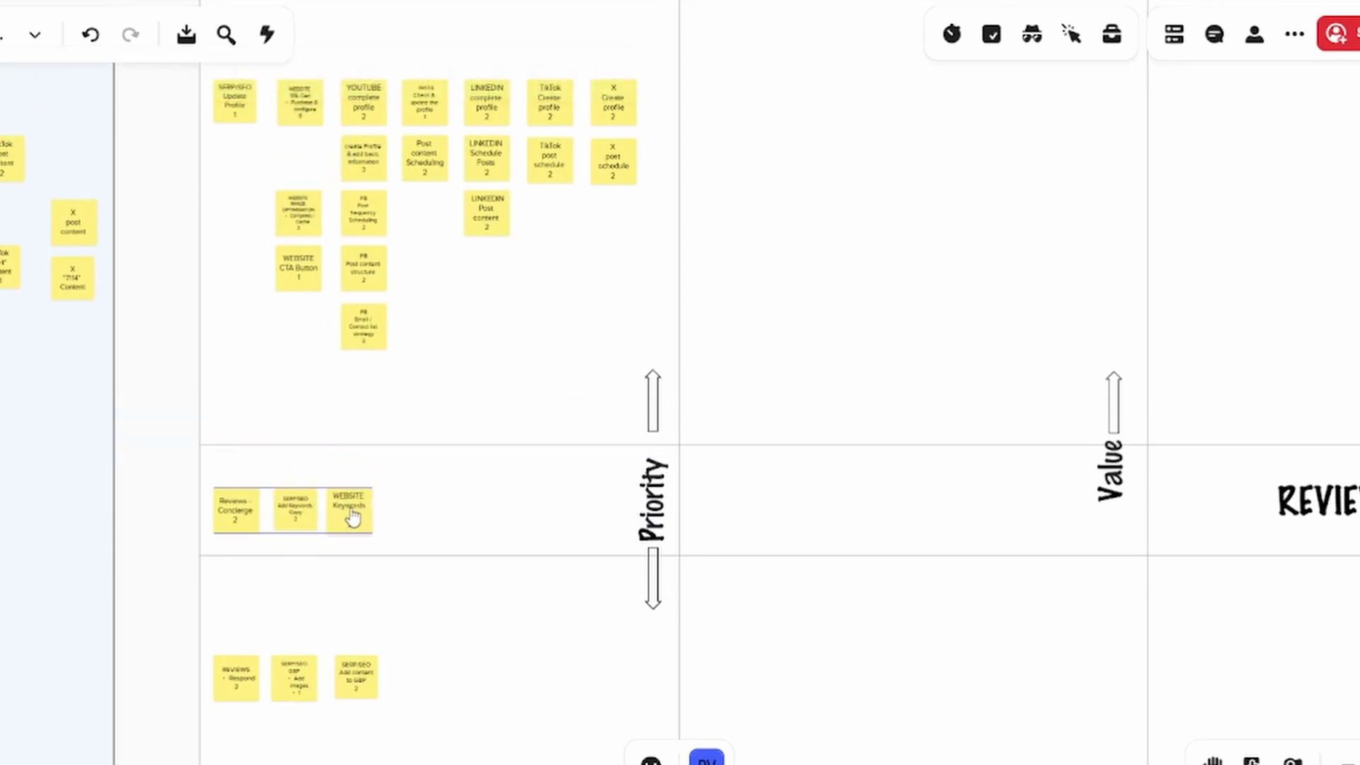
pyautogui.moveTo(313, 233); pyautogui.dragTo(380, 553)
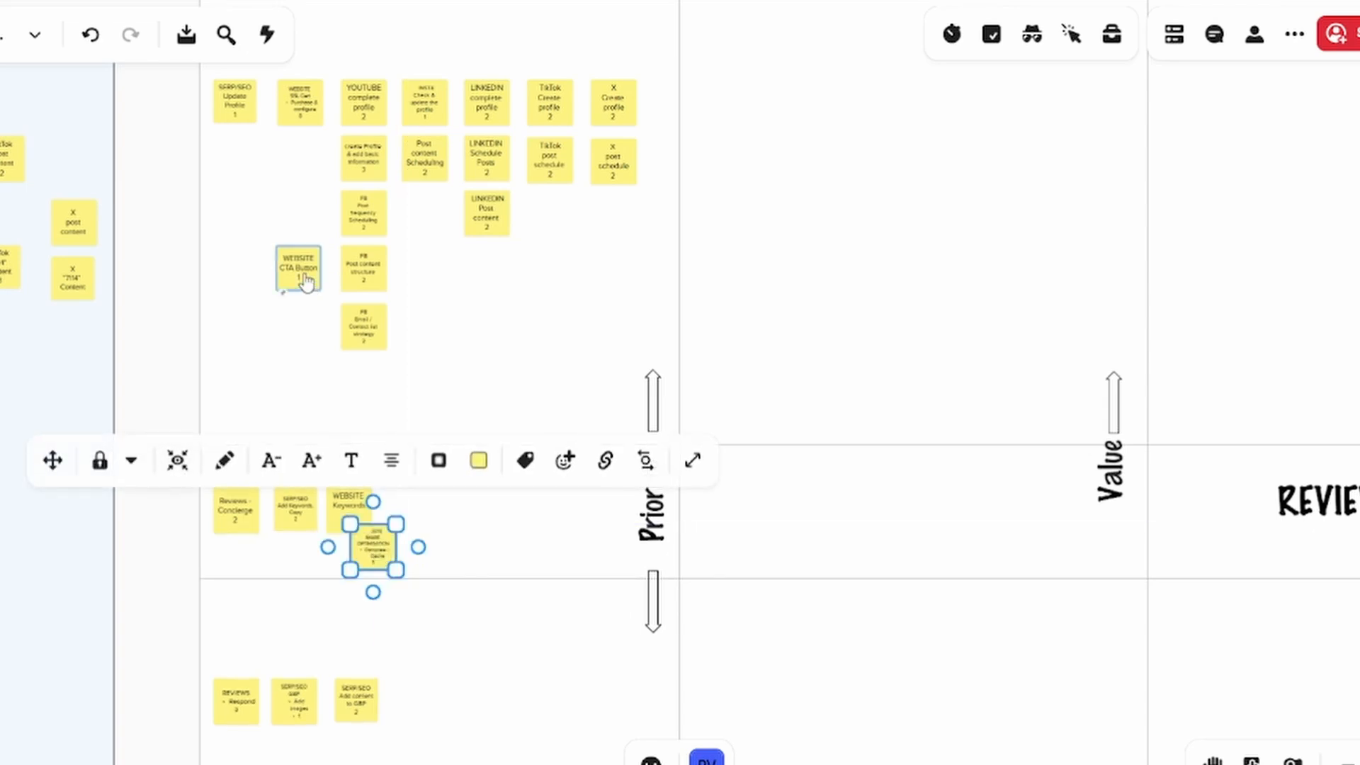
pyautogui.click(304, 284)
pyautogui.moveTo(305, 283); pyautogui.dragTo(423, 707)
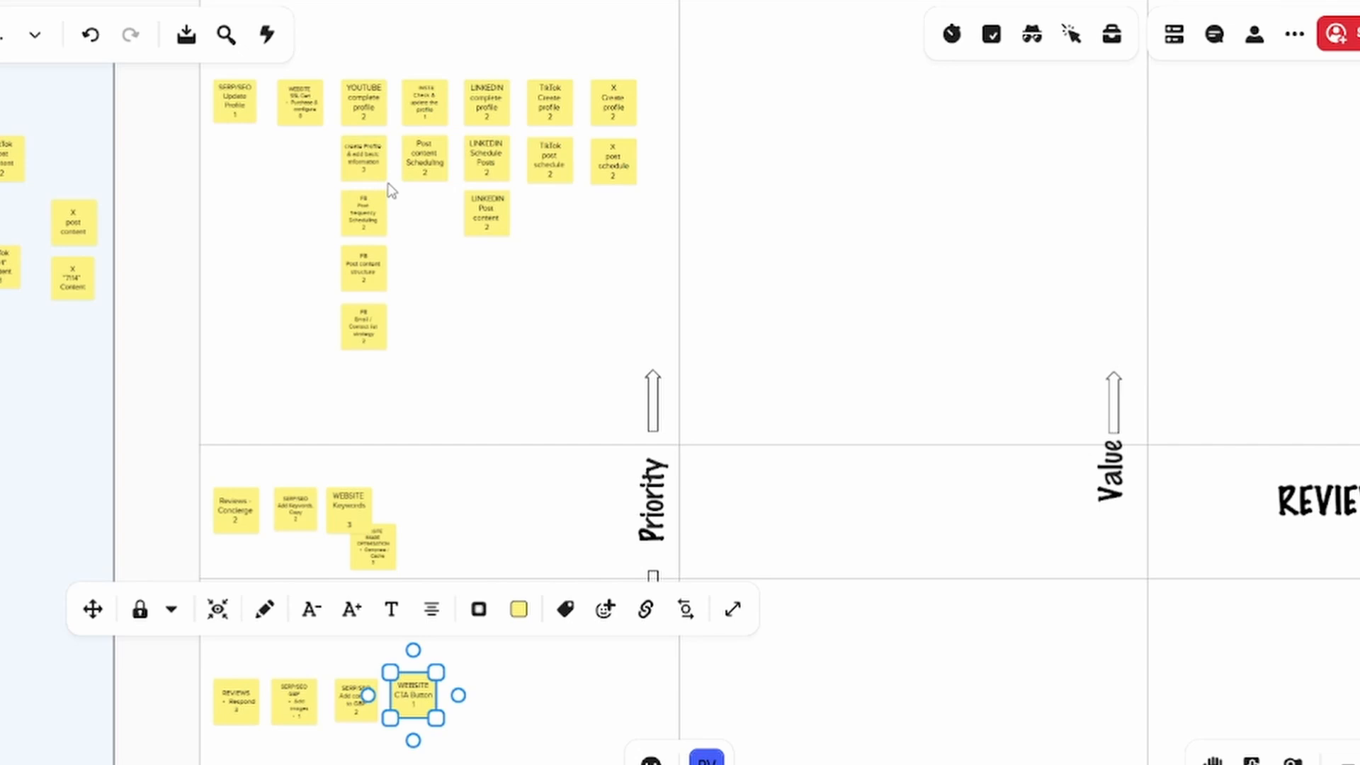
# Move the create Profile & add basic information note to the middle priority row, and FB Post frequency Scheduling and Post content structure to the lowest row
pyautogui.scroll(3, 391, 191)
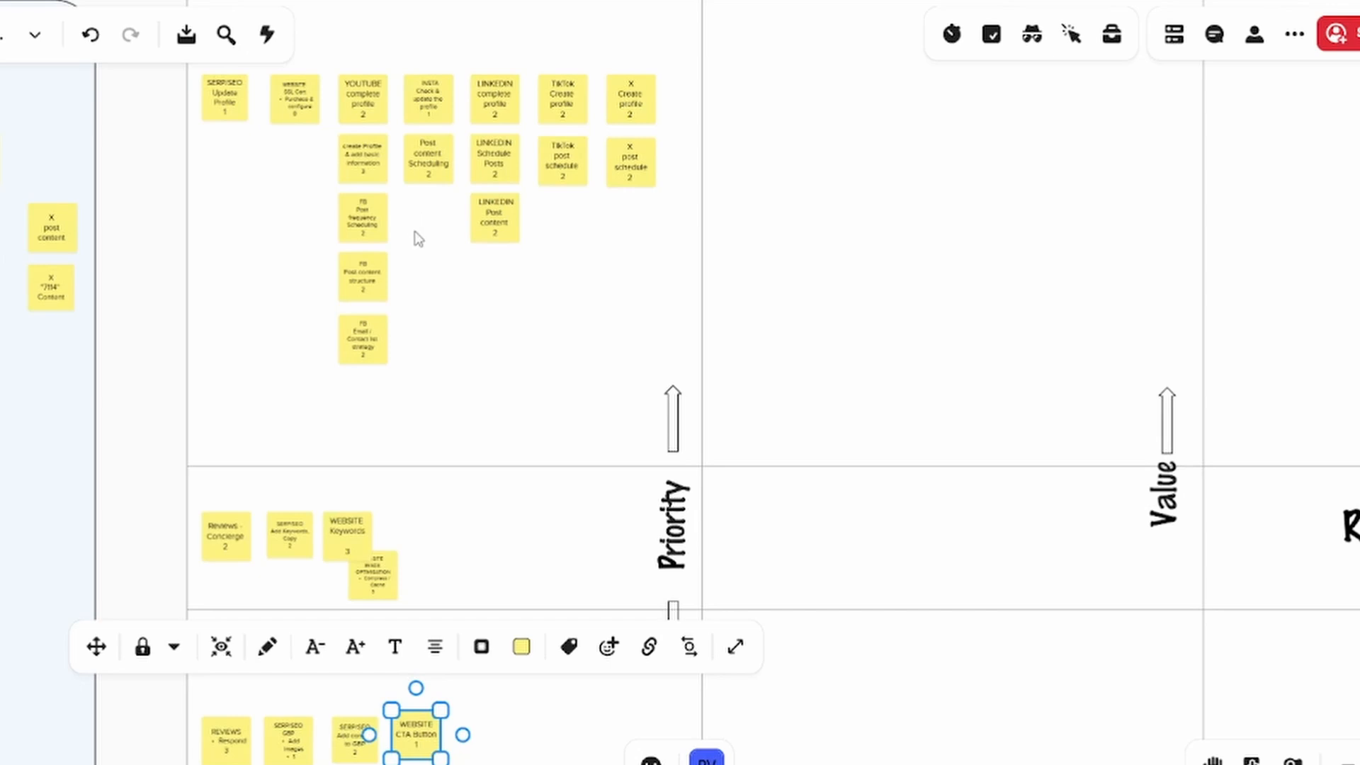
pyautogui.moveTo(361, 166); pyautogui.dragTo(434, 544)
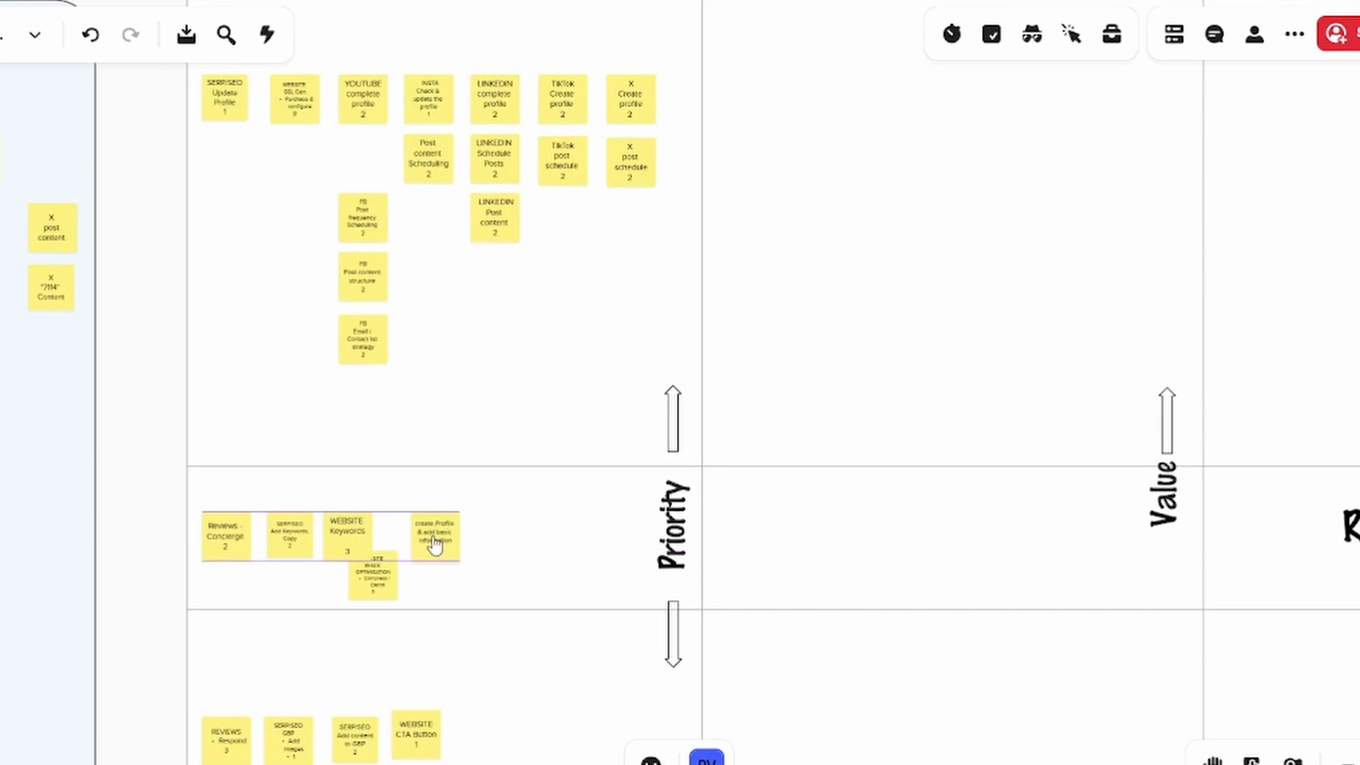
pyautogui.click(365, 223)
pyautogui.moveTo(365, 224); pyautogui.dragTo(472, 738)
pyautogui.moveTo(369, 288); pyautogui.dragTo(471, 743)
# Move Post content Scheduling, LINKEDIN Post content, TikTok post schedule and X post schedule to the lowest priority row, and LINKEDIN Schedule Posts to the middle row
pyautogui.scroll(-2, 453, 284)
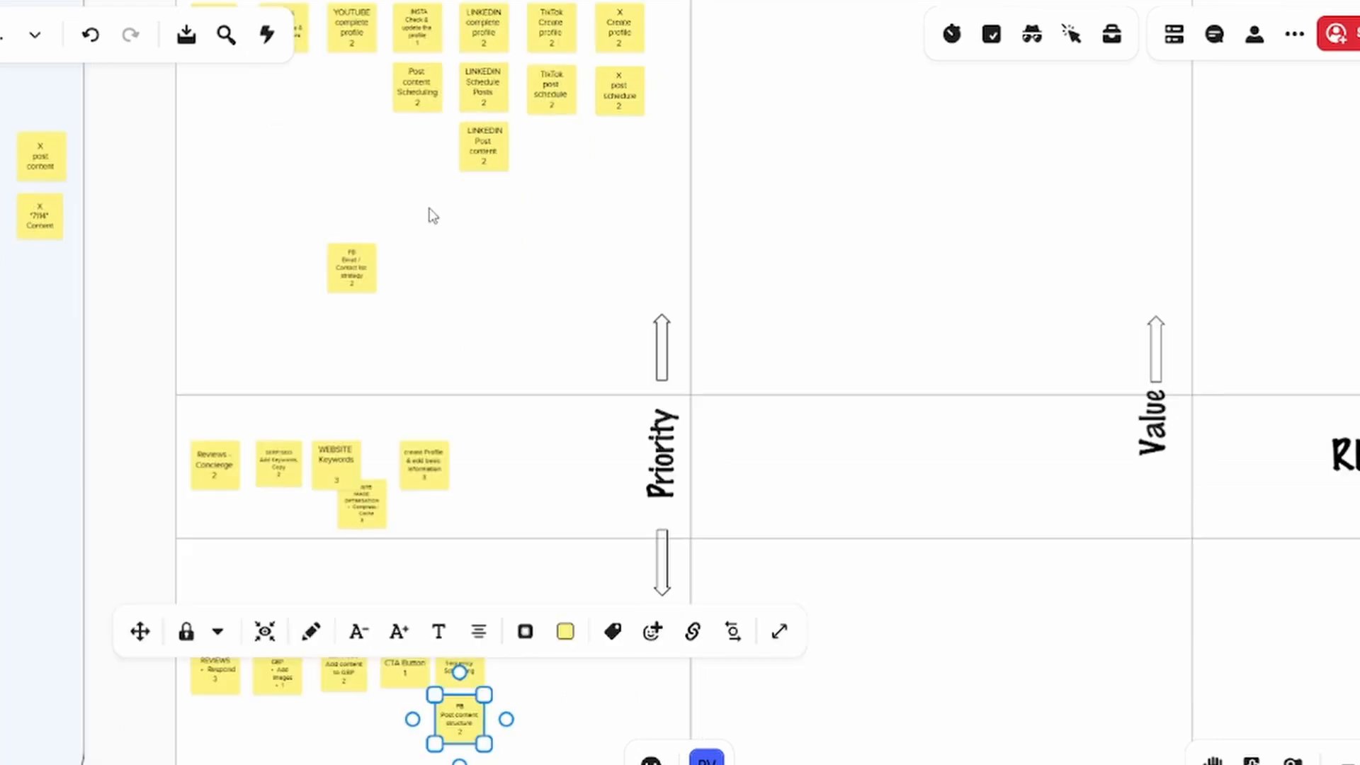
pyautogui.click(418, 95)
pyautogui.moveTo(418, 96); pyautogui.dragTo(522, 681)
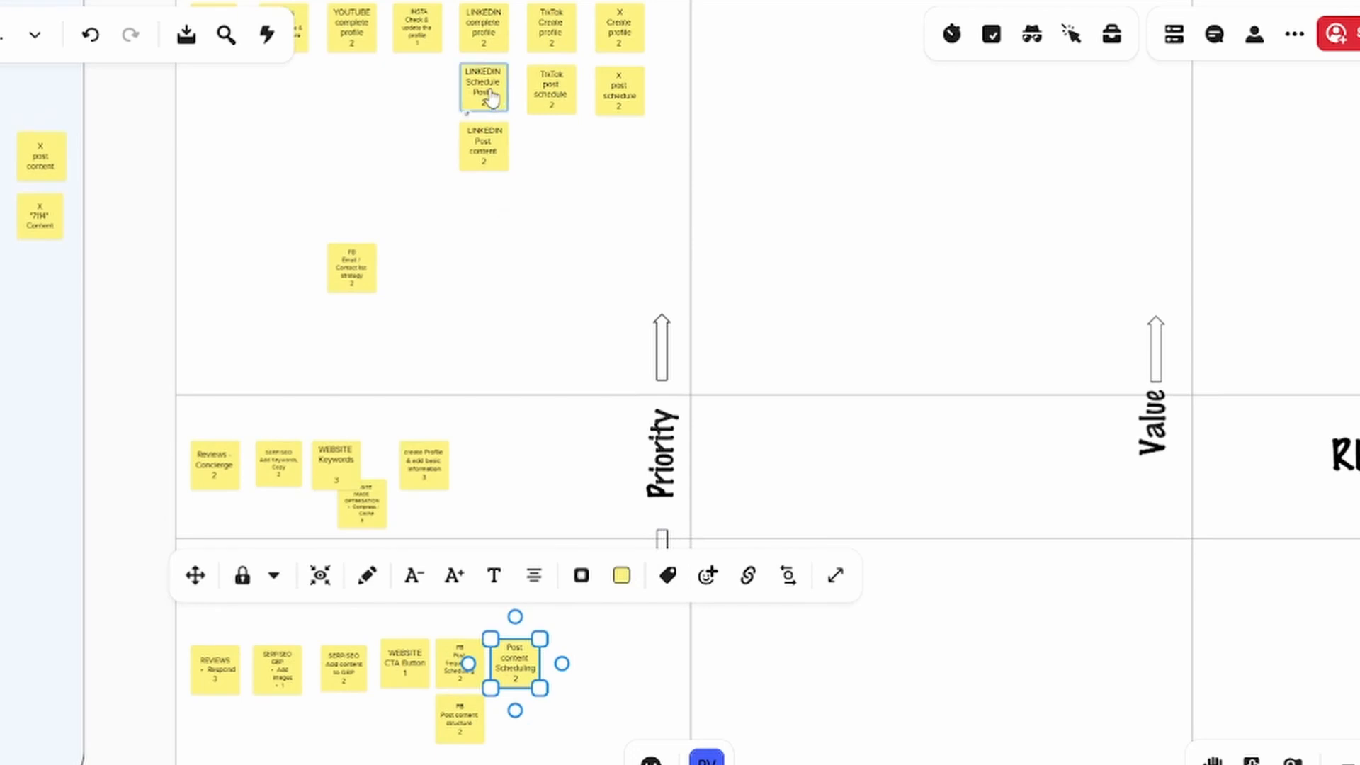
pyautogui.moveTo(489, 145); pyautogui.dragTo(528, 724)
pyautogui.moveTo(482, 95); pyautogui.dragTo(477, 473)
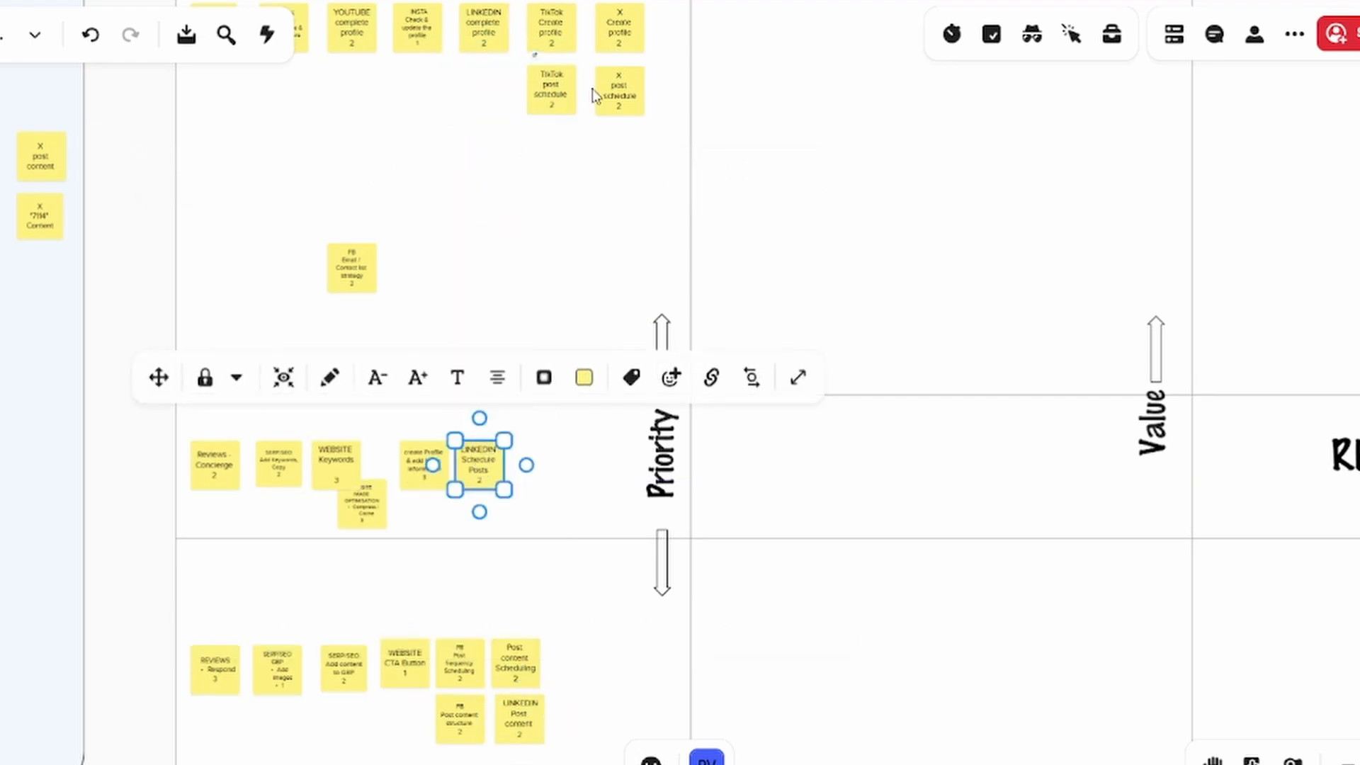
pyautogui.moveTo(559, 103); pyautogui.dragTo(587, 676)
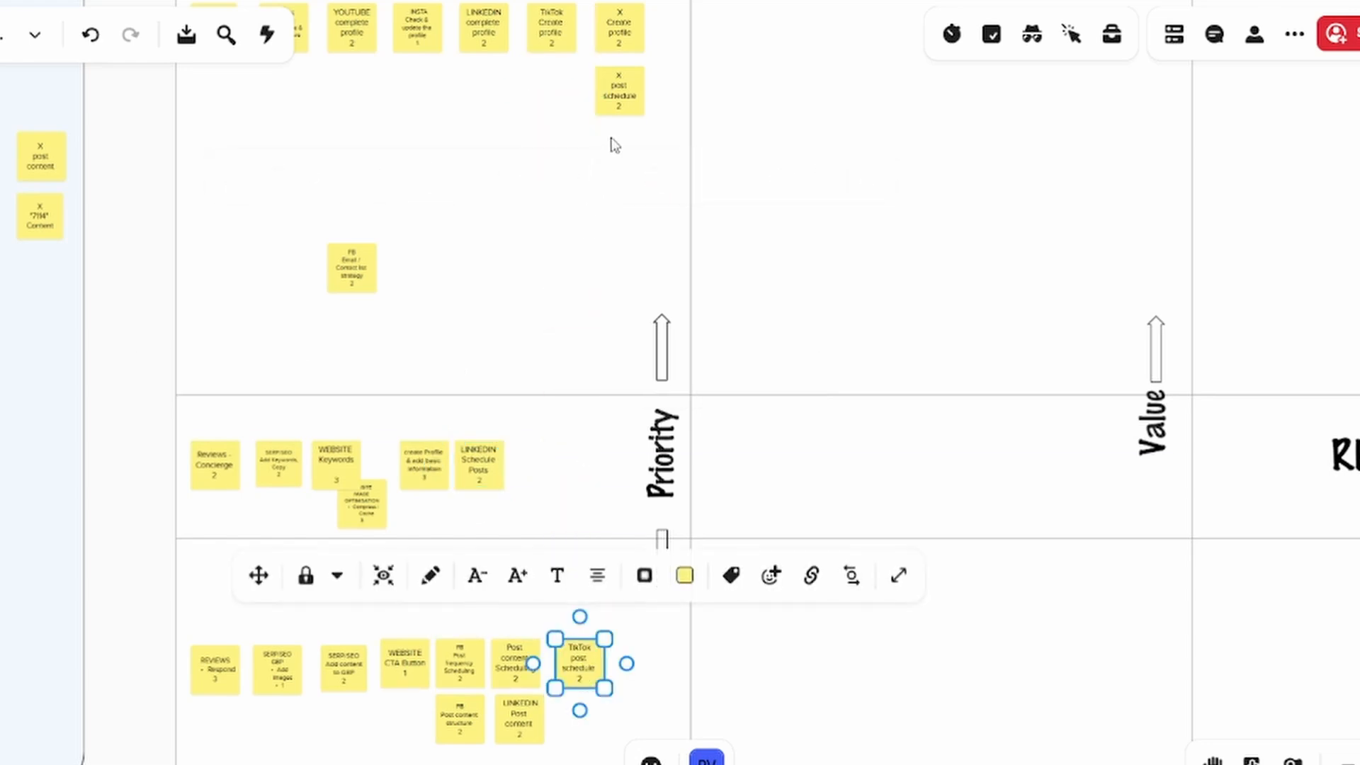
pyautogui.moveTo(616, 91); pyautogui.dragTo(644, 666)
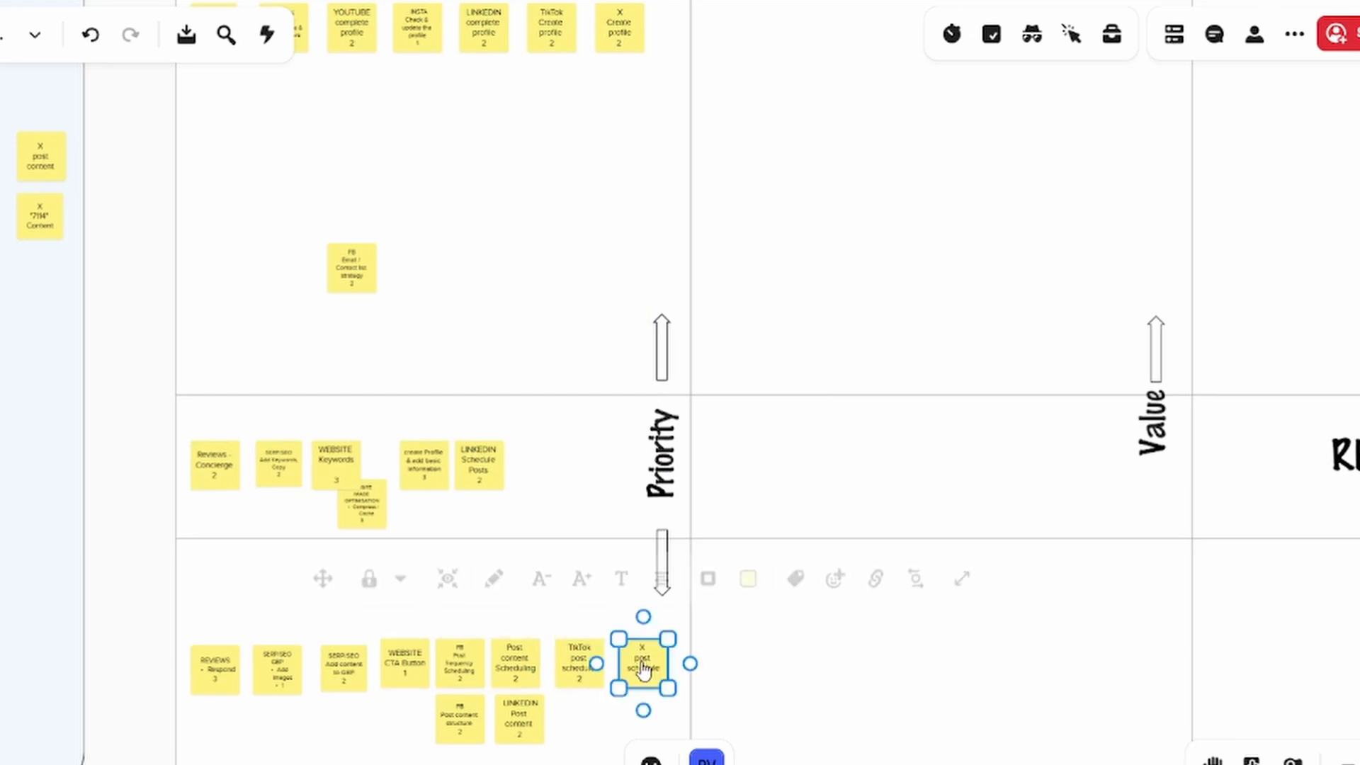
# Space out the LINKEDIN Schedule Posts, create Profile and WEBSITE Image Optimisation notes so the middle priority row forms one line without overlaps
pyautogui.moveTo(467, 459); pyautogui.dragTo(534, 474)
pyautogui.moveTo(432, 480); pyautogui.dragTo(462, 483)
pyautogui.moveTo(472, 482); pyautogui.dragTo(472, 482)
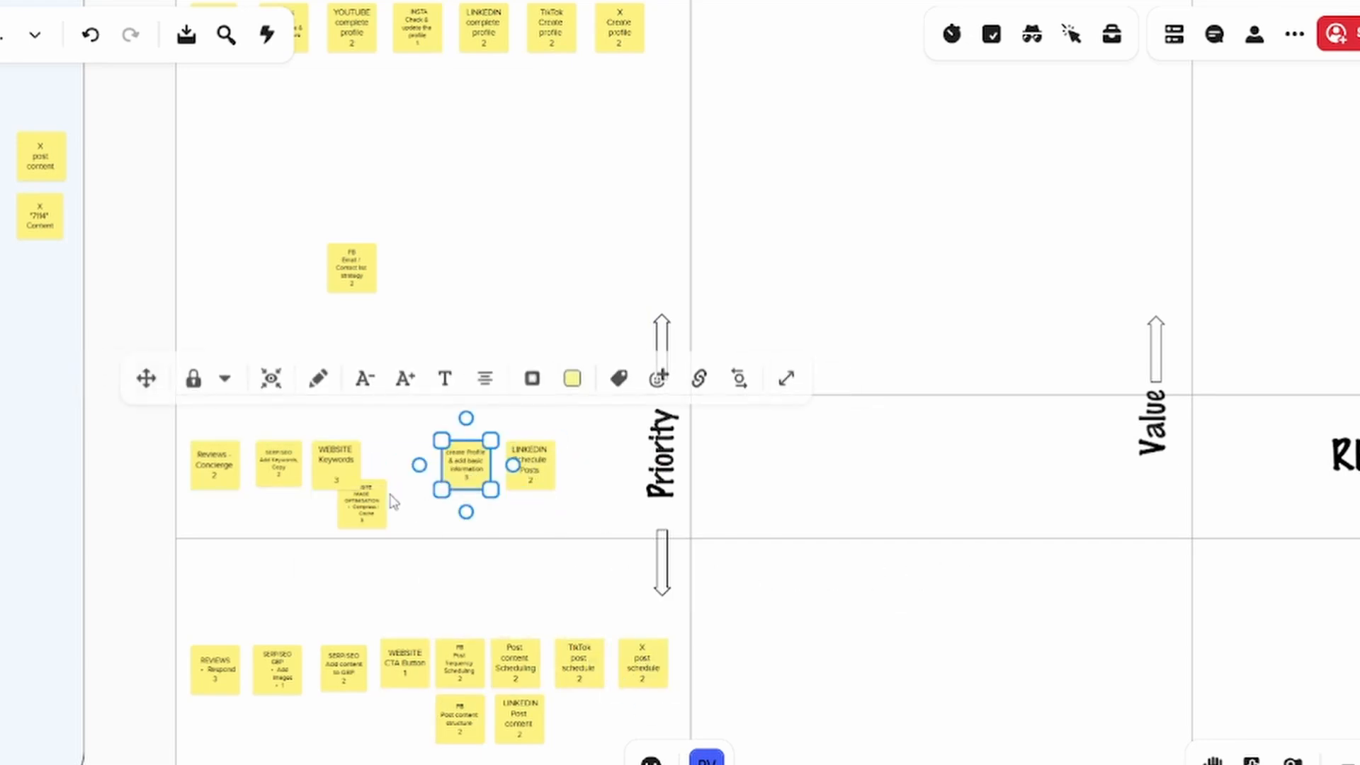
pyautogui.moveTo(381, 504); pyautogui.dragTo(401, 480)
# Examine the notes left in the high priority row of MARSHALL(ing), the remaining estimated notes and the points-to-hours ESTIMATION table
pyautogui.moveTo(483, 261); pyautogui.dragTo(500, 308)
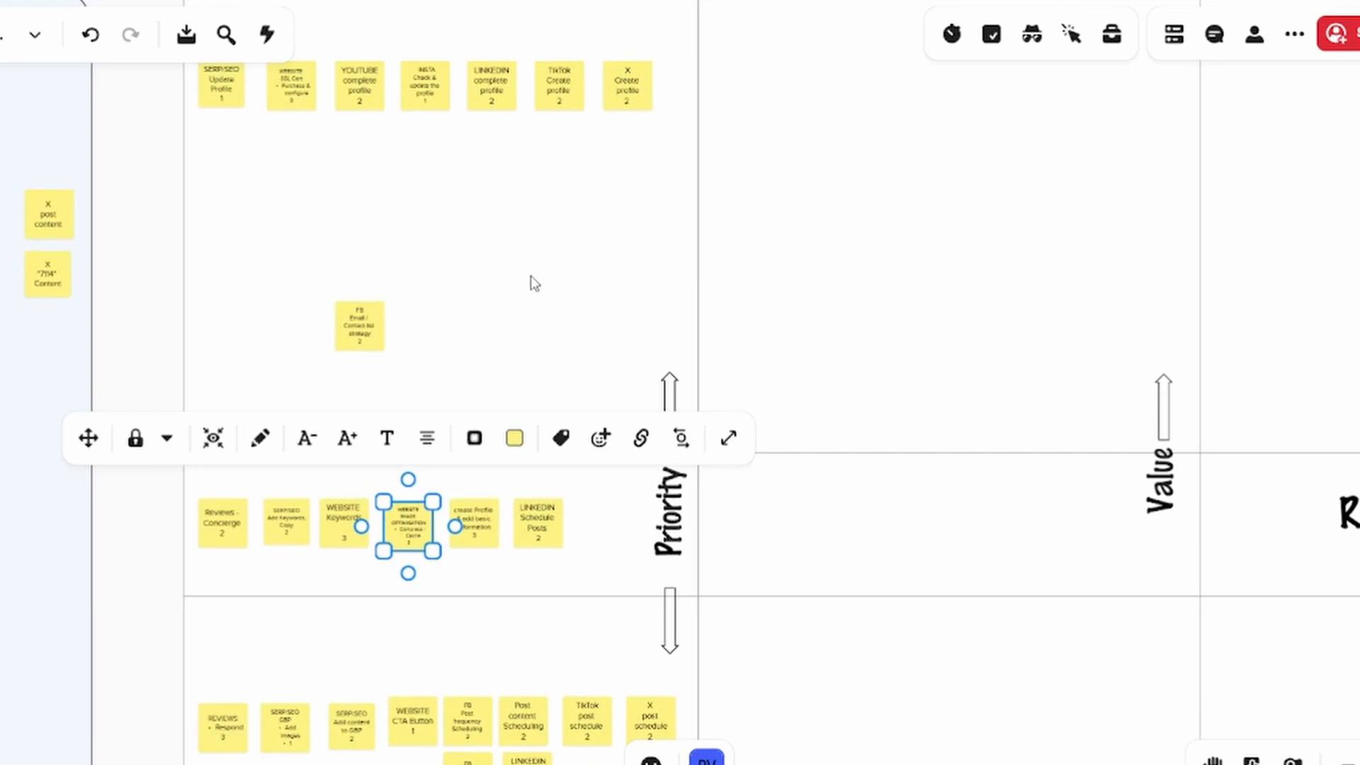
pyautogui.moveTo(533, 263); pyautogui.dragTo(471, 483)
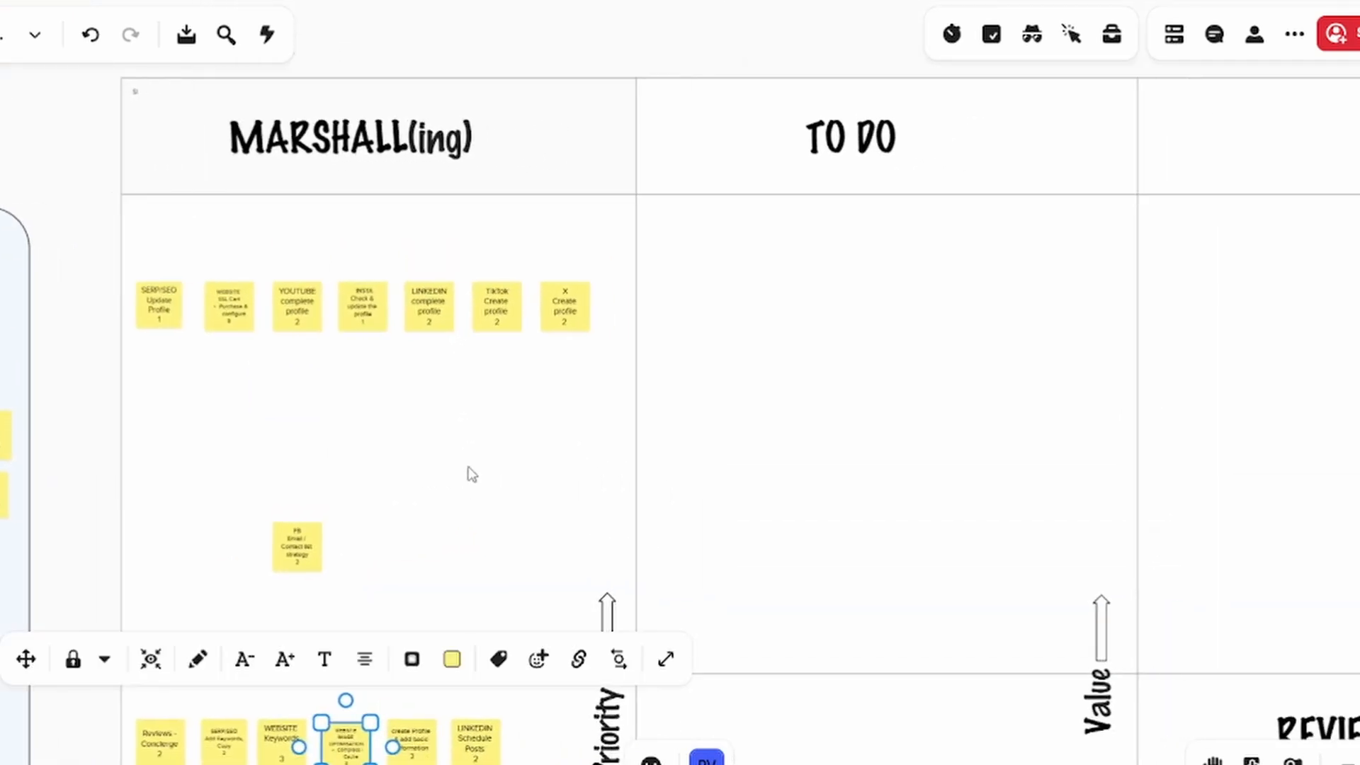
pyautogui.click(491, 432)
pyautogui.scroll(2, 464, 404)
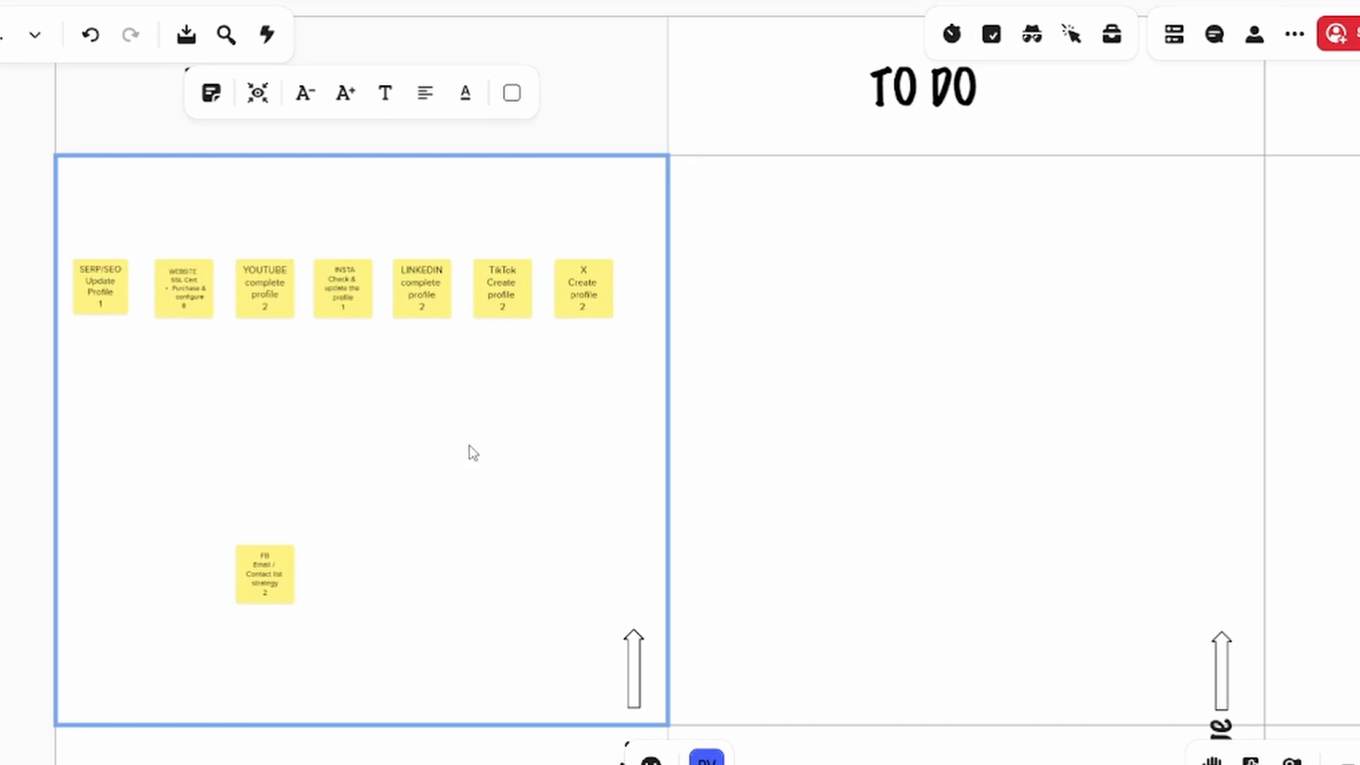
pyautogui.moveTo(352, 453); pyautogui.dragTo(1347, 347)
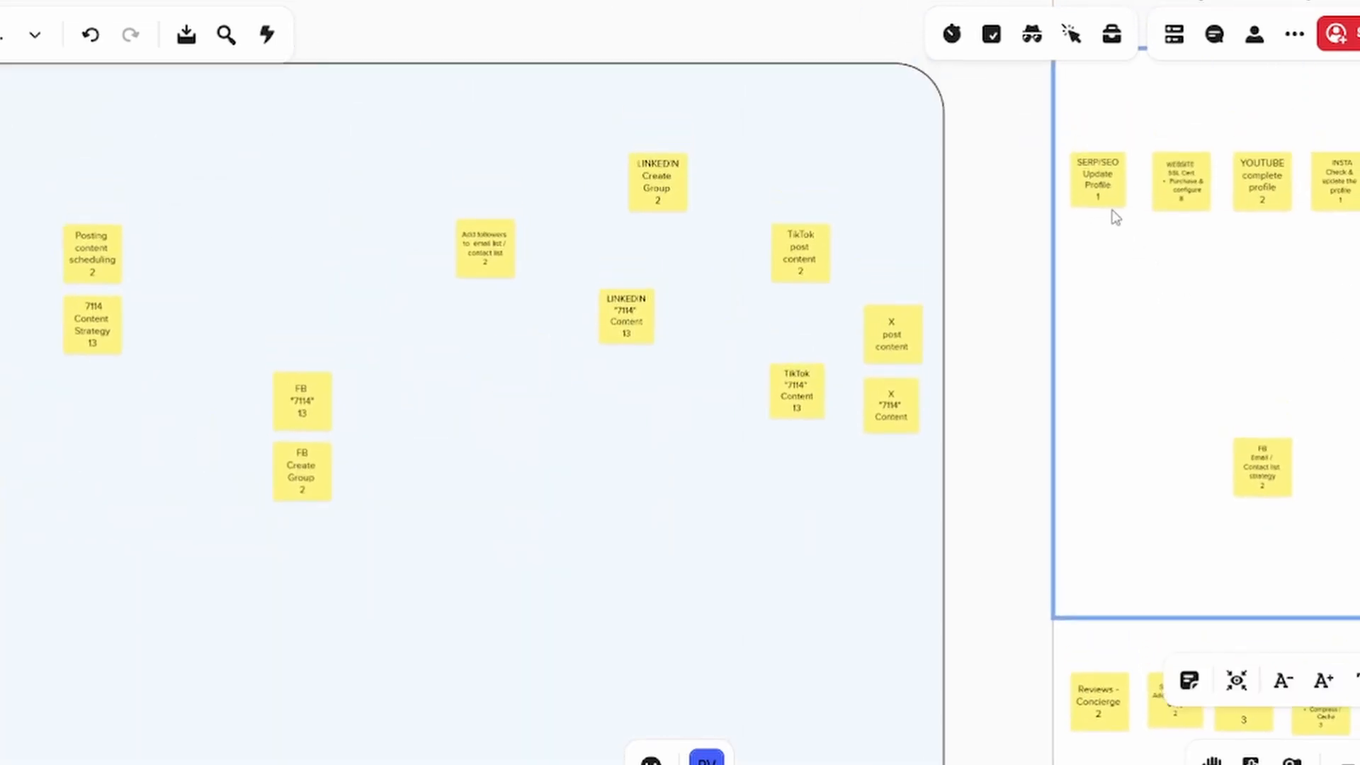
pyautogui.scroll(-5, 1150, 343)
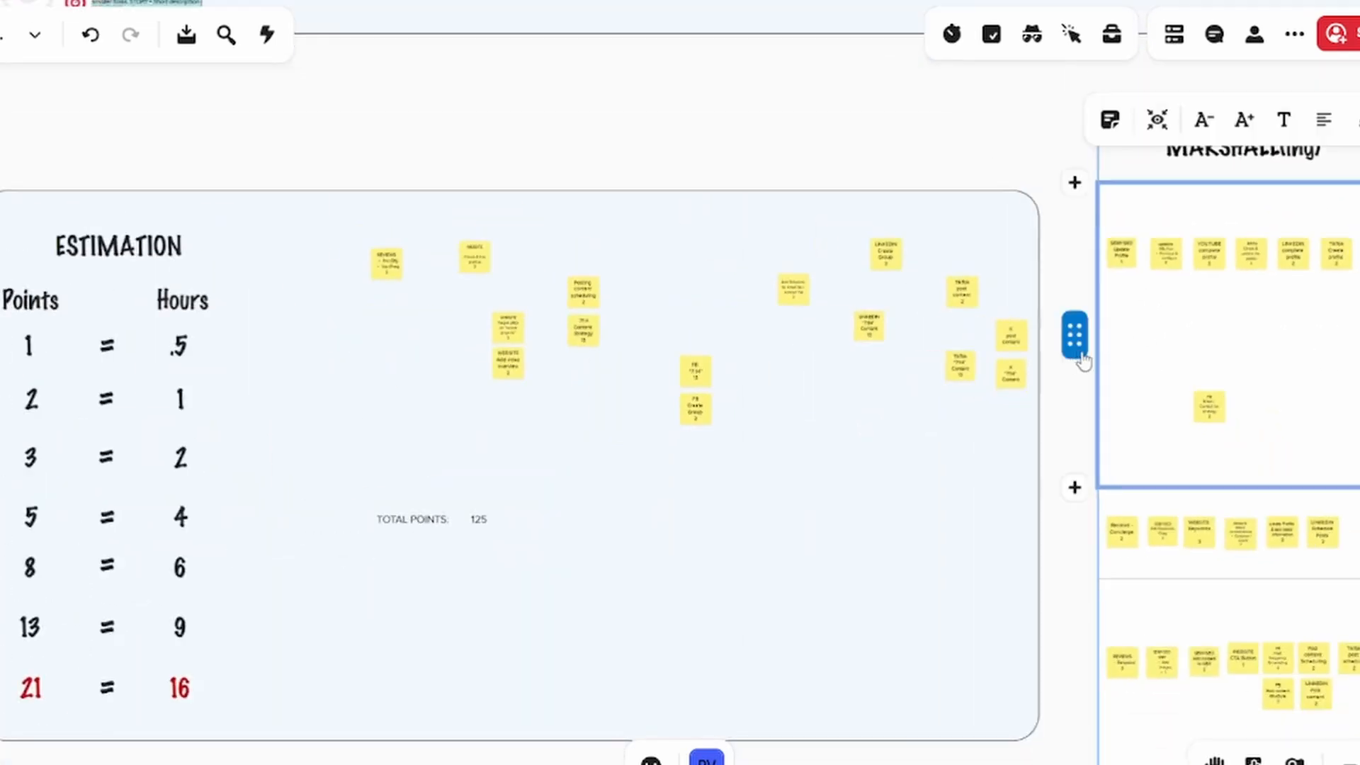
pyautogui.click(76, 409)
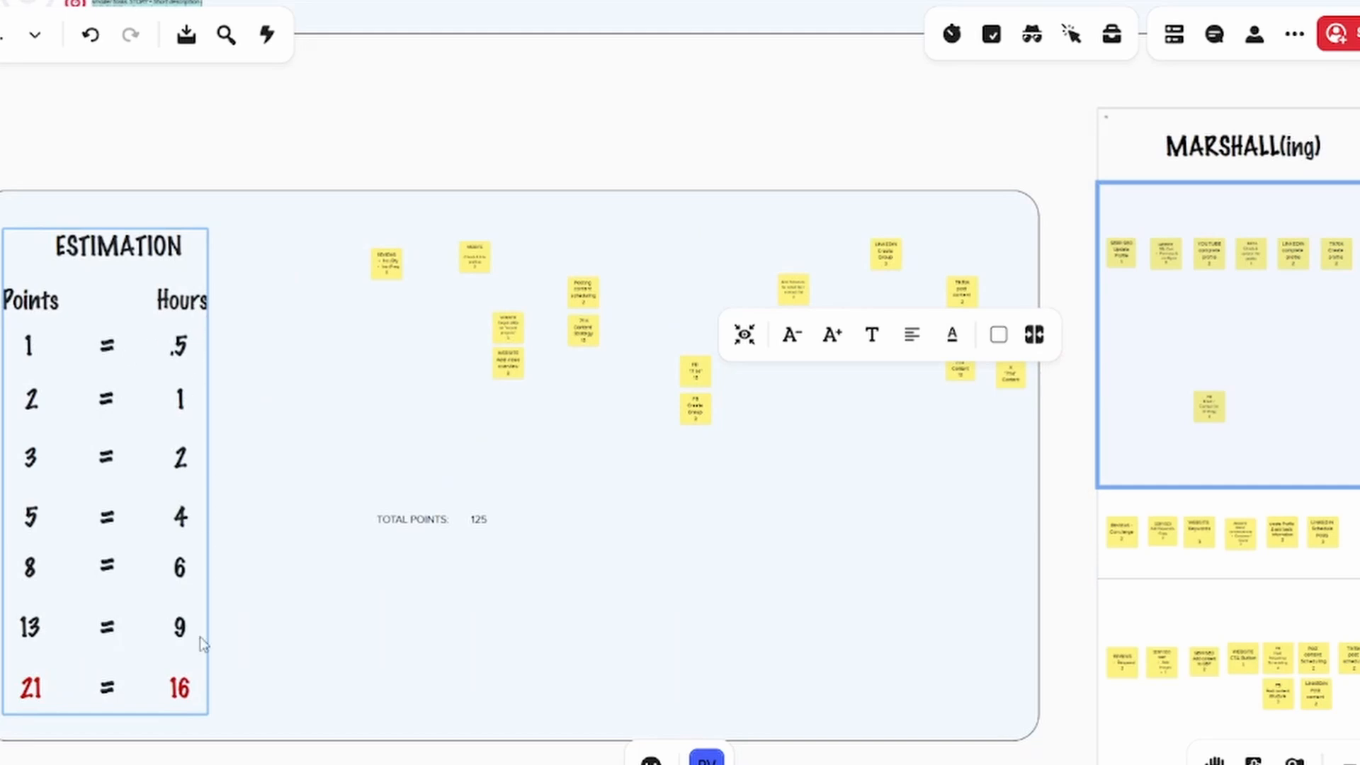
pyautogui.moveTo(1069, 418); pyautogui.dragTo(361, 497)
pyautogui.scroll(6, 717, 408)
pyautogui.scroll(2, 717, 409)
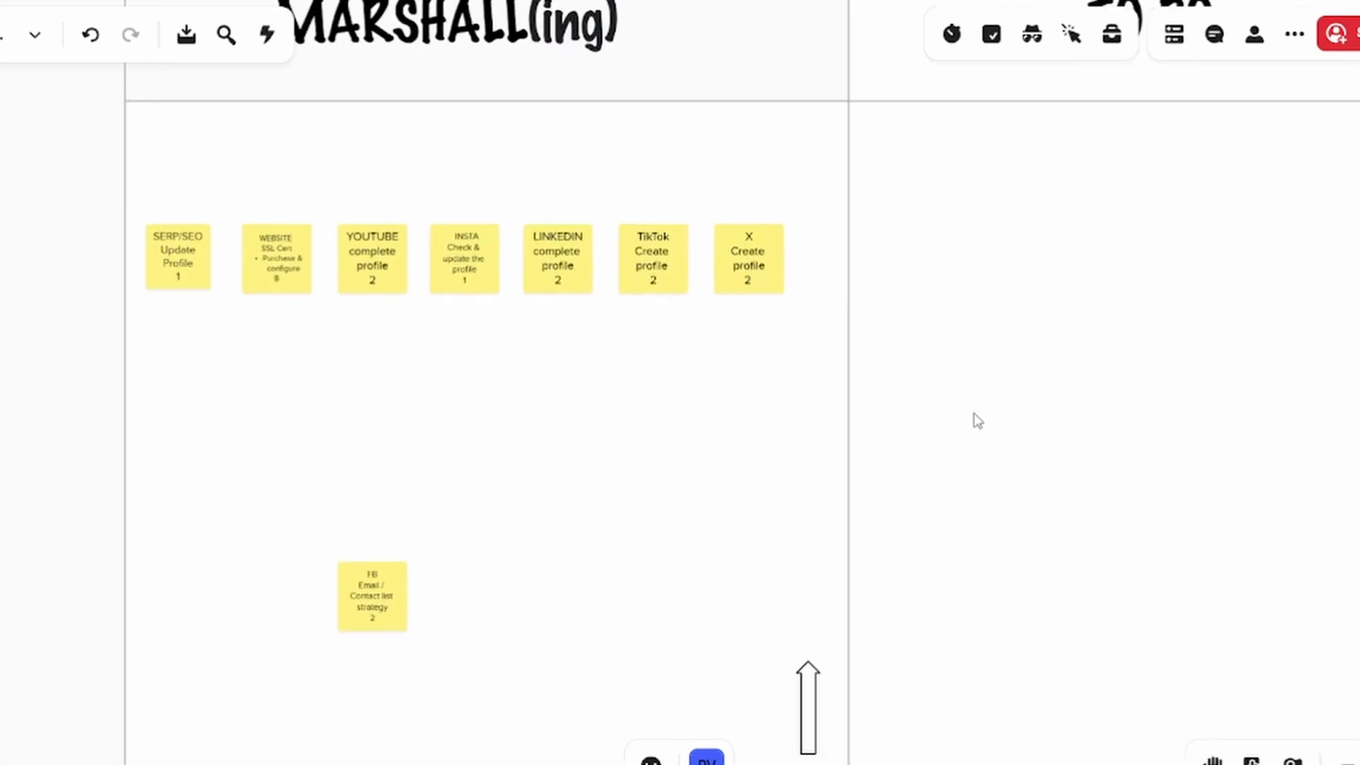
# Move the WEBSITE SSL Cert and SERP/SEO Update Profile notes from MARSHALL(ing) to the upper TO DO cell, with SSL Cert above Update Profile
pyautogui.moveTo(970, 400); pyautogui.dragTo(768, 438)
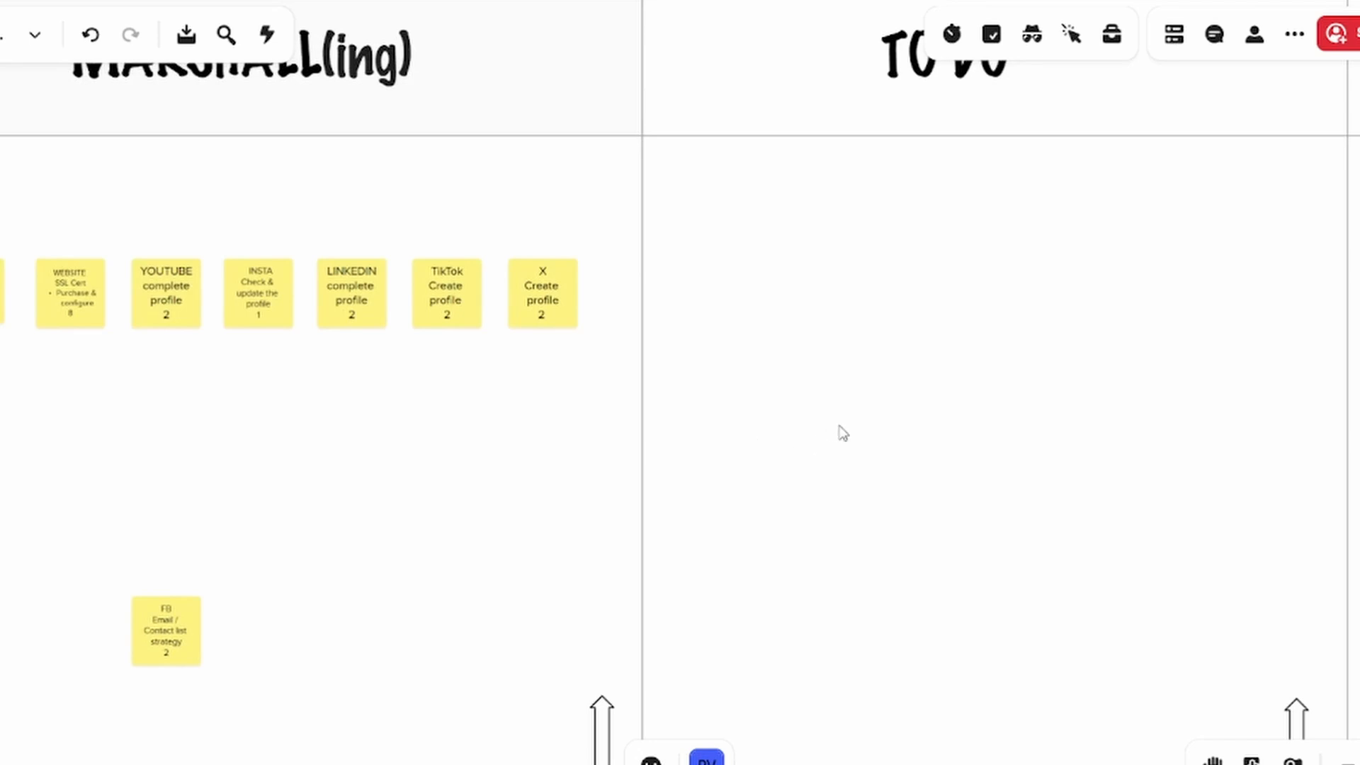
pyautogui.moveTo(871, 416); pyautogui.dragTo(842, 403)
pyautogui.scroll(-2, 865, 470)
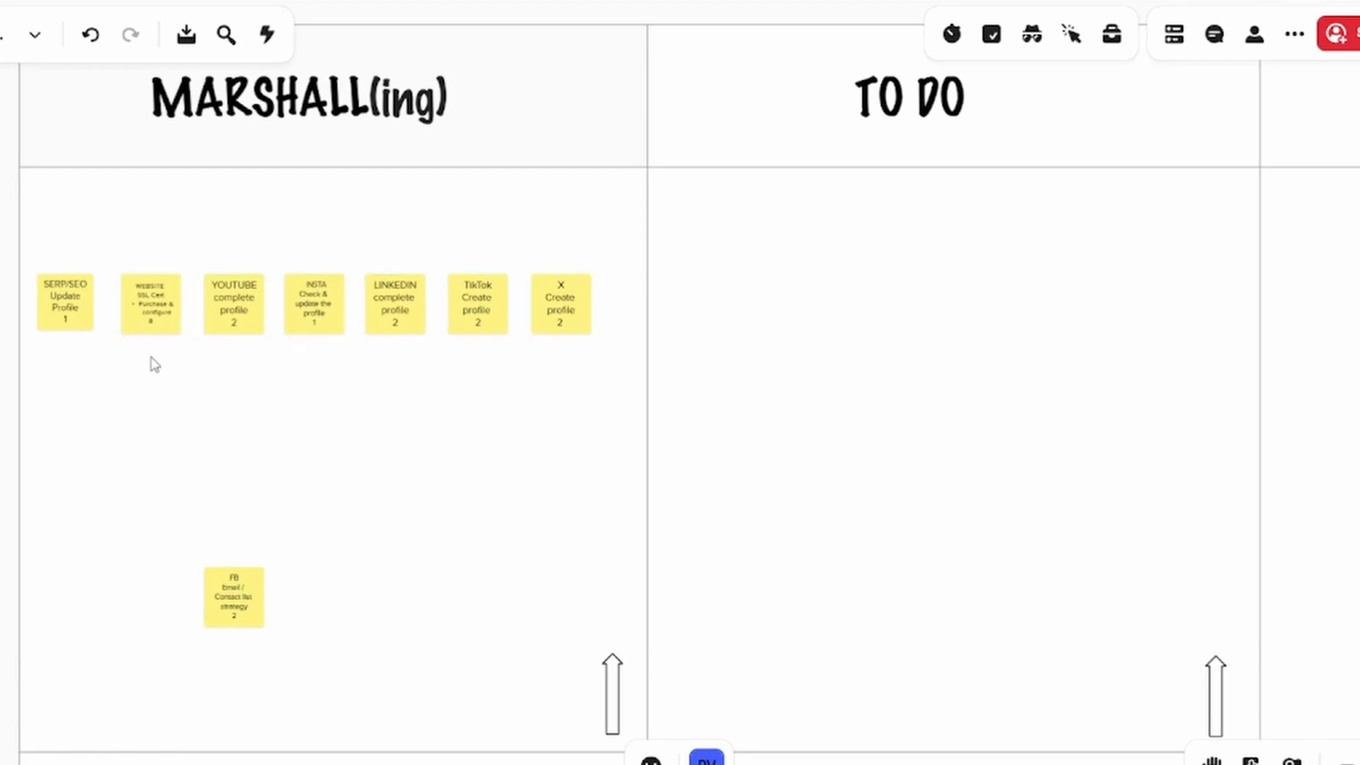
pyautogui.moveTo(142, 328); pyautogui.dragTo(708, 294)
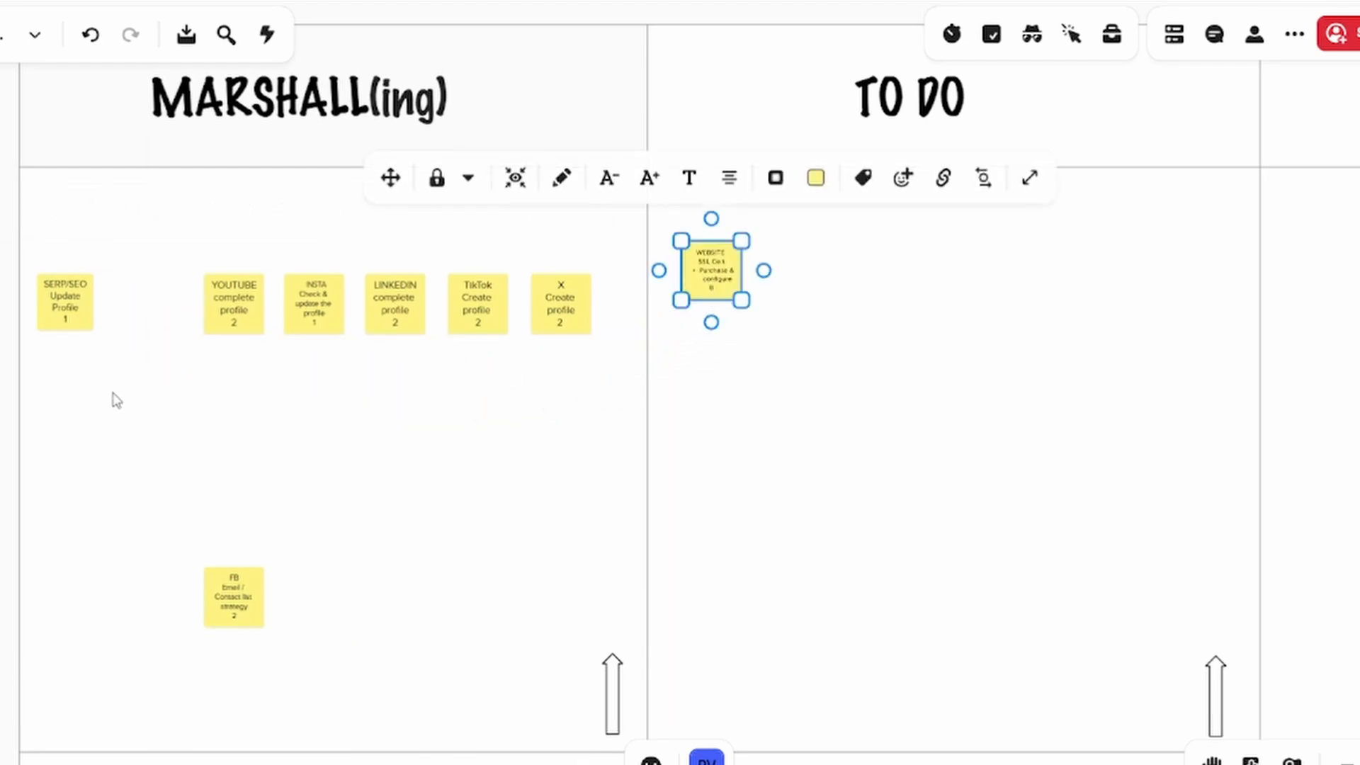
pyautogui.moveTo(68, 312); pyautogui.dragTo(718, 364)
# Examine the WEBSITE SSL Cert and SERP/SEO Update Profile notes in TO DO and their order against the Value arrow
pyautogui.moveTo(801, 471); pyautogui.dragTo(646, 388)
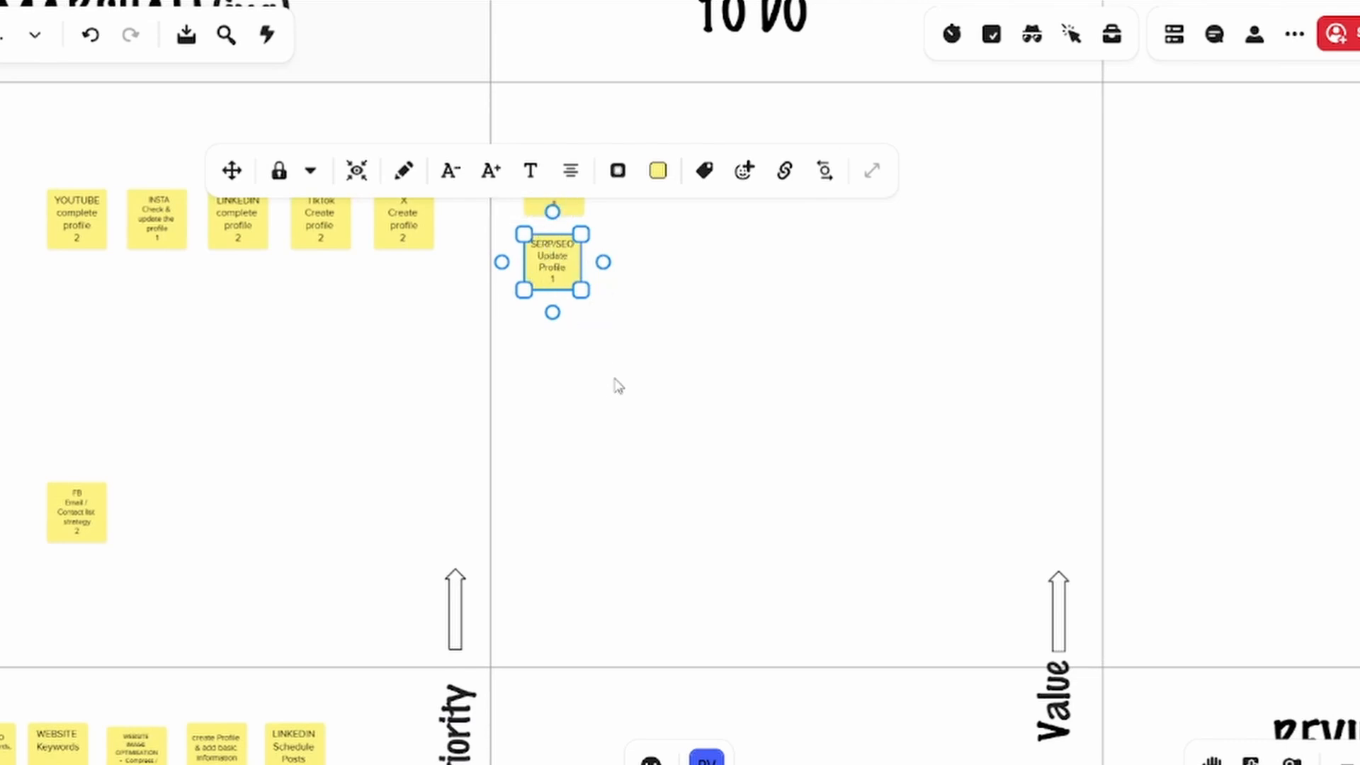
pyautogui.moveTo(704, 379); pyautogui.dragTo(728, 431)
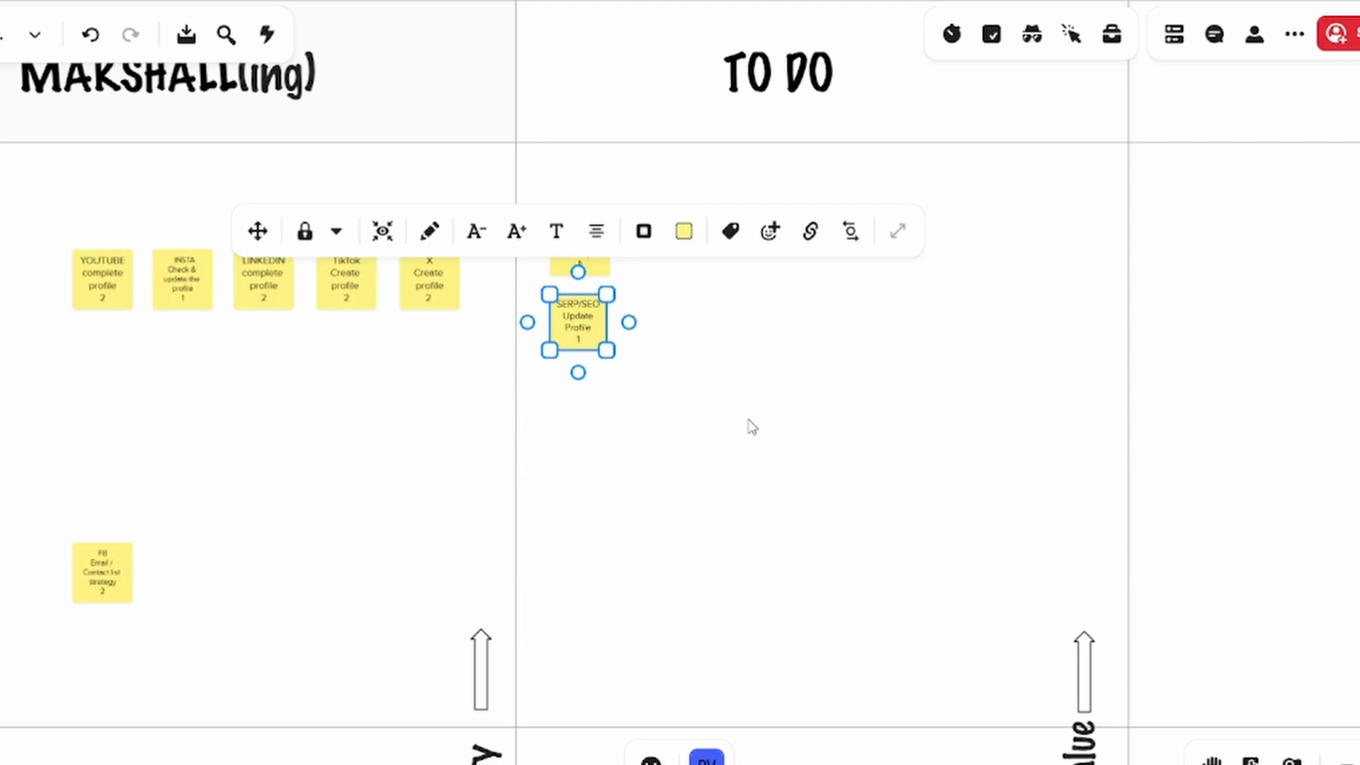
pyautogui.click(733, 415)
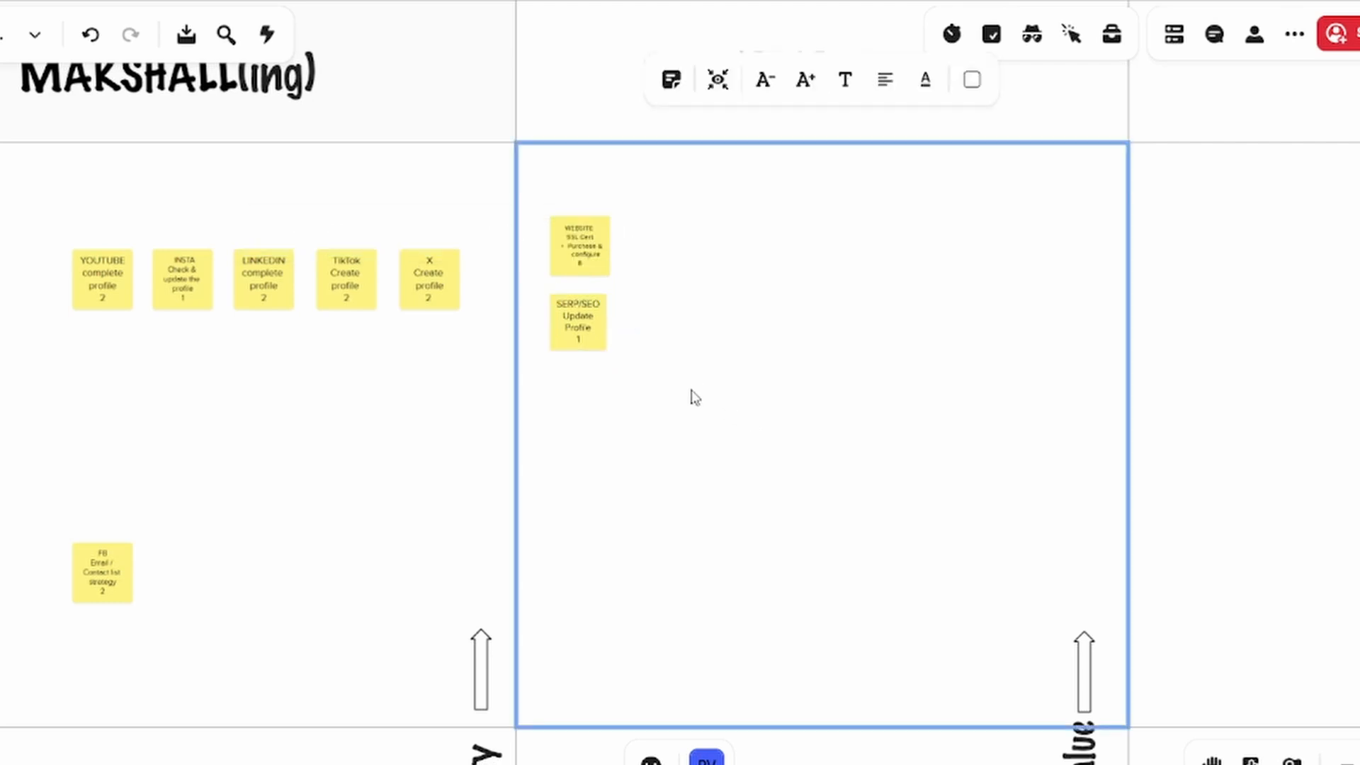
pyautogui.scroll(-1, 690, 393)
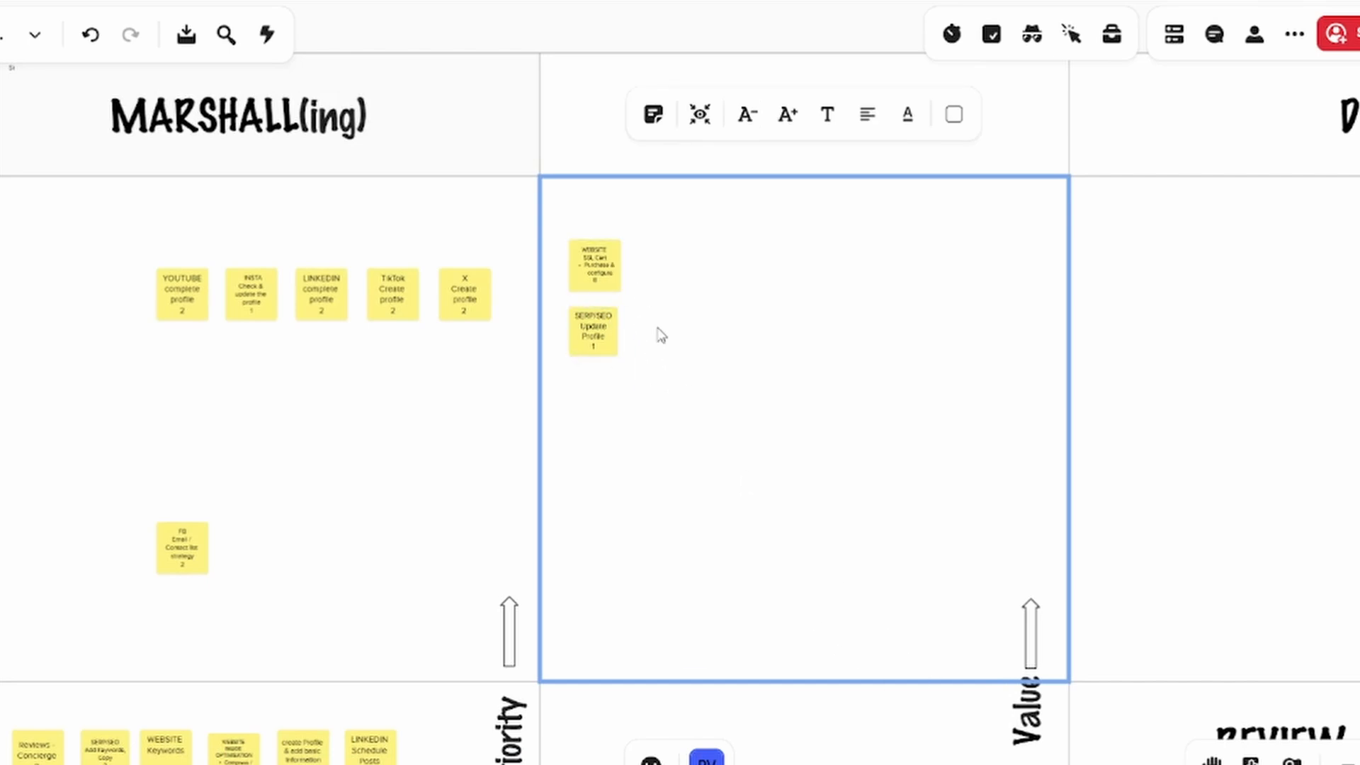
pyautogui.click(613, 339)
pyautogui.moveTo(612, 338); pyautogui.dragTo(607, 340)
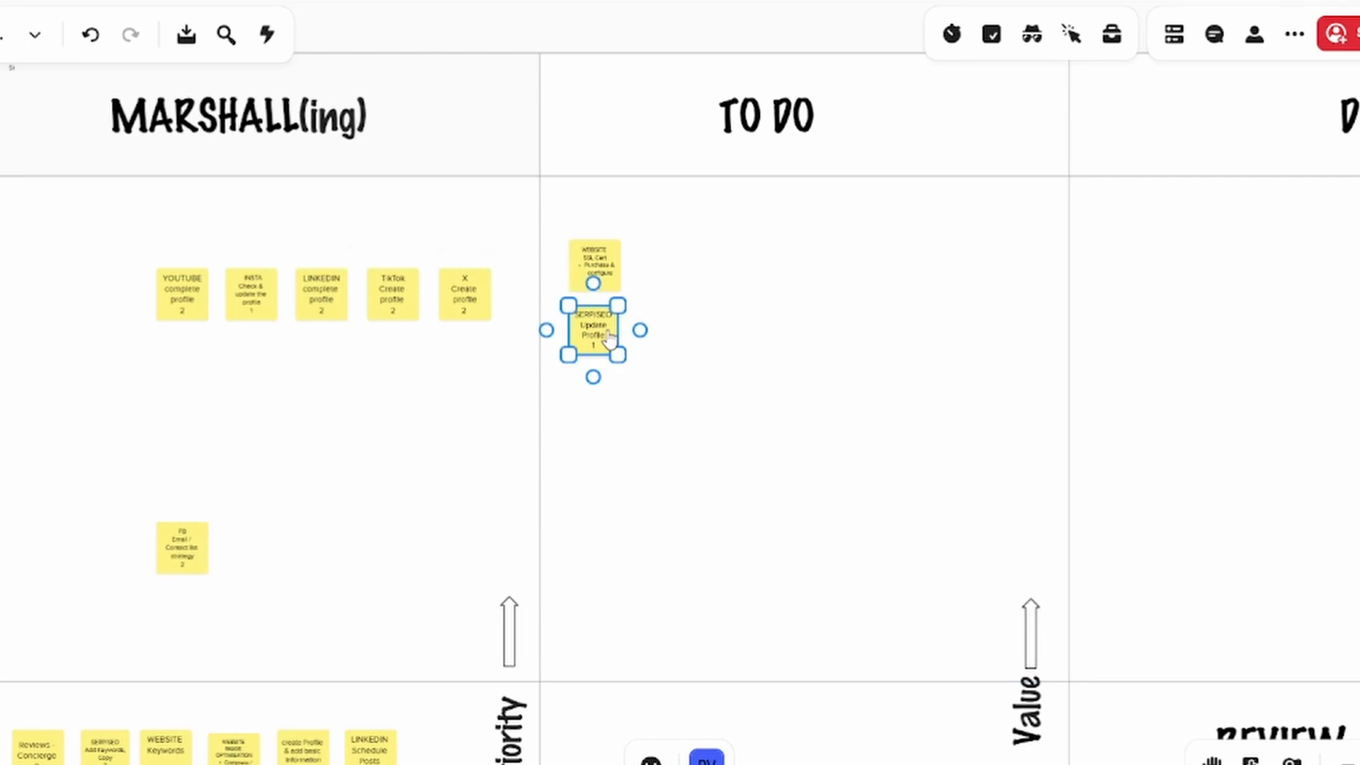
pyautogui.scroll(2, 660, 340)
pyautogui.scroll(2, 659, 344)
pyautogui.click(669, 346)
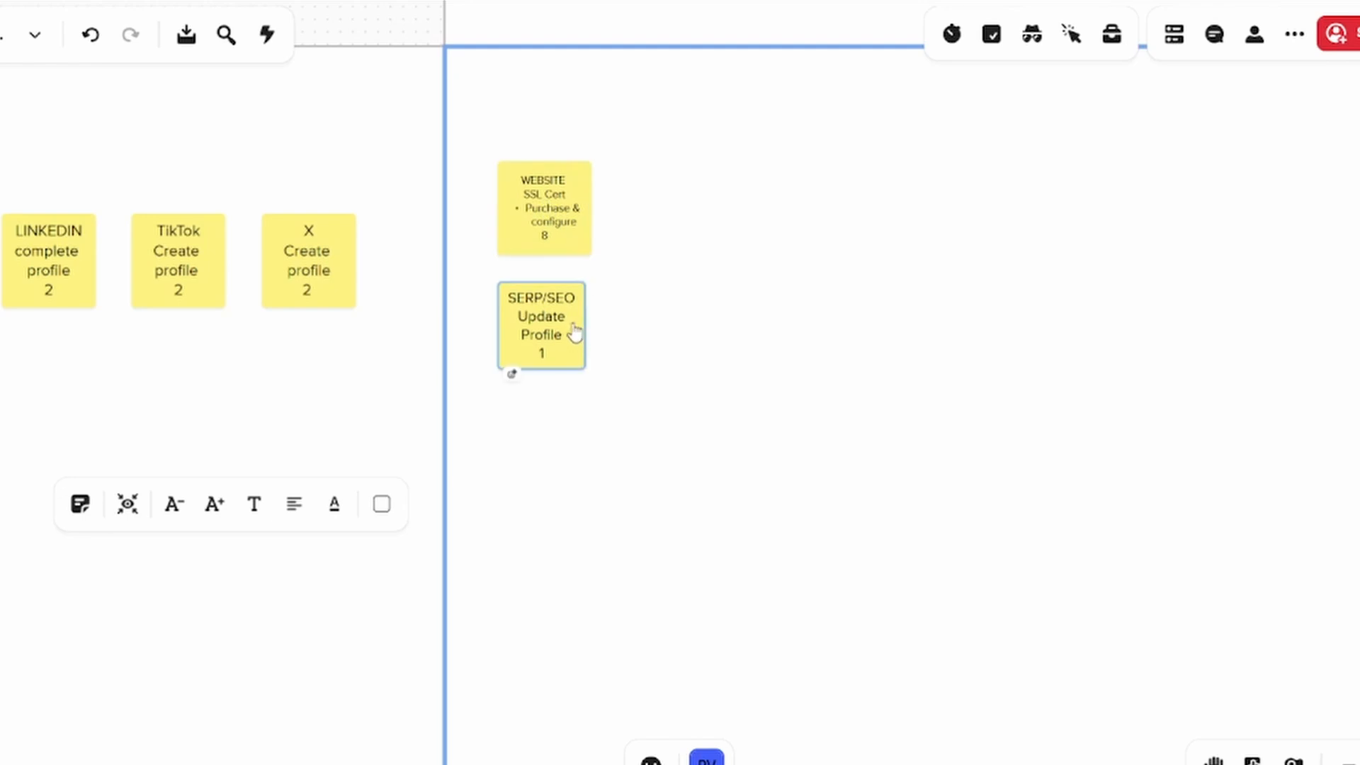
pyautogui.click(548, 228)
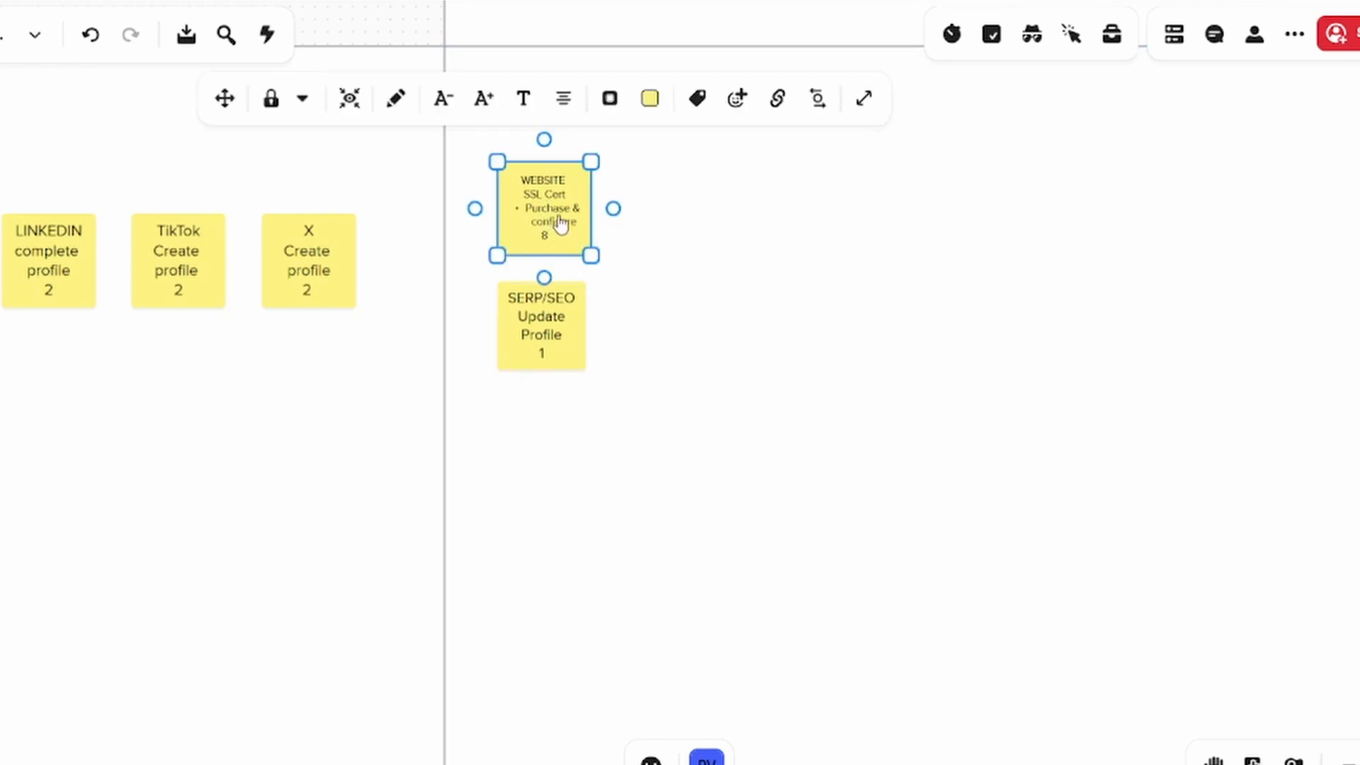
pyautogui.click(553, 342)
pyautogui.scroll(-5, 779, 414)
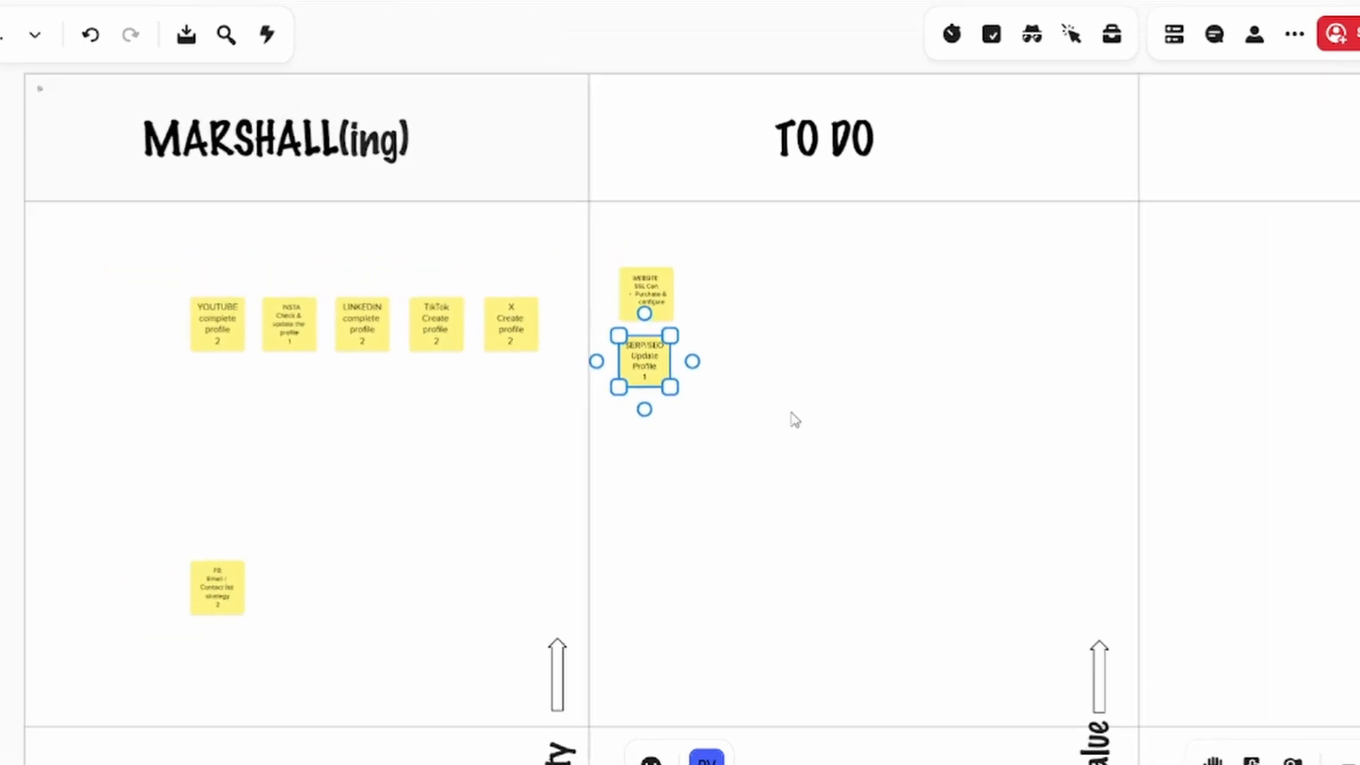
# Move the WEBSITE SSL Cert note from TO DO to the DOING column
pyautogui.moveTo(979, 412); pyautogui.dragTo(447, 354)
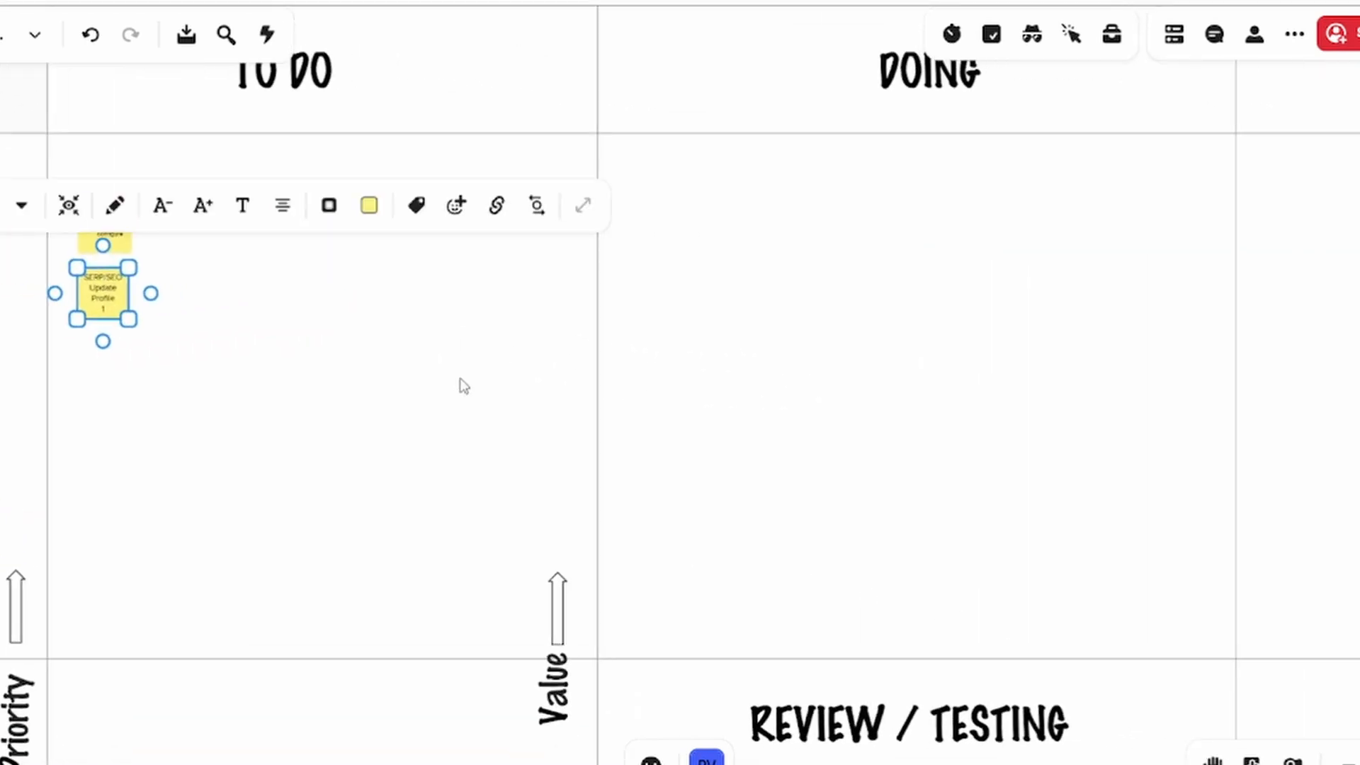
pyautogui.click(421, 377)
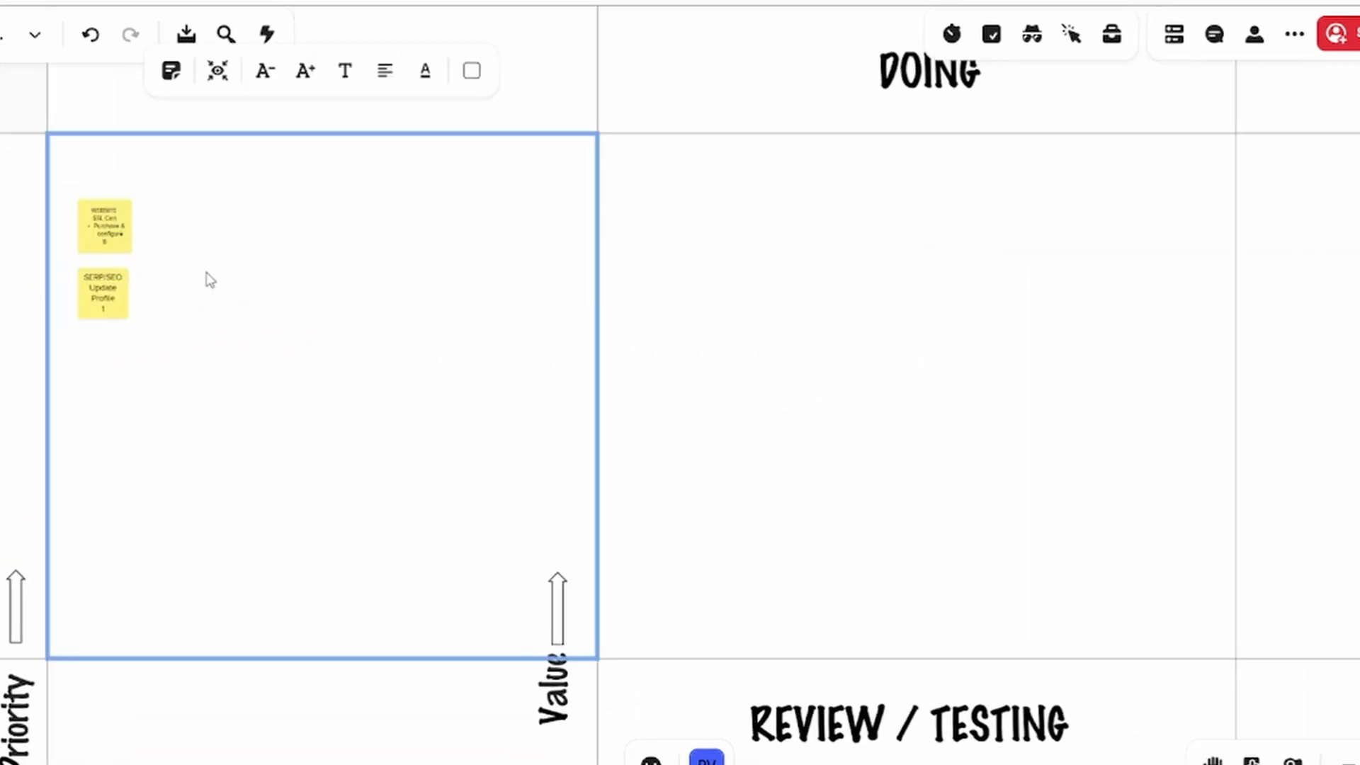
pyautogui.click(106, 227)
pyautogui.moveTo(106, 228); pyautogui.dragTo(655, 221)
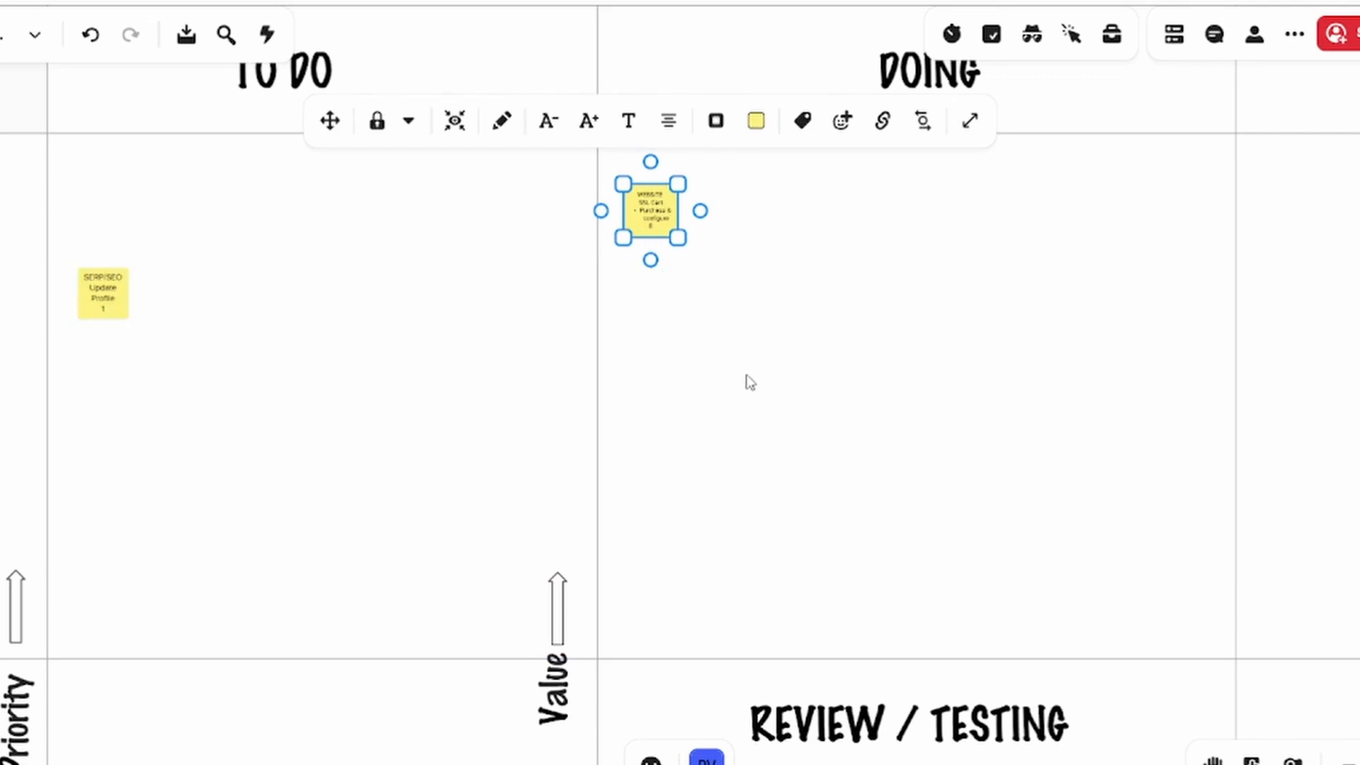
# Move the WEBSITE SSL Cert note from DOING to the cell beneath REVIEW / TESTING
pyautogui.moveTo(811, 379); pyautogui.dragTo(713, 394)
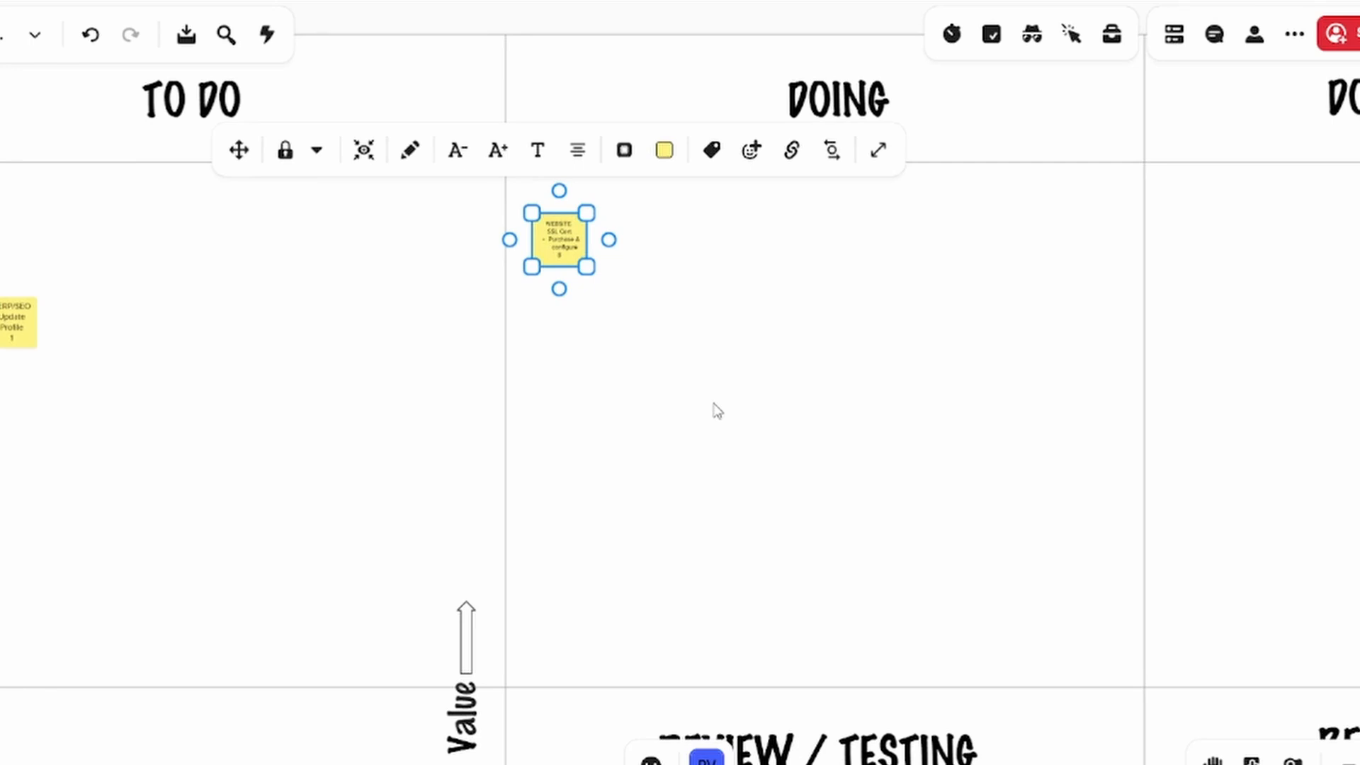
pyautogui.scroll(-3, 713, 404)
pyautogui.moveTo(716, 406); pyautogui.dragTo(659, 334)
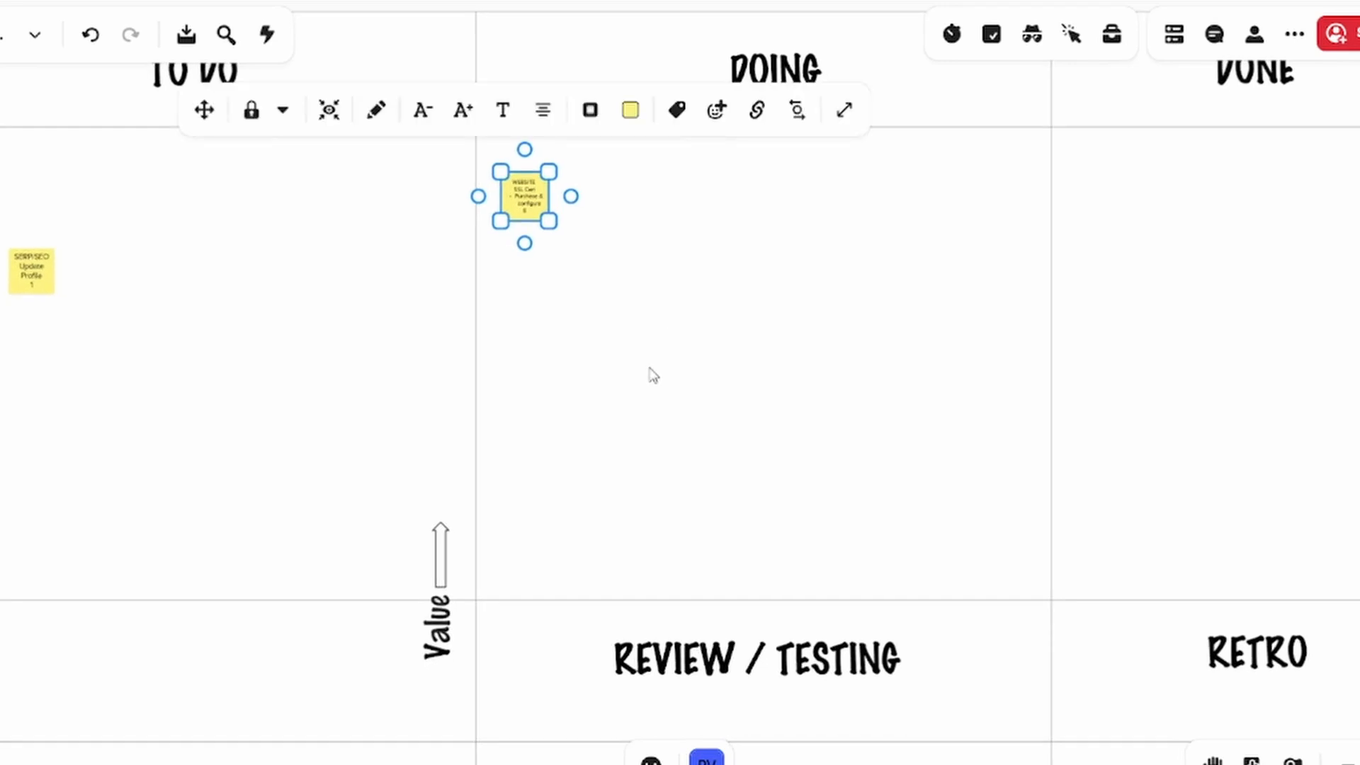
pyautogui.scroll(-2, 649, 385)
pyautogui.moveTo(686, 415); pyautogui.dragTo(626, 276)
pyautogui.moveTo(487, 87); pyautogui.dragTo(575, 620)
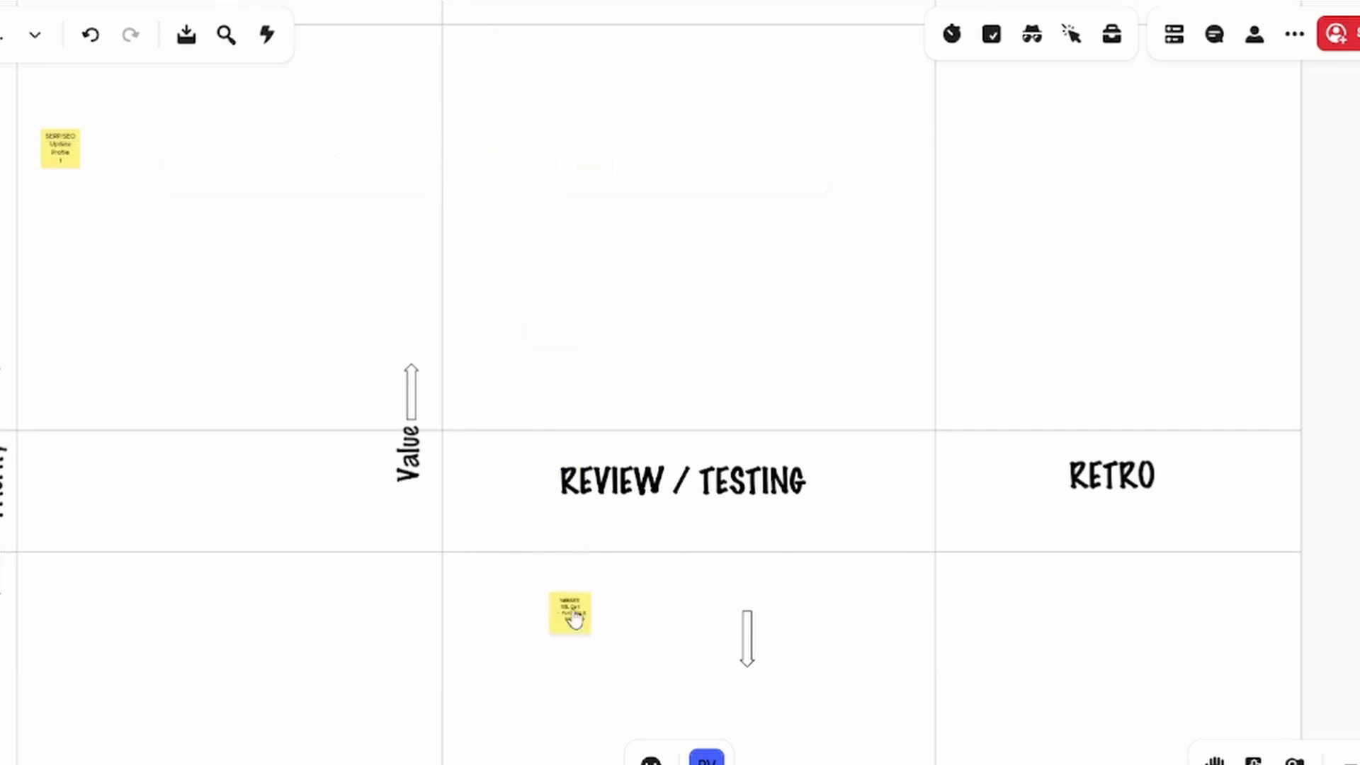
# Move the stray downward arrow out of the REVIEW / TESTING cell and place it directly beneath the Value label in TO DO
pyautogui.moveTo(747, 642); pyautogui.dragTo(414, 560)
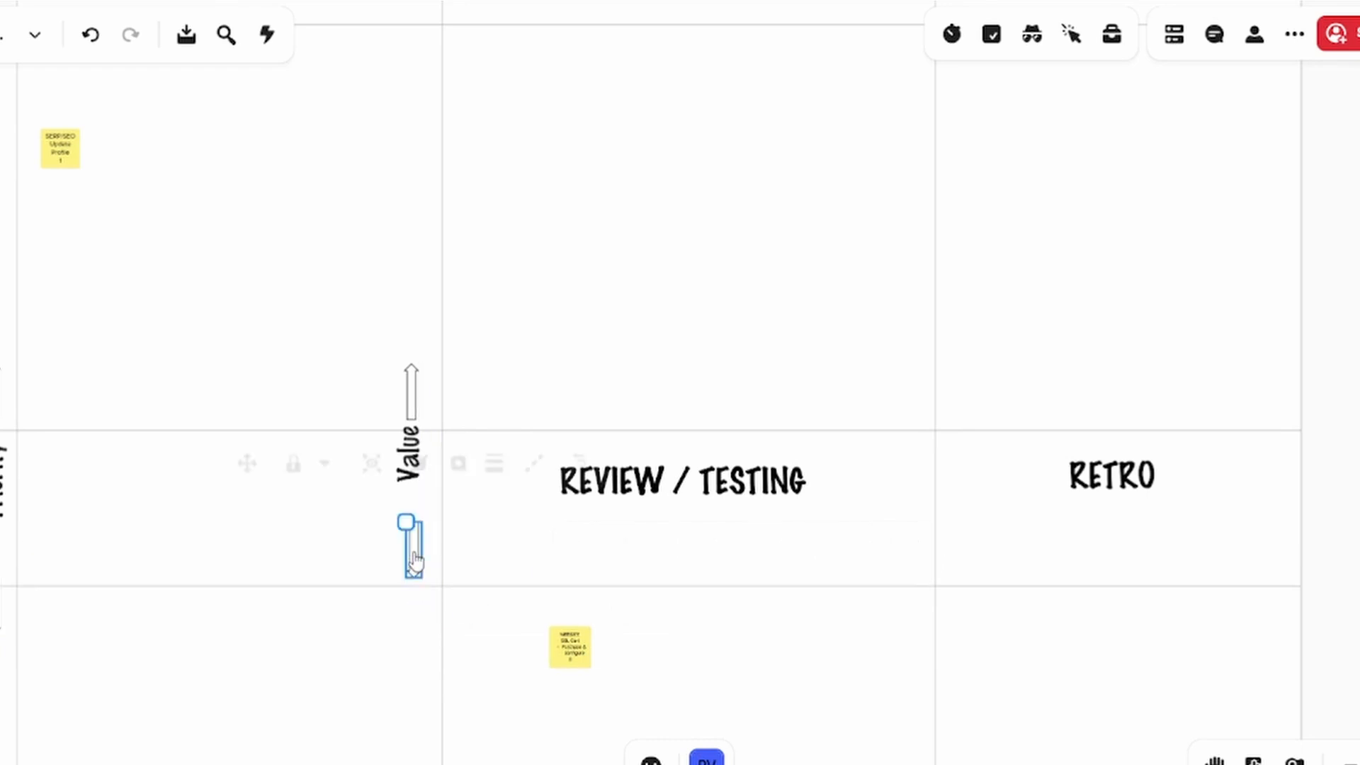
pyautogui.click(698, 659)
pyautogui.scroll(-1, 703, 660)
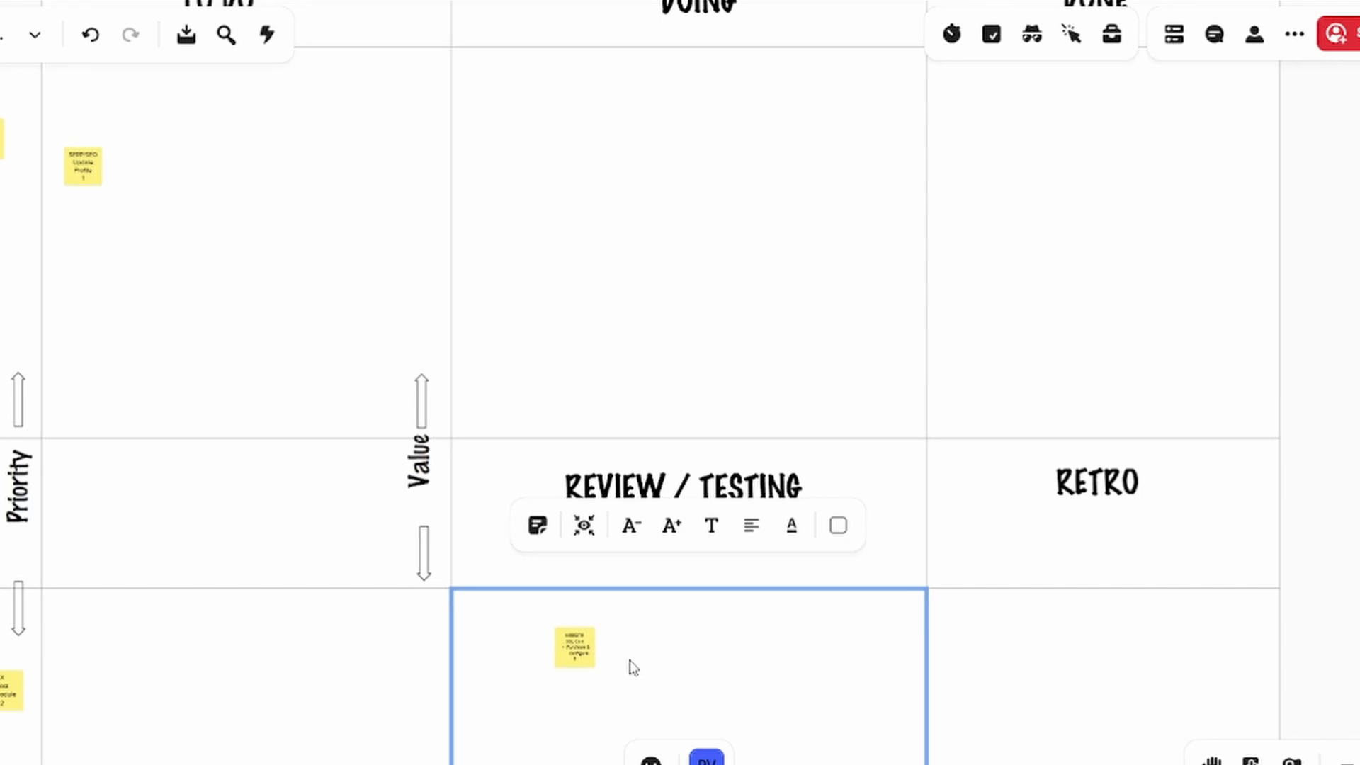
pyautogui.scroll(-1, 619, 637)
pyautogui.scroll(4, 619, 638)
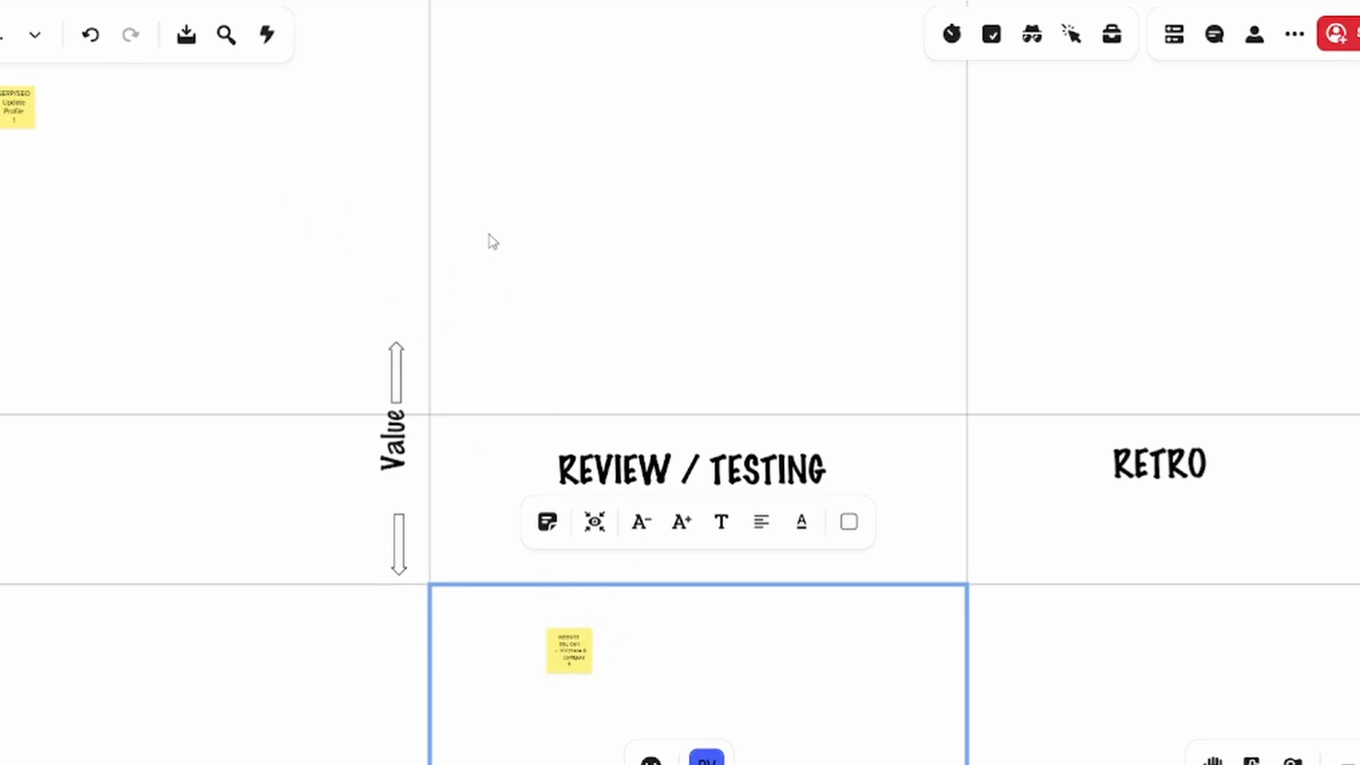
# Move the SERP/SEO Update Profile note from TO DO into the DOING column
pyautogui.scroll(1, 85, 144)
pyautogui.scroll(-1, 79, 143)
pyautogui.moveTo(17, 122); pyautogui.dragTo(514, 114)
pyautogui.scroll(2, 557, 126)
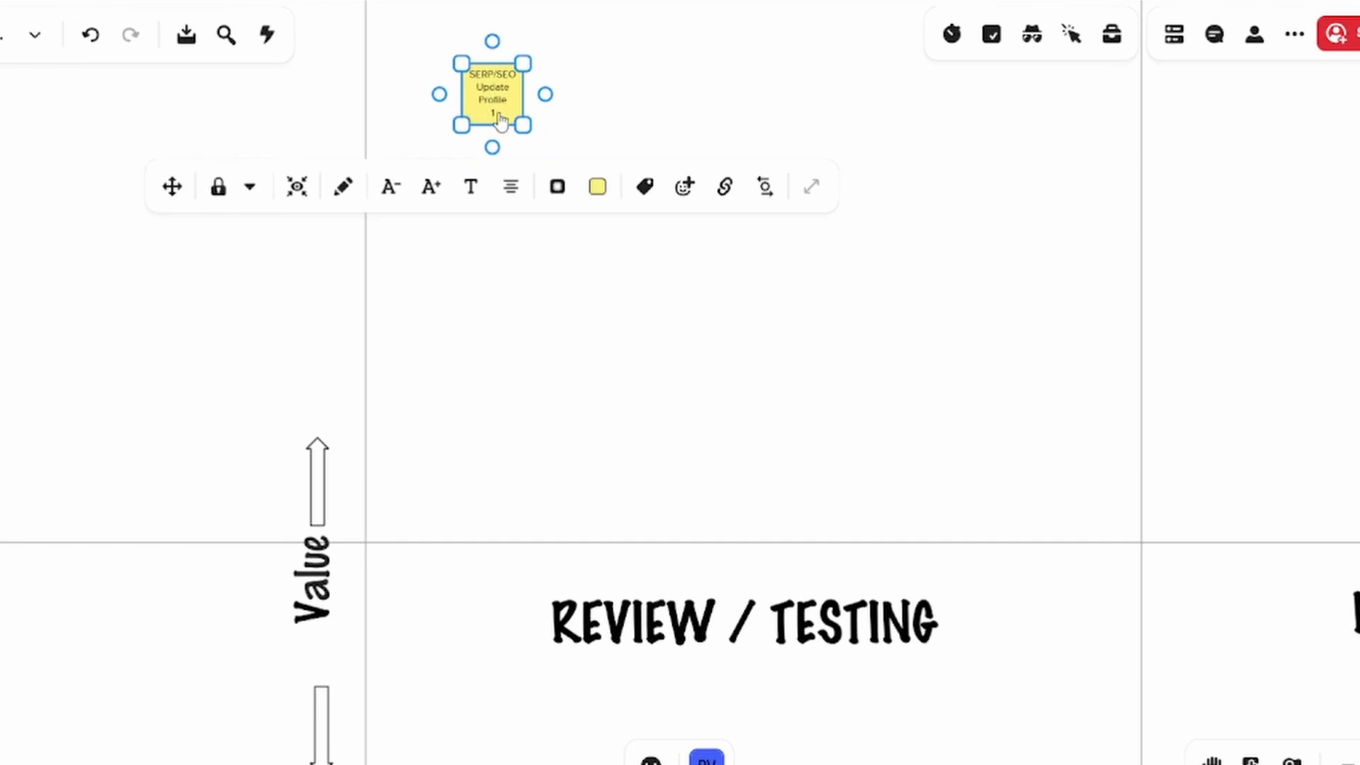
# Move the SERP/SEO Update Profile note from DOING to the cell beneath REVIEW / TESTING, beside the WEBSITE SSL Cert note
pyautogui.scroll(-3, 621, 136)
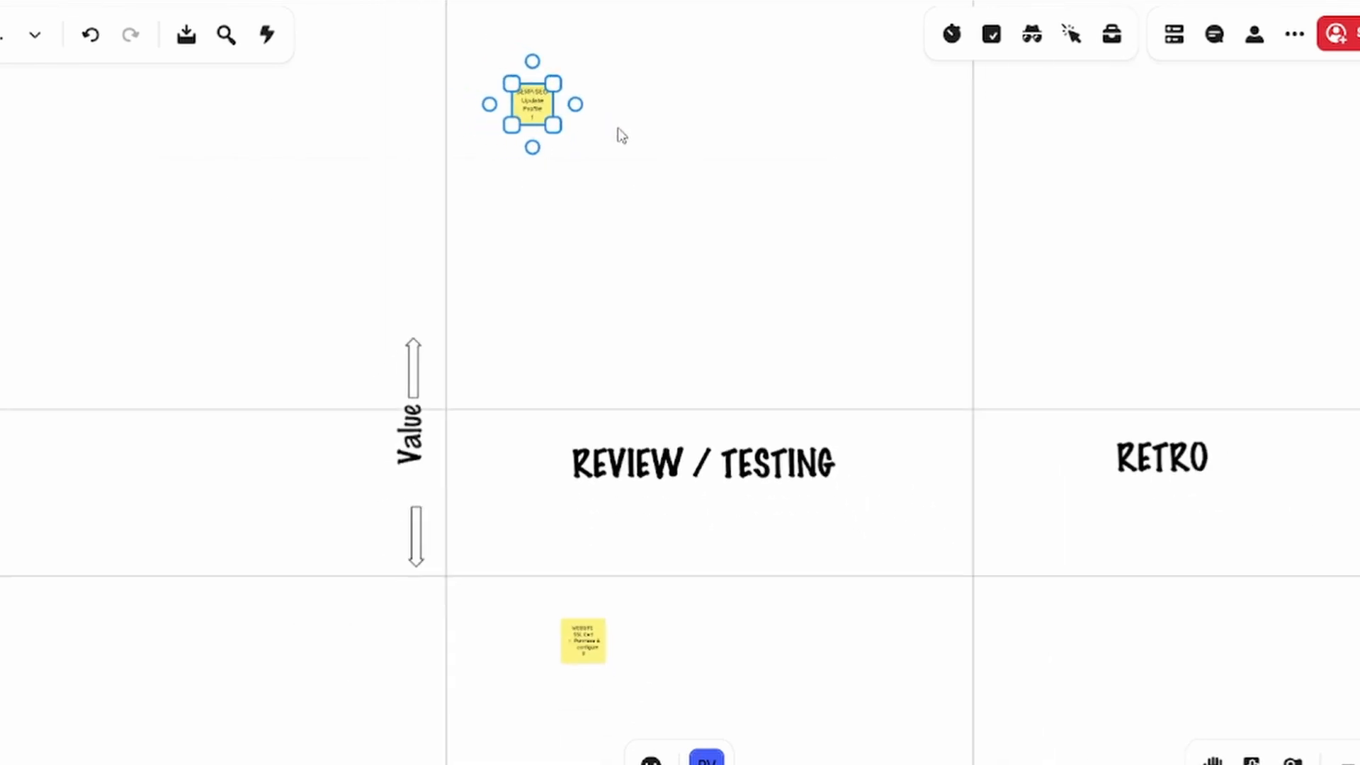
pyautogui.moveTo(685, 304); pyautogui.dragTo(622, 196)
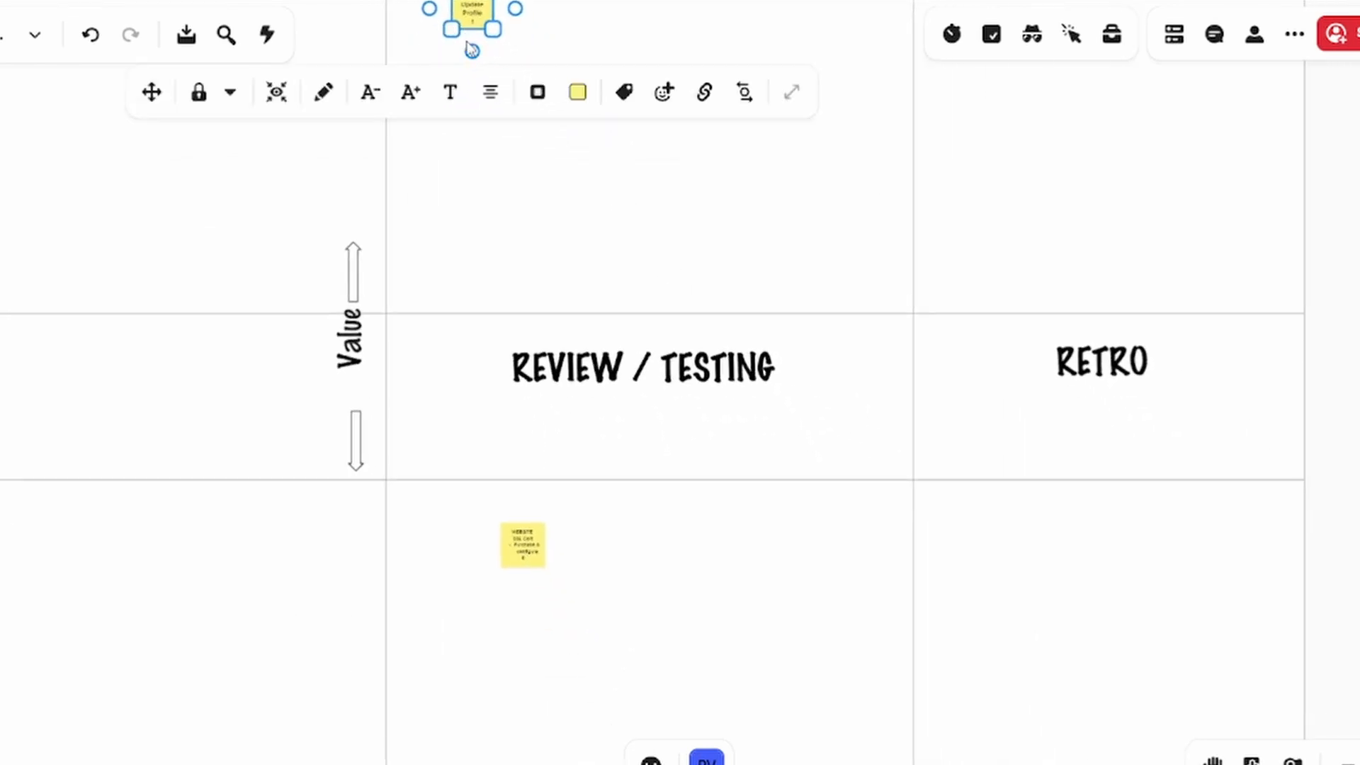
pyautogui.moveTo(468, 15); pyautogui.dragTo(432, 552)
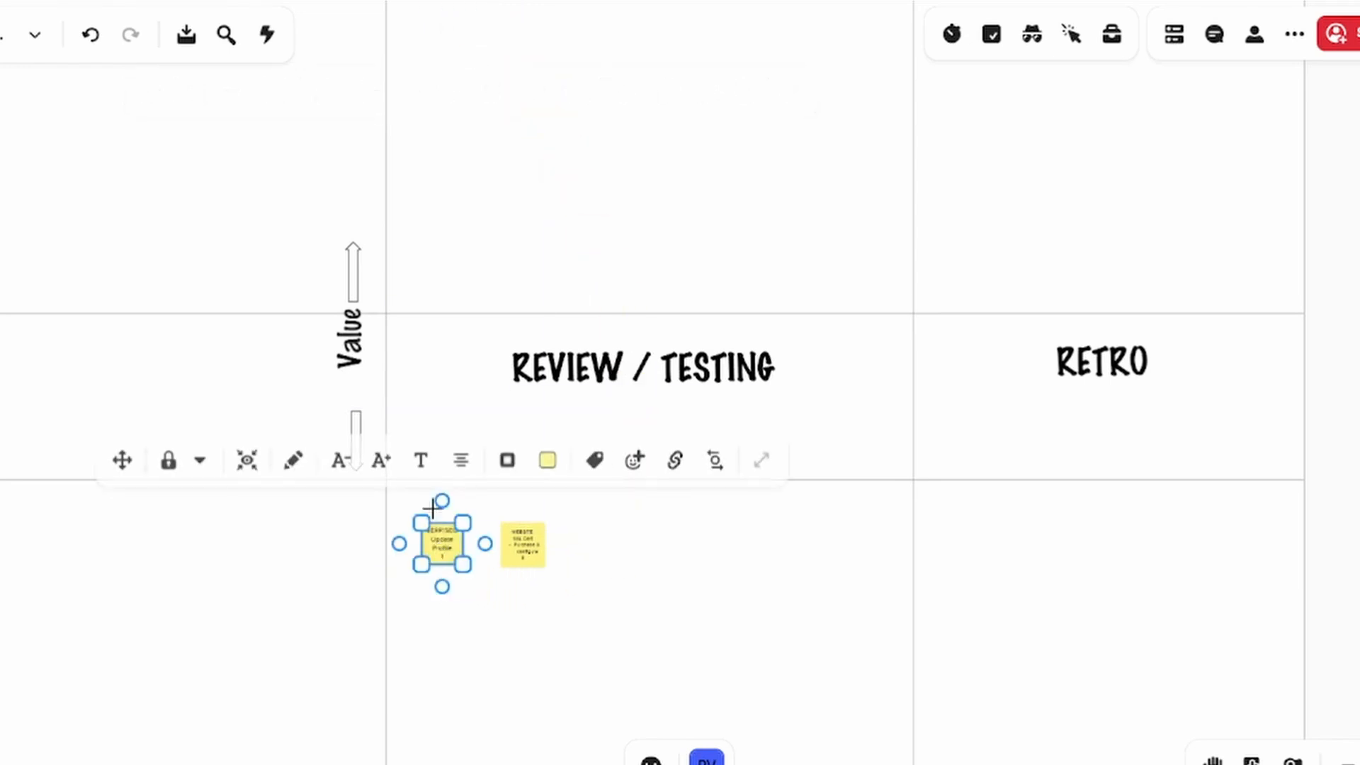
pyautogui.scroll(5, 468, 585)
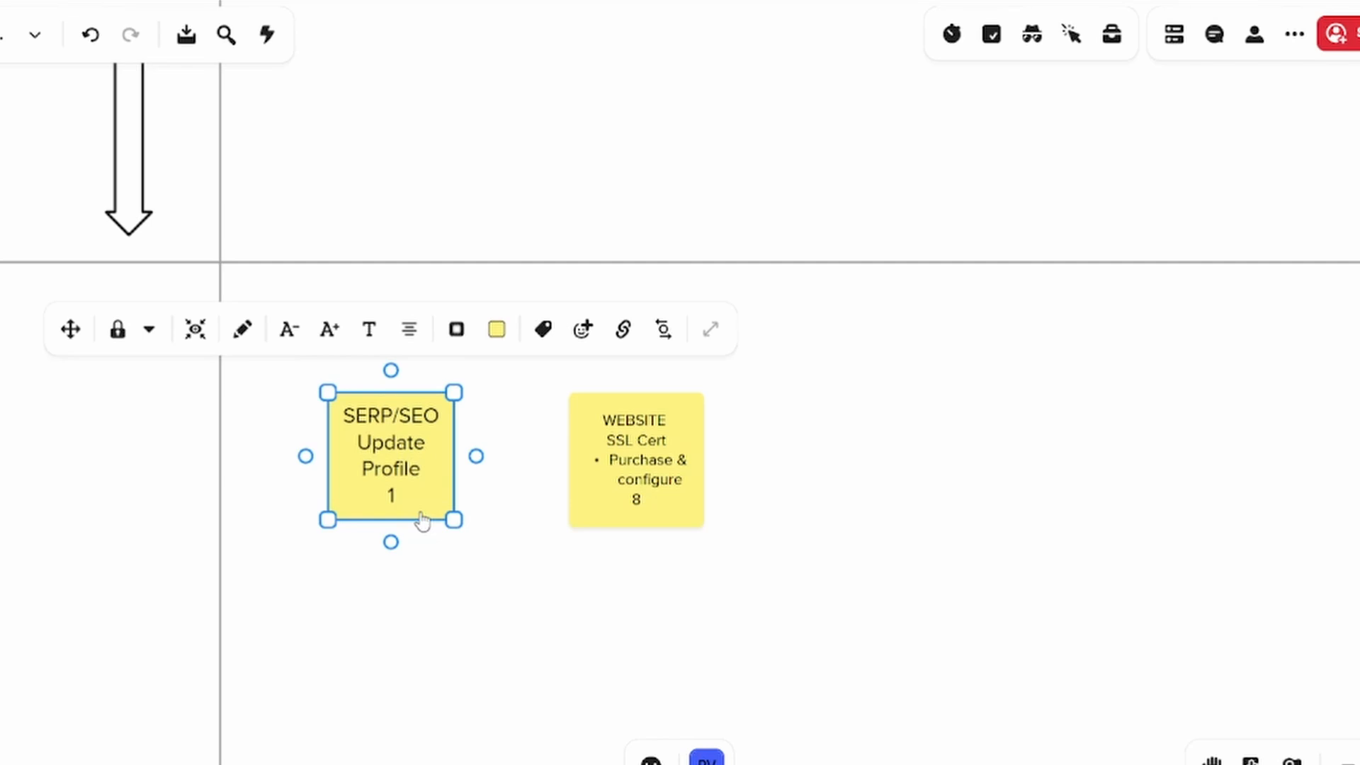
# Move the YOUTUBE complete profile and TikTok Create profile notes from the top of MARSHALL(ing) into TO DO
pyautogui.scroll(-5, 491, 581)
pyautogui.moveTo(581, 644); pyautogui.dragTo(856, 647)
pyautogui.scroll(-1, 904, 644)
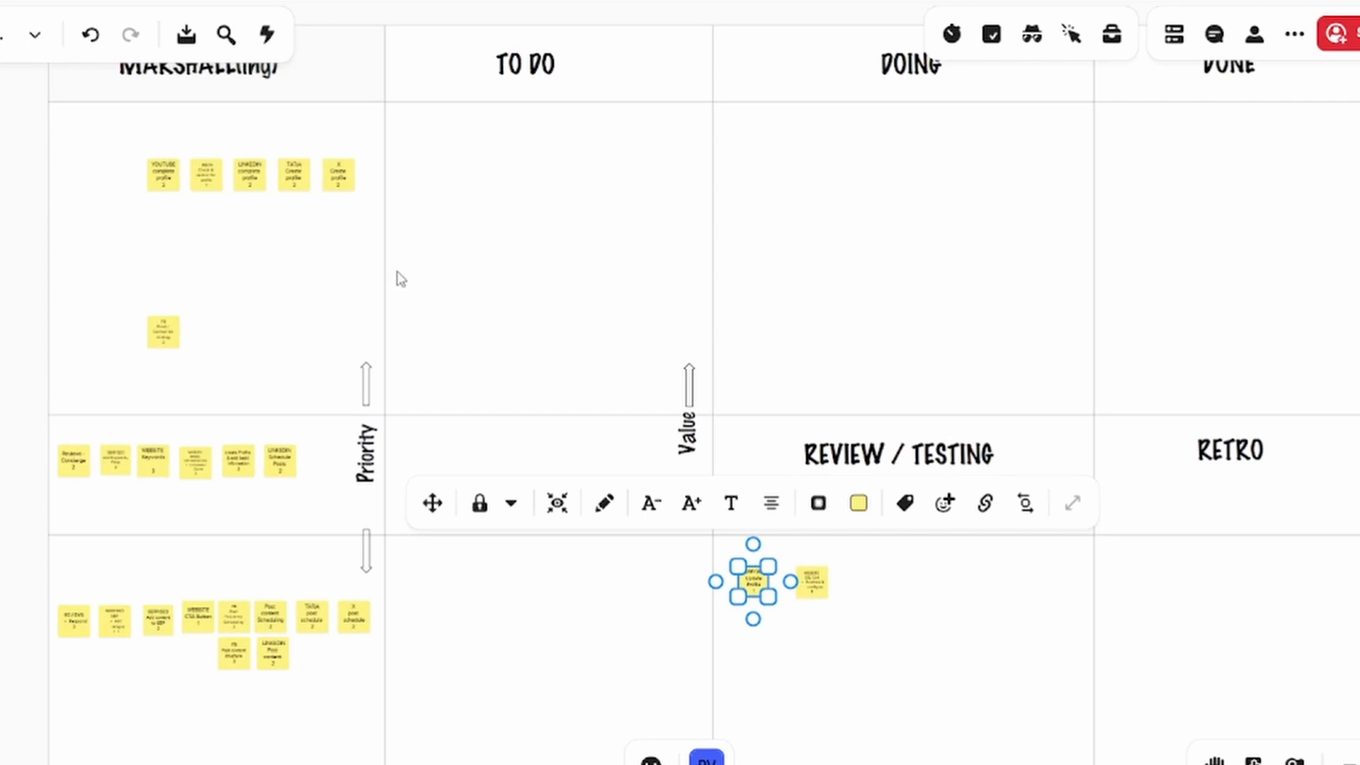
pyautogui.scroll(2, 219, 215)
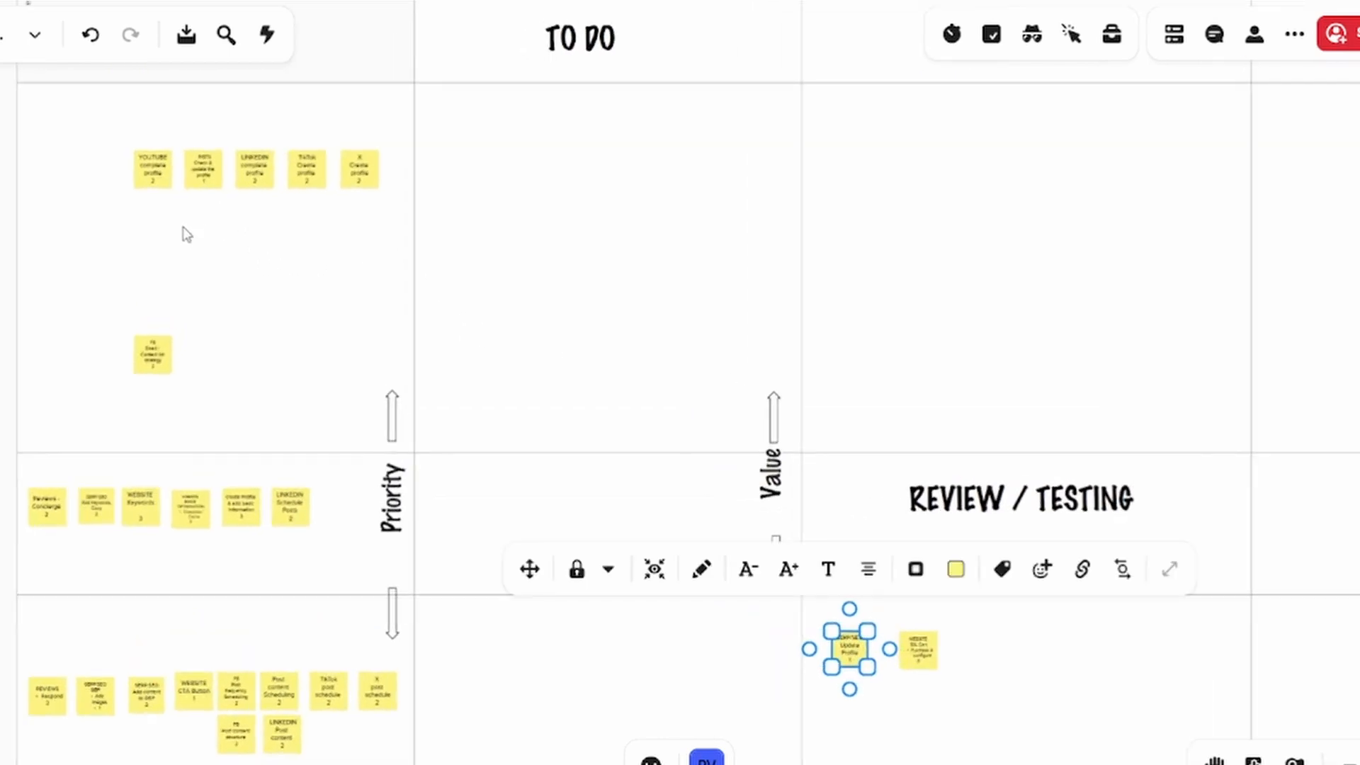
pyautogui.moveTo(161, 186); pyautogui.dragTo(462, 165)
pyautogui.moveTo(454, 214)
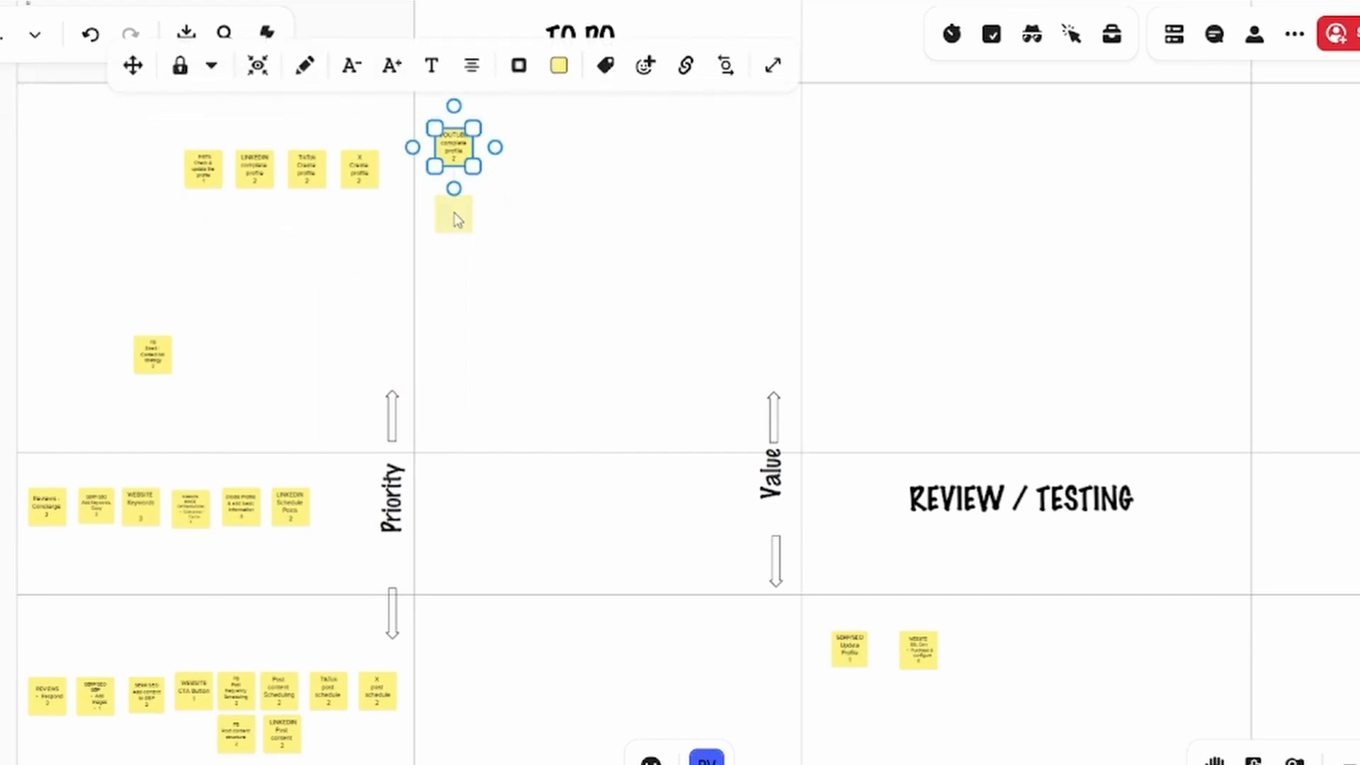
pyautogui.moveTo(307, 181); pyautogui.dragTo(476, 250)
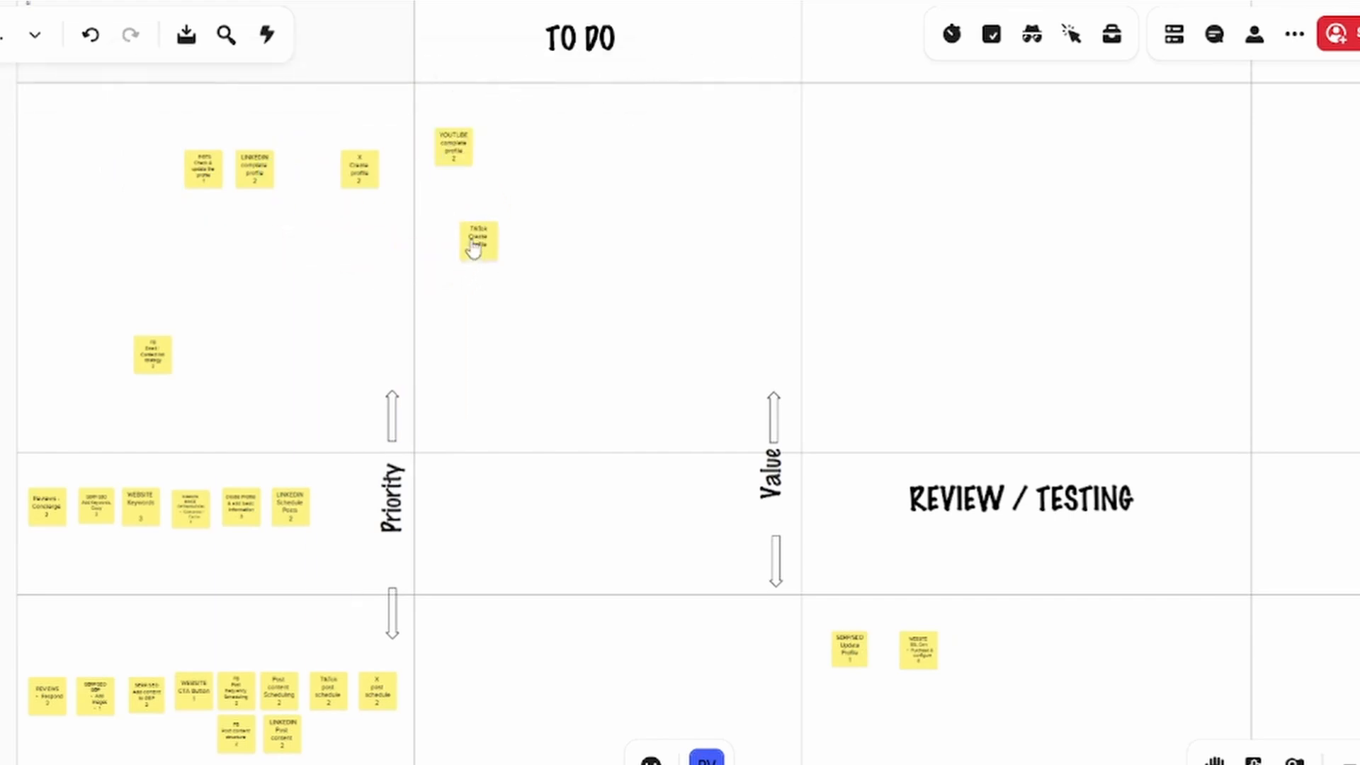
pyautogui.click(459, 228)
# Advance the YOUTUBE and TikTok profile notes to DOING and refill TO DO with the LINKEDIN complete profile, INSTA profile and FB strategy notes
pyautogui.moveTo(252, 180); pyautogui.dragTo(544, 157)
pyautogui.moveTo(453, 164); pyautogui.dragTo(918, 155)
pyautogui.moveTo(476, 223); pyautogui.dragTo(891, 242)
pyautogui.moveTo(213, 174); pyautogui.dragTo(547, 259)
pyautogui.moveTo(152, 354); pyautogui.dragTo(480, 206)
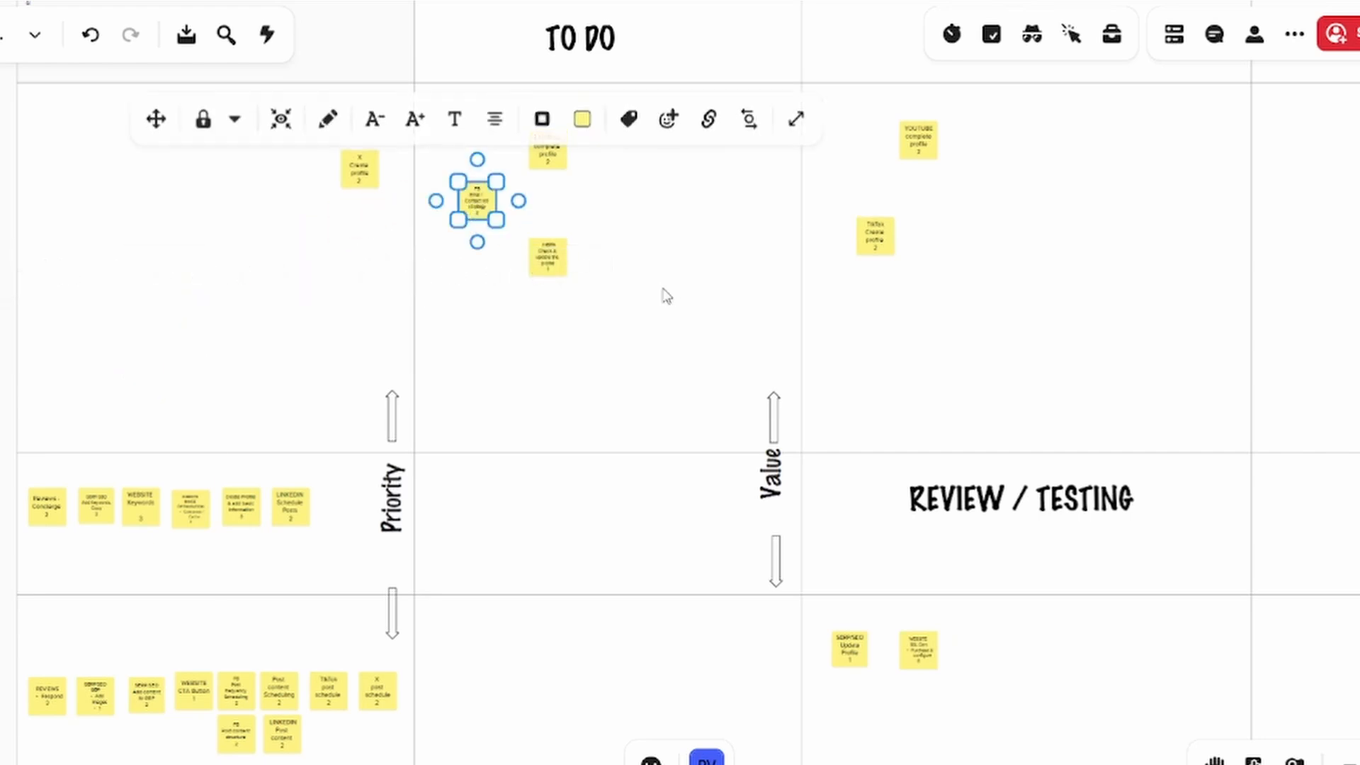
# Move the TikTok Create profile note to REVIEW / TESTING, and the WEBSITE SSL Cert and SERP/SEO Update Profile notes to DONE
pyautogui.moveTo(666, 296); pyautogui.dragTo(273, 248)
pyautogui.moveTo(478, 205); pyautogui.dragTo(492, 701)
pyautogui.click(558, 663)
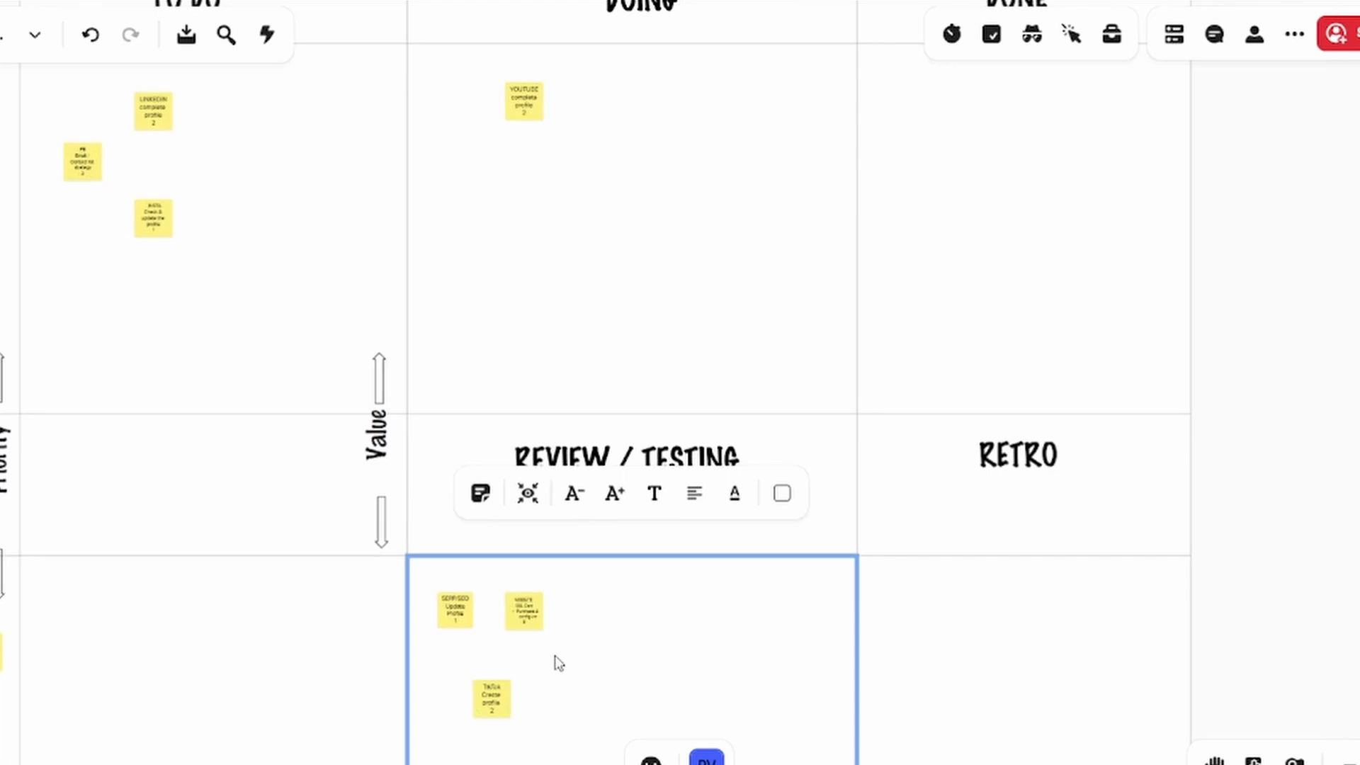
pyautogui.moveTo(524, 623); pyautogui.dragTo(1059, 170)
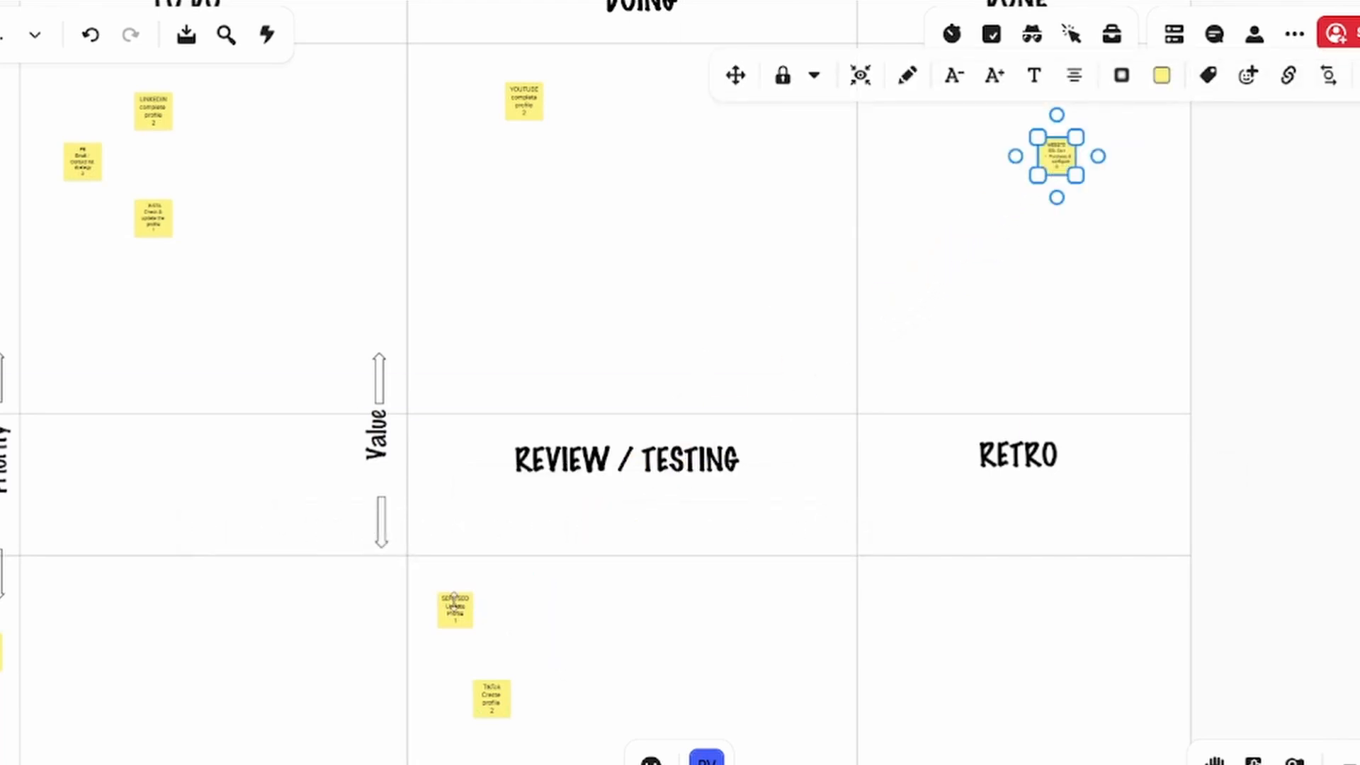
pyautogui.click(457, 607)
pyautogui.moveTo(457, 607); pyautogui.dragTo(1002, 156)
# Move the YOUTUBE complete profile note to REVIEW / TESTING, and the FB strategy, LINKEDIN complete profile and INSTA profile notes to DOING
pyautogui.click(538, 117)
pyautogui.moveTo(536, 116); pyautogui.dragTo(501, 642)
pyautogui.moveTo(90, 165); pyautogui.dragTo(574, 177)
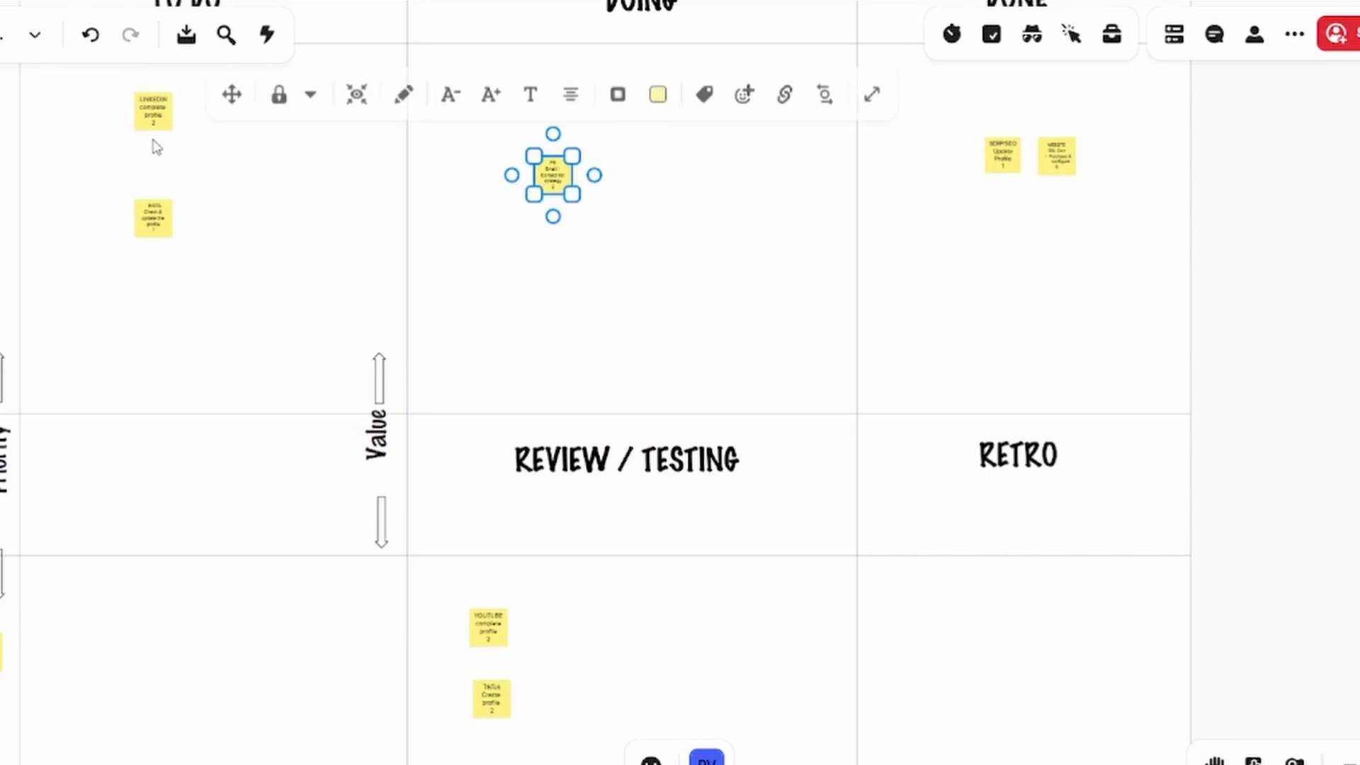
pyautogui.moveTo(158, 113); pyautogui.dragTo(695, 145)
pyautogui.moveTo(174, 217); pyautogui.dragTo(616, 290)
# Move the YOUTUBE and TikTok profile notes from REVIEW / TESTING to DONE, and the WEBSITE SSL Cert note from DONE to RETRO
pyautogui.moveTo(495, 628); pyautogui.dragTo(965, 227)
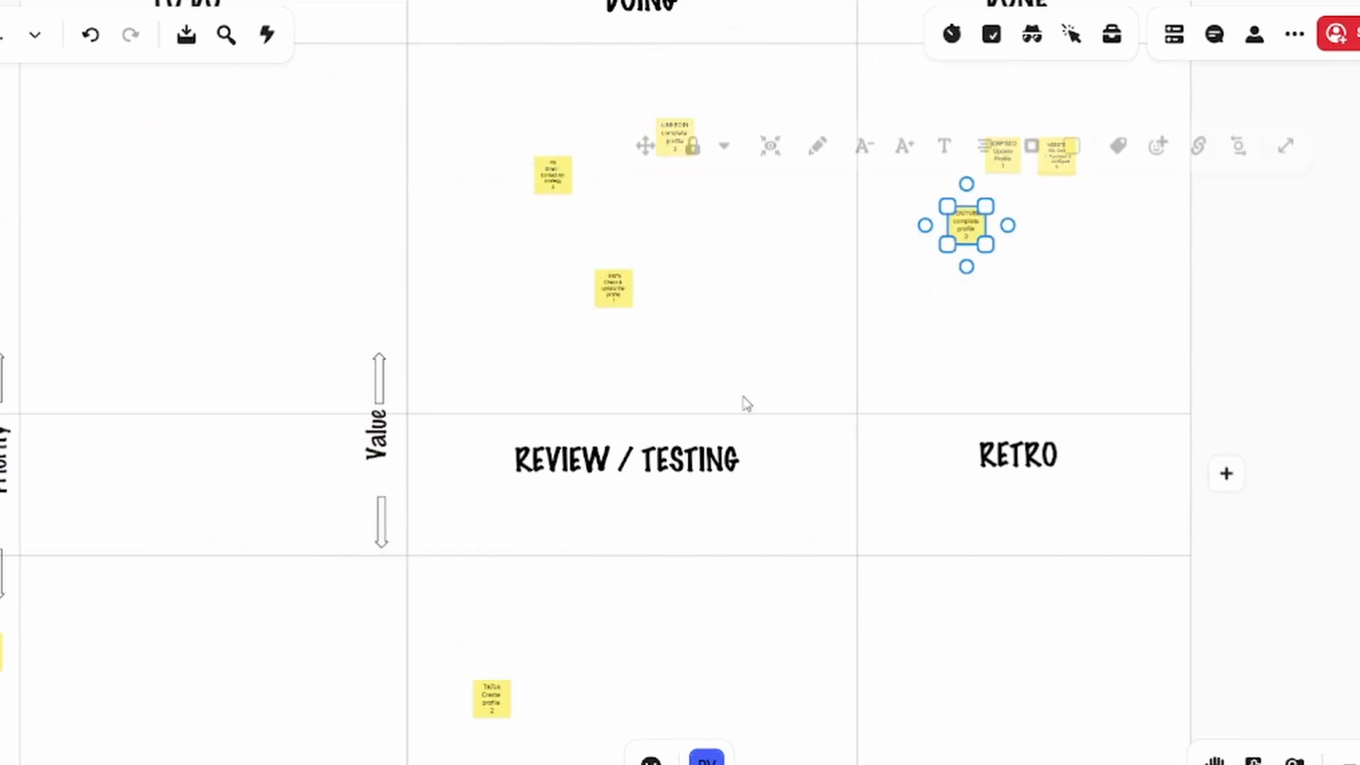
pyautogui.moveTo(500, 691); pyautogui.dragTo(1034, 246)
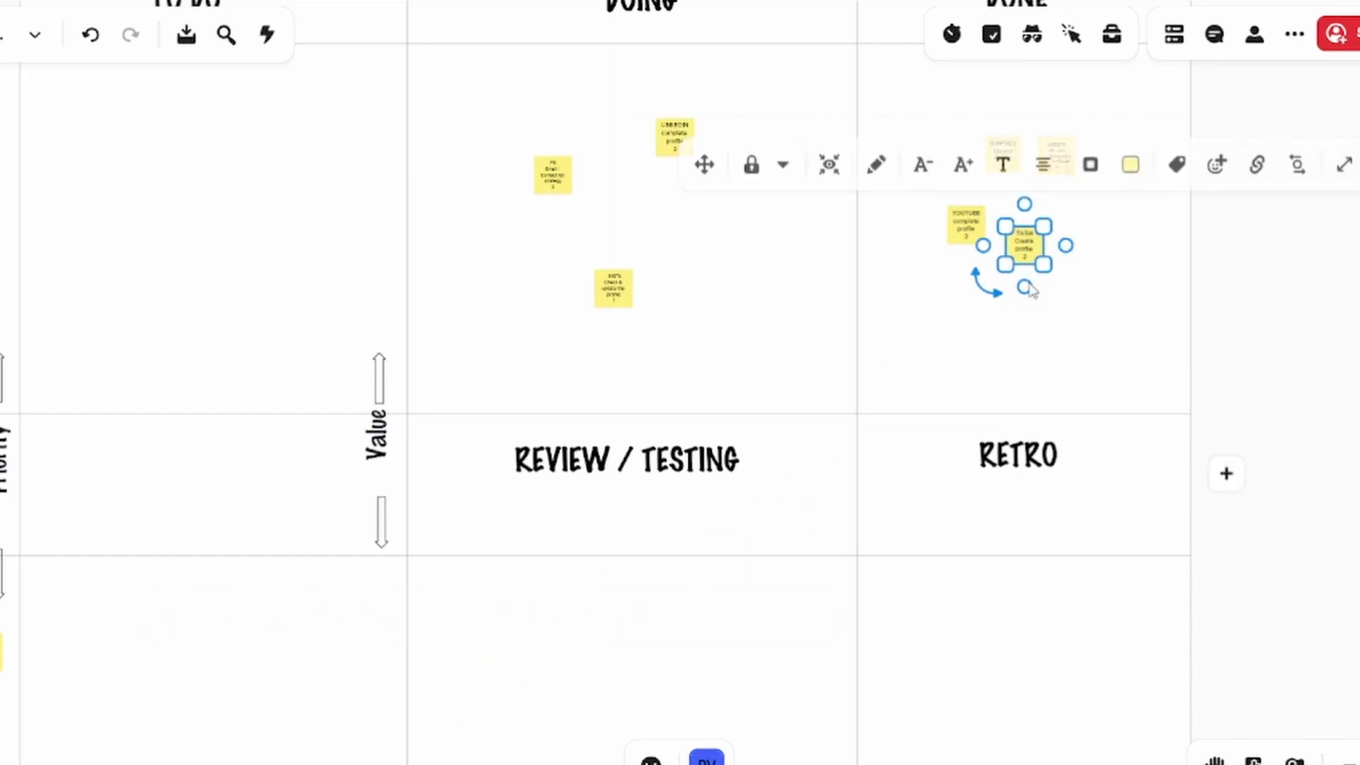
pyautogui.click(1153, 290)
pyautogui.moveTo(1065, 160); pyautogui.dragTo(928, 636)
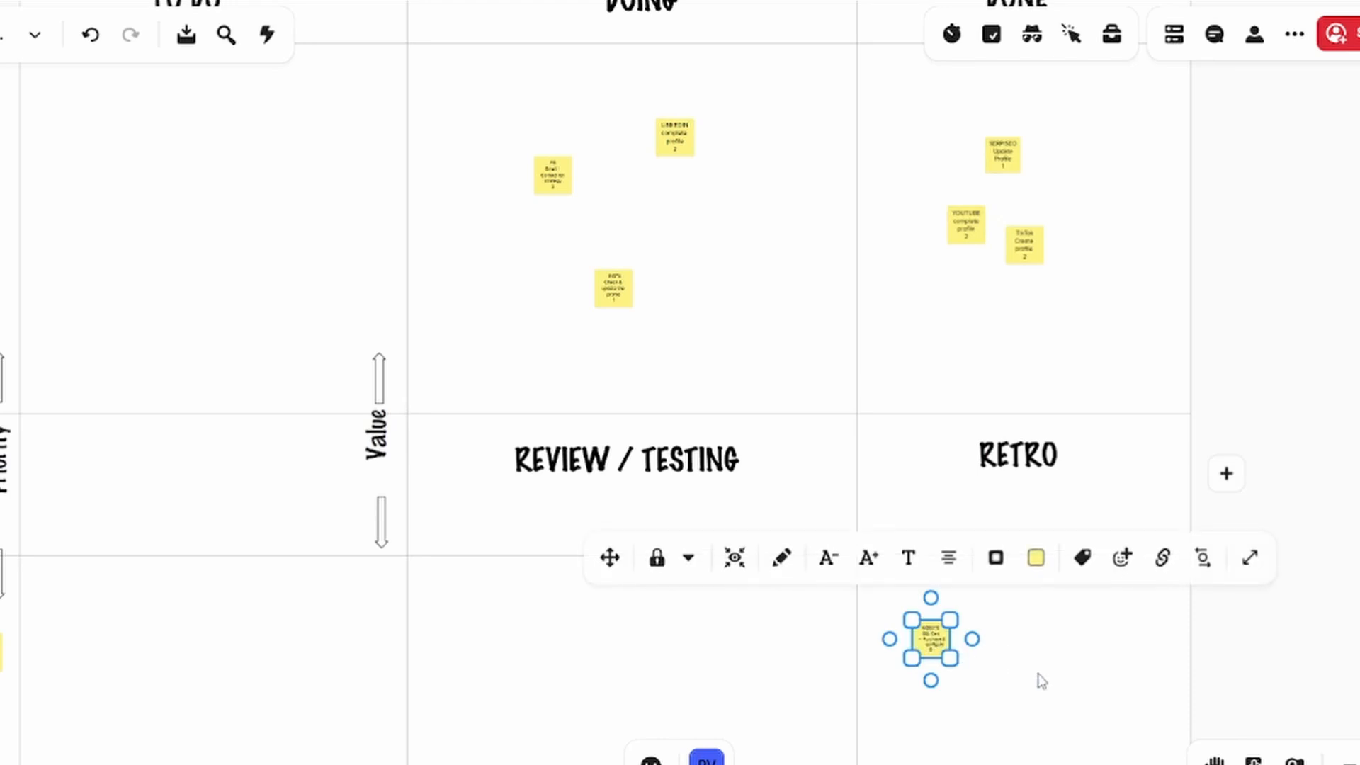
# Move the INSTA, FB and LINKEDIN notes from DOING to REVIEW / TESTING, and the TikTok Create profile note from DONE to RETRO
pyautogui.moveTo(613, 290); pyautogui.dragTo(586, 658)
pyautogui.moveTo(555, 186); pyautogui.dragTo(515, 435)
pyautogui.moveTo(500, 502); pyautogui.dragTo(482, 645)
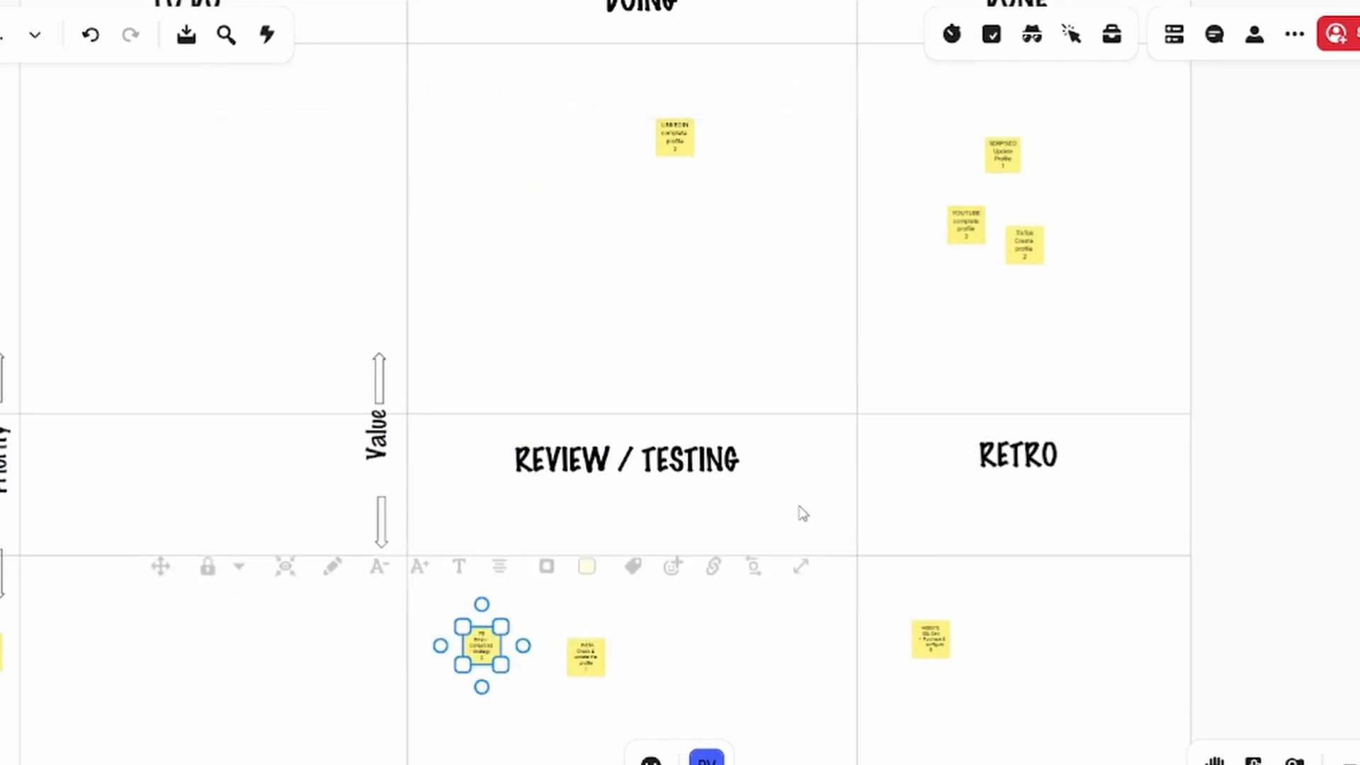
pyautogui.moveTo(1025, 247); pyautogui.dragTo(1005, 646)
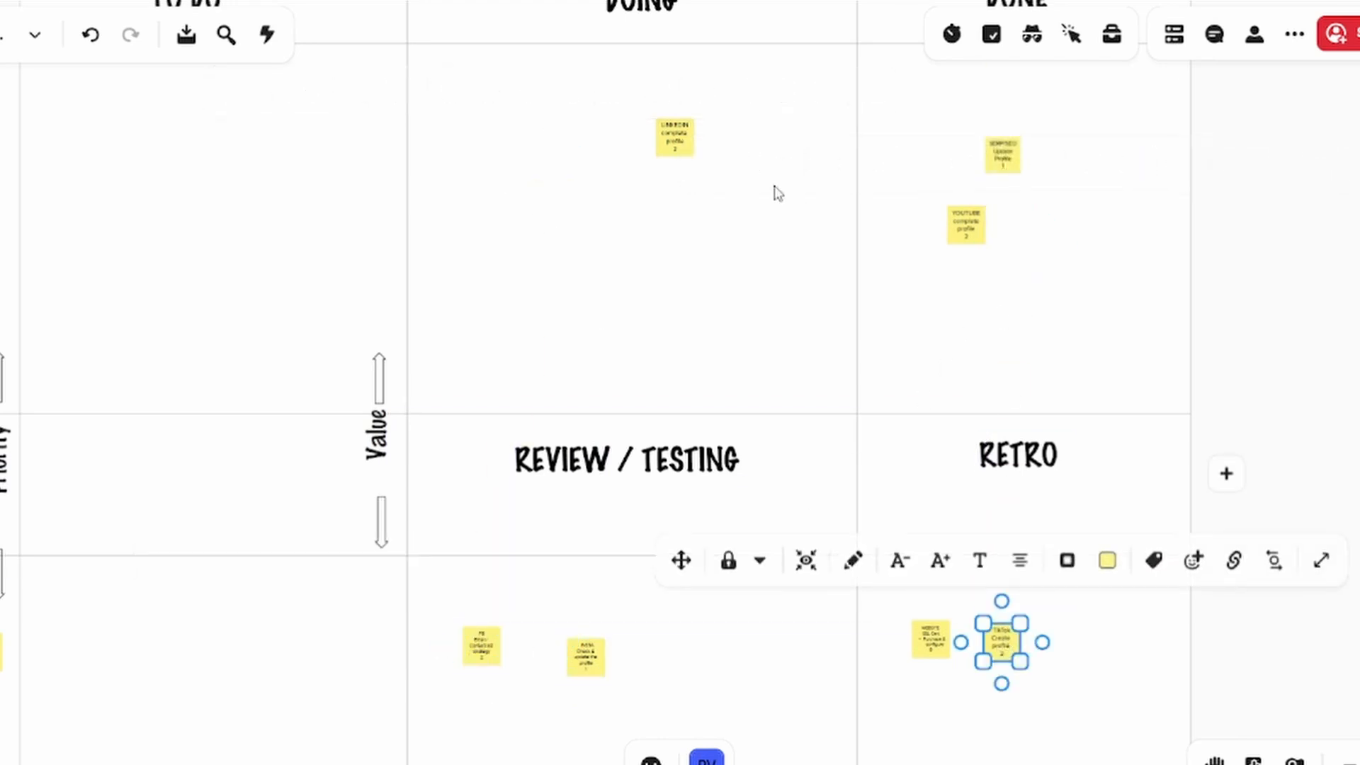
pyautogui.moveTo(680, 144); pyautogui.dragTo(706, 639)
# Move the INSTA profile and FB strategy notes from REVIEW / TESTING to DONE
pyautogui.moveTo(586, 659); pyautogui.dragTo(1117, 270)
pyautogui.moveTo(483, 647); pyautogui.dragTo(959, 356)
pyautogui.moveTo(1288, 569); pyautogui.dragTo(1245, 510)
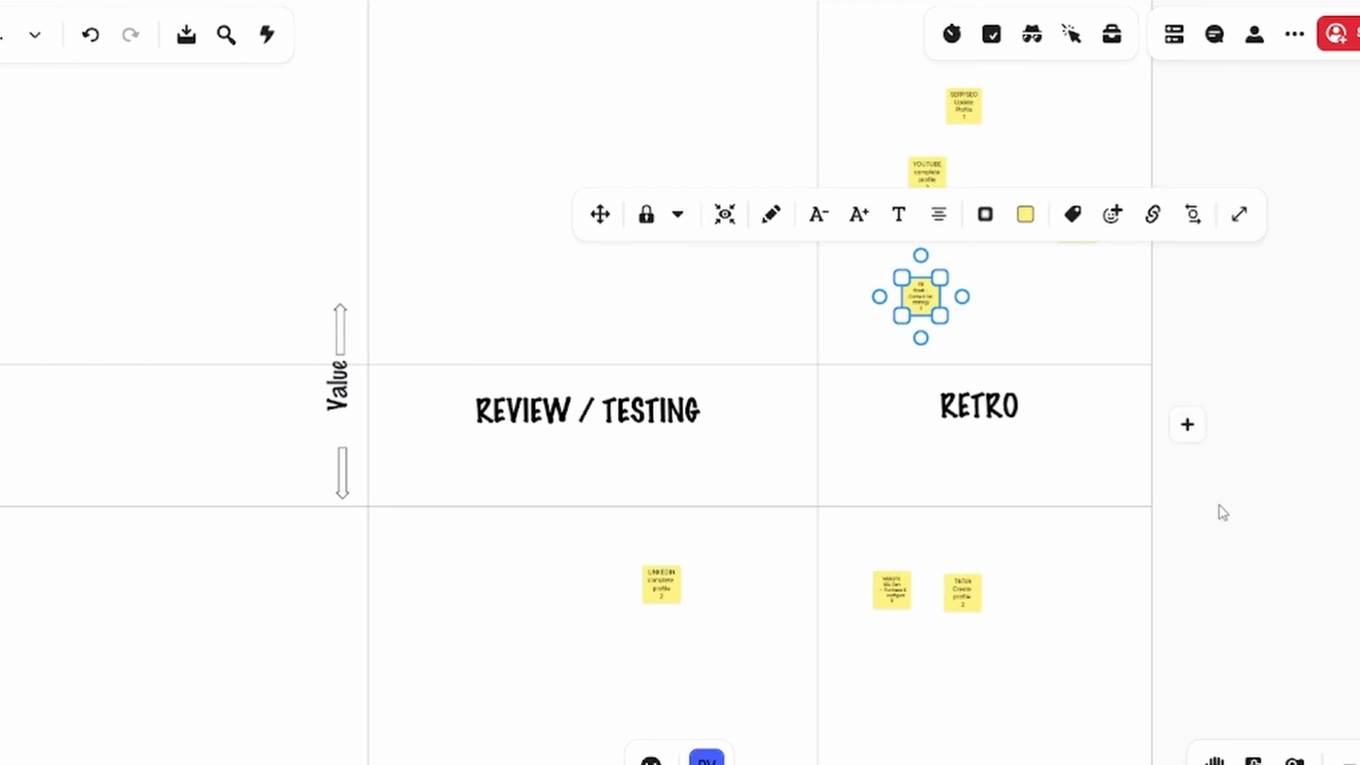
pyautogui.click(1070, 605)
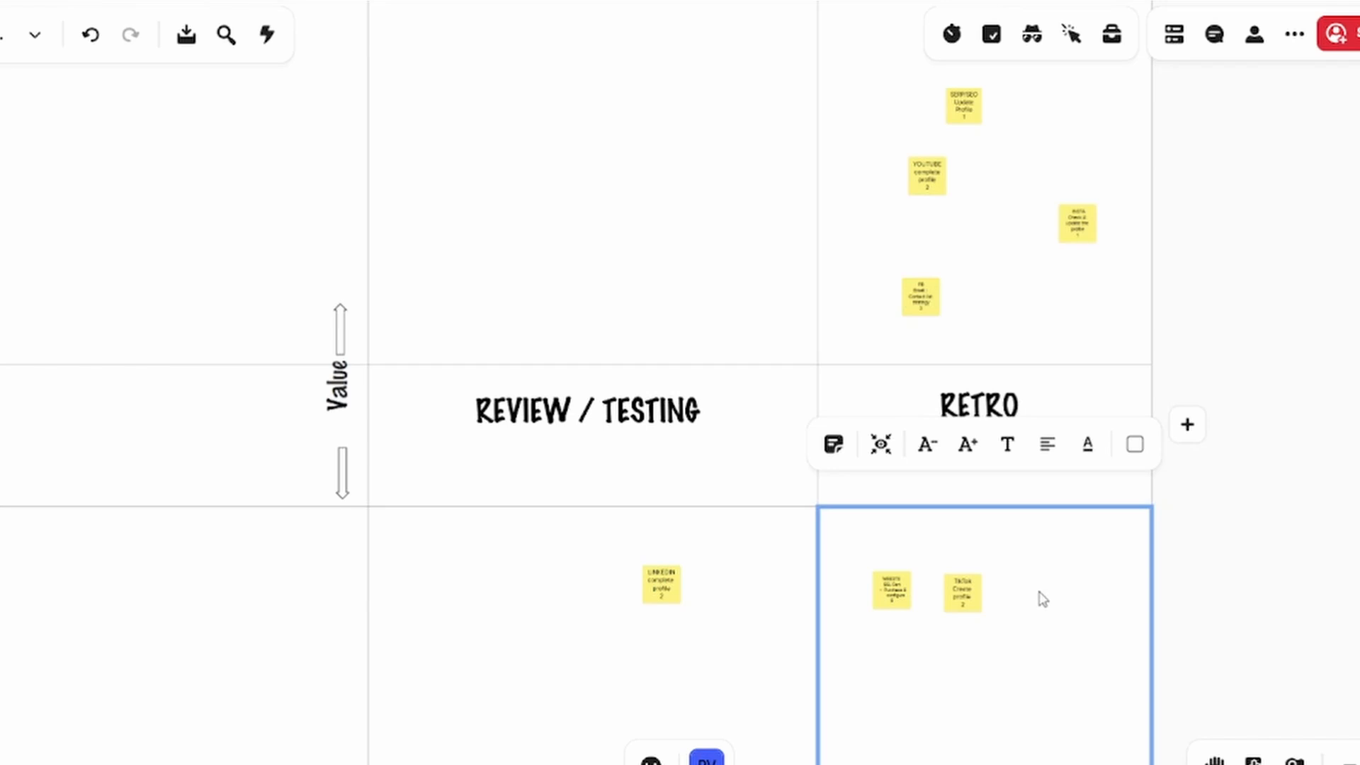
pyautogui.click(1219, 599)
# Move the INSTA and FB notes from DONE to RETRO, and the LINKEDIN complete profile note from REVIEW / TESTING to DONE
pyautogui.moveTo(1082, 245); pyautogui.dragTo(1034, 653)
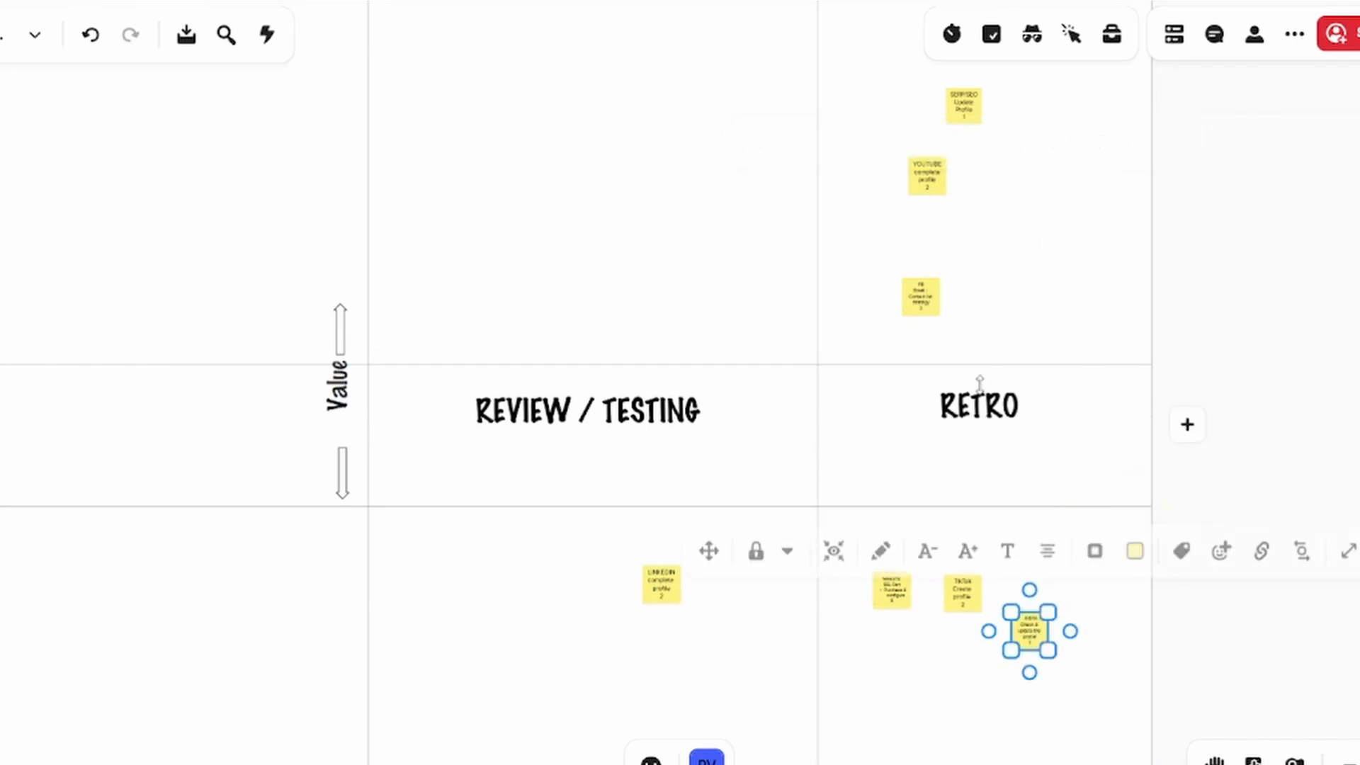
pyautogui.moveTo(920, 307); pyautogui.dragTo(921, 678)
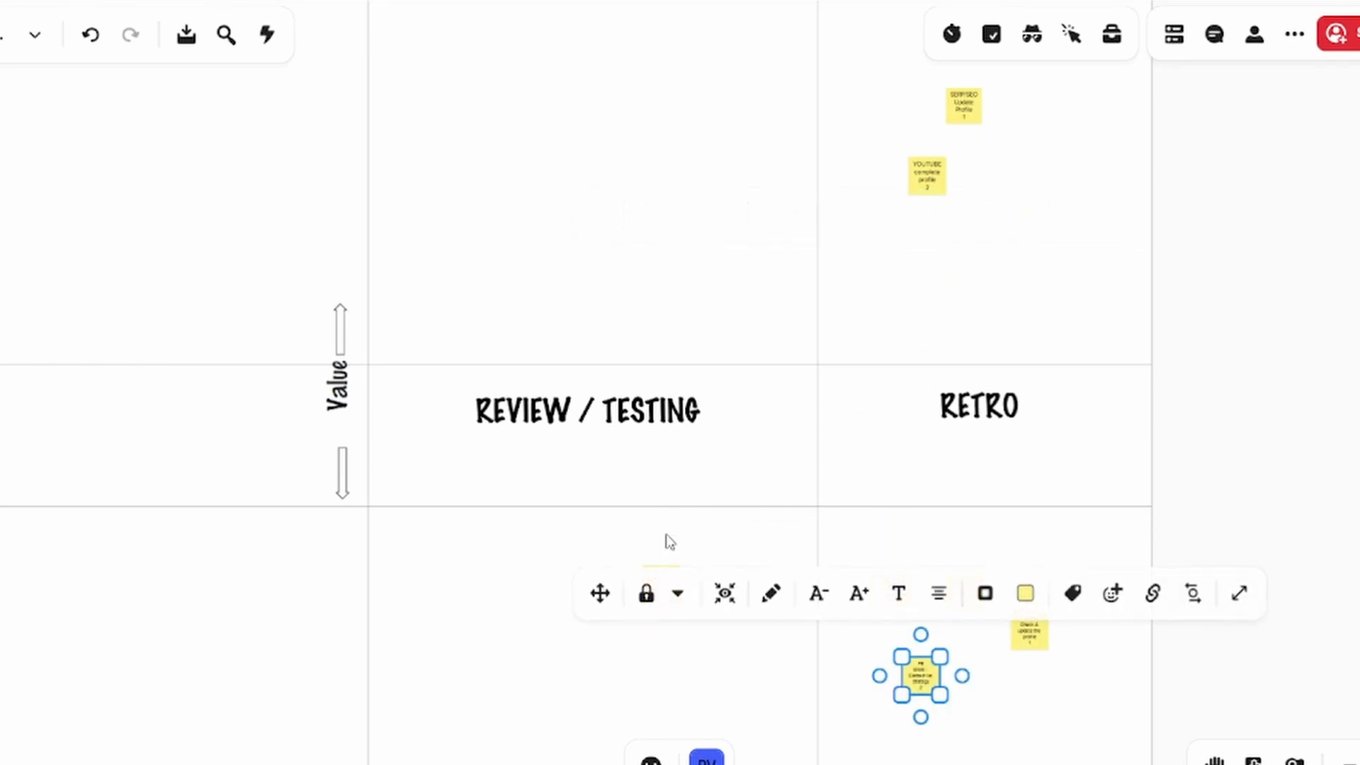
pyautogui.click(698, 546)
pyautogui.moveTo(664, 590); pyautogui.dragTo(1008, 259)
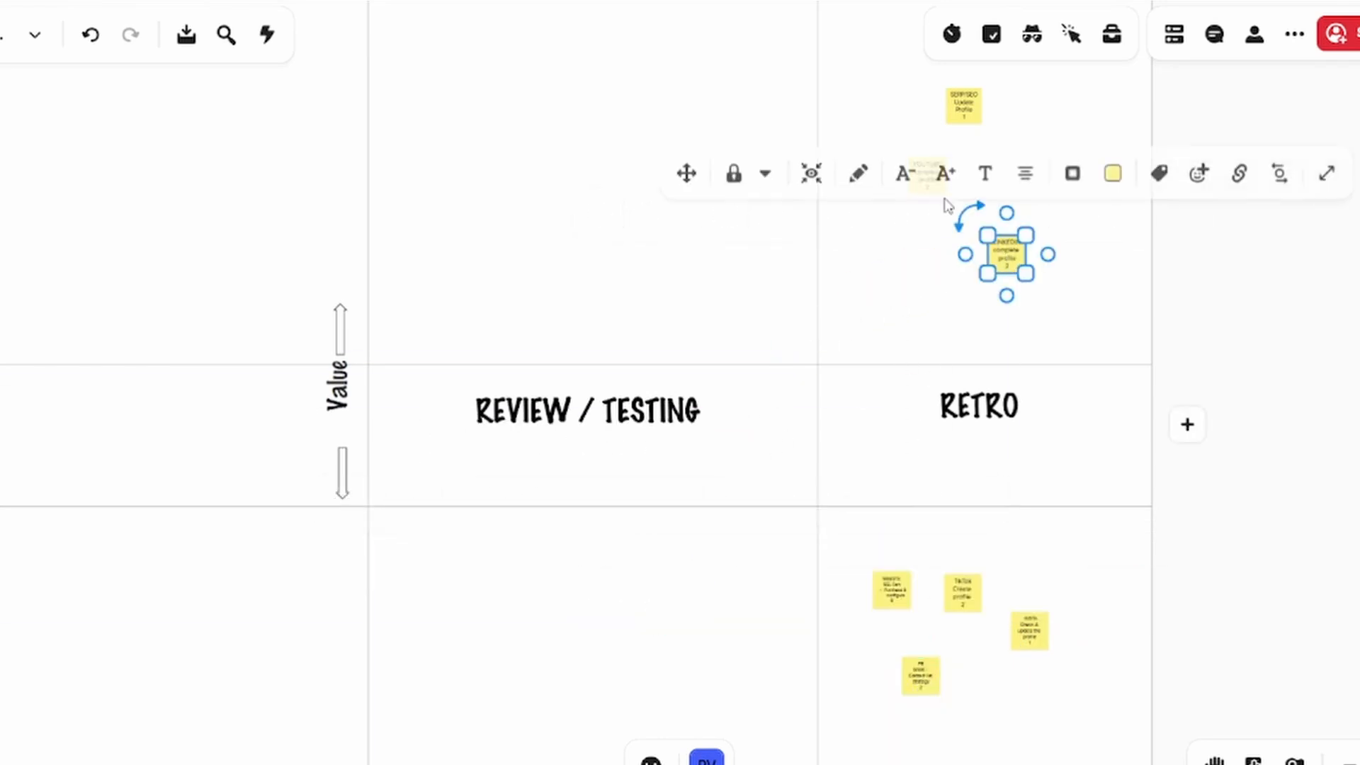
# Move the YOUTUBE complete profile, SERP/SEO Update Profile and LINKEDIN complete profile notes from DONE to the RETRO cell
pyautogui.click(932, 213)
pyautogui.click(934, 190)
pyautogui.moveTo(935, 190); pyautogui.dragTo(854, 698)
pyautogui.moveTo(968, 113); pyautogui.dragTo(992, 711)
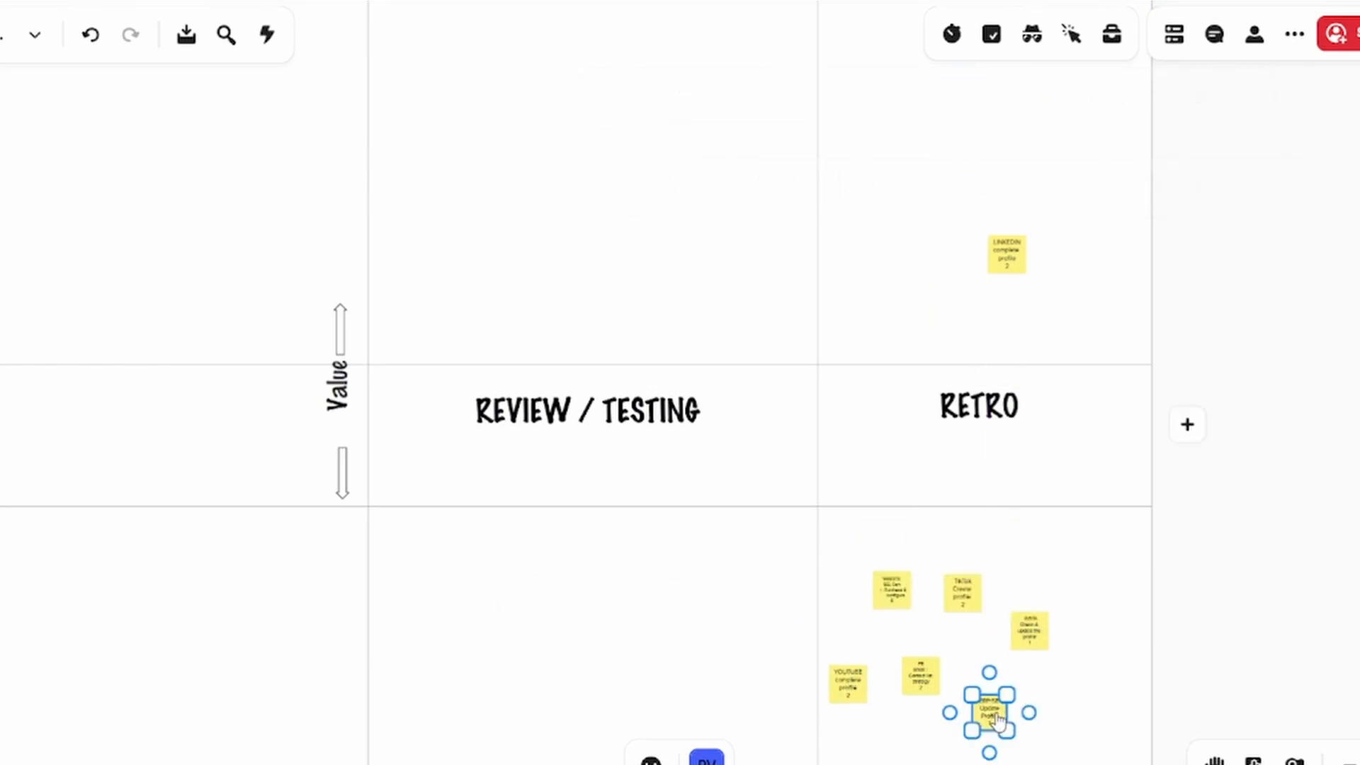
pyautogui.scroll(-3, 1079, 688)
pyautogui.moveTo(976, 140)
pyautogui.mouseDown()
pyautogui.moveTo(1008, 300)
pyautogui.moveTo(1036, 611)
pyautogui.mouseUp()
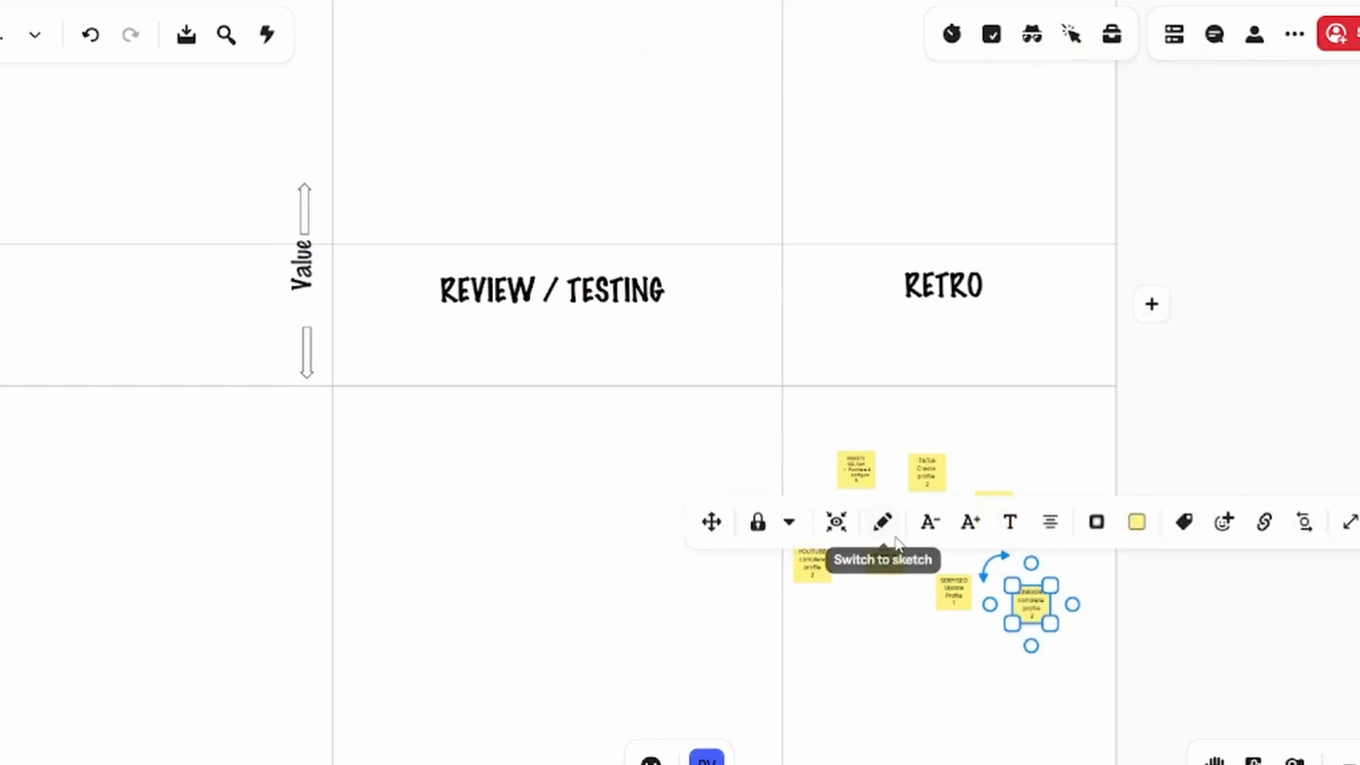
# Move the X Create profile, LINKEDIN Schedule Posts, Create Profile & add basic information and optimisation notes from MARSHALL(ing) to TO DO
pyautogui.hscroll(-5, 1065, 458)
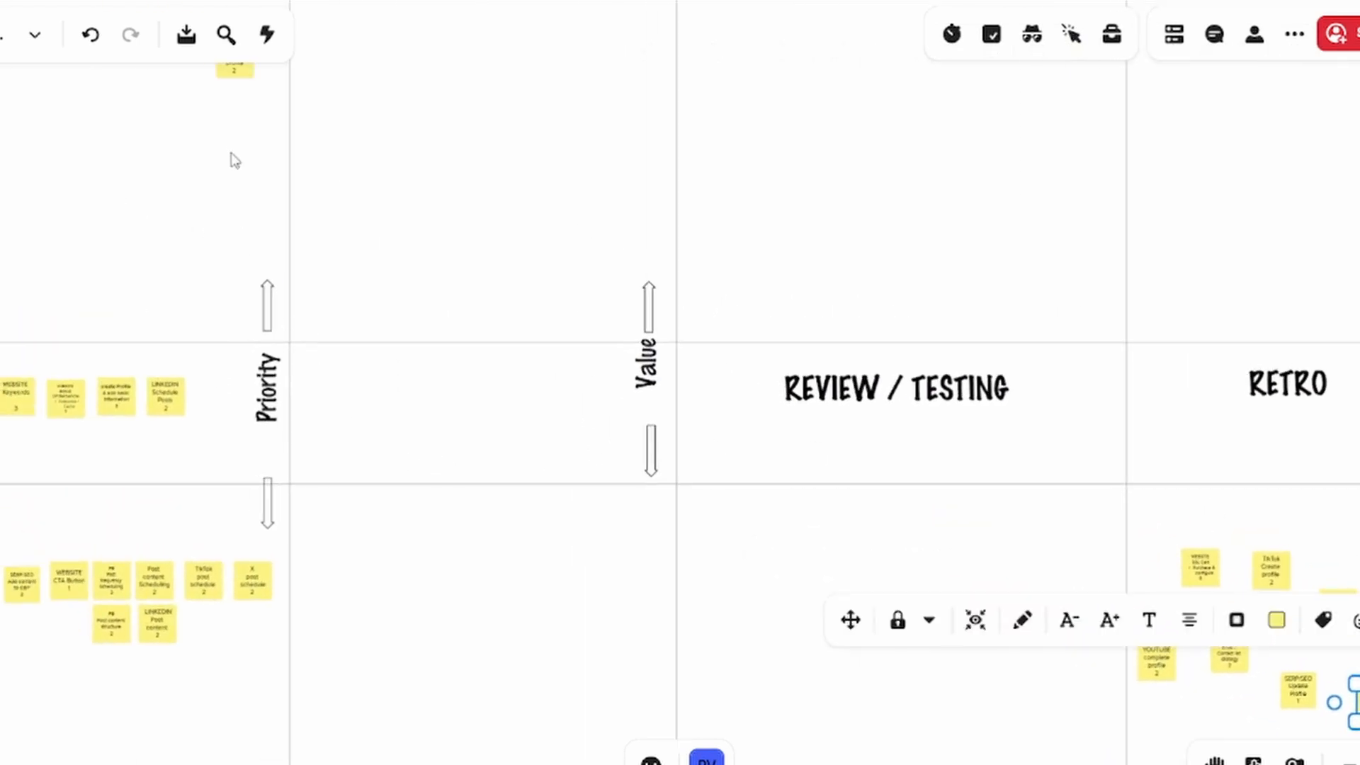
pyautogui.moveTo(231, 88); pyautogui.dragTo(421, 141)
pyautogui.moveTo(156, 407); pyautogui.dragTo(382, 245)
pyautogui.moveTo(124, 399); pyautogui.dragTo(496, 205)
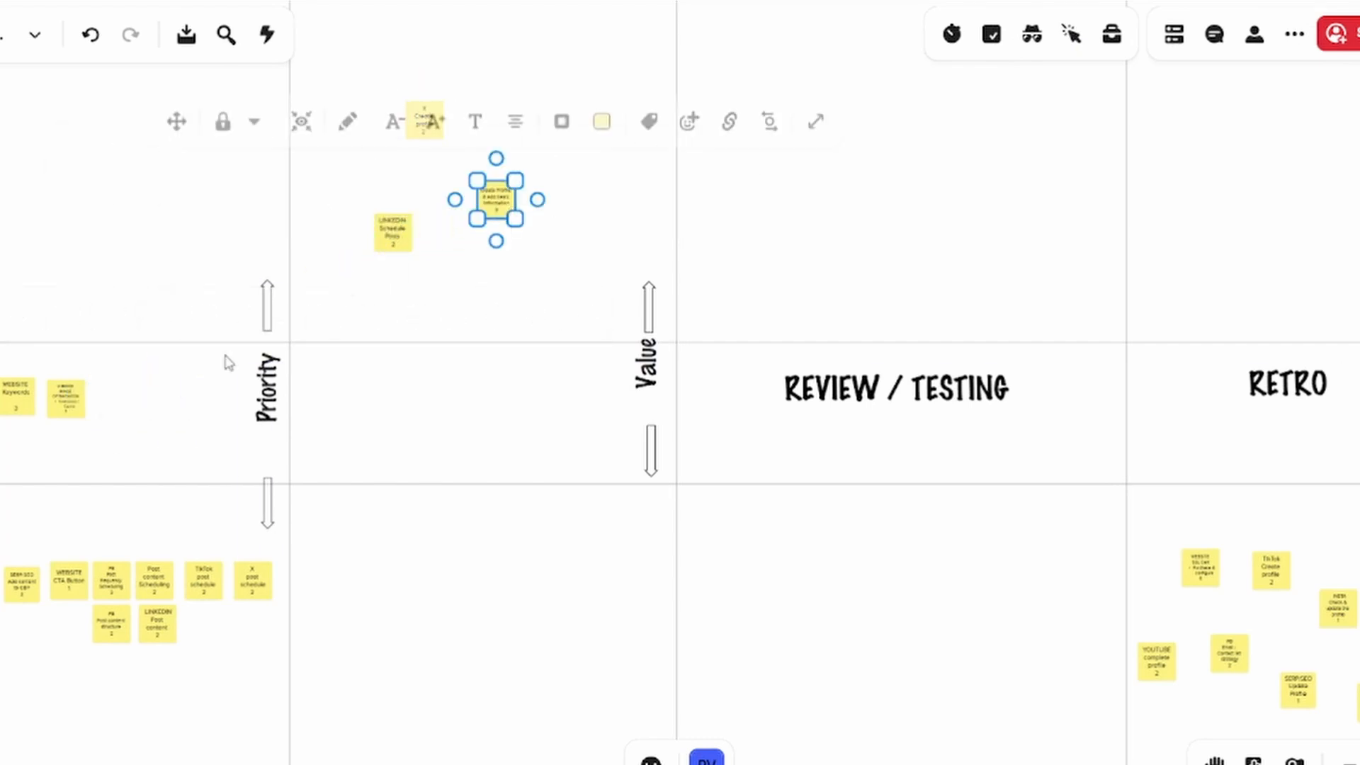
pyautogui.moveTo(75, 409); pyautogui.dragTo(361, 184)
# Lower the Create Profile, LINKEDIN Schedule Posts and optimisation notes along TO DO's Value scale, and add WEBSITE Keywords from MARSHALL(ing) to upper TO DO
pyautogui.scroll(-5, 482, 479)
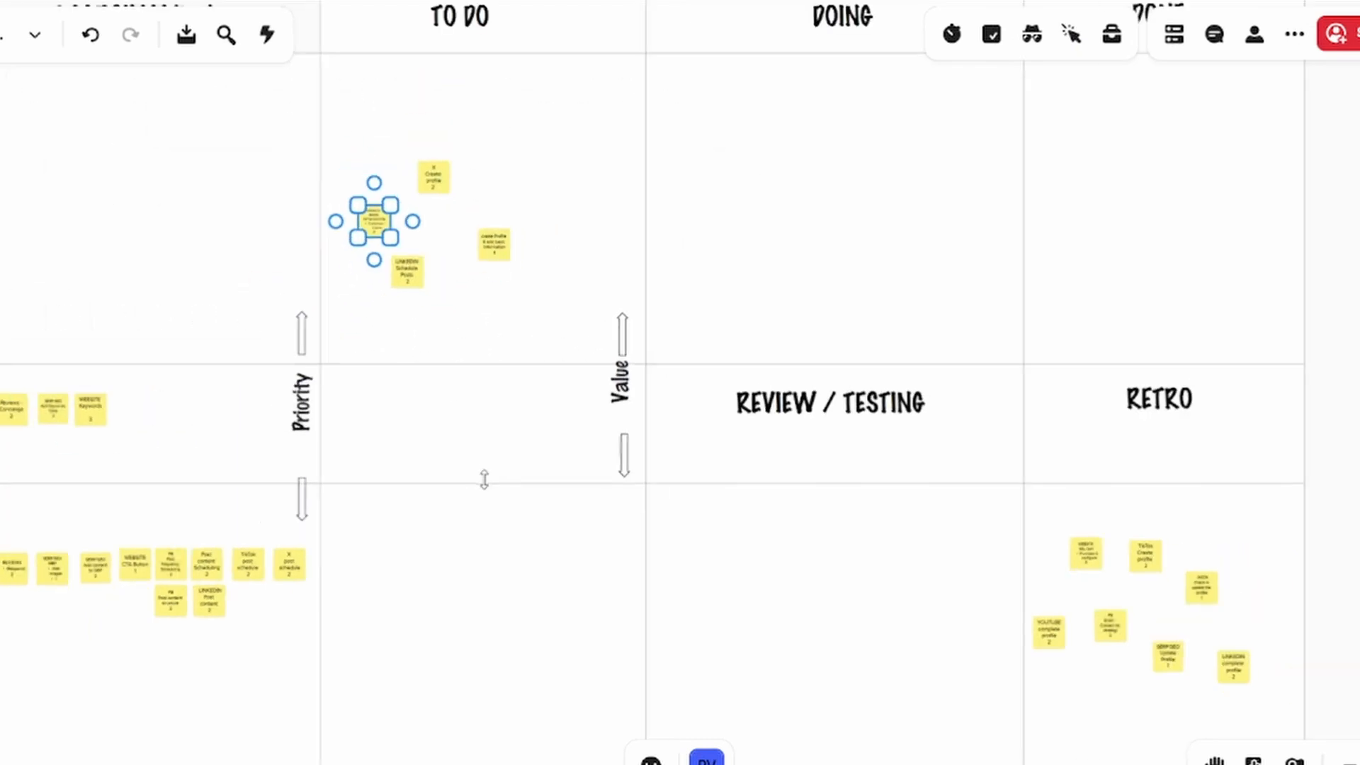
pyautogui.hscroll(-5, 1333, 495)
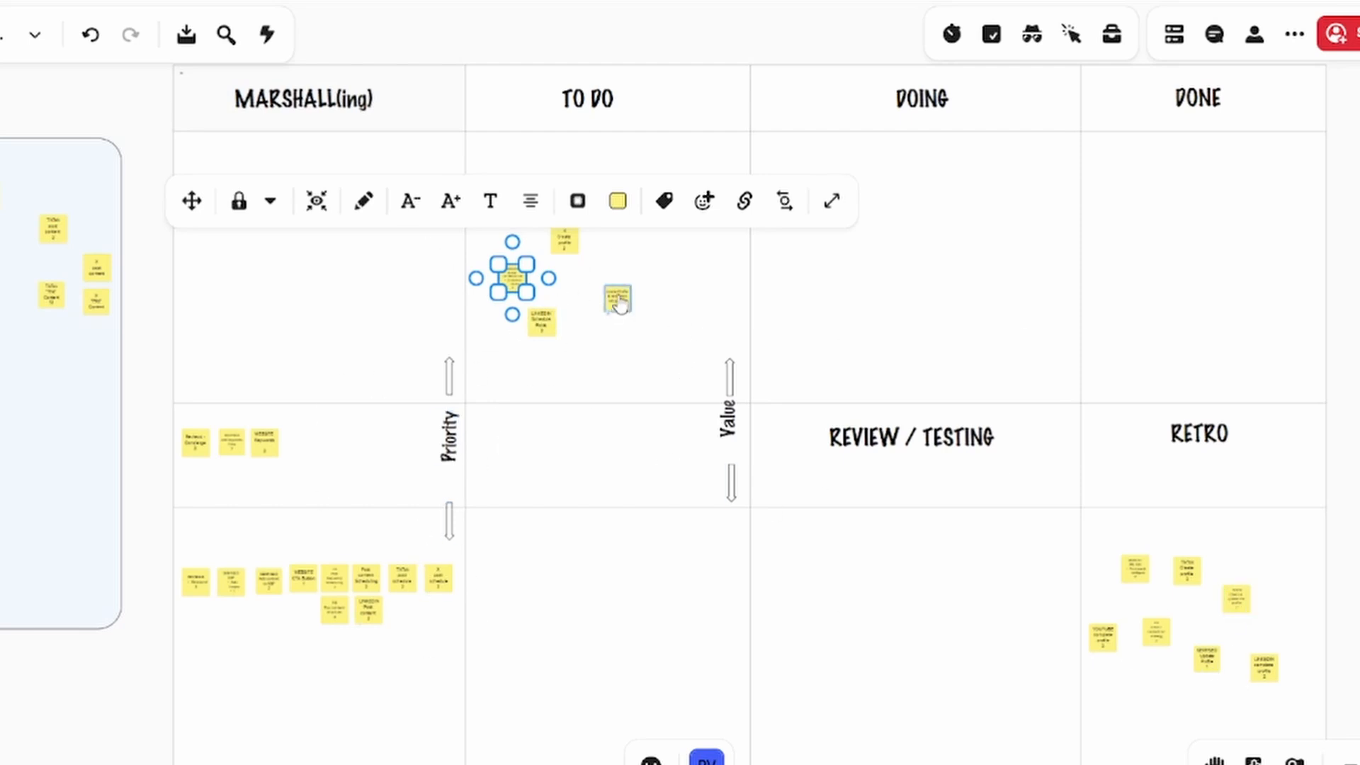
pyautogui.moveTo(619, 301); pyautogui.dragTo(618, 611)
pyautogui.moveTo(546, 334); pyautogui.dragTo(615, 533)
pyautogui.moveTo(270, 448); pyautogui.dragTo(632, 335)
pyautogui.moveTo(513, 287); pyautogui.dragTo(529, 619)
# Move the Create Profile, WEBSITE Keywords, LINKEDIN Schedule Posts, optimisation and X Create profile notes from TO DO to DOING
pyautogui.moveTo(616, 617); pyautogui.dragTo(916, 295)
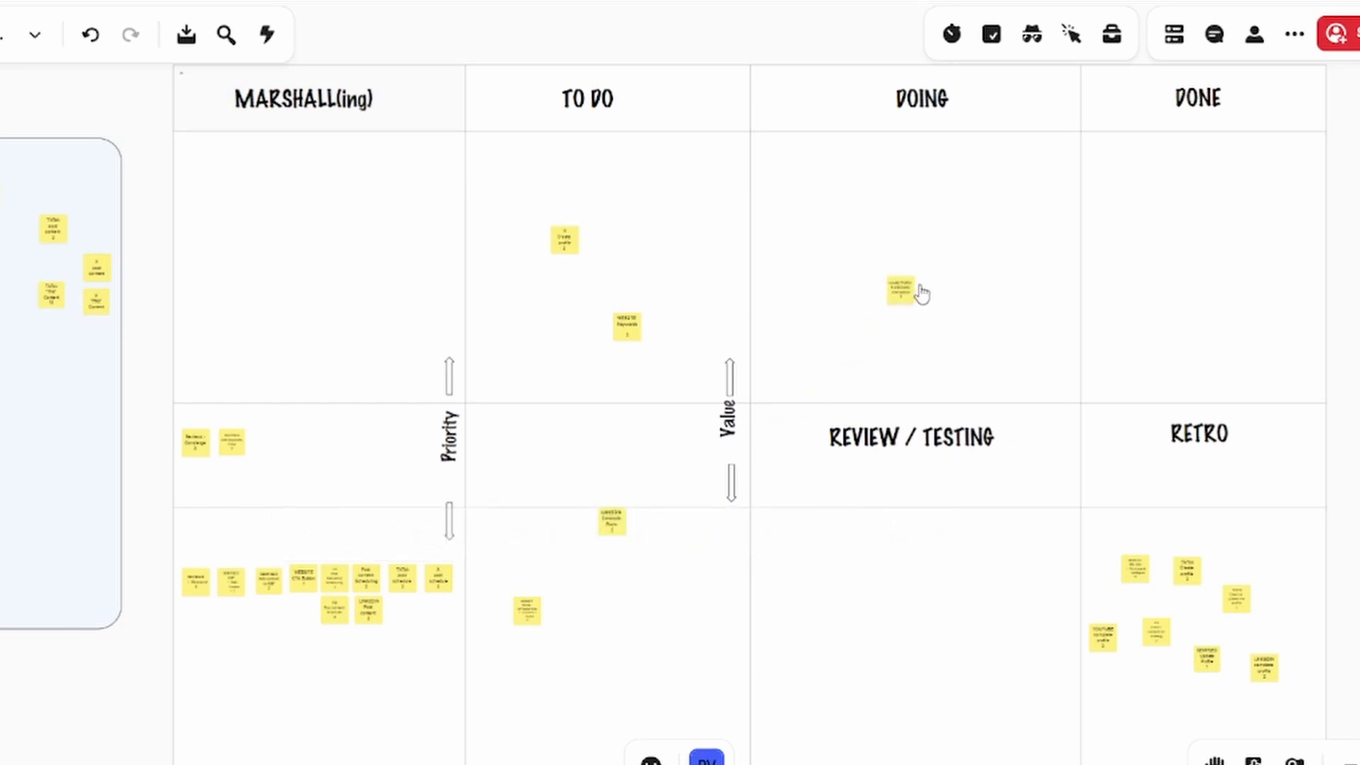
pyautogui.moveTo(640, 330); pyautogui.dragTo(890, 330)
pyautogui.moveTo(613, 521); pyautogui.dragTo(1017, 359)
pyautogui.moveTo(526, 610); pyautogui.dragTo(833, 215)
pyautogui.moveTo(563, 244); pyautogui.dragTo(824, 282)
# Move all five notes from DOING to REVIEW / TESTING, and take the LINKEDIN Schedule Posts note on to DONE
pyautogui.moveTo(888, 331); pyautogui.dragTo(890, 594)
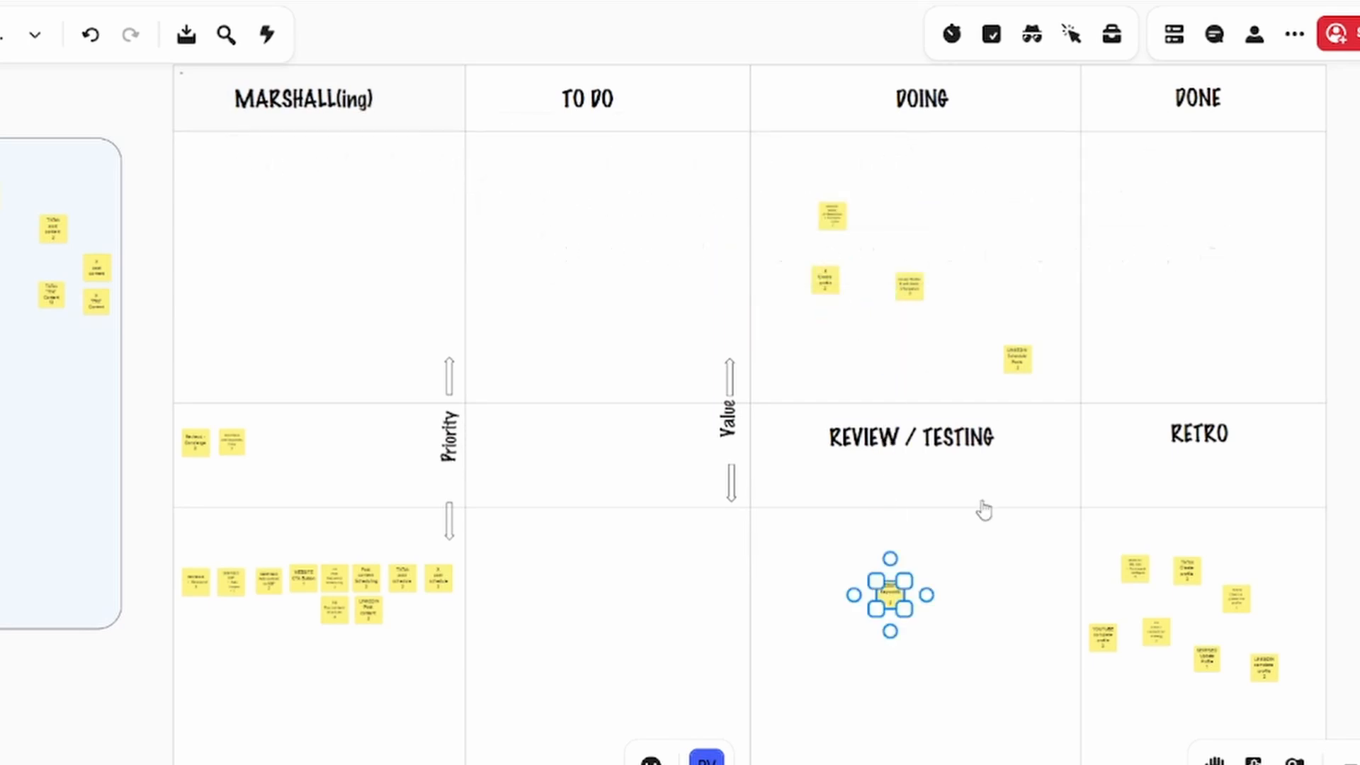
pyautogui.moveTo(1018, 359); pyautogui.dragTo(989, 601)
pyautogui.moveTo(909, 290); pyautogui.dragTo(840, 658)
pyautogui.moveTo(825, 280); pyautogui.dragTo(786, 597)
pyautogui.moveTo(990, 604); pyautogui.dragTo(1189, 234)
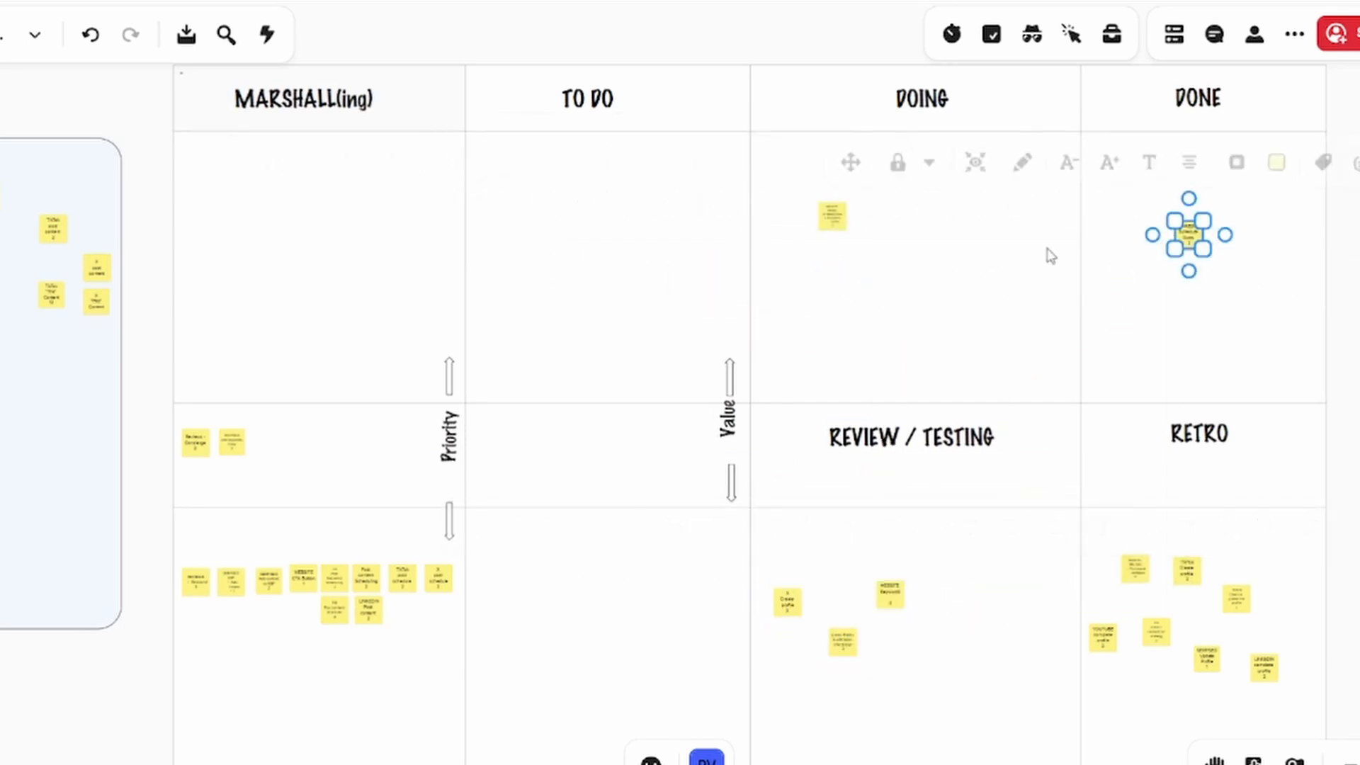
pyautogui.moveTo(832, 221); pyautogui.dragTo(870, 703)
# Move WEBSITE Keywords and X Create profile to DONE, and send LINKEDIN Schedule Posts and WEBSITE Keywords on to RETRO
pyautogui.moveTo(890, 597); pyautogui.dragTo(1207, 319)
pyautogui.moveTo(788, 603); pyautogui.dragTo(1167, 180)
pyautogui.moveTo(1189, 242); pyautogui.dragTo(1160, 735)
pyautogui.moveTo(1205, 332); pyautogui.dragTo(1274, 726)
# Move the Create Profile & add basic information and optimisation notes from REVIEW / TESTING to DONE
pyautogui.click(845, 647)
pyautogui.moveTo(845, 647); pyautogui.dragTo(1167, 276)
pyautogui.moveTo(876, 702); pyautogui.dragTo(1179, 335)
# Move a post schedule note from MARSHALL(ing) to TO DO, and take the Reviews - Concierge and remaining mid-priority SERP/SEO notes through to DOING
pyautogui.moveTo(438, 579); pyautogui.dragTo(561, 313)
pyautogui.moveTo(231, 442); pyautogui.dragTo(525, 177)
pyautogui.moveTo(536, 229); pyautogui.dragTo(833, 231)
pyautogui.moveTo(526, 177); pyautogui.dragTo(844, 177)
# Move the Reviews - Concierge and SERP/SEO notes from DOING to REVIEW / TESTING, and the TikTok and X post schedule notes to DOING
pyautogui.moveTo(832, 233); pyautogui.dragTo(861, 619)
pyautogui.moveTo(634, 265); pyautogui.dragTo(796, 254)
pyautogui.click(840, 187)
pyautogui.moveTo(841, 184); pyautogui.dragTo(915, 613)
pyautogui.moveTo(564, 320); pyautogui.dragTo(833, 188)
# Take the Reviews - Concierge and SERP/SEO notes through DONE to RETRO, along with the X Create profile, Create Profile and optimisation notes
pyautogui.moveTo(918, 610); pyautogui.dragTo(1234, 208)
pyautogui.moveTo(1168, 183); pyautogui.dragTo(1112, 542)
pyautogui.moveTo(867, 619); pyautogui.dragTo(1156, 186)
pyautogui.moveTo(1170, 276); pyautogui.dragTo(1244, 553)
pyautogui.moveTo(1177, 334); pyautogui.dragTo(1294, 620)
pyautogui.moveTo(1231, 204); pyautogui.dragTo(1131, 692)
pyautogui.moveTo(1153, 183); pyautogui.dragTo(1204, 731)
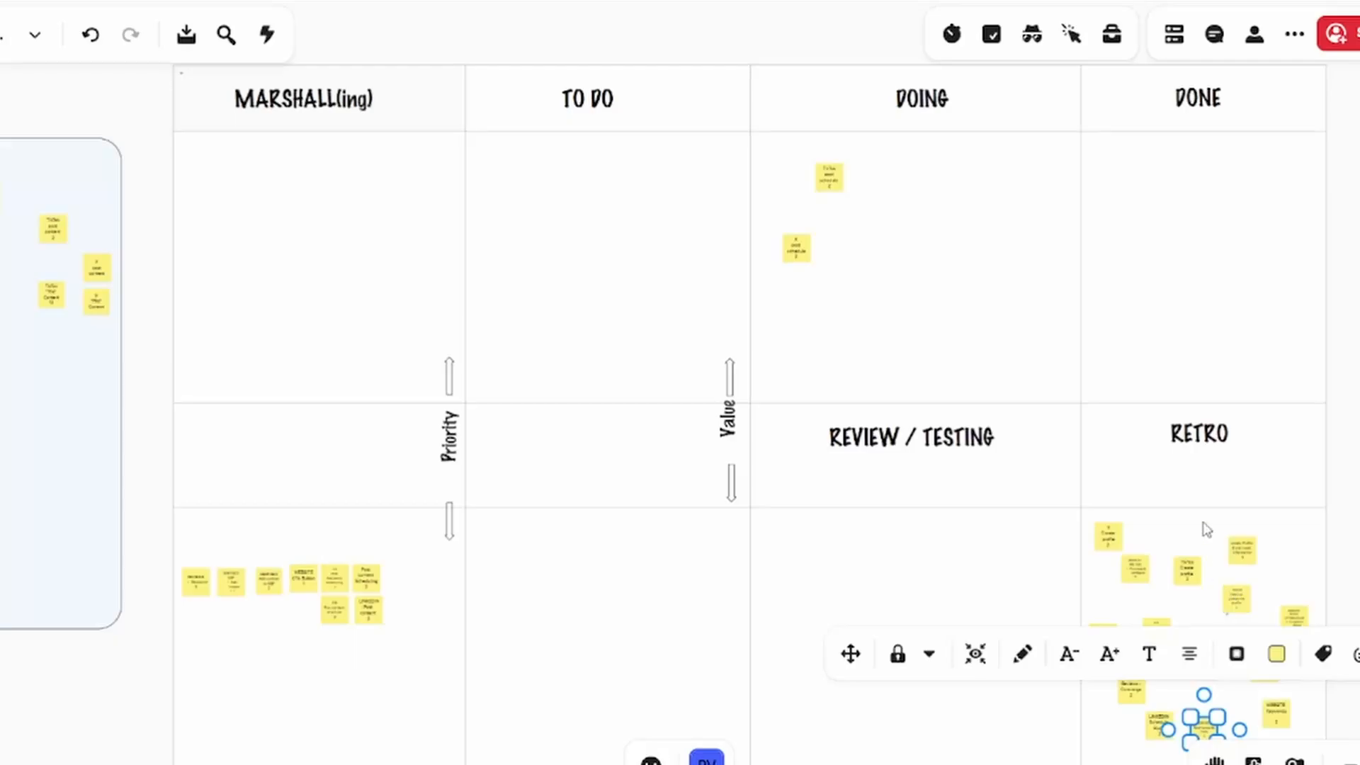
# Move two notes out of the RETRO section onto the empty canvas beside the board, one below the other
pyautogui.moveTo(1359, 532); pyautogui.dragTo(1302, 350)
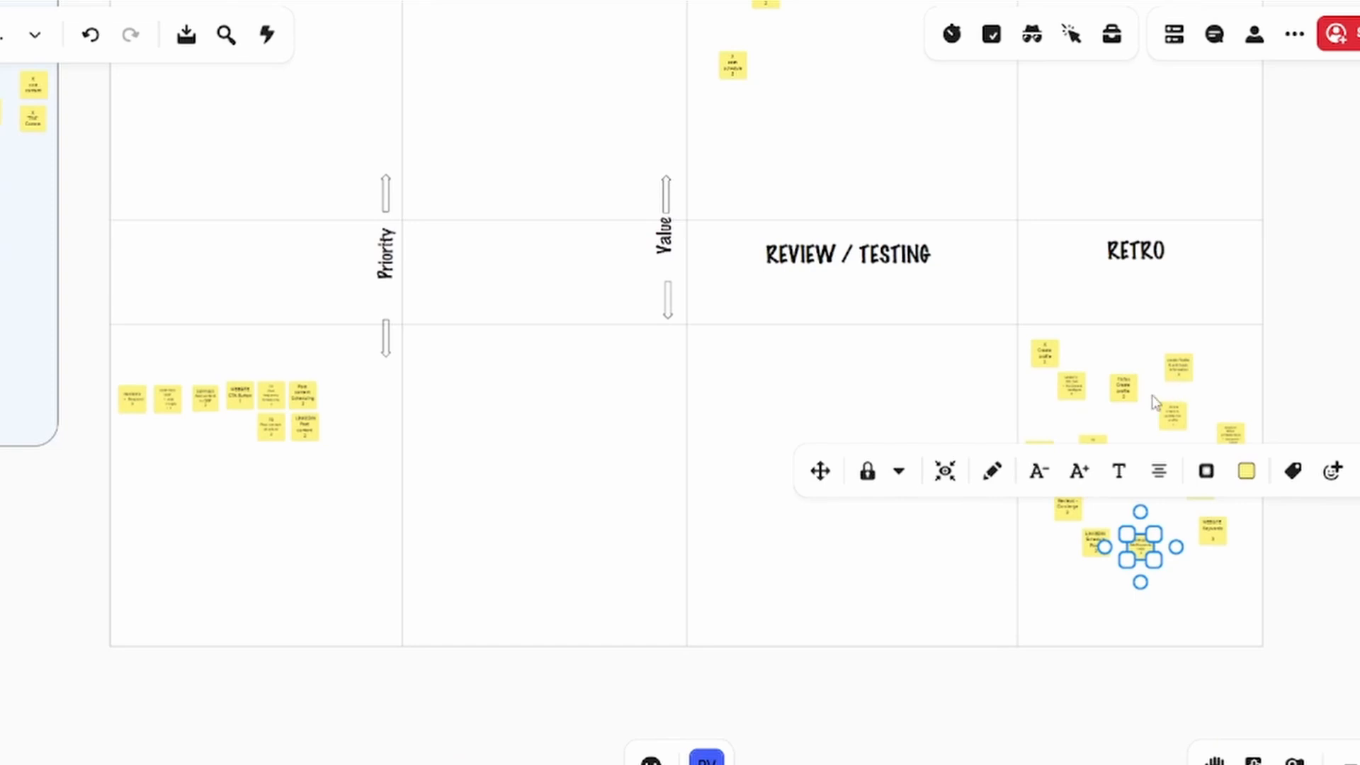
pyautogui.click(1131, 396)
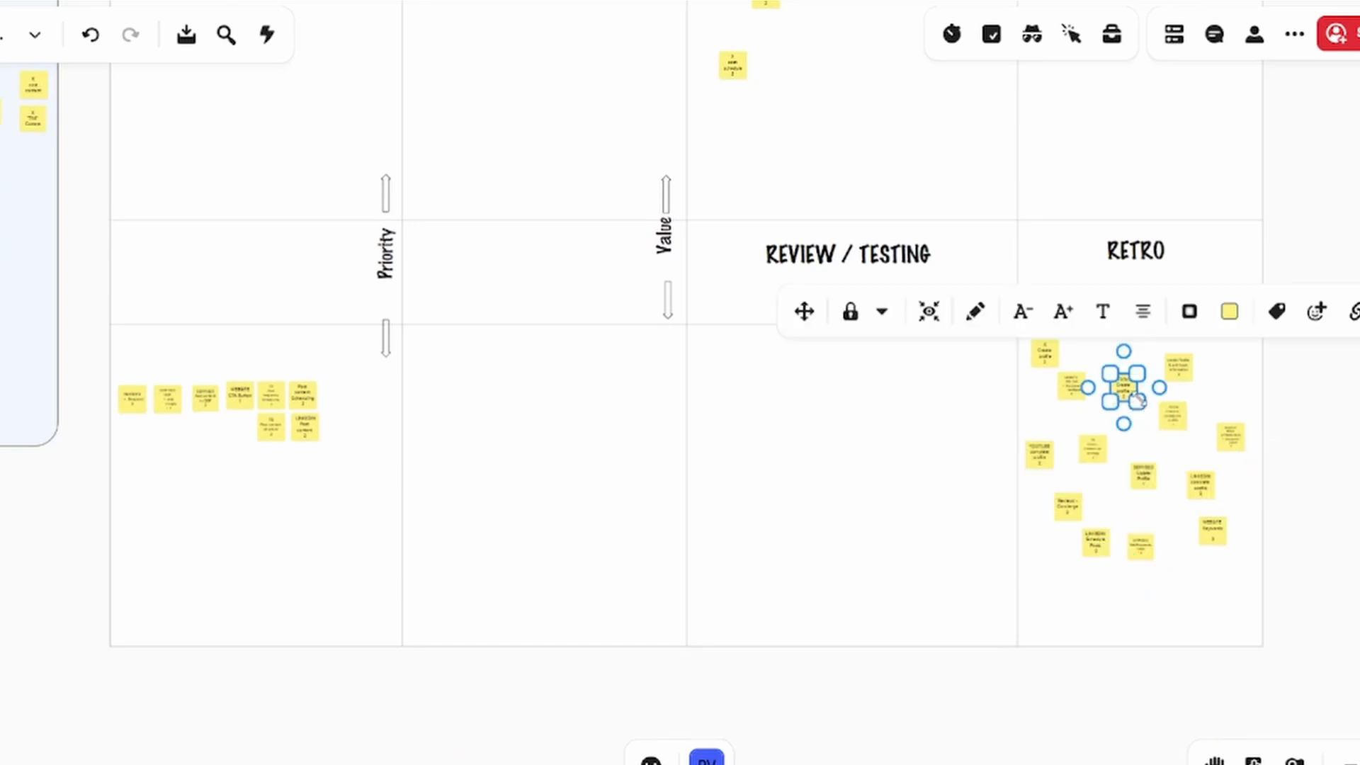
pyautogui.moveTo(1176, 422); pyautogui.dragTo(1330, 379)
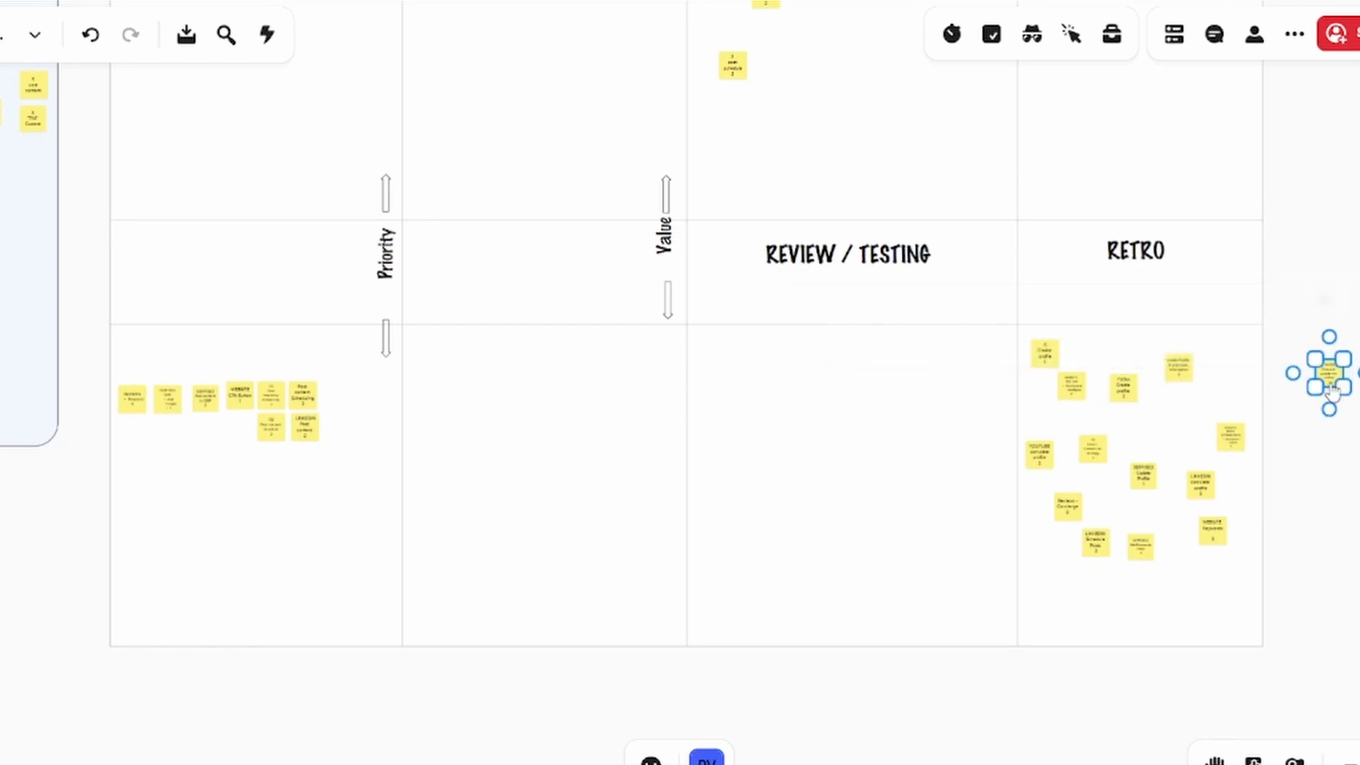
pyautogui.moveTo(1234, 442); pyautogui.dragTo(1331, 414)
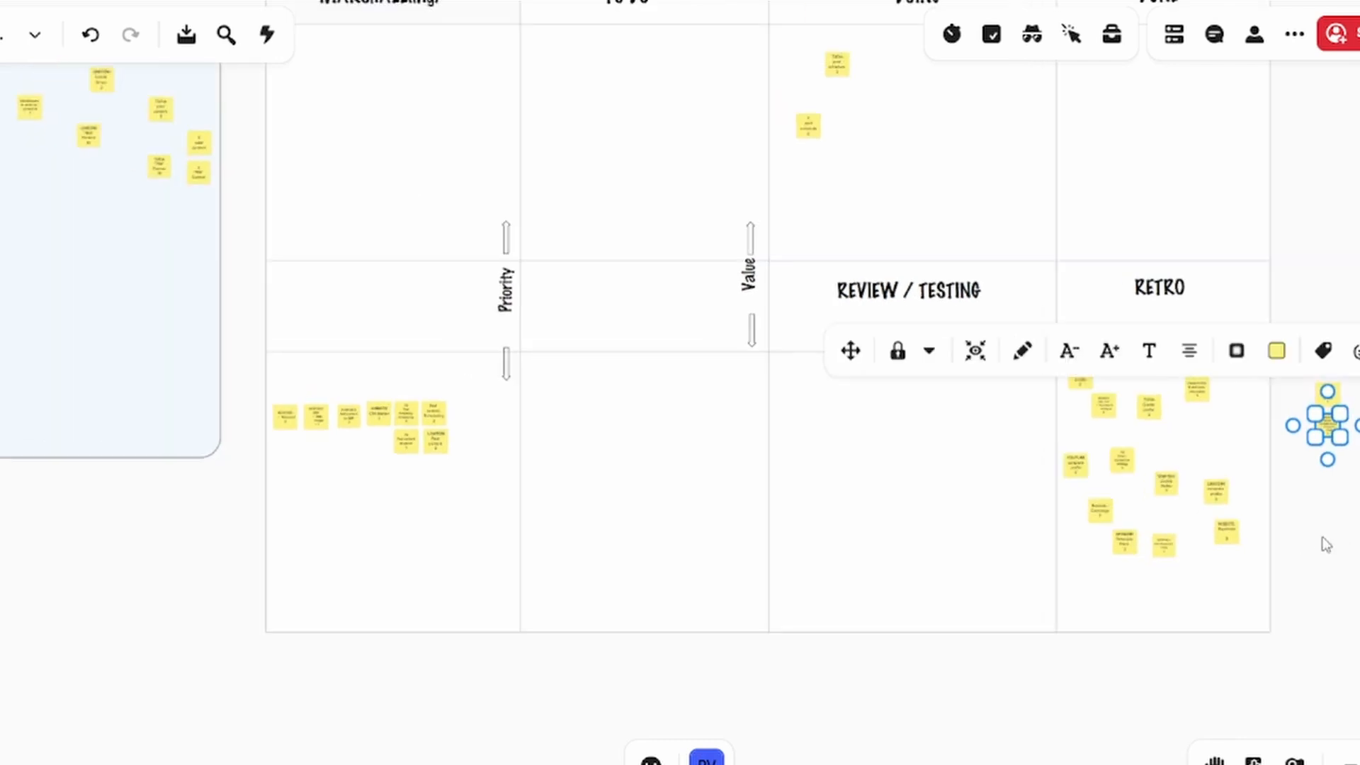
pyautogui.moveTo(1323, 543); pyautogui.dragTo(1167, 636)
pyautogui.click(1167, 636)
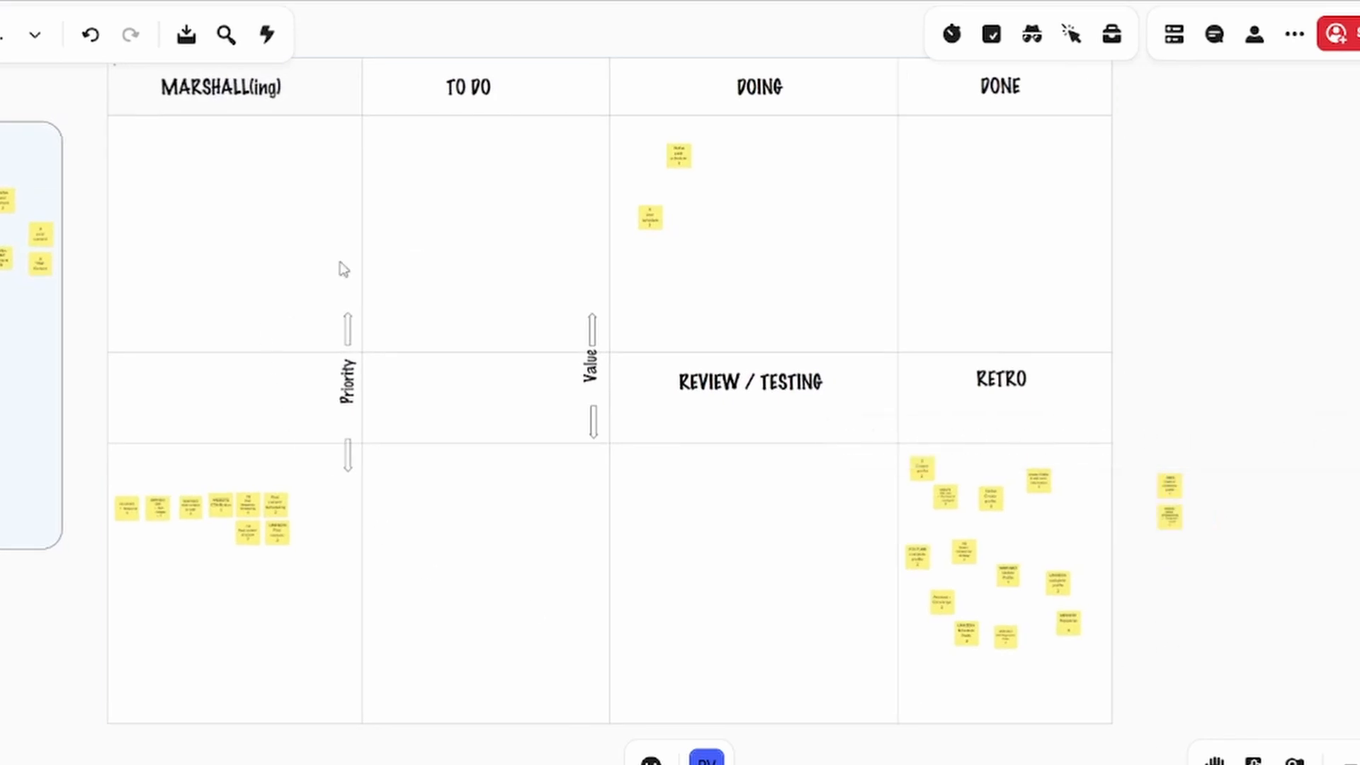
# Examine the notes still in MARSHALL(ing), DOING and RETRO, along with the notes and total points in the ESTIMATION area
pyautogui.moveTo(80, 598)
pyautogui.mouseDown()
pyautogui.moveTo(704, 599)
pyautogui.moveTo(85, 580)
pyautogui.mouseUp()
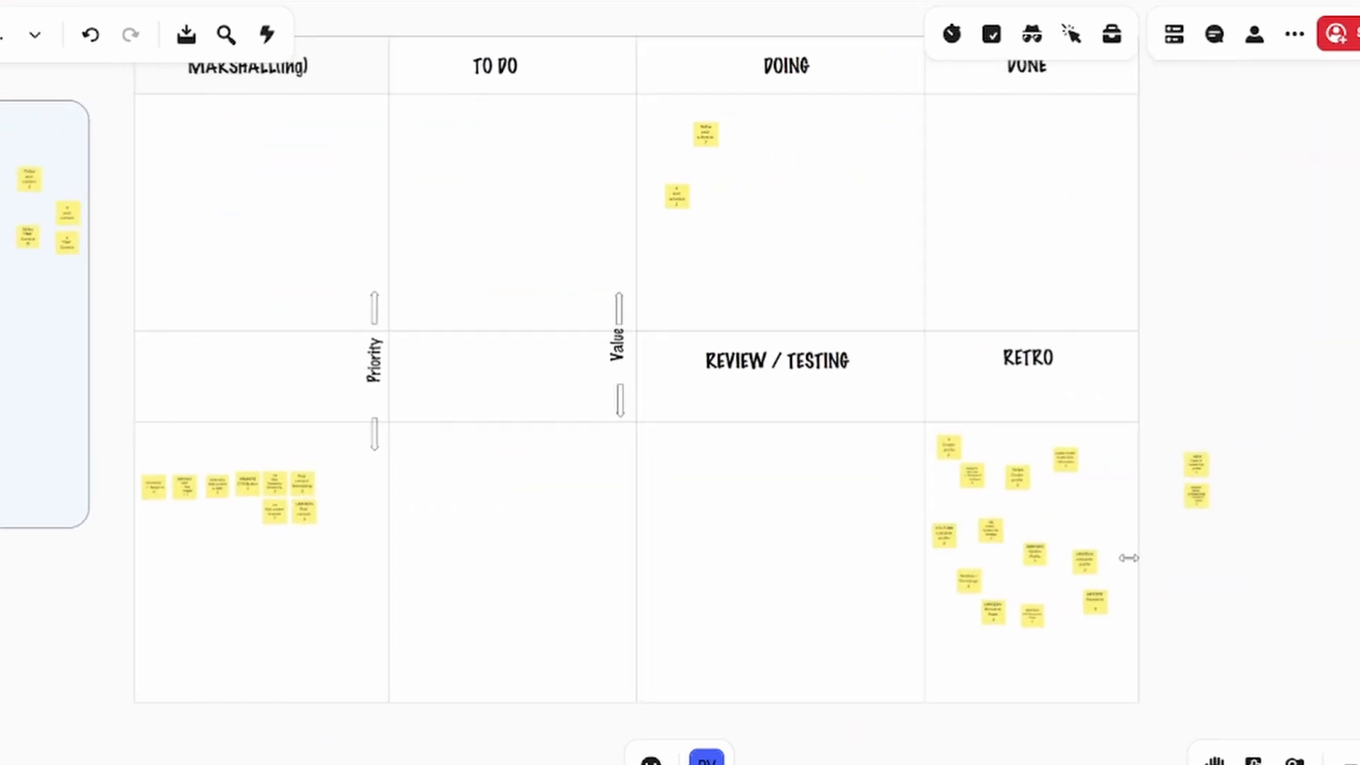
pyautogui.moveTo(1193, 604); pyautogui.dragTo(1291, 632)
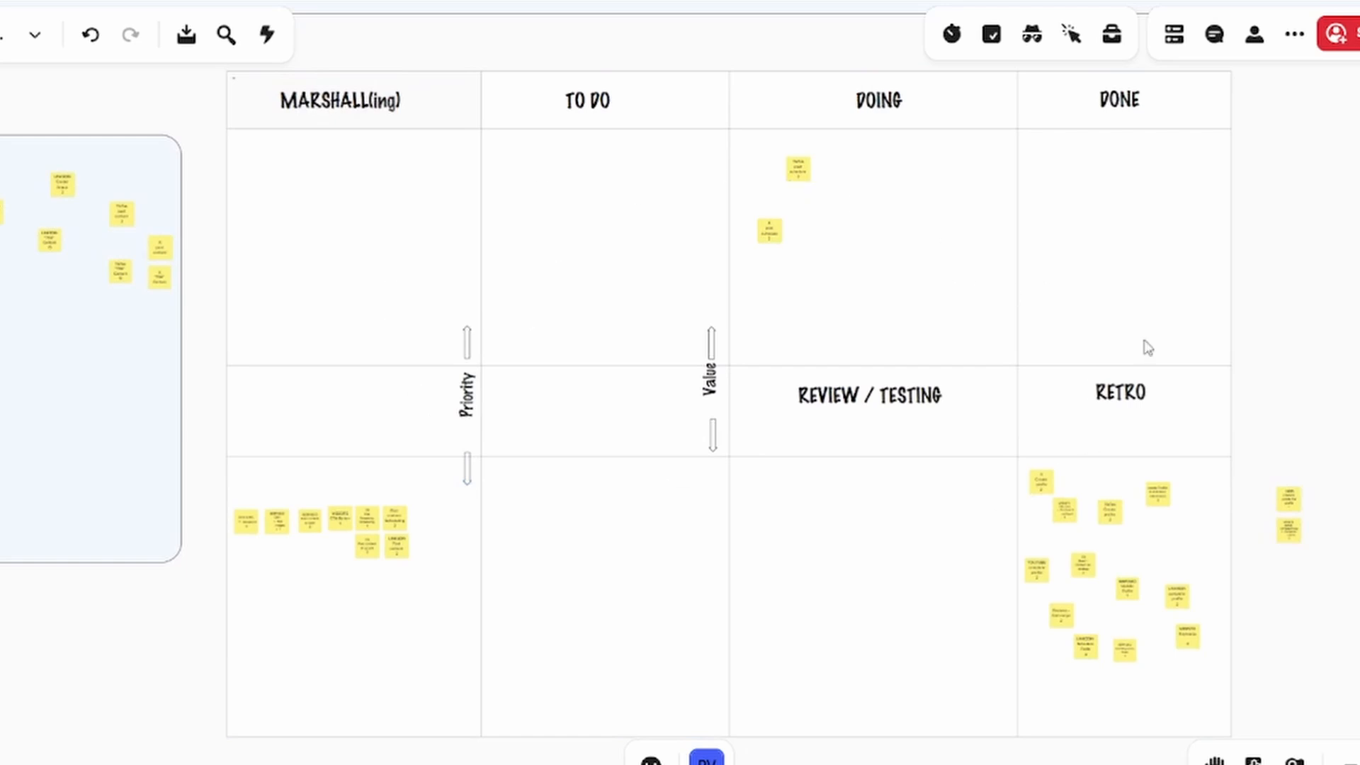
pyautogui.moveTo(1312, 571)
pyautogui.mouseDown()
pyautogui.moveTo(1359, 558)
pyautogui.moveTo(1294, 564)
pyautogui.mouseUp()
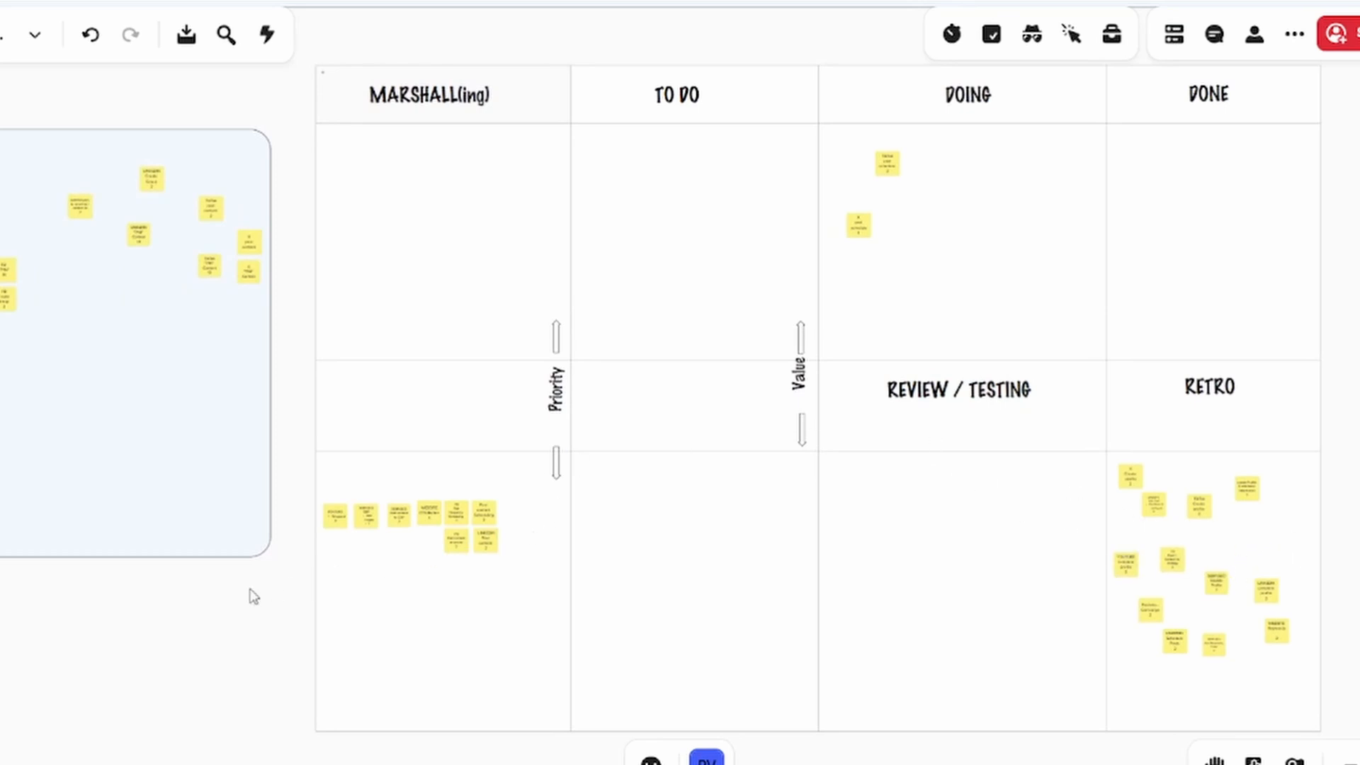
pyautogui.moveTo(253, 595); pyautogui.dragTo(781, 539)
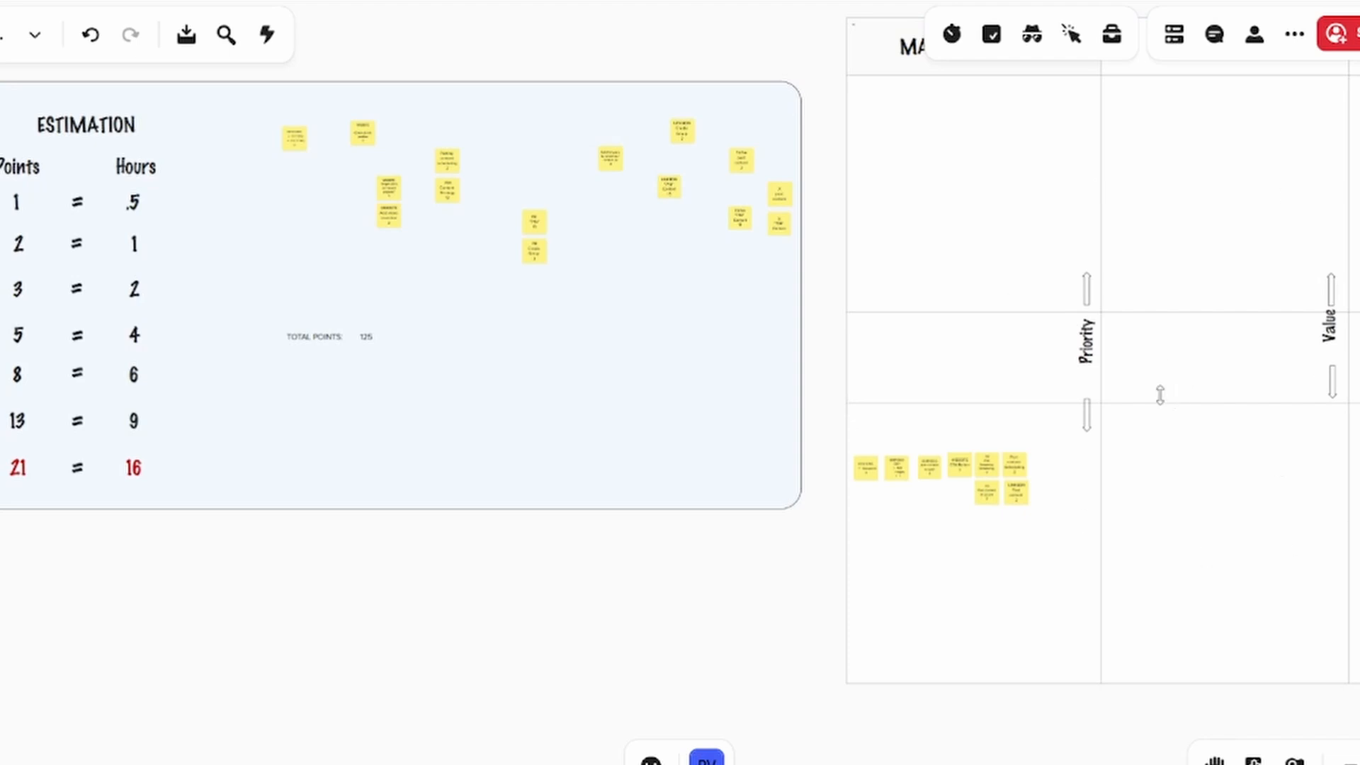
pyautogui.moveTo(786, 555); pyautogui.dragTo(345, 587)
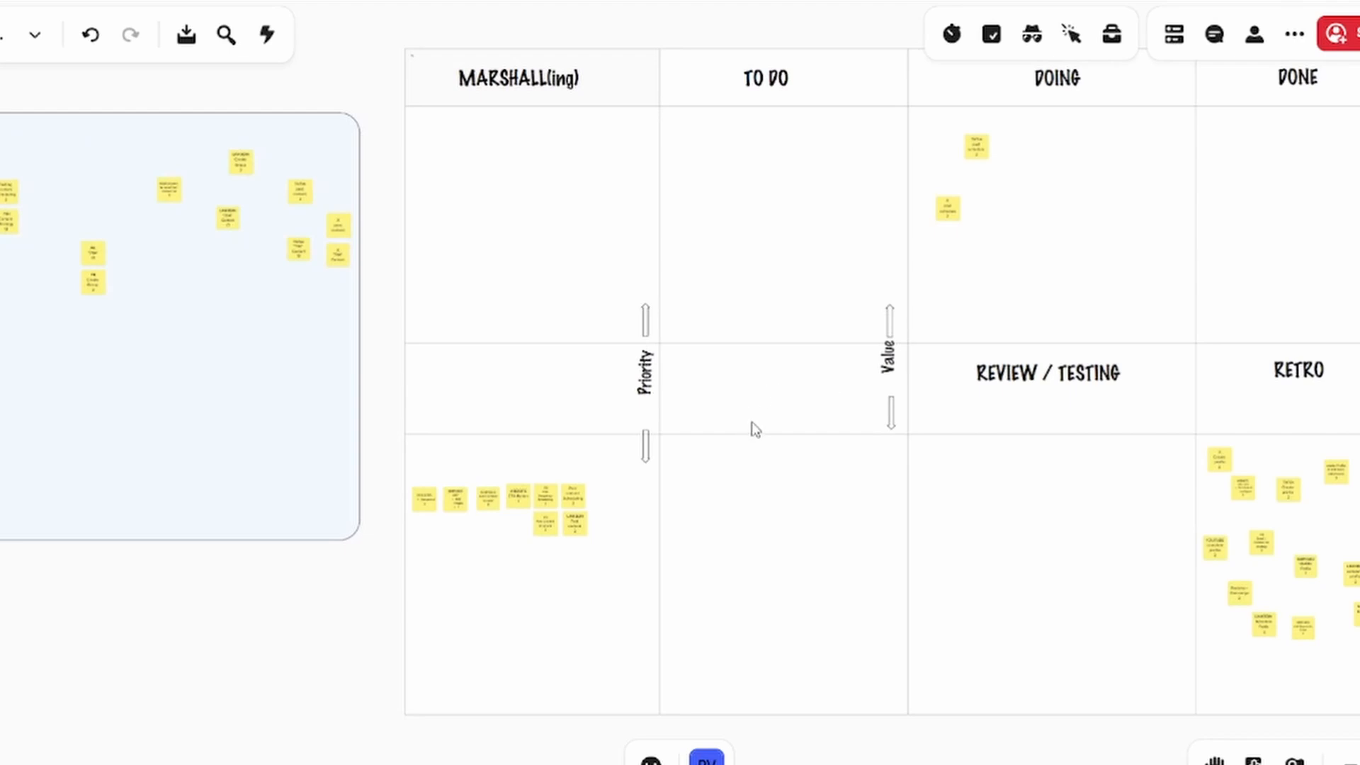
pyautogui.scroll(-5, 755, 429)
pyautogui.moveTo(1257, 319); pyautogui.dragTo(1223, 379)
pyautogui.scroll(-3, 1074, 446)
pyautogui.scroll(4, 1074, 446)
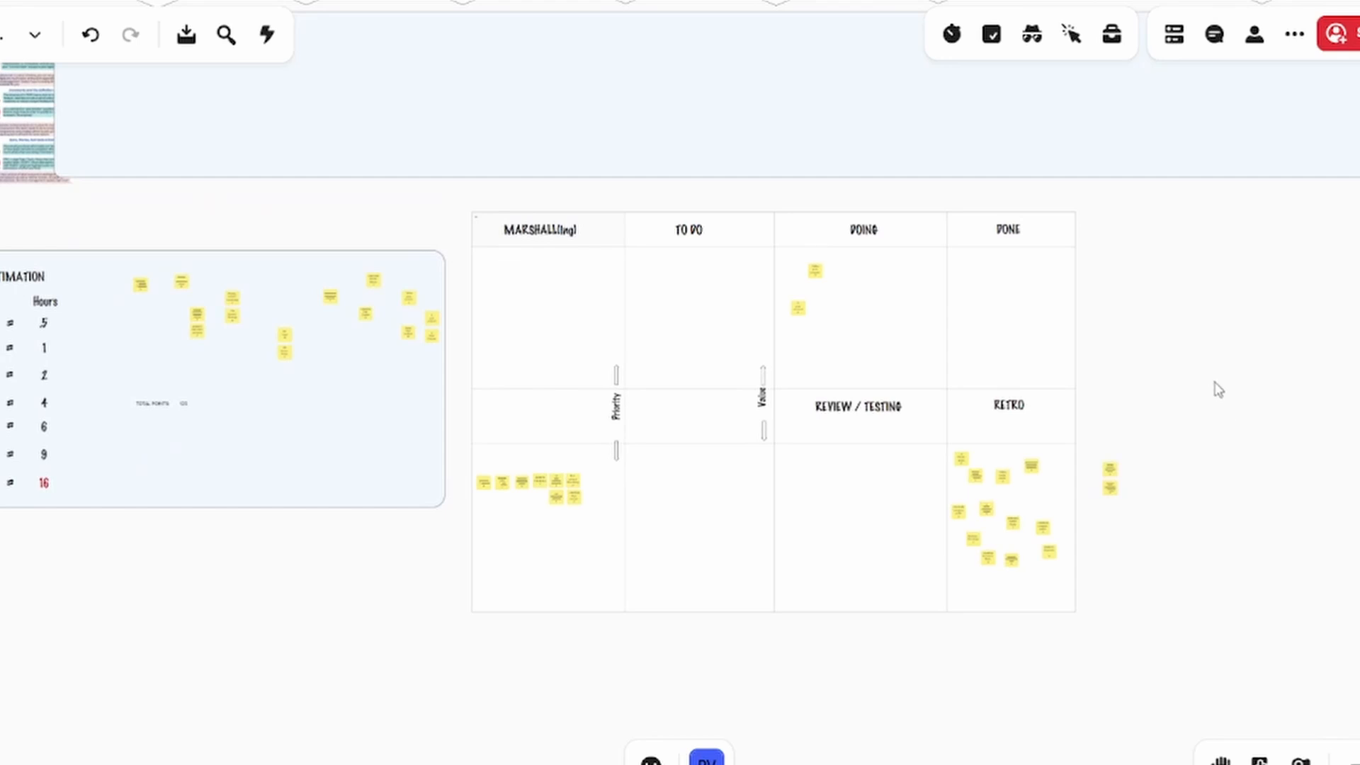